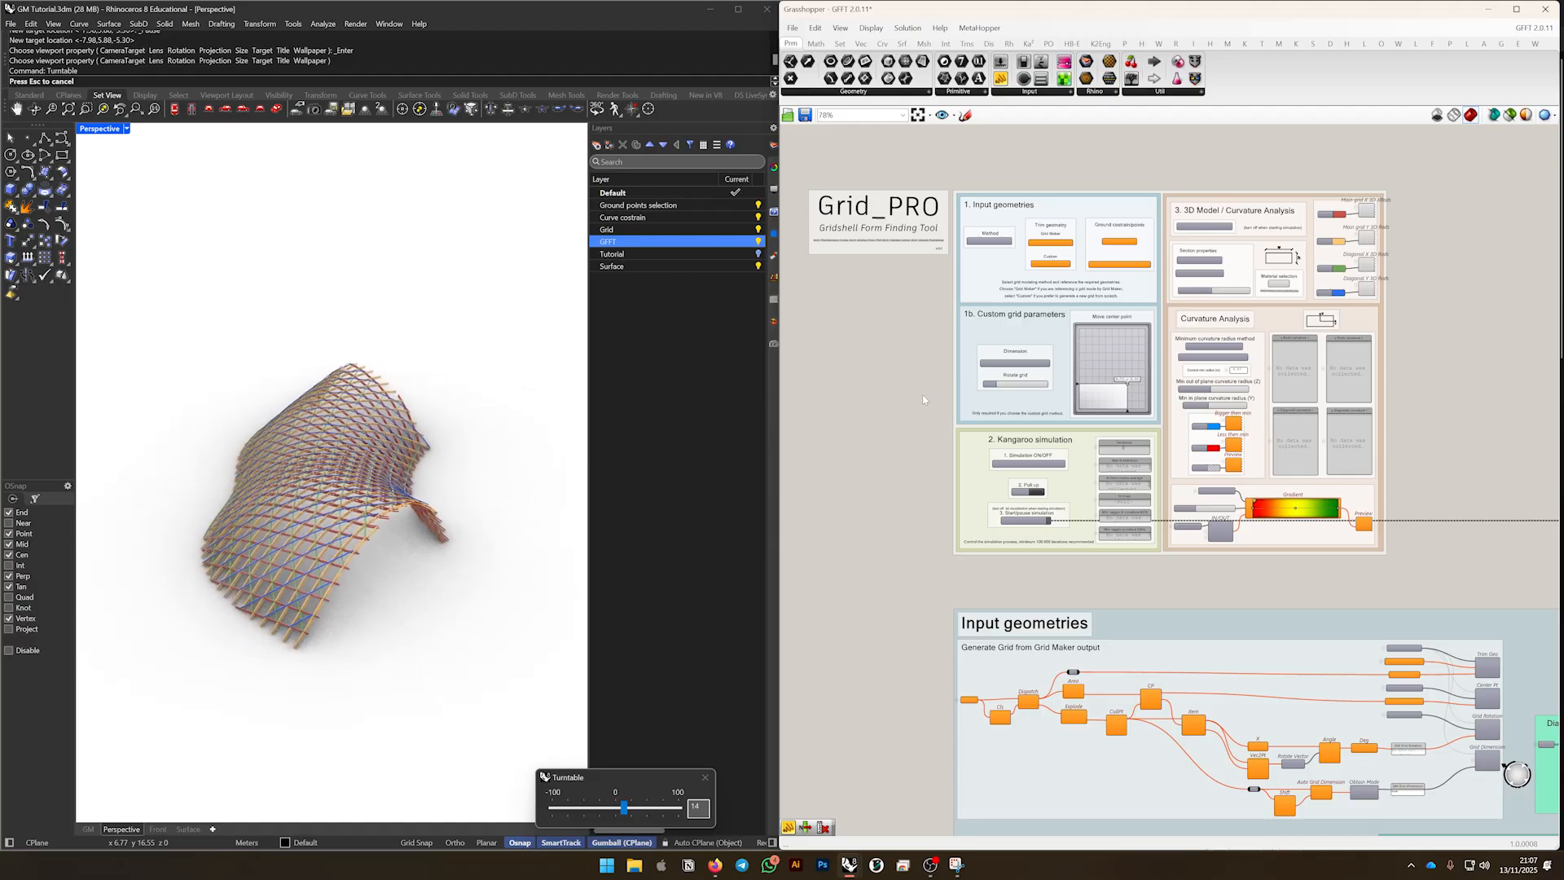
# Switch to Firefox and view the YouTube video on digital form-finding of a timber post-formed gridshell
pyautogui.hotkey('alt', 'Tab')
pyautogui.click(756, 492)
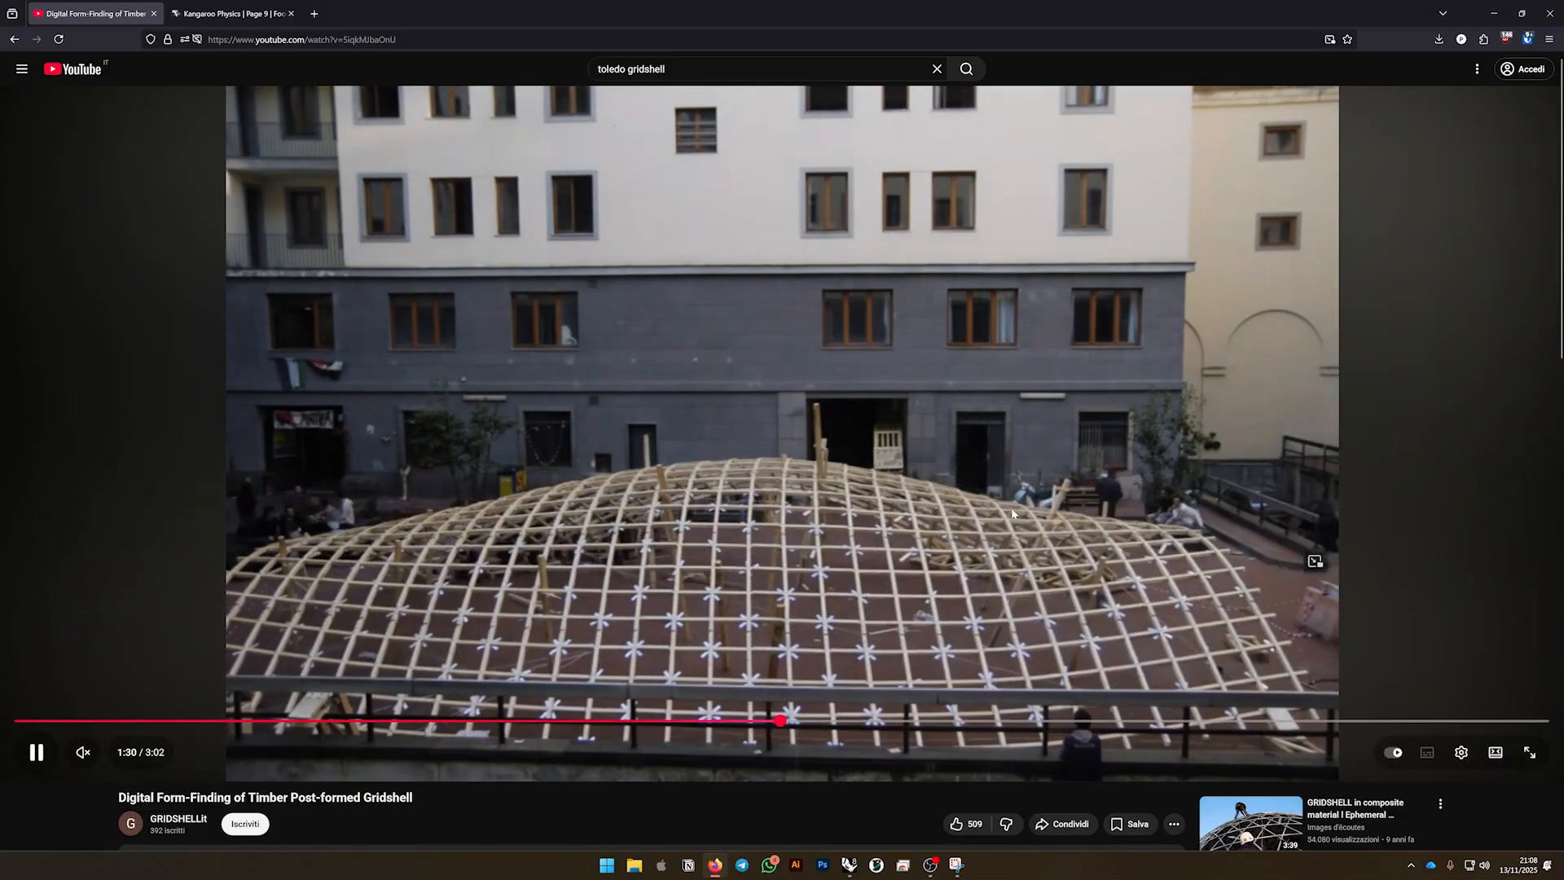
pyautogui.click(972, 546)
# Switch to the Snipping Tool photo and draw red pen lines across the gridshell's middle and along its near and far bases
pyautogui.hotkey('alt', 'Tab')
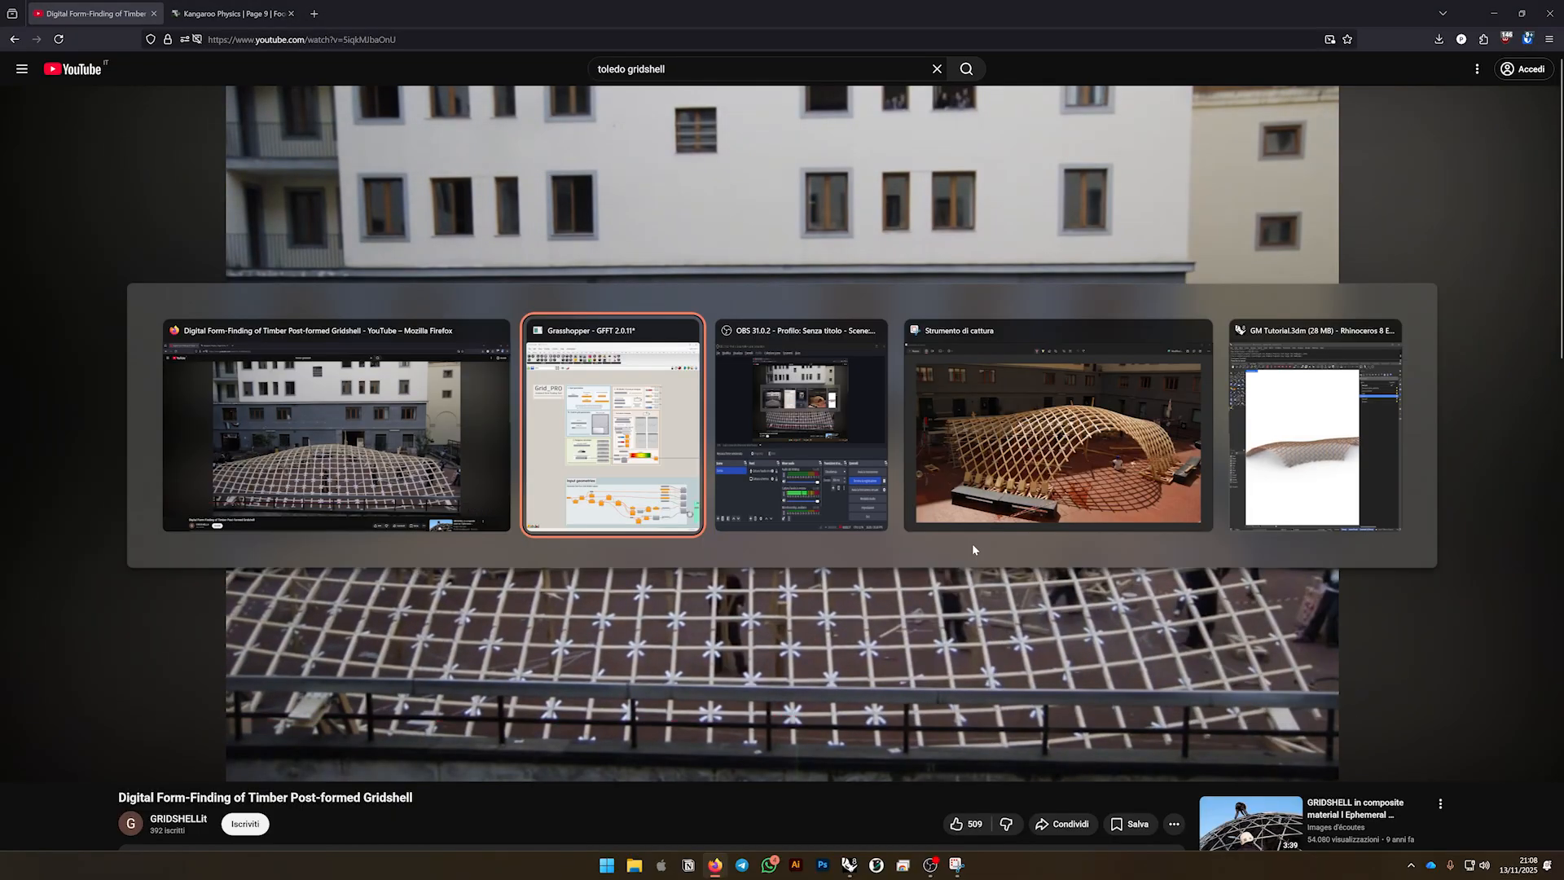
pyautogui.hotkey('alt', 'Tab')
pyautogui.hotkey('alt', 'Tab')
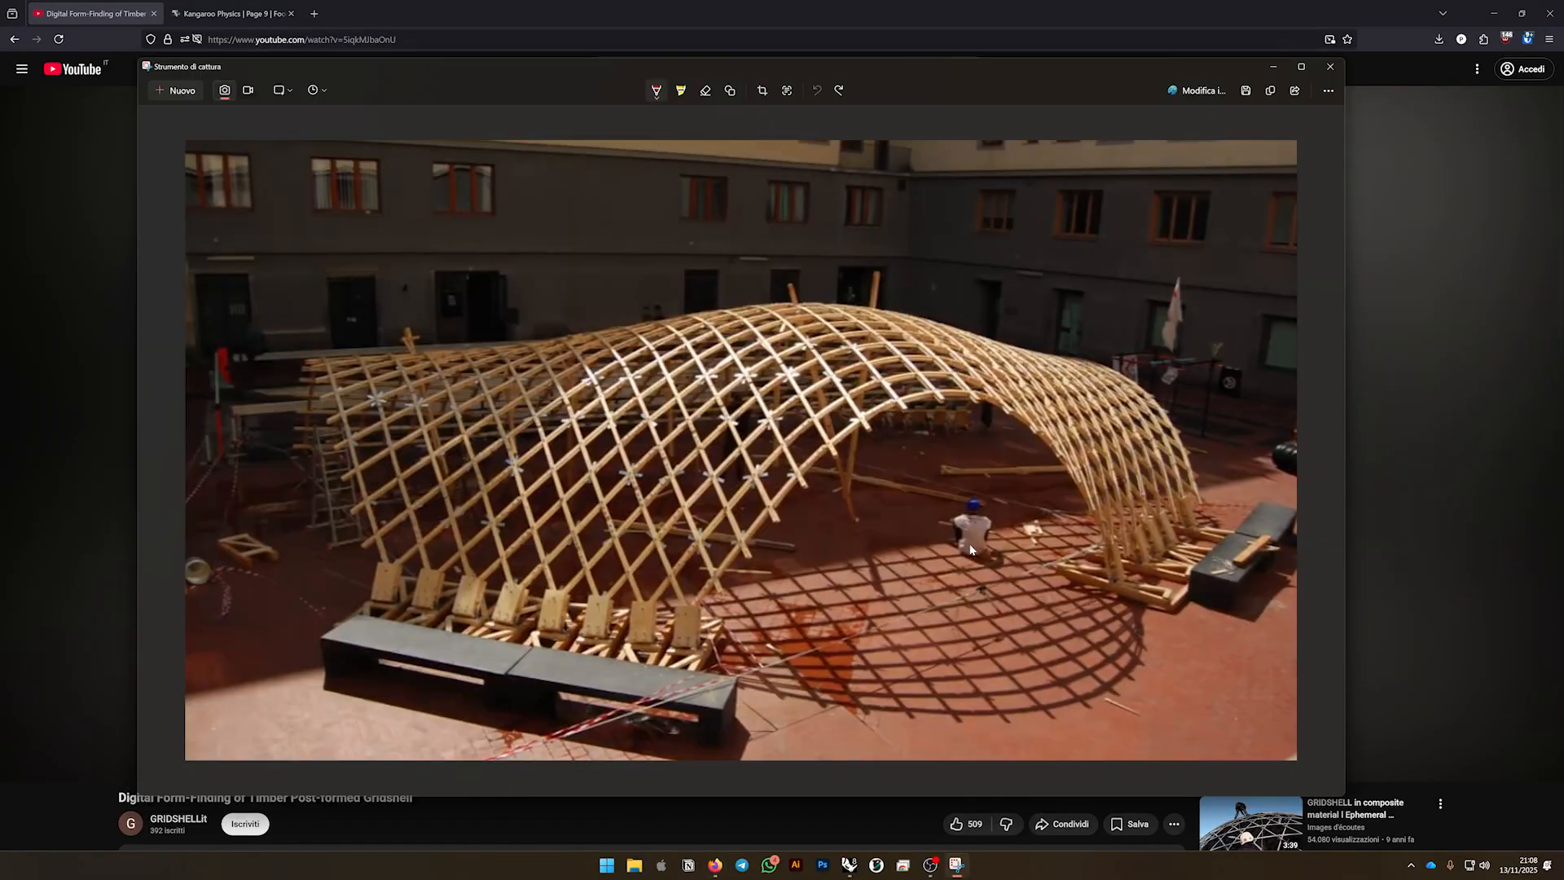
pyautogui.click(655, 91)
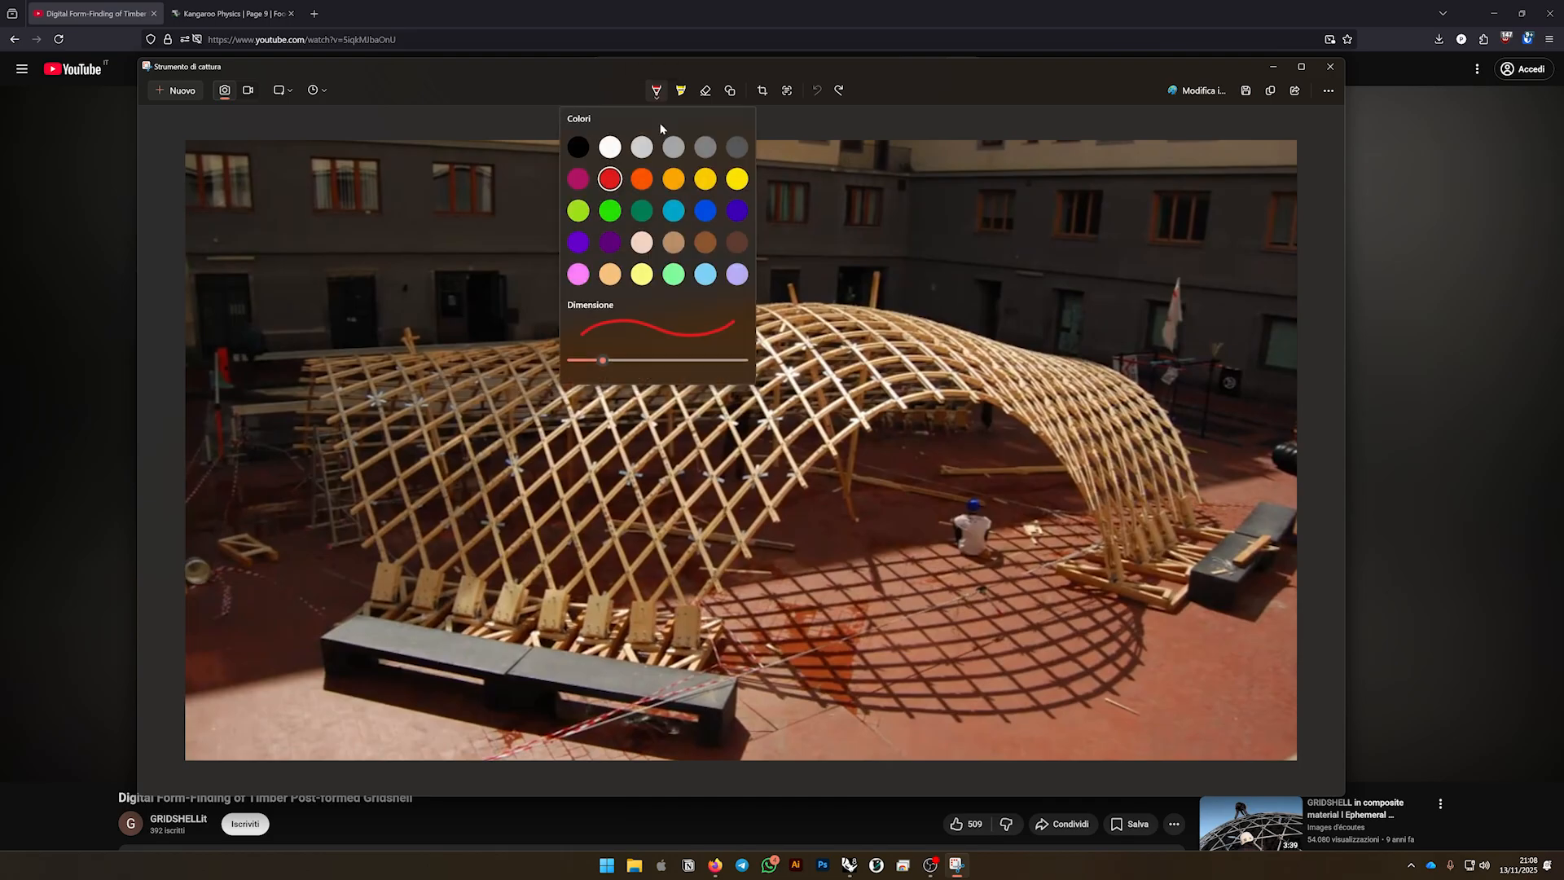
pyautogui.click(582, 310)
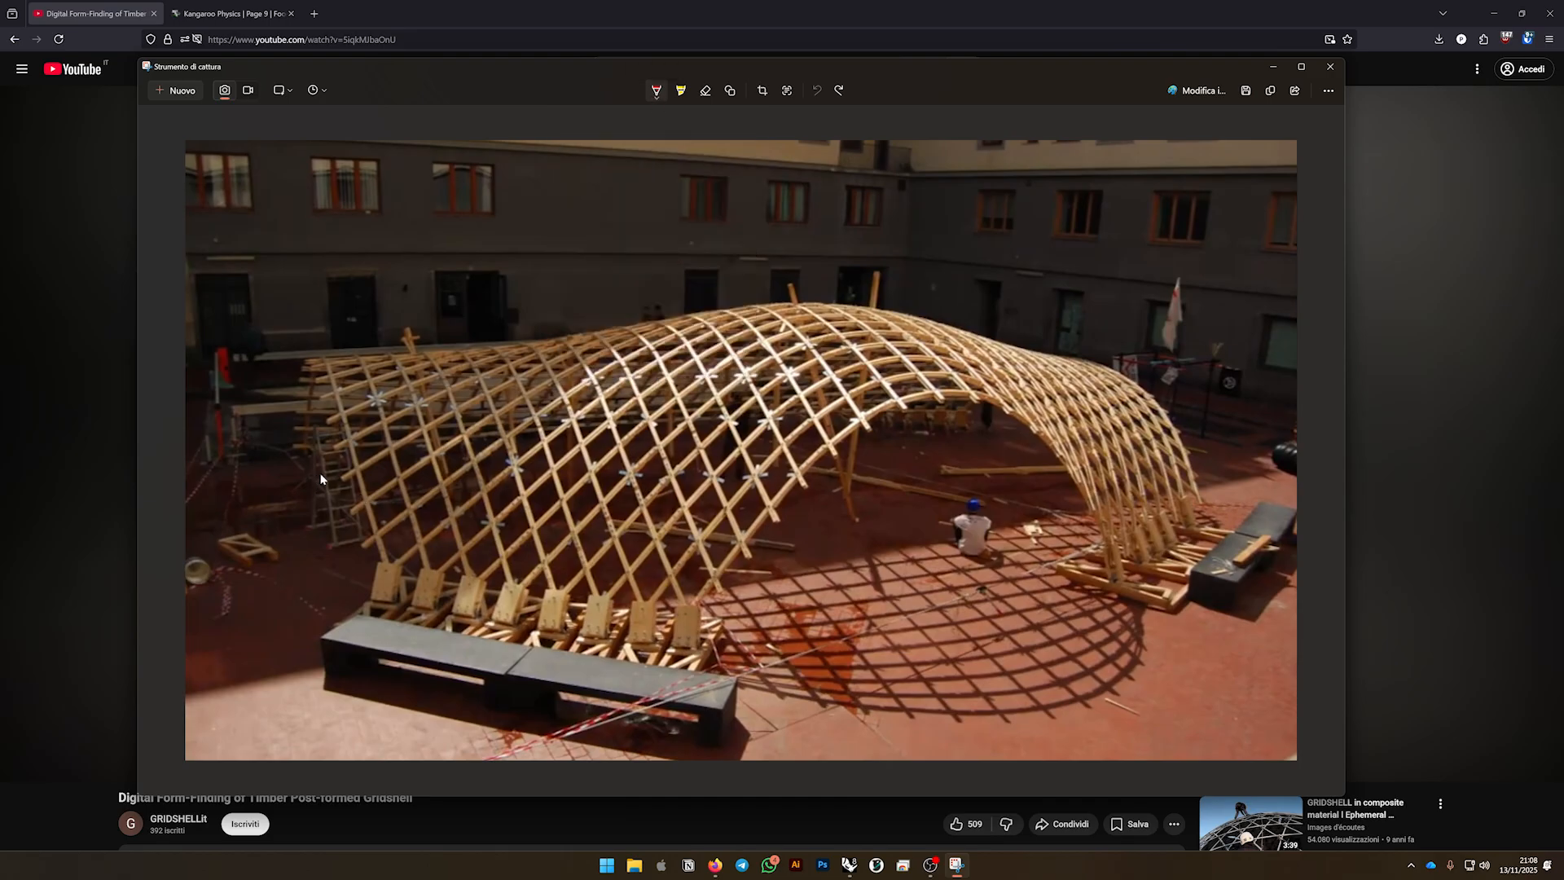
pyautogui.moveTo(323, 476)
pyautogui.mouseDown()
pyautogui.moveTo(728, 446)
pyautogui.moveTo(911, 454)
pyautogui.mouseUp()
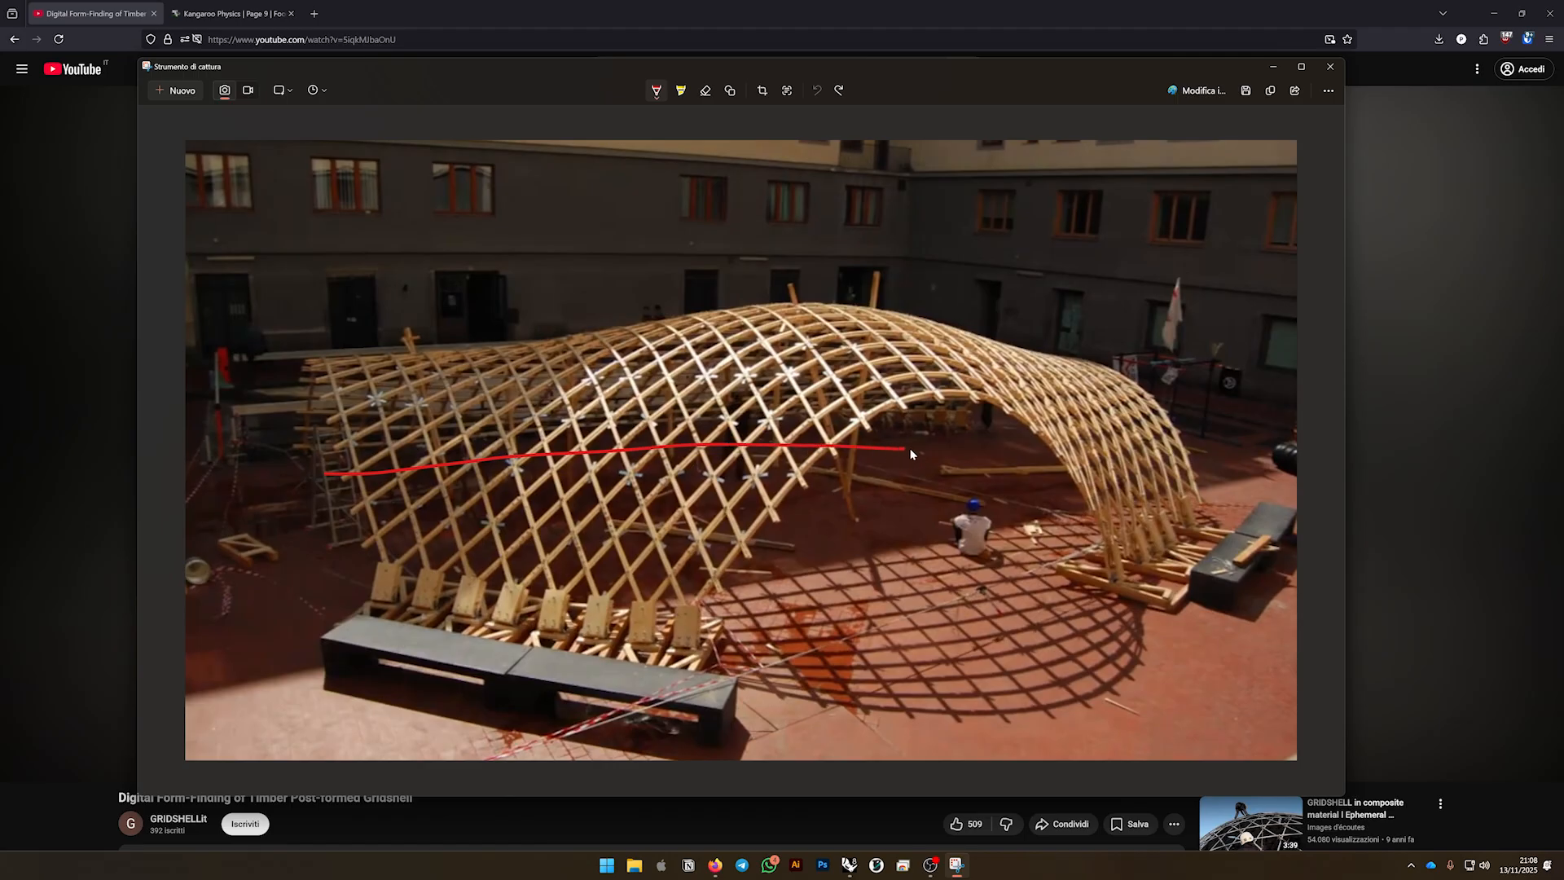
pyautogui.moveTo(417, 553); pyautogui.dragTo(631, 579)
pyautogui.moveTo(1107, 488); pyautogui.dragTo(1028, 558)
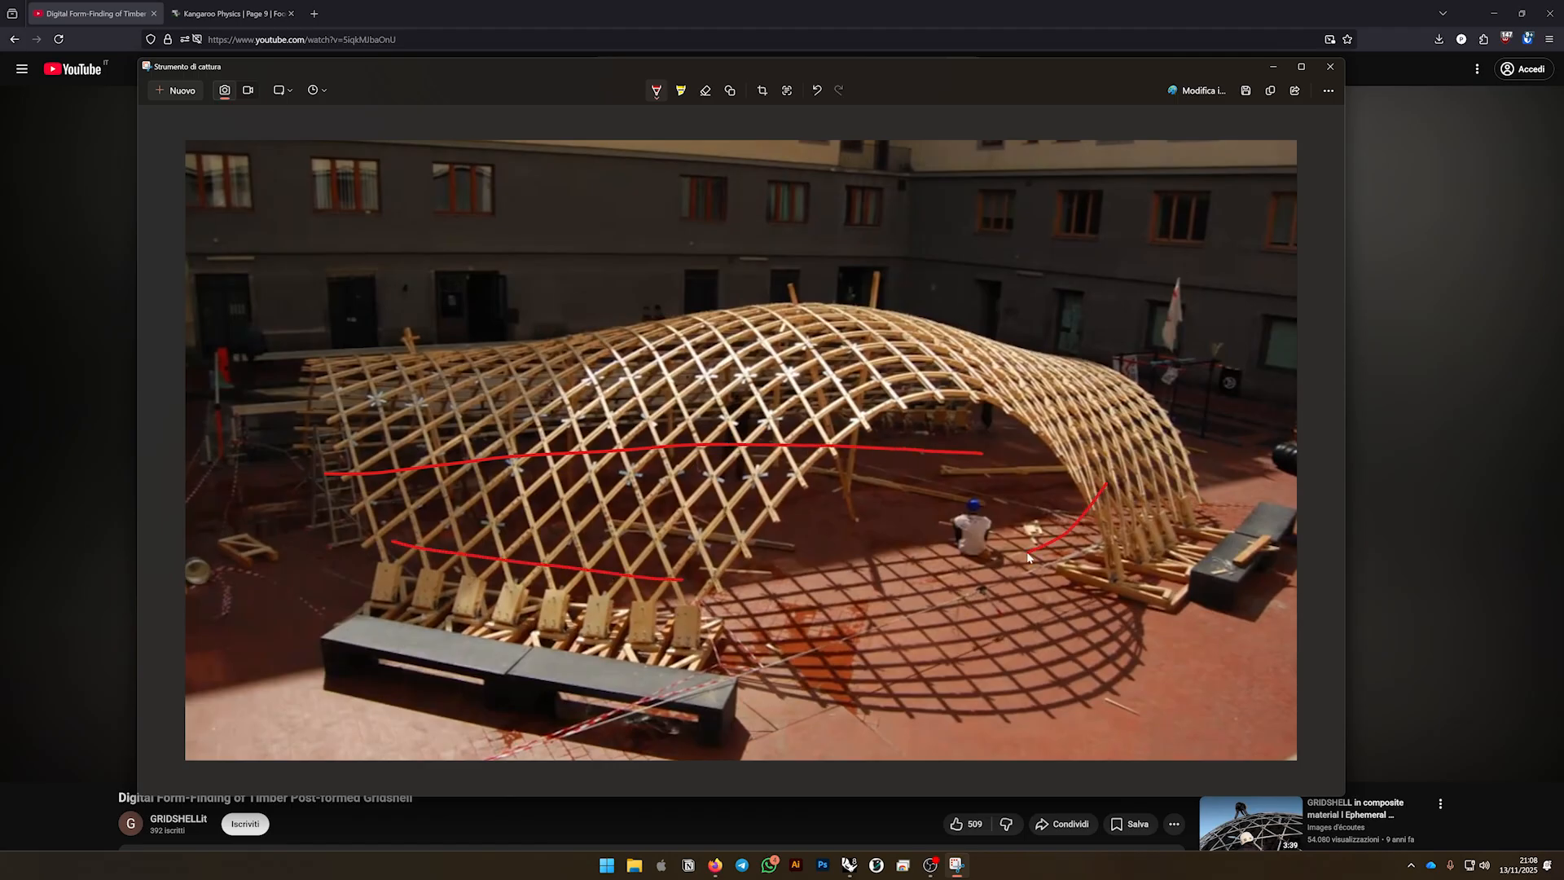
# Change the pen to blue and mark each wooden support block along the gridshell's near base with a dot
pyautogui.click(657, 93)
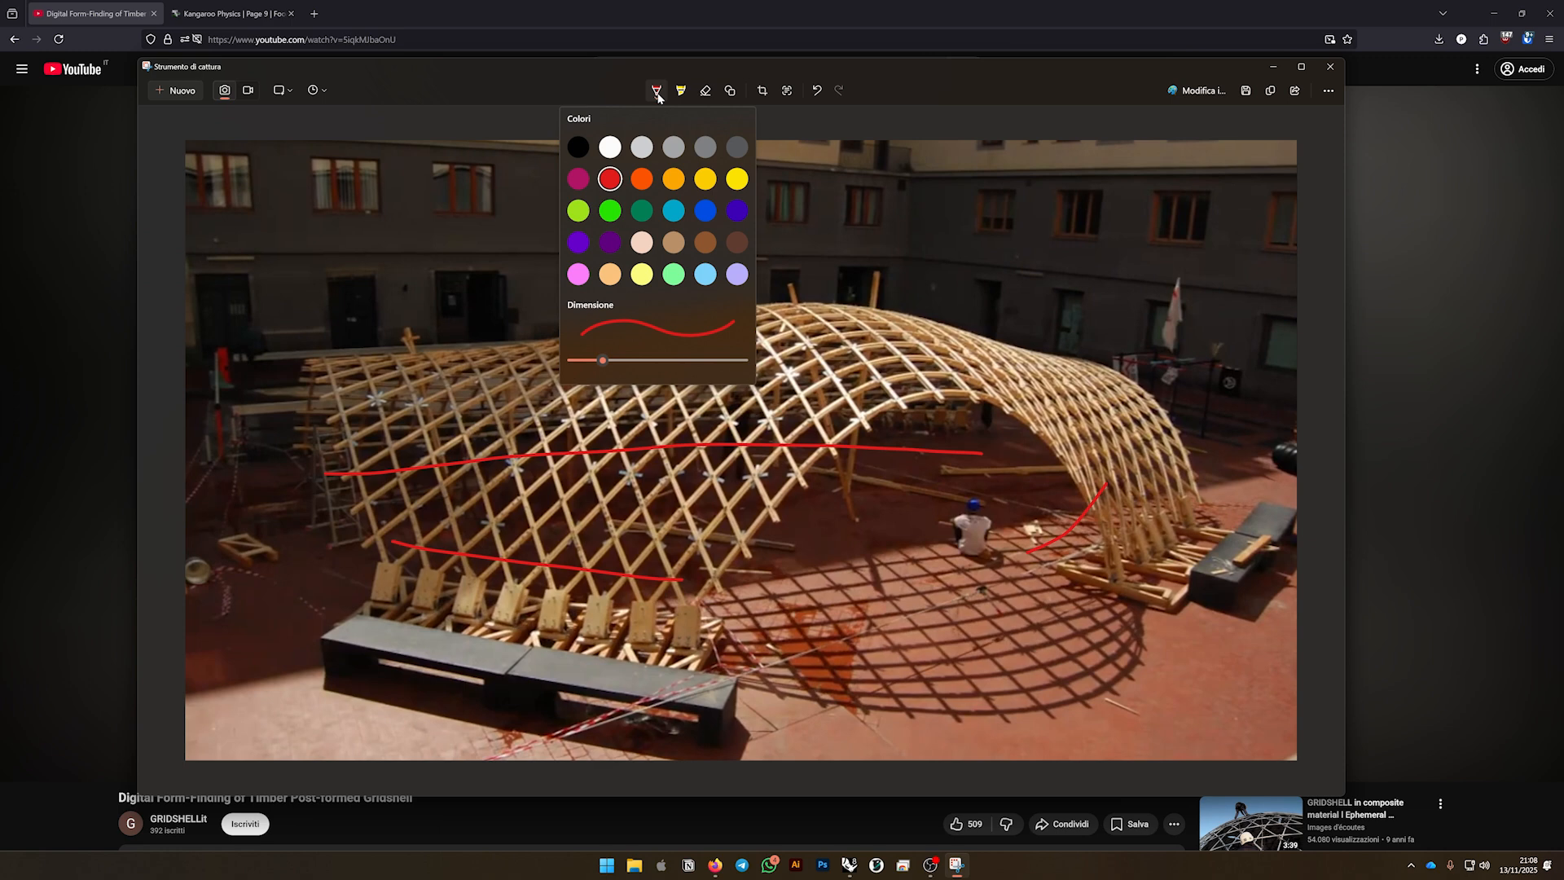
pyautogui.click(706, 209)
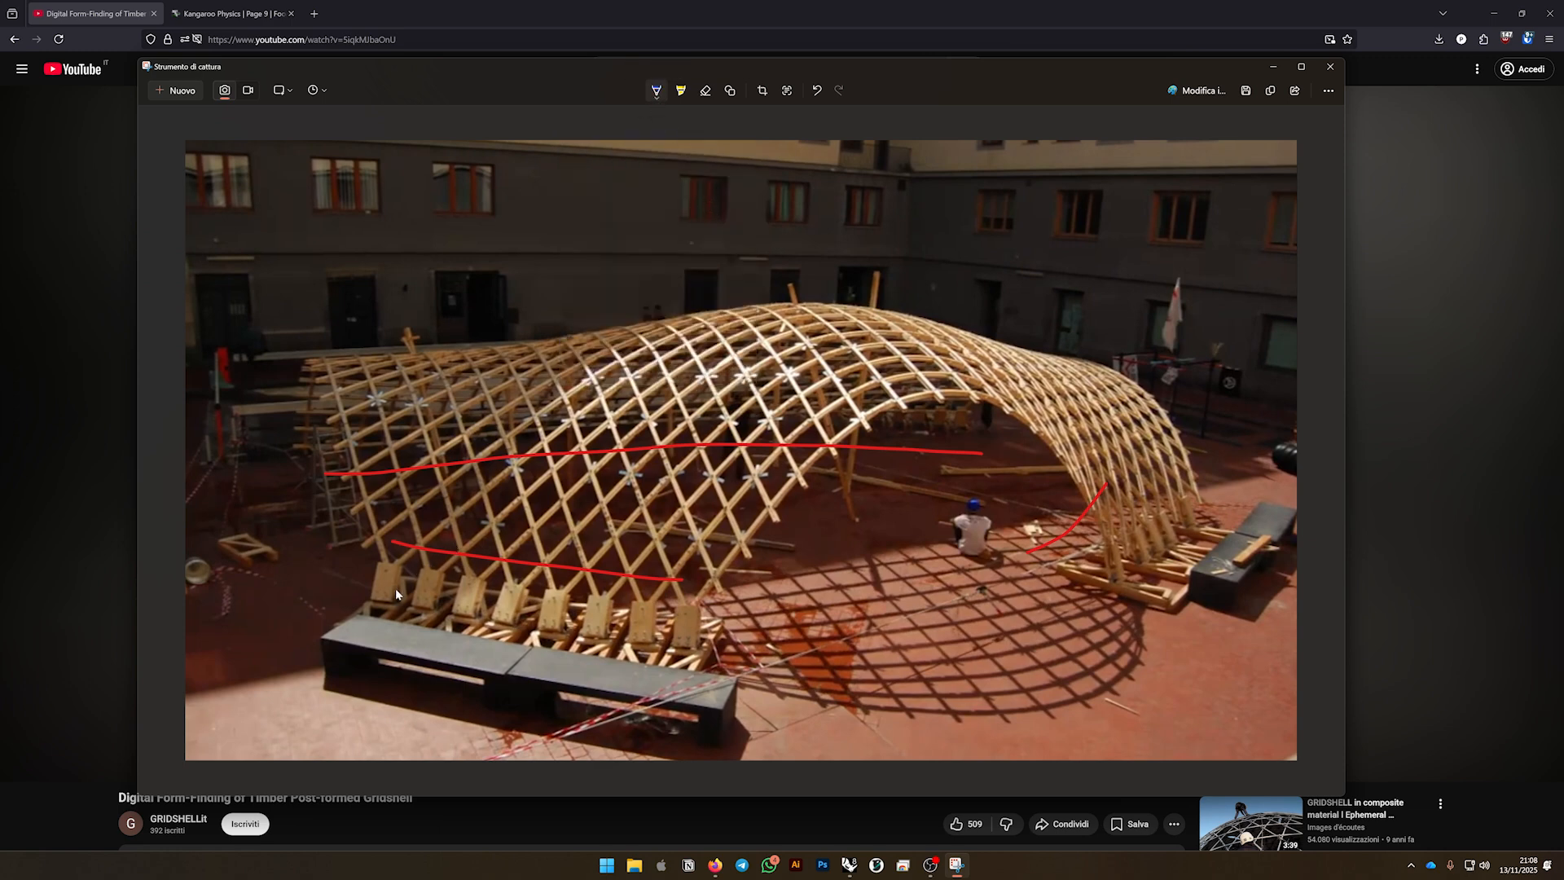
pyautogui.moveTo(386, 519)
pyautogui.mouseDown()
pyautogui.moveTo(250, 638)
pyautogui.moveTo(821, 754)
pyautogui.moveTo(724, 569)
pyautogui.moveTo(400, 515)
pyautogui.mouseUp()
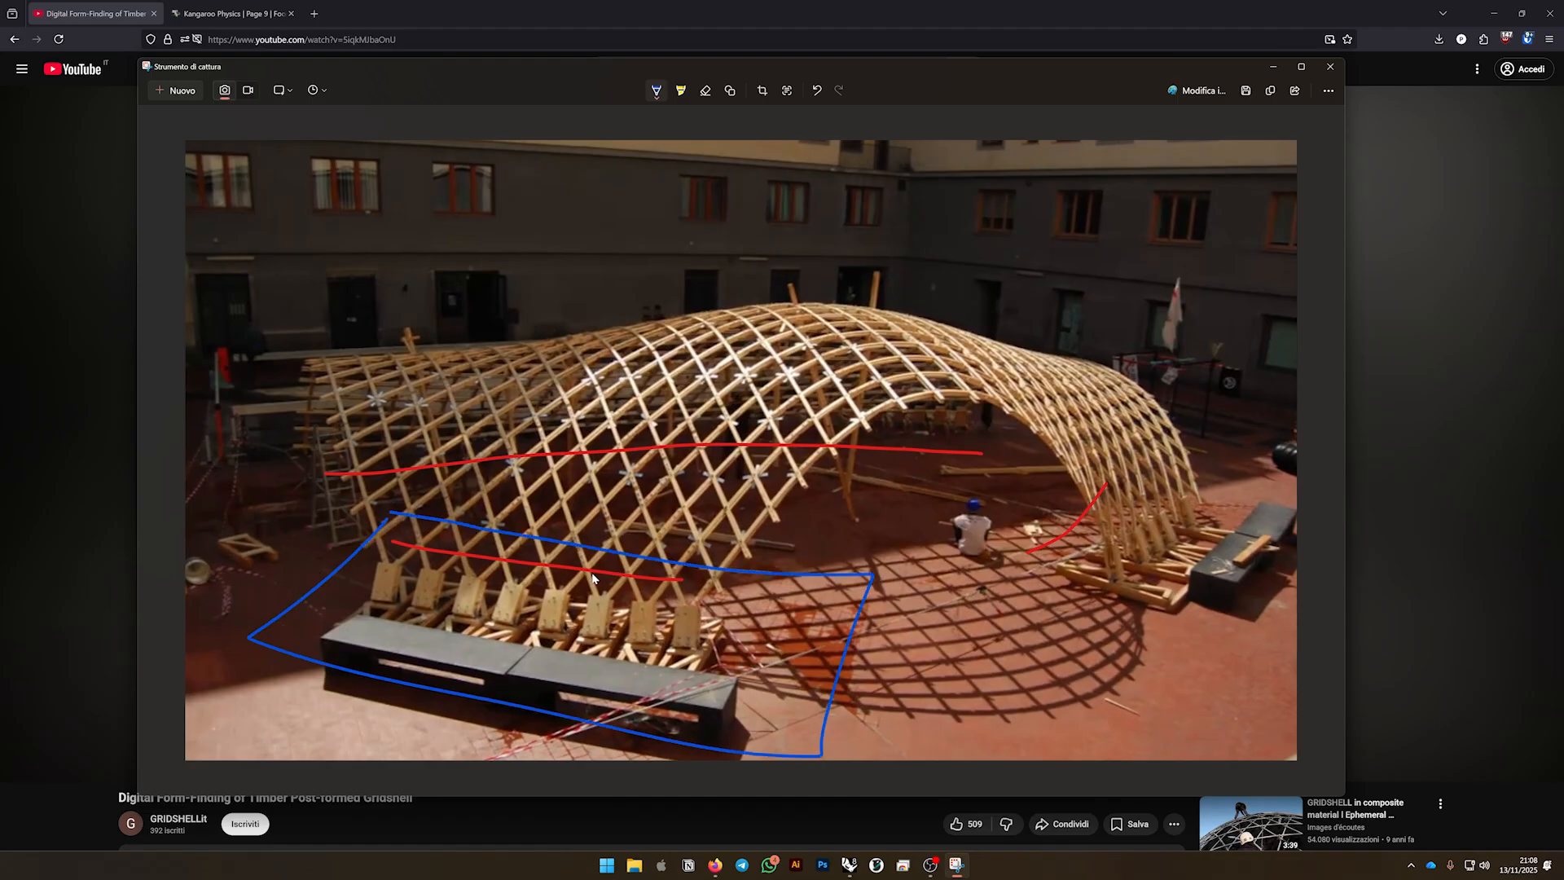
pyautogui.hotkey('ctrl', 'z')
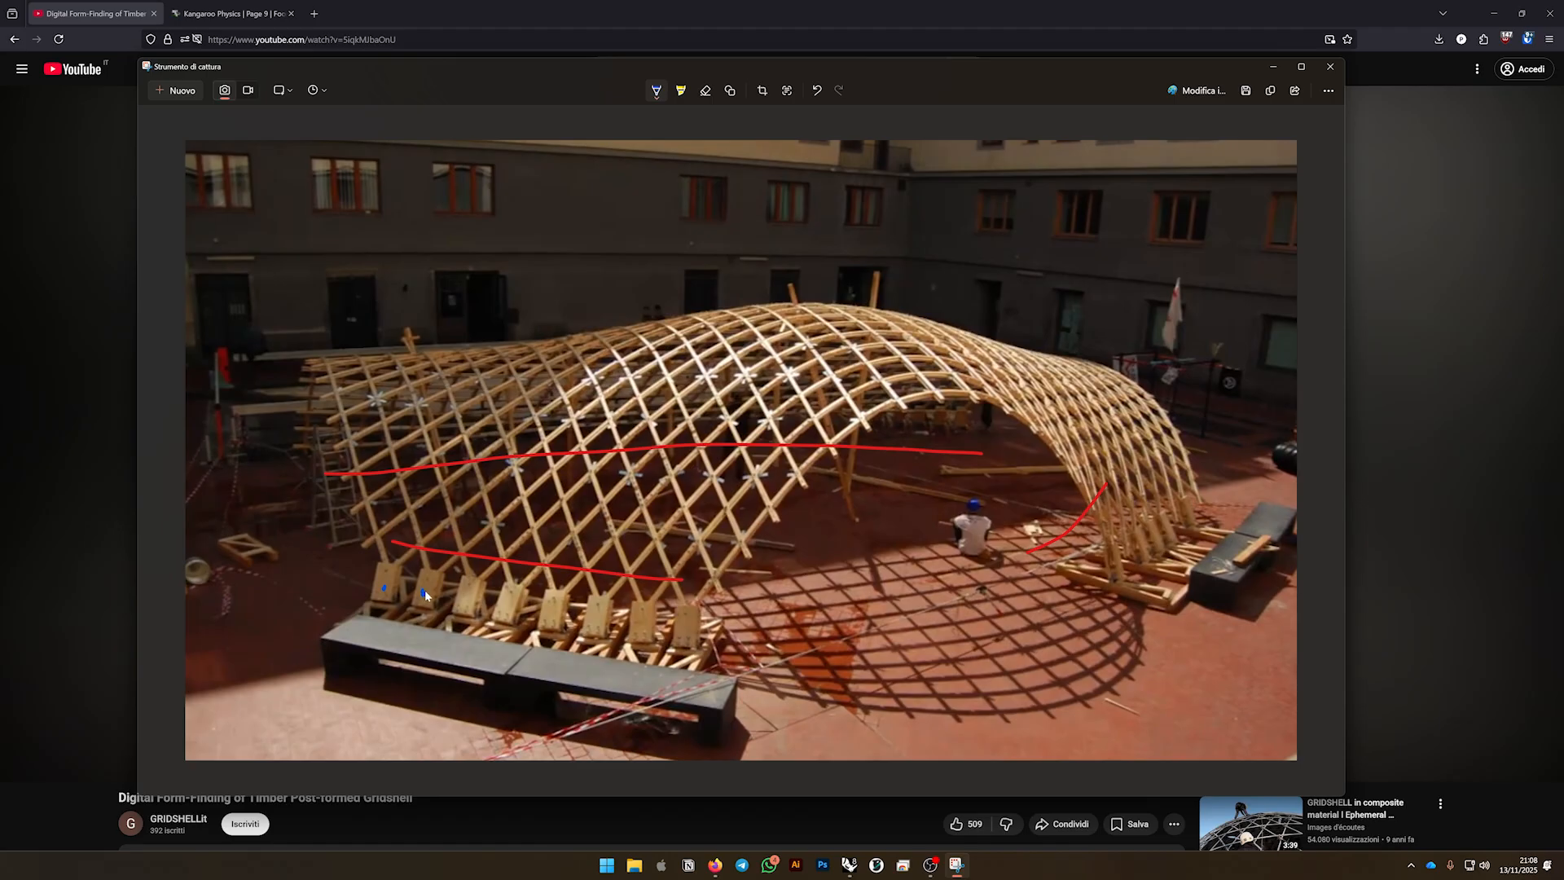
pyautogui.click(509, 607)
# Change the pen to light green and outline the whole row of support blocks at the near base
pyautogui.click(657, 94)
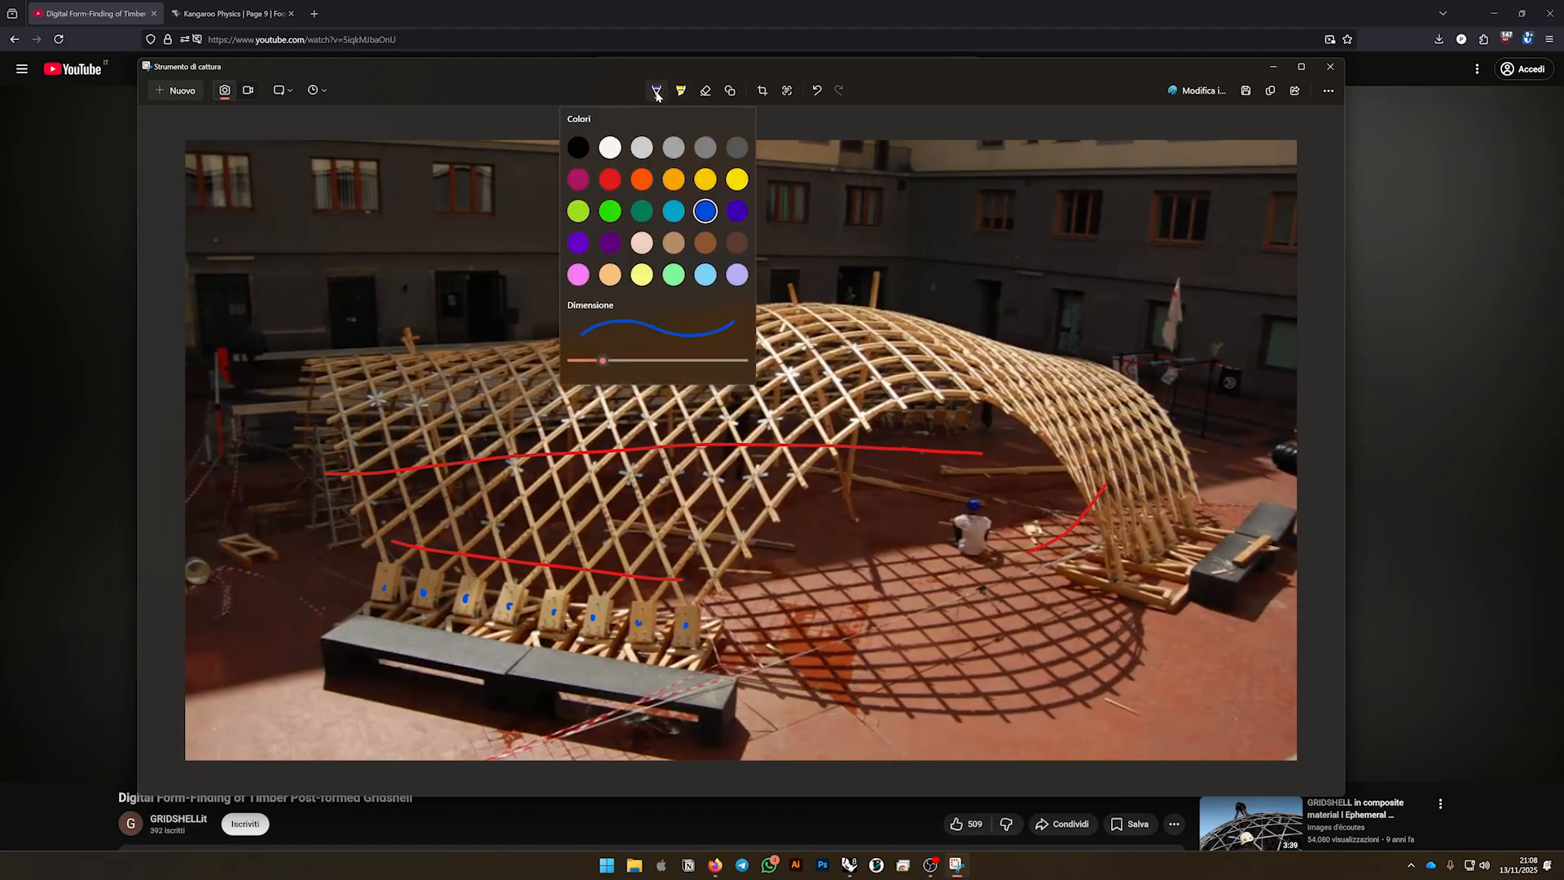
pyautogui.click(579, 211)
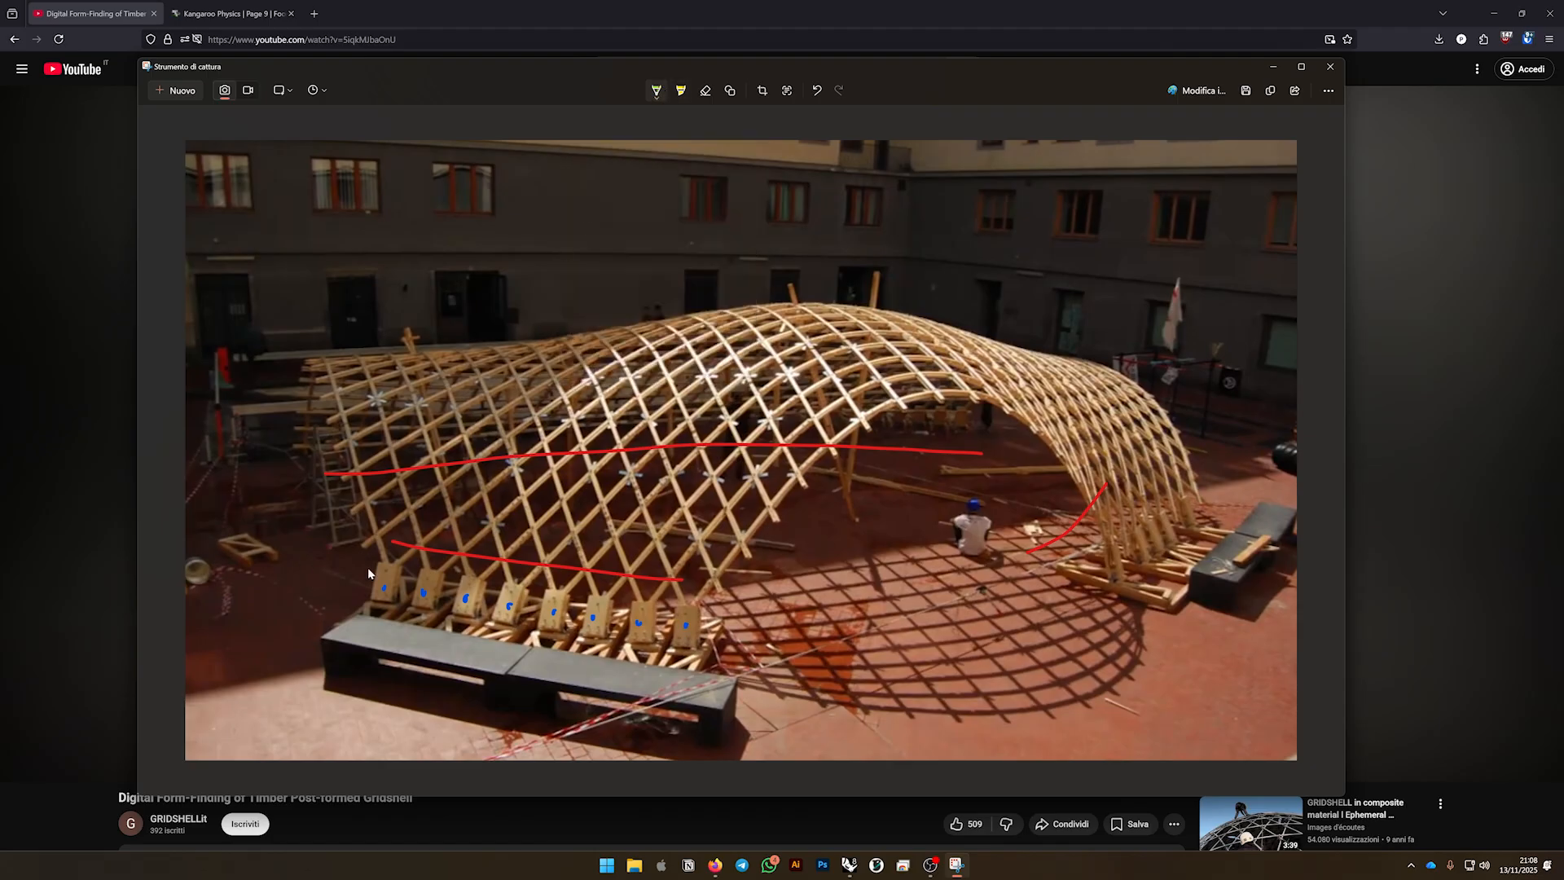
pyautogui.moveTo(370, 567)
pyautogui.mouseDown()
pyautogui.moveTo(336, 589)
pyautogui.moveTo(571, 649)
pyautogui.moveTo(698, 662)
pyautogui.moveTo(722, 624)
pyautogui.moveTo(364, 573)
pyautogui.mouseUp()
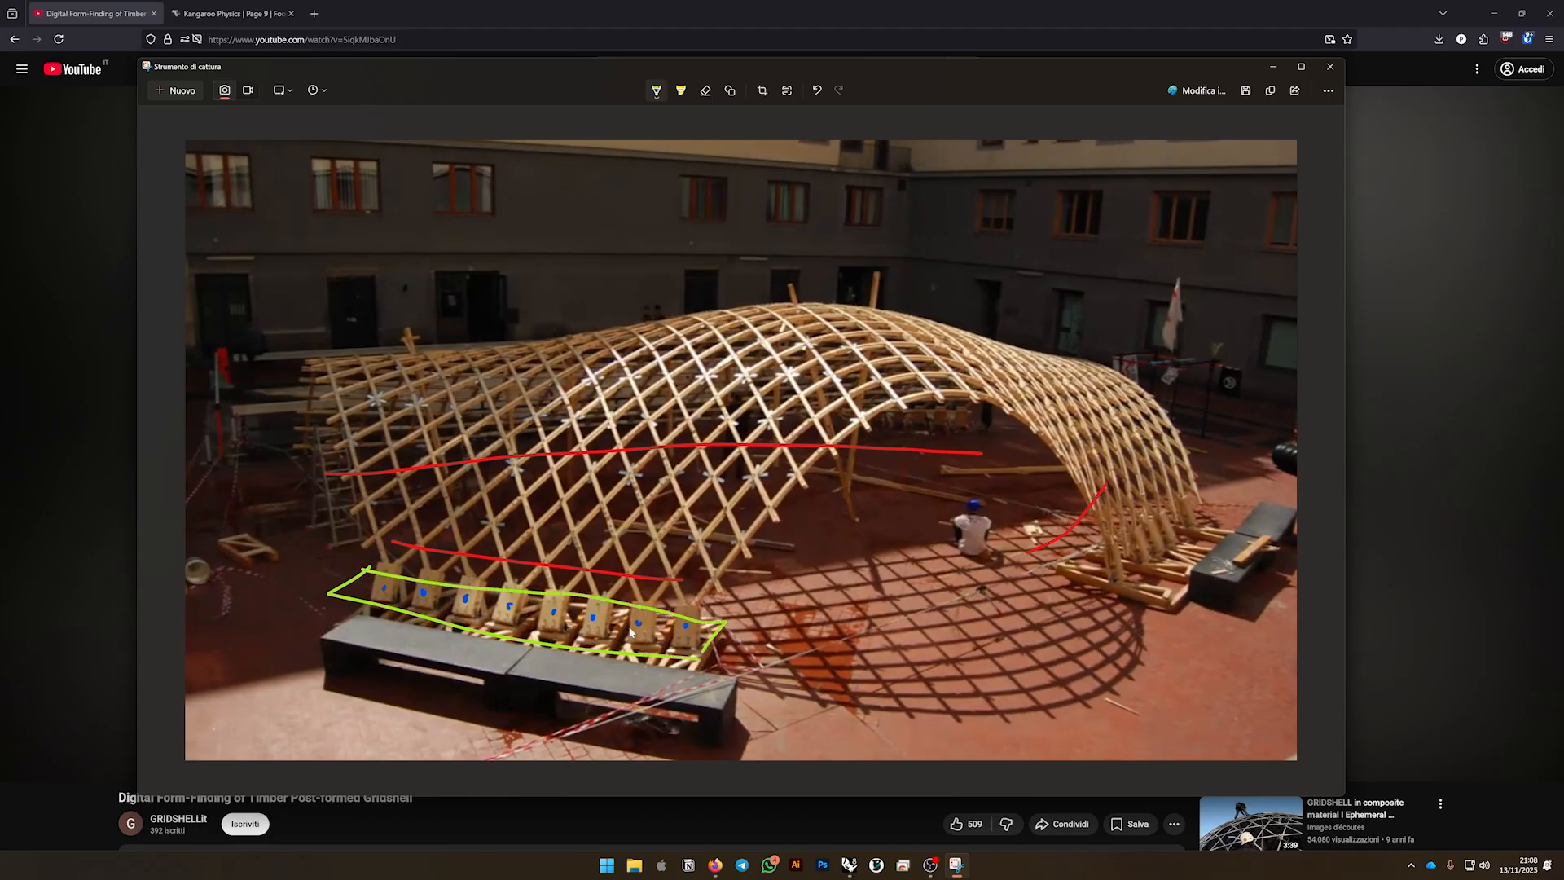
# Draw a light green upward arrow at the gridshell's middle and short strokes on the two end support blocks
pyautogui.click(657, 91)
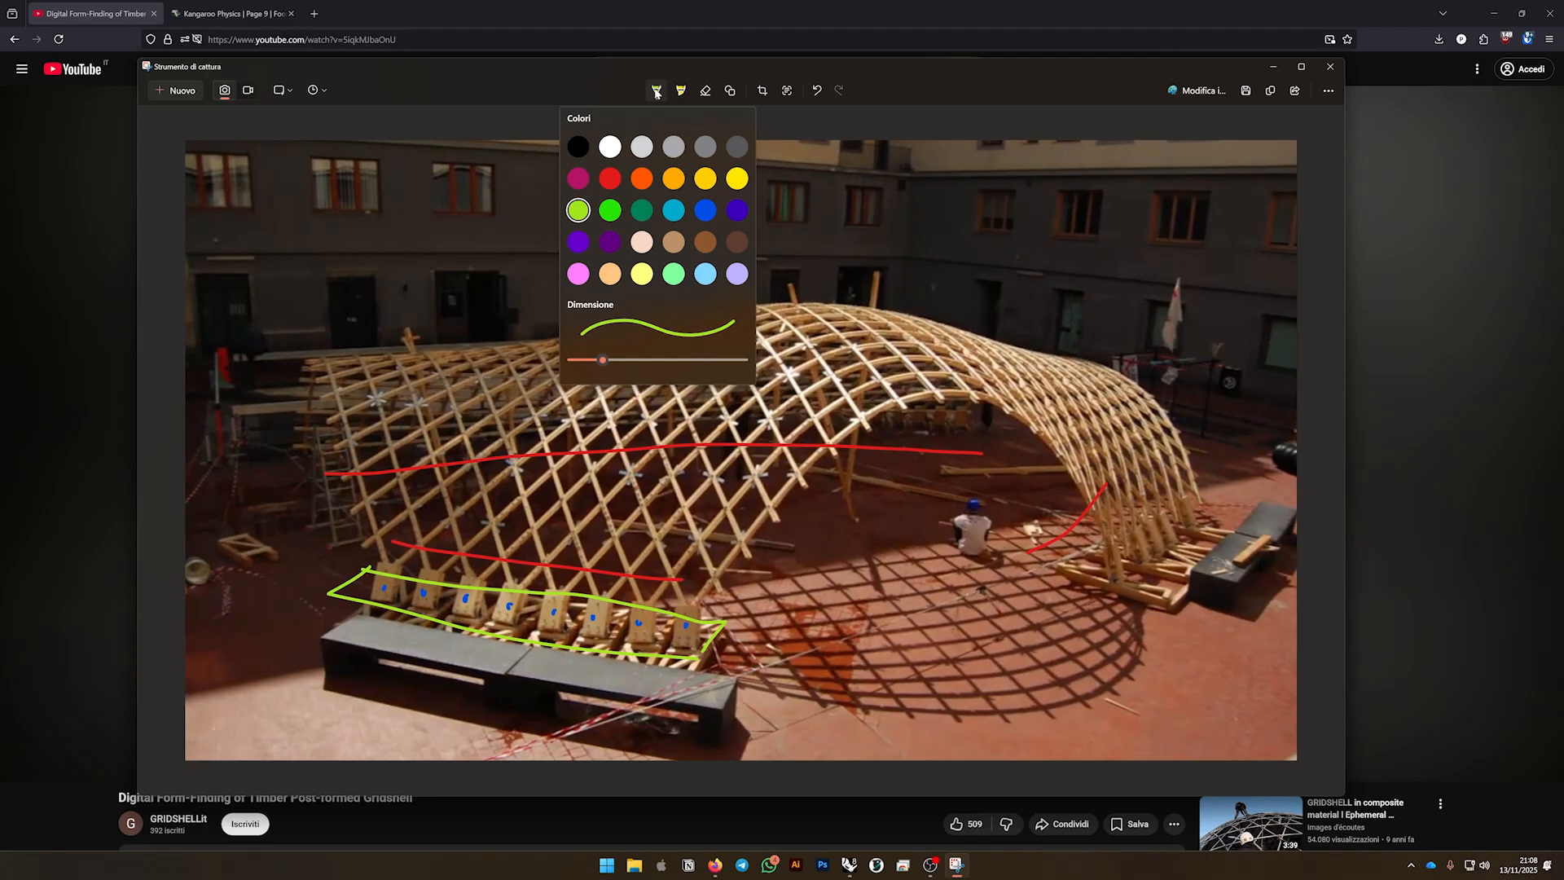
pyautogui.click(656, 91)
pyautogui.click(657, 91)
pyautogui.click(656, 92)
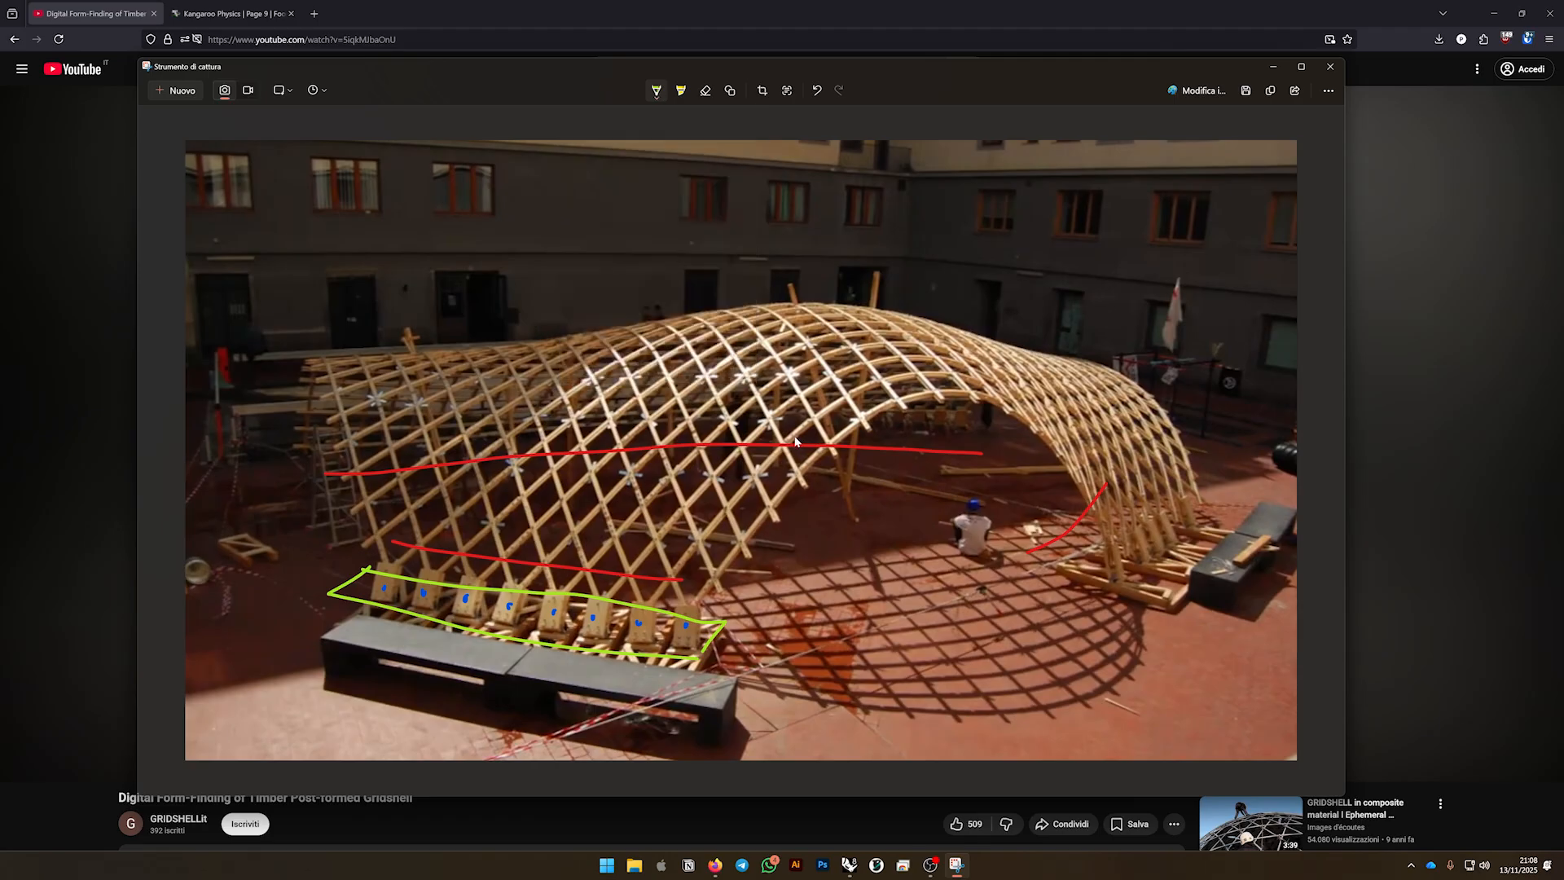
pyautogui.moveTo(805, 529)
pyautogui.mouseDown()
pyautogui.moveTo(802, 344)
pyautogui.moveTo(774, 373)
pyautogui.moveTo(831, 372)
pyautogui.mouseUp()
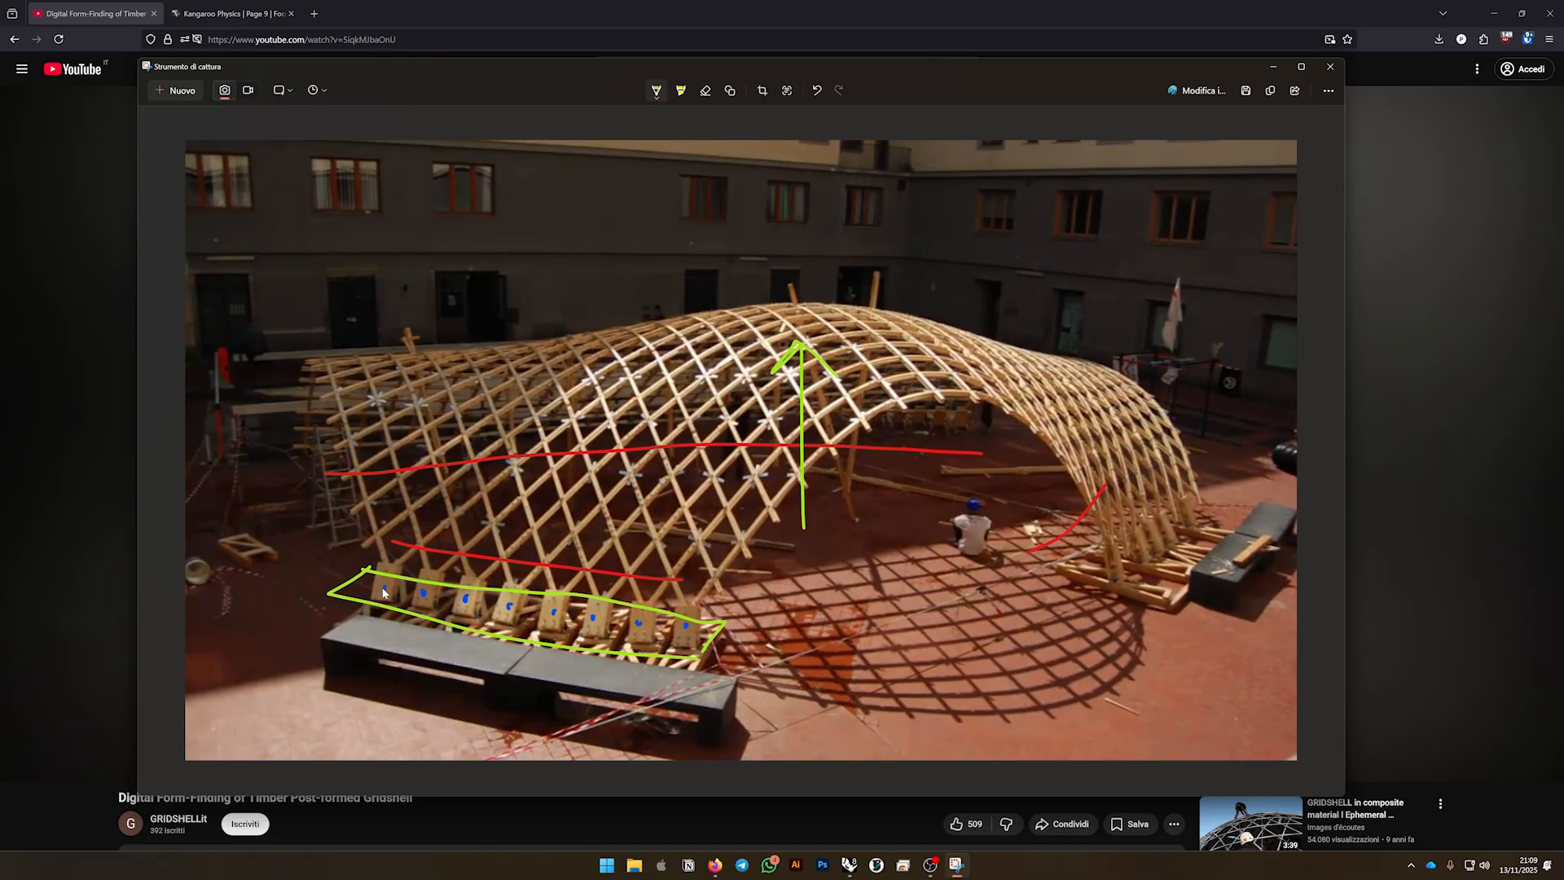
pyautogui.moveTo(384, 591); pyautogui.dragTo(395, 560)
pyautogui.moveTo(387, 567); pyautogui.dragTo(394, 561)
pyautogui.moveTo(686, 626)
pyautogui.mouseDown()
pyautogui.moveTo(678, 587)
pyautogui.moveTo(692, 603)
pyautogui.mouseUp()
# Switch to Rhino, close the Turntable animation and delete the rendered gridshell polysurfaces
pyautogui.hotkey('alt', 'Tab')
pyautogui.hotkey('alt', 'Tab')
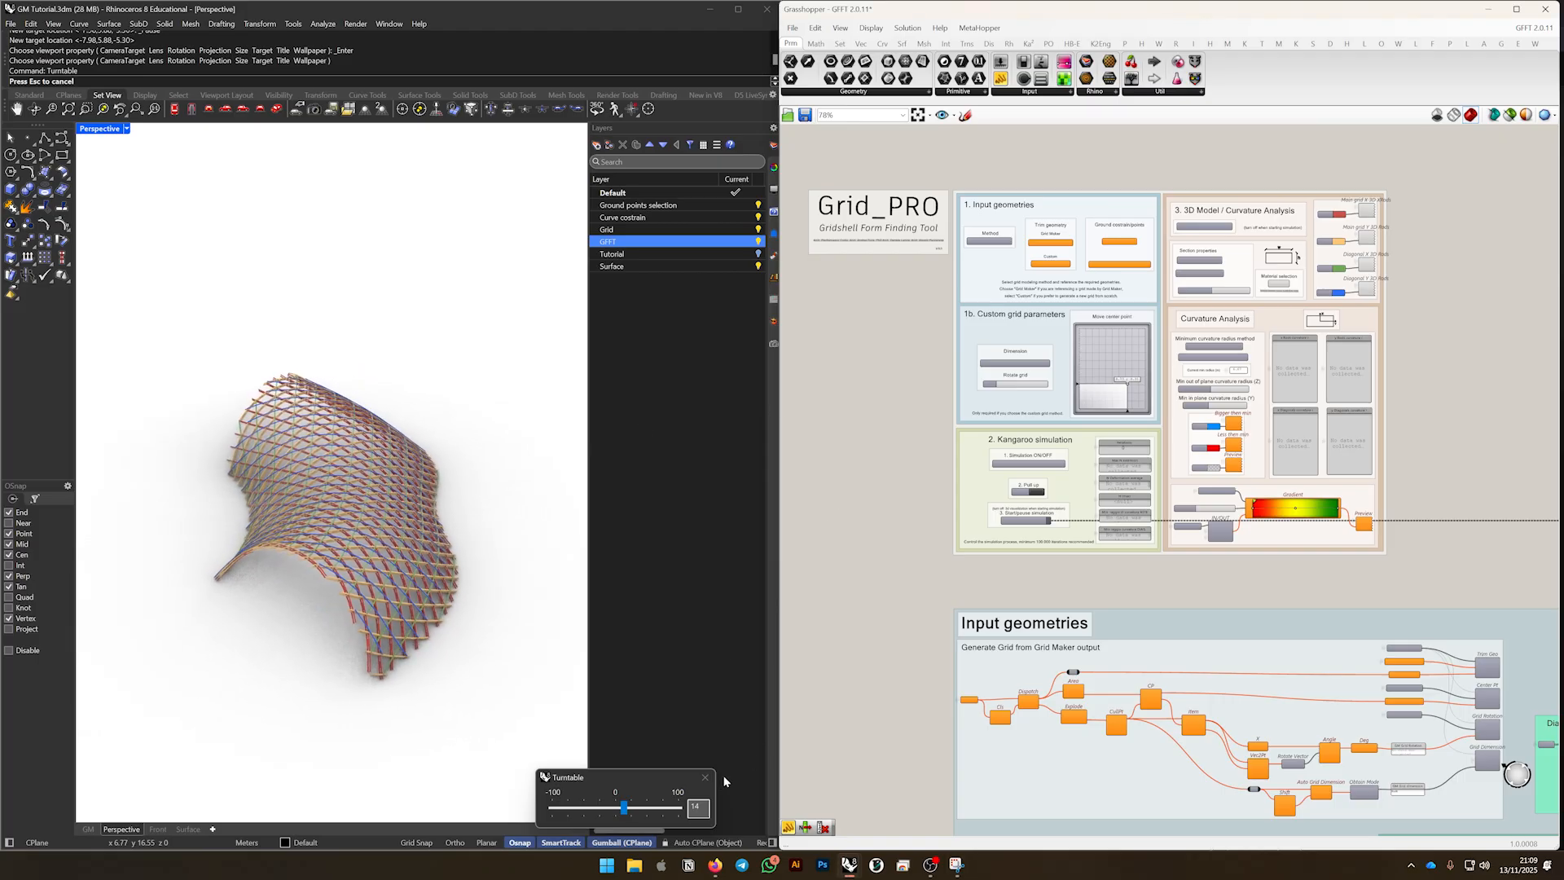
pyautogui.click(705, 778)
pyautogui.moveTo(195, 386); pyautogui.dragTo(459, 676)
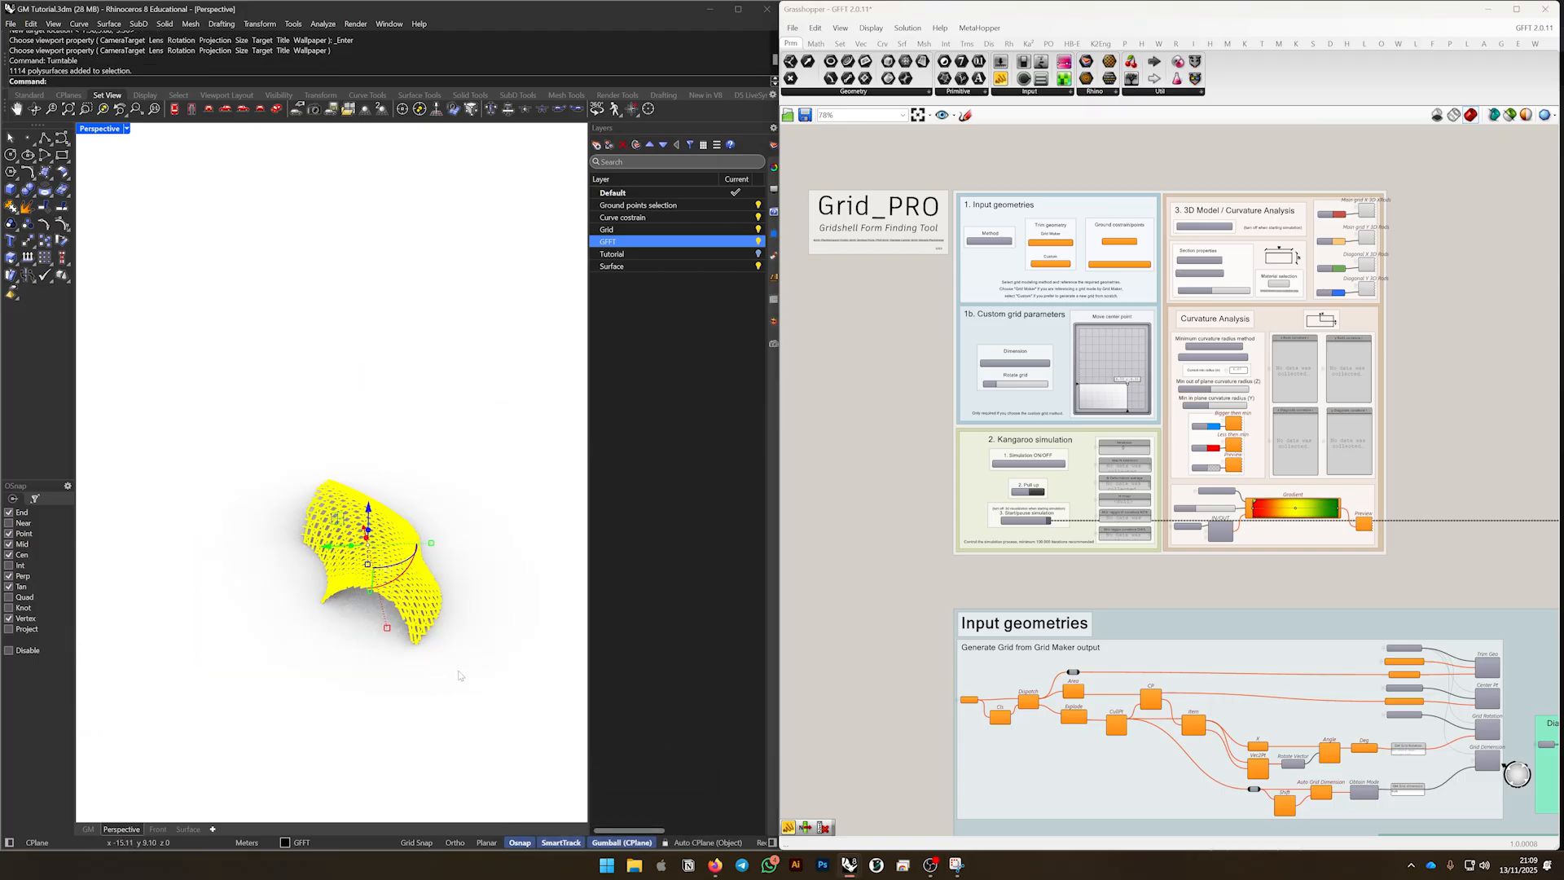
pyautogui.press('Delete')
# Bring up the maximized GM plan view and unhide all hidden objects with the Show command
pyautogui.click(126, 128)
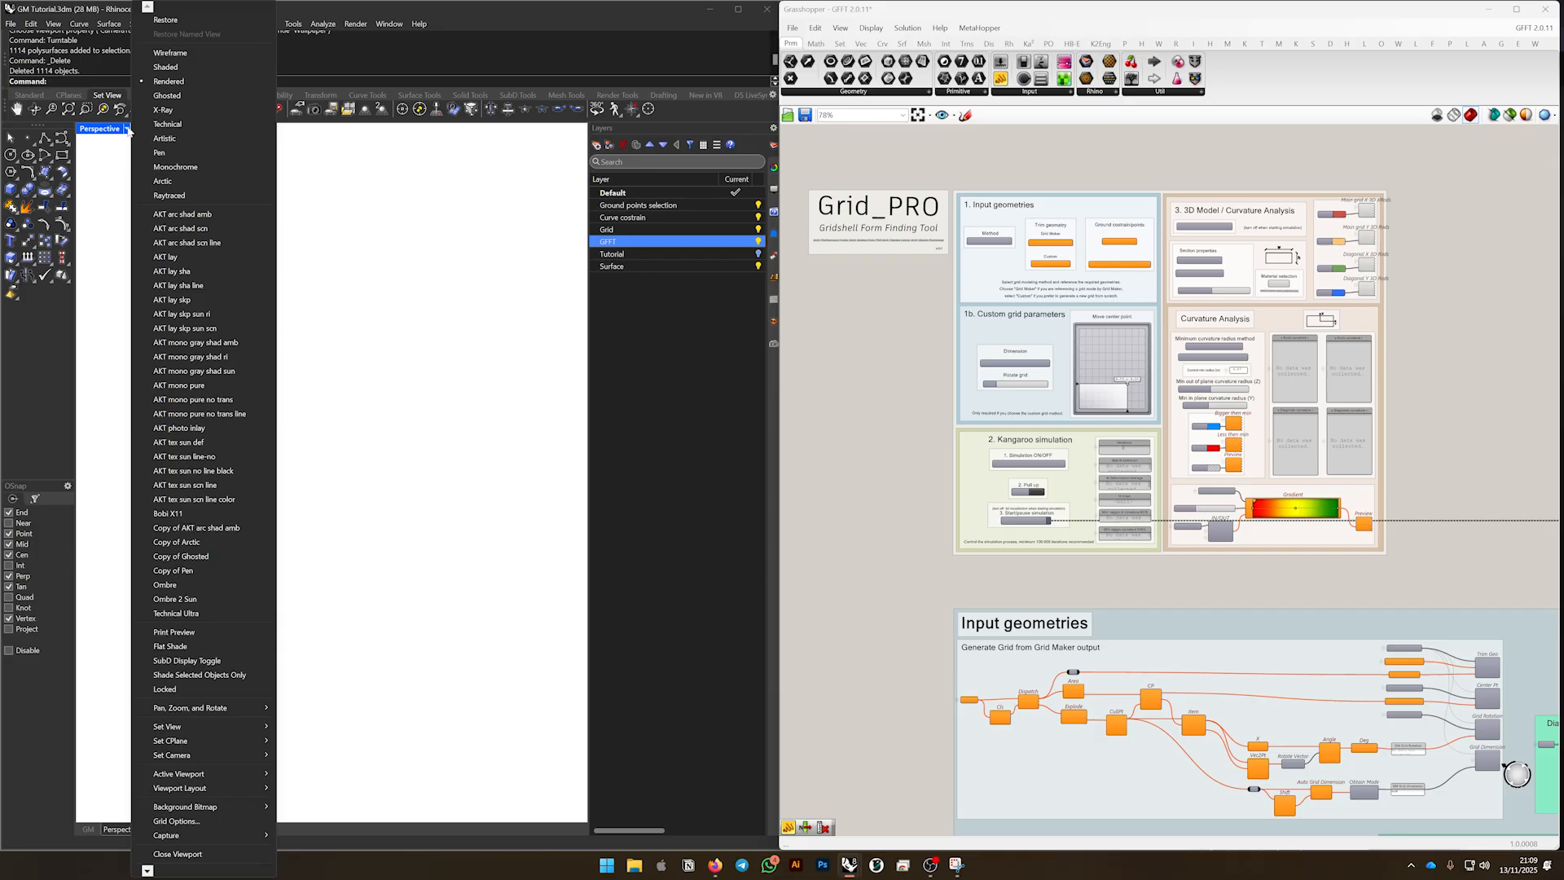
pyautogui.click(109, 130)
pyautogui.doubleClick(106, 129)
pyautogui.doubleClick(93, 129)
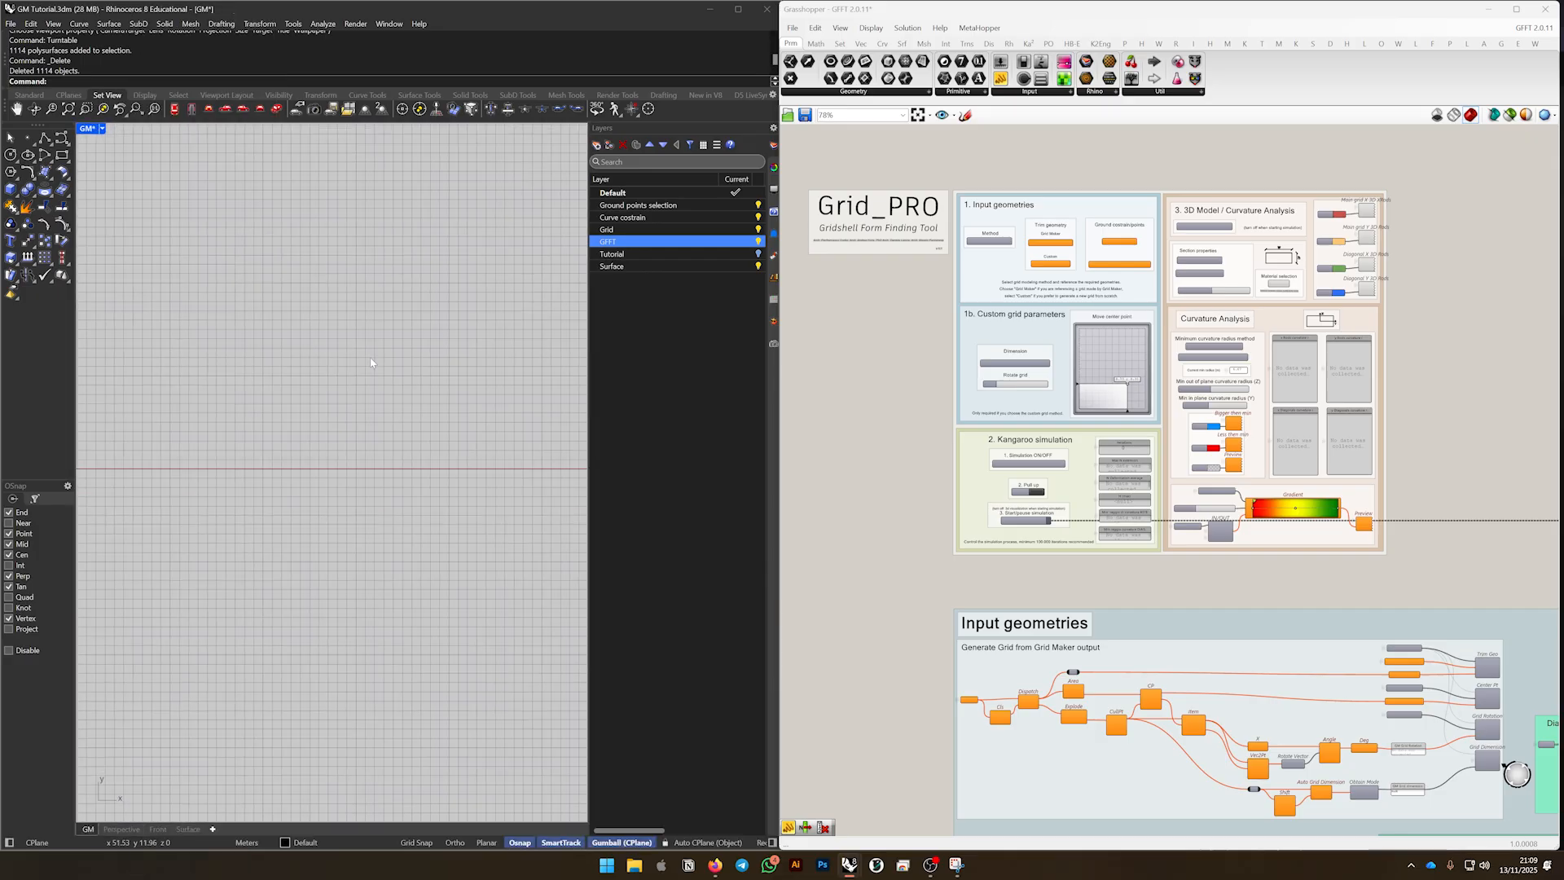
pyautogui.scroll(-6, 440, 366)
pyautogui.moveTo(448, 343); pyautogui.dragTo(438, 393, button='right')
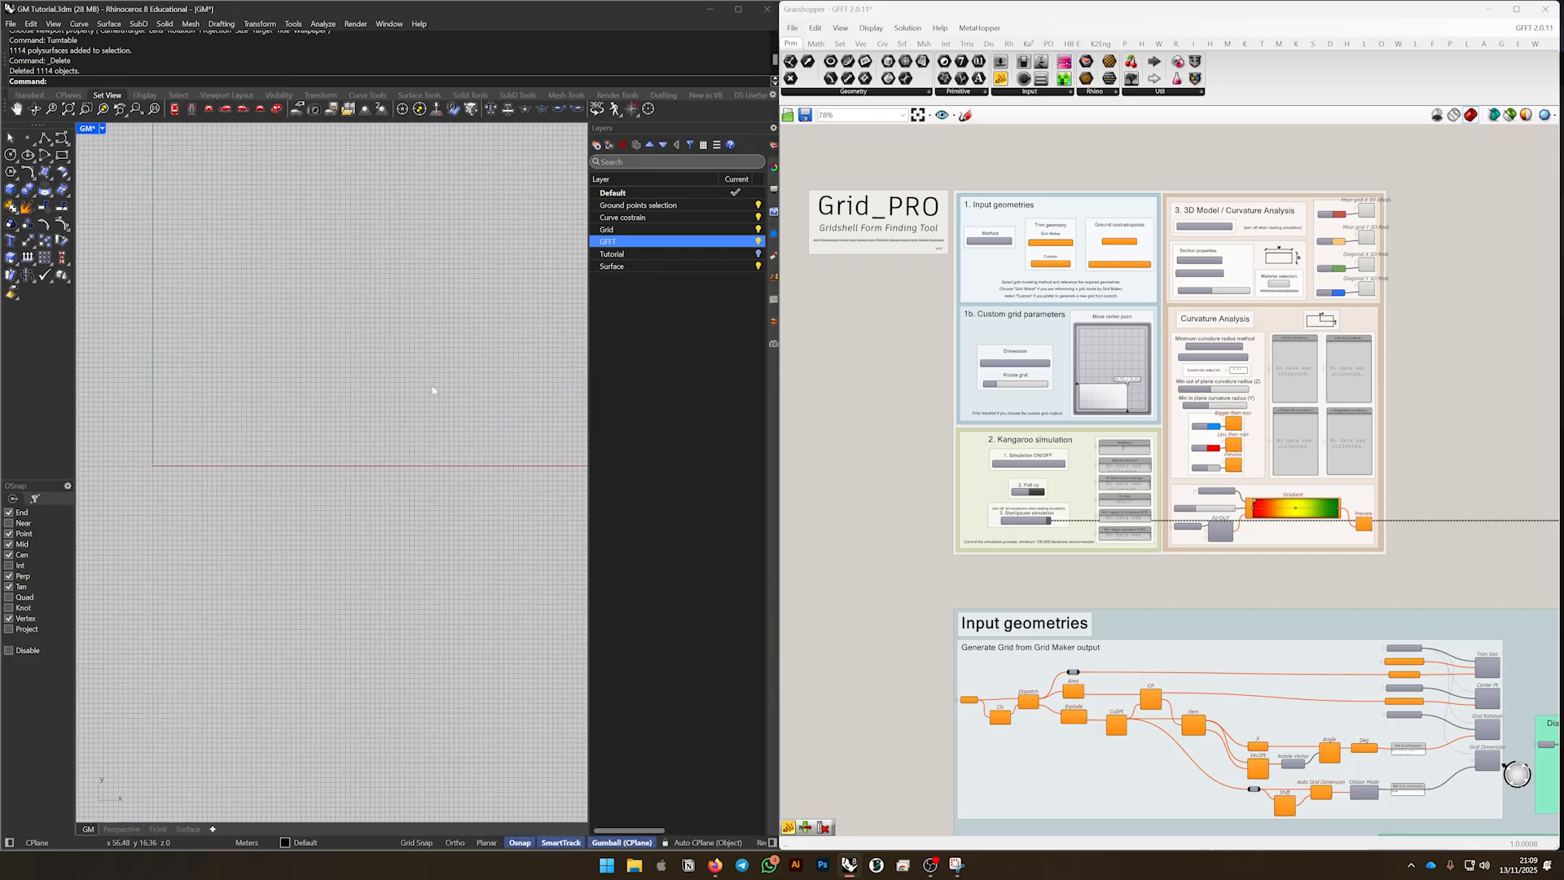
pyautogui.write('Show')
pyautogui.press('Return')
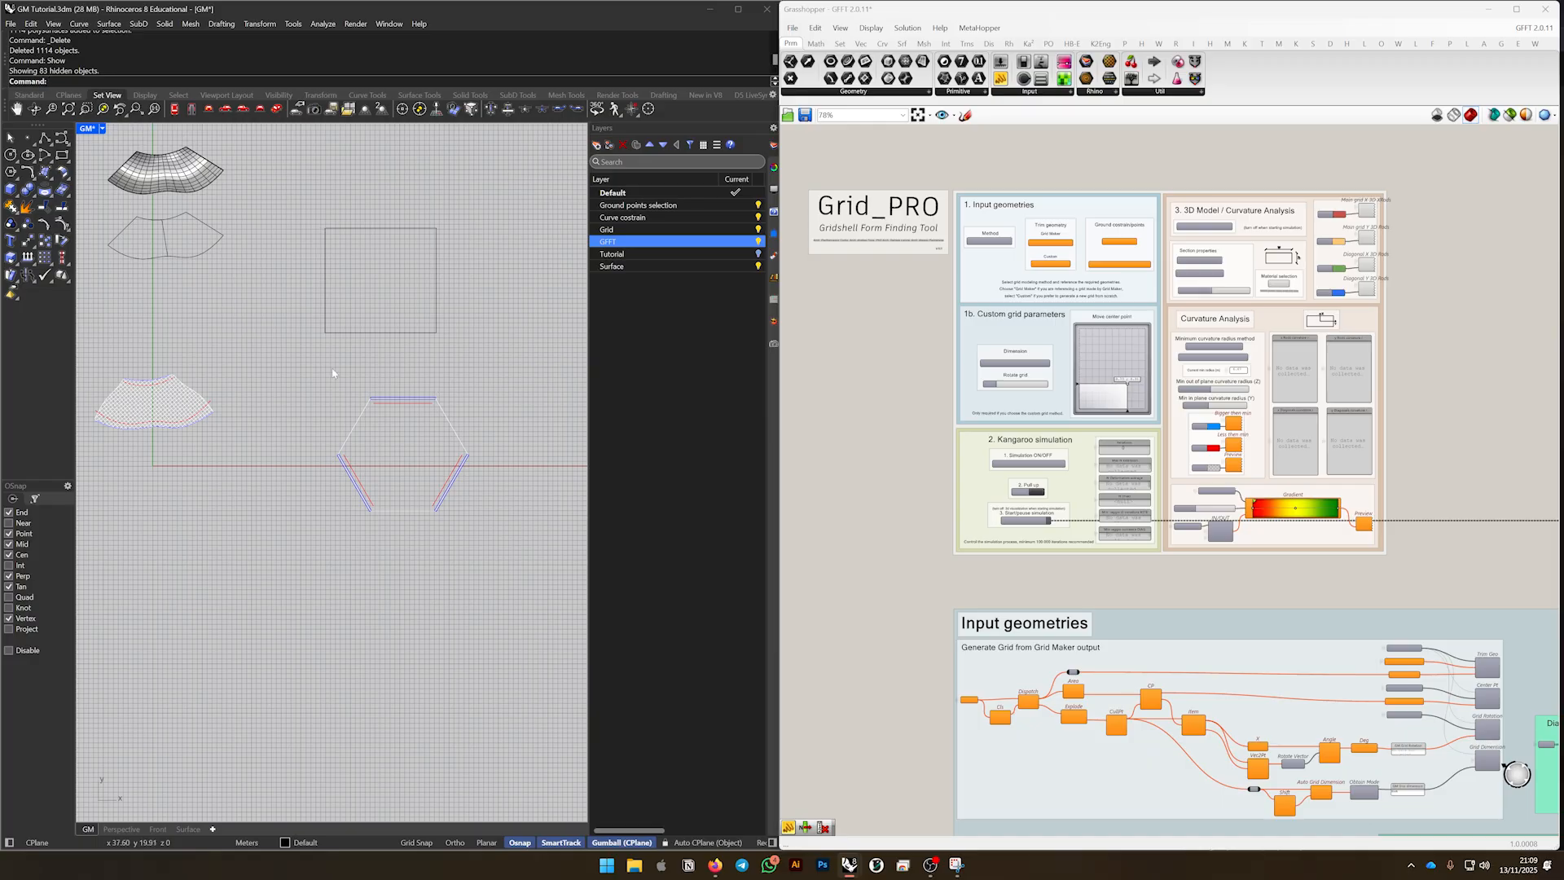
# Examine the flat grid with its red and blue curves, the plan outline and the shaded surface in plan
pyautogui.moveTo(174, 396); pyautogui.dragTo(358, 356, button='right')
pyautogui.scroll(12, 358, 357)
pyautogui.moveTo(315, 406); pyautogui.dragTo(359, 399, button='right')
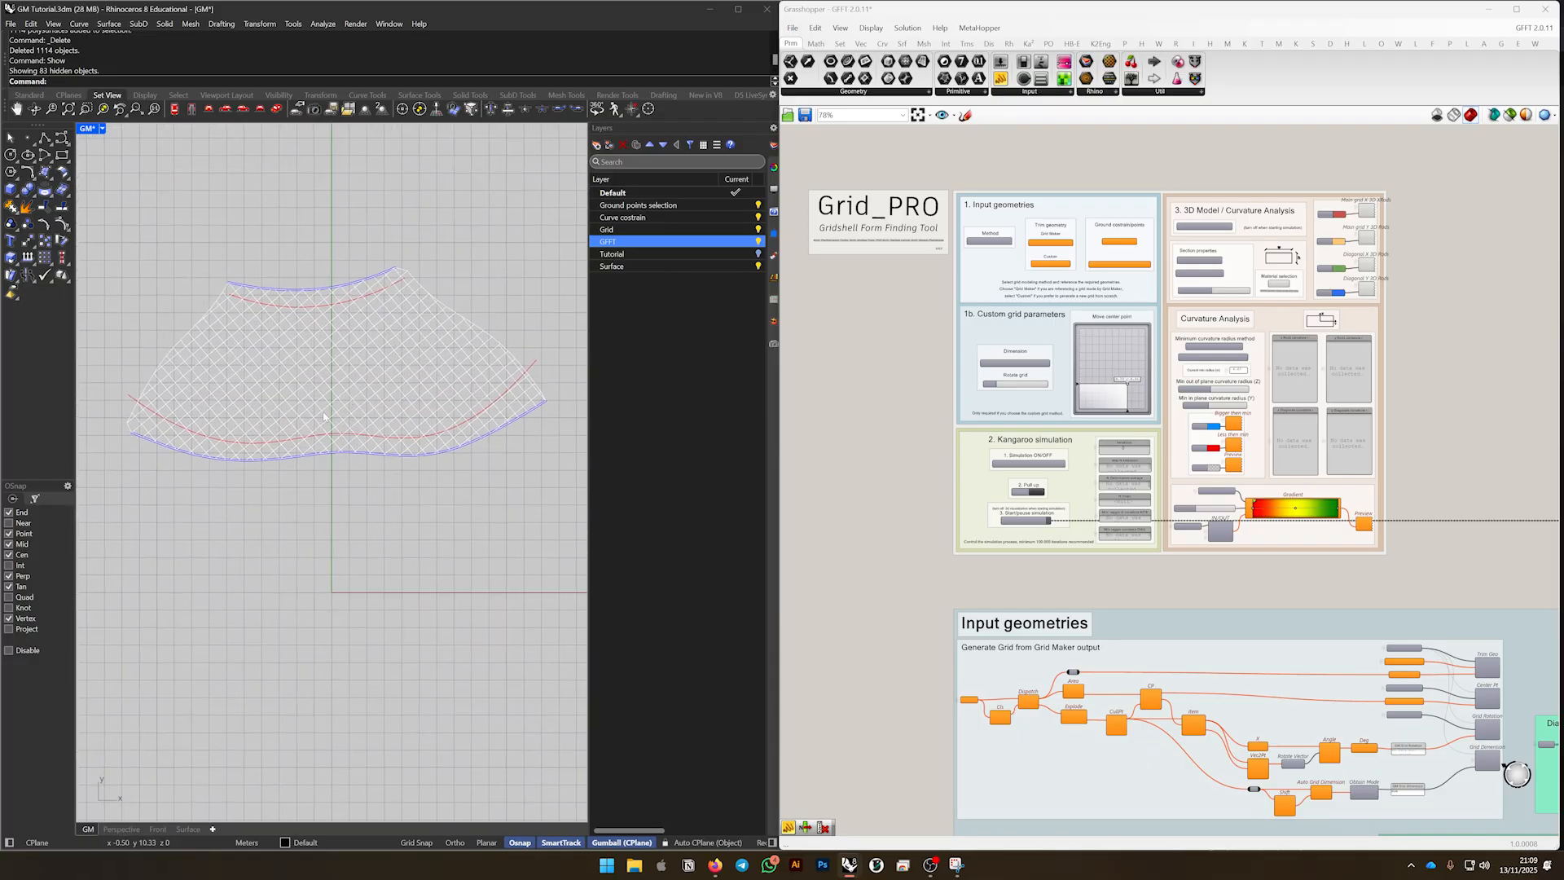
pyautogui.scroll(-3, 326, 389)
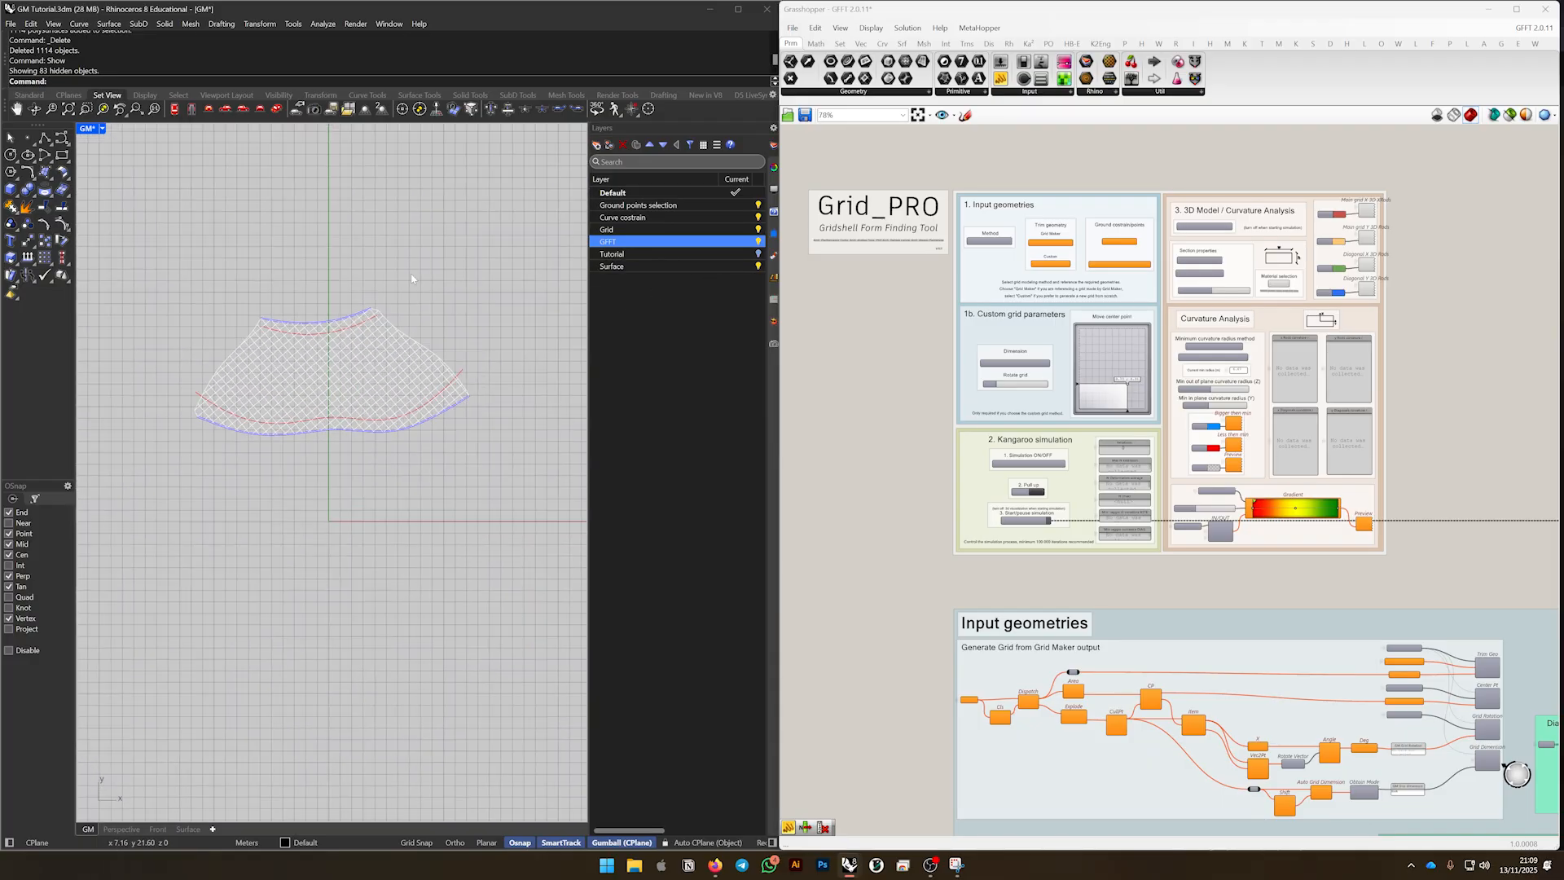
pyautogui.moveTo(342, 269); pyautogui.dragTo(330, 526, button='right')
pyautogui.scroll(-3, 330, 525)
pyautogui.moveTo(286, 273); pyautogui.dragTo(374, 424, button='right')
pyautogui.scroll(-2, 373, 424)
pyautogui.scroll(4, 492, 342)
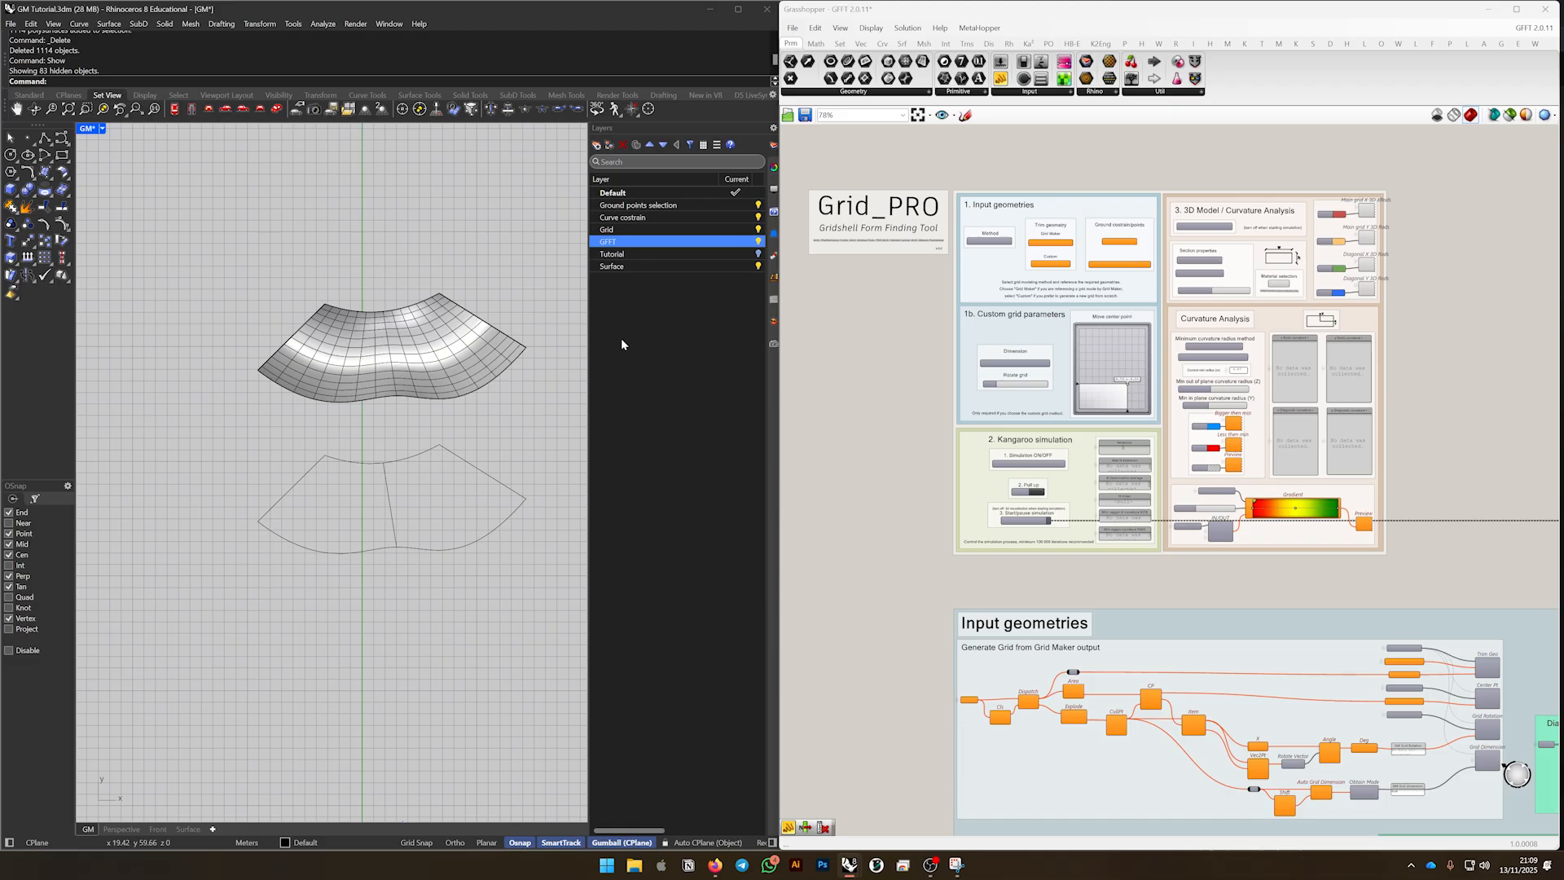
# Maximize the Perspective view and set its display mode to Shaded
pyautogui.doubleClick(84, 130)
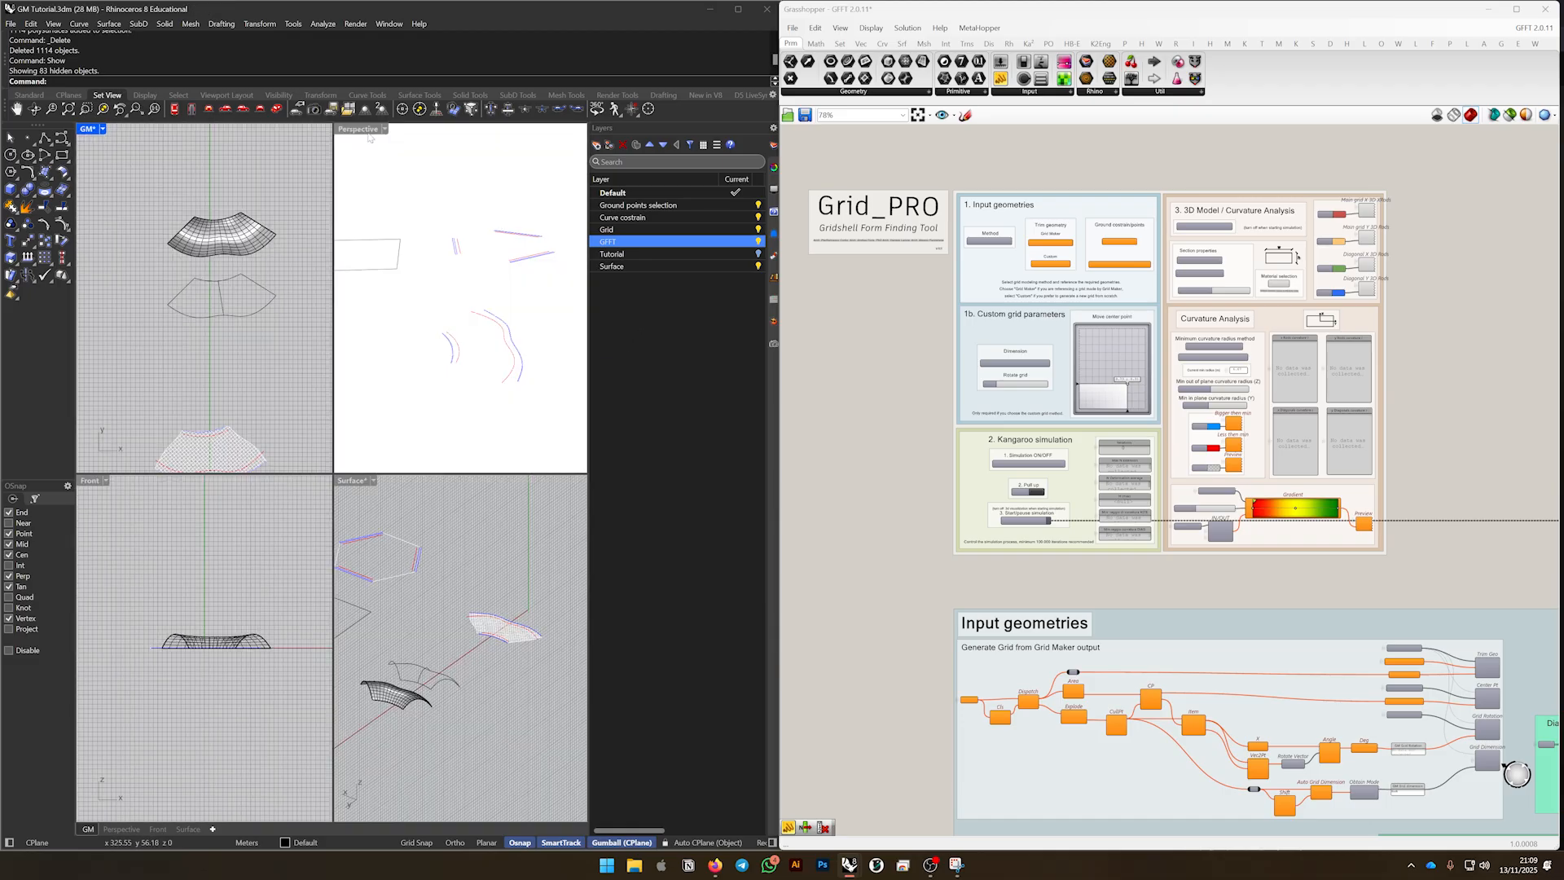
pyautogui.doubleClick(363, 130)
pyautogui.click(128, 129)
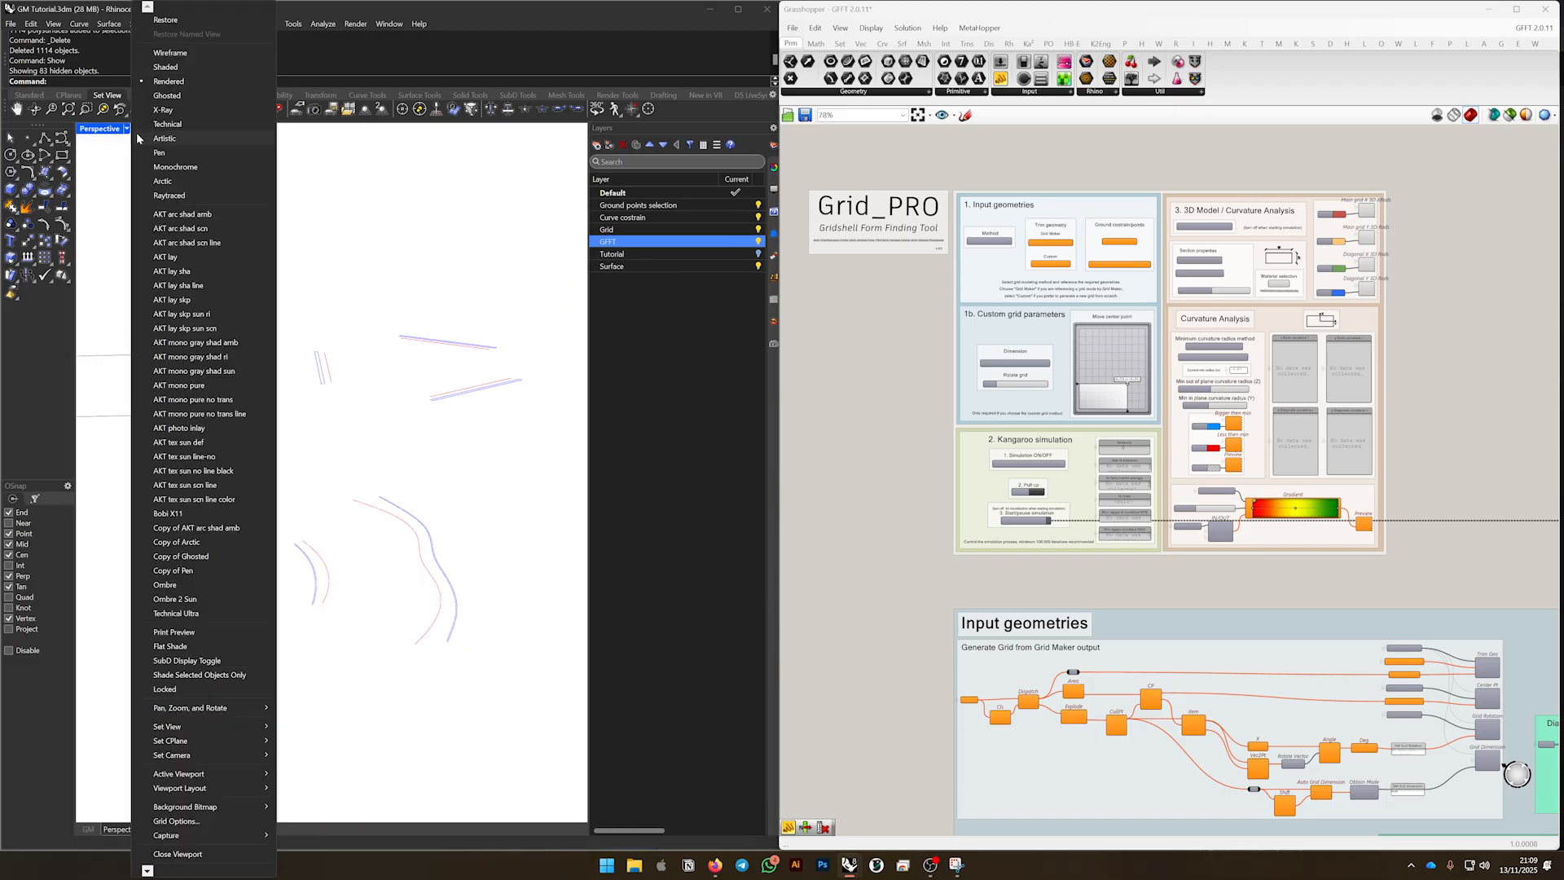
pyautogui.click(188, 67)
pyautogui.scroll(-5, 376, 459)
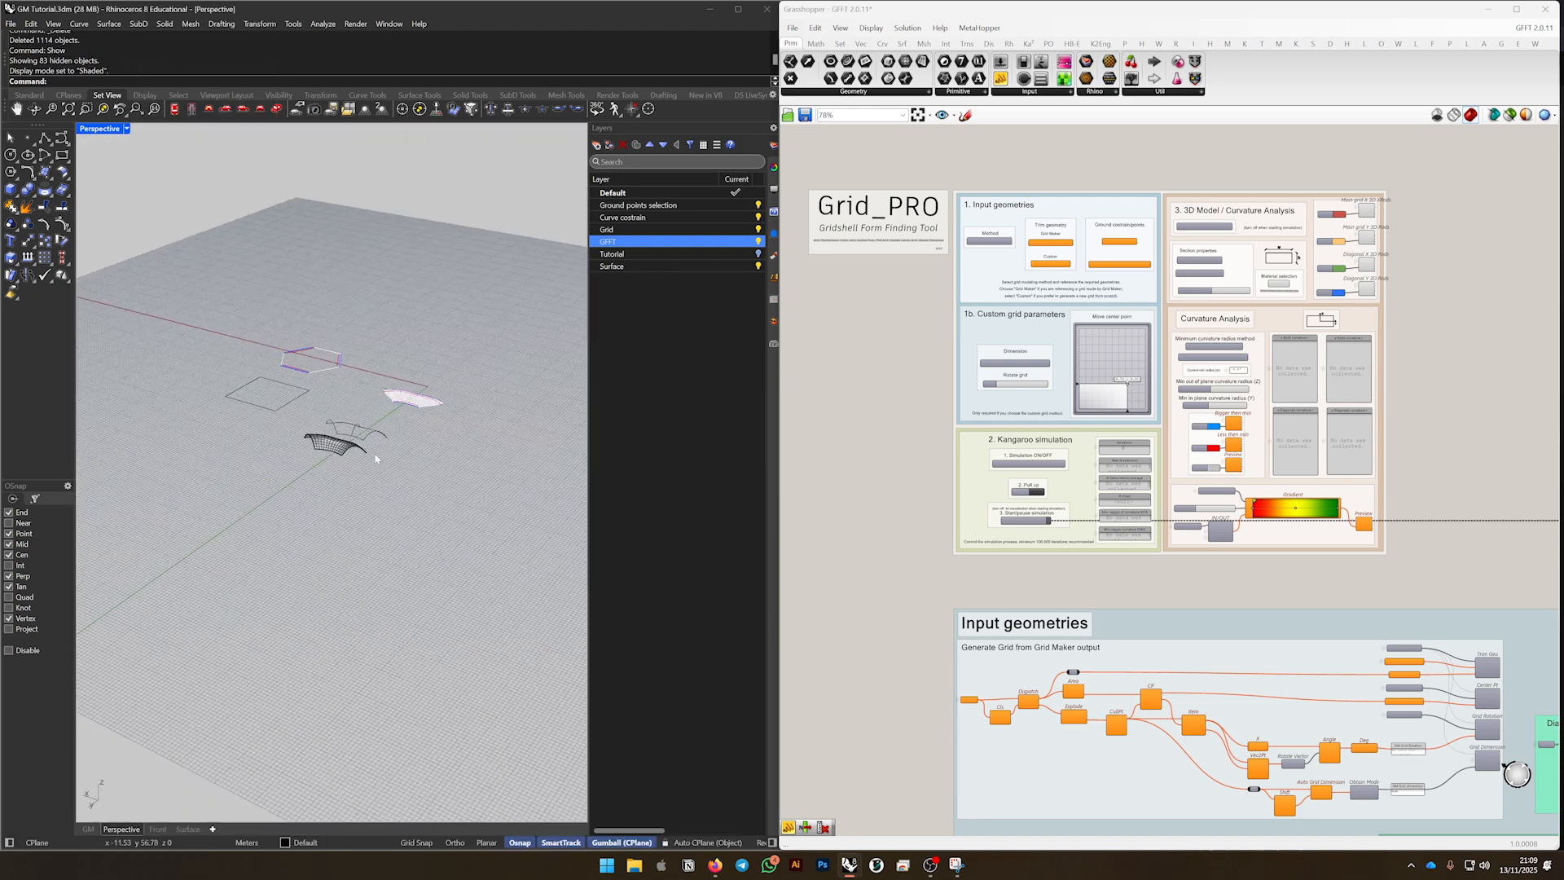
# Highlight two opposite edges of the curved 3D surface and clear the selection
pyautogui.scroll(10, 376, 458)
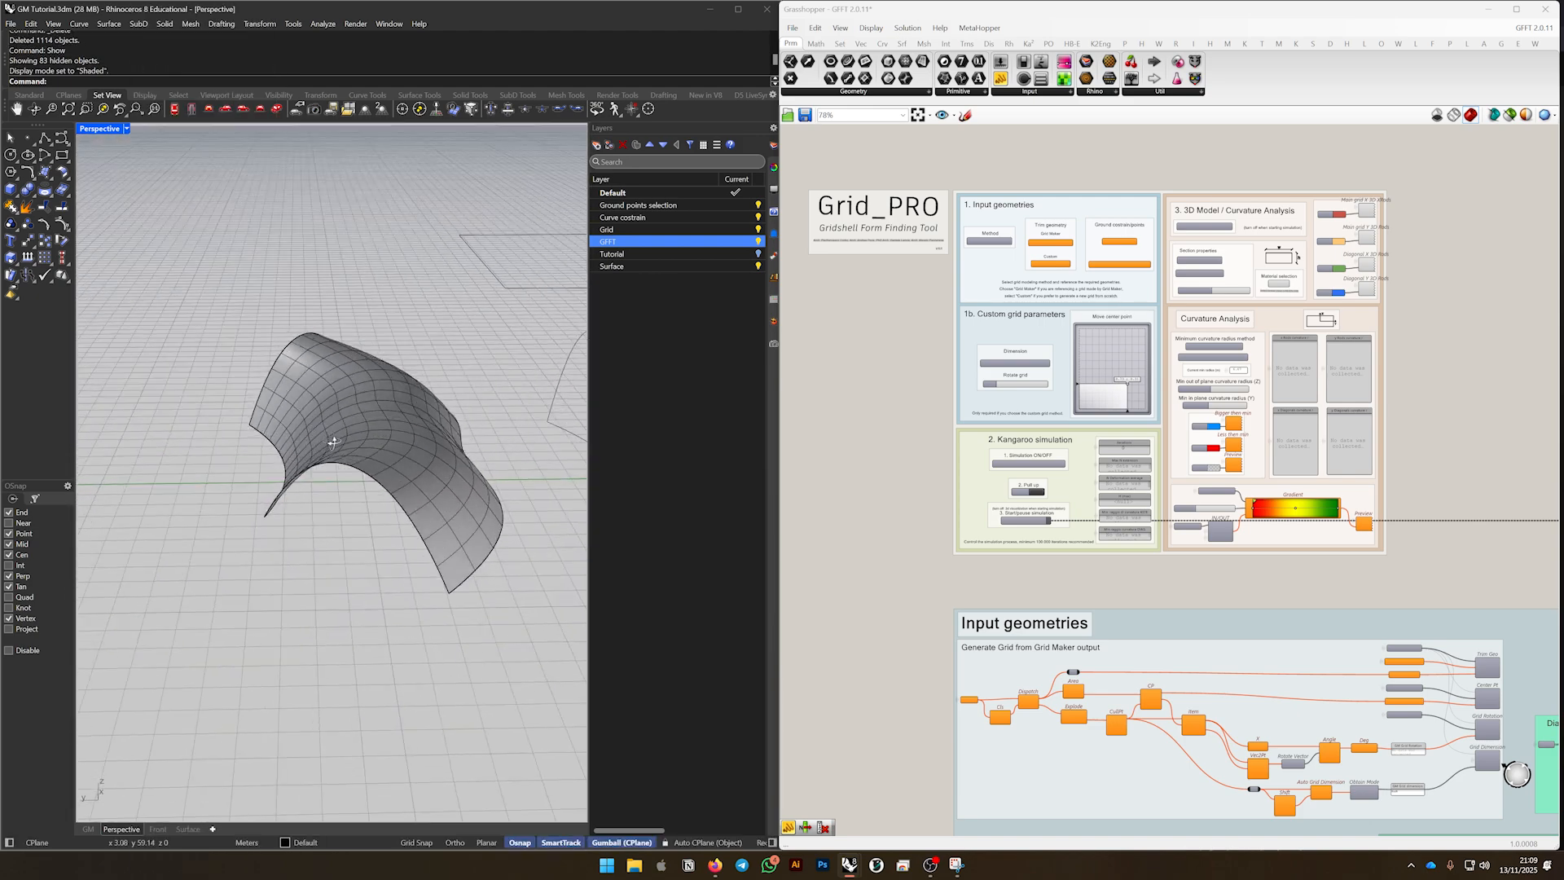
pyautogui.moveTo(333, 443); pyautogui.dragTo(150, 538, button='right')
pyautogui.keyDown('ctrl'); pyautogui.keyDown('shift'); pyautogui.click(306, 449); pyautogui.keyUp('shift'); pyautogui.keyUp('ctrl')
pyautogui.keyDown('ctrl'); pyautogui.keyDown('shift'); pyautogui.click(497, 470); pyautogui.keyUp('shift'); pyautogui.keyUp('ctrl')
pyautogui.scroll(-6, 300, 542)
pyautogui.click(285, 542)
# Return to the GM plan view and select the red constraint curve along the short edge of the flat grid
pyautogui.moveTo(383, 550); pyautogui.dragTo(314, 558, button='right')
pyautogui.scroll(12, 330, 552)
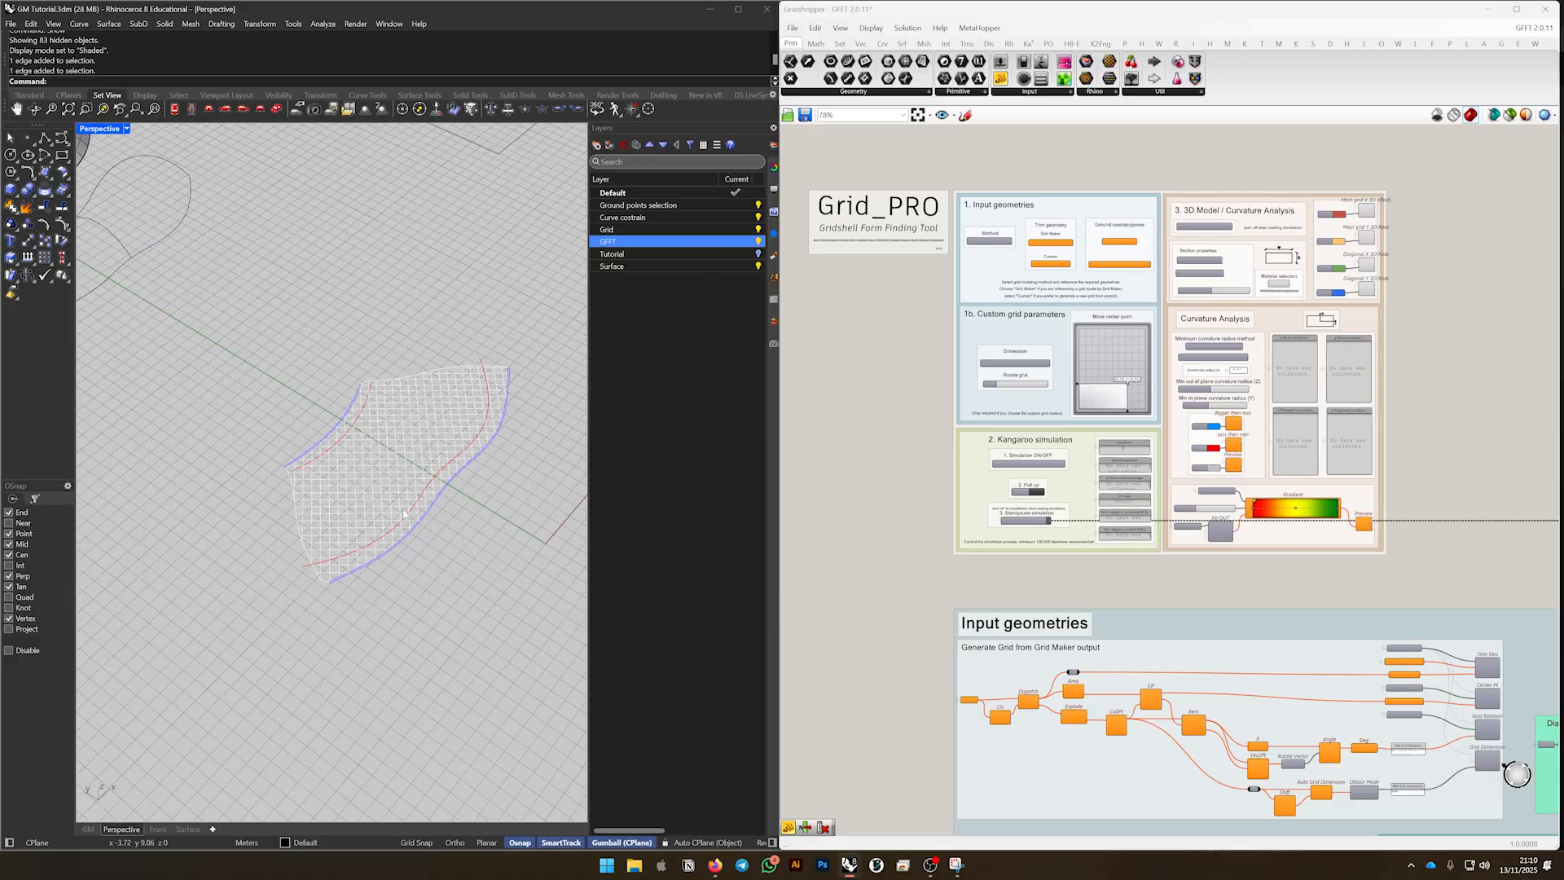
pyautogui.moveTo(404, 515); pyautogui.dragTo(327, 529, button='right')
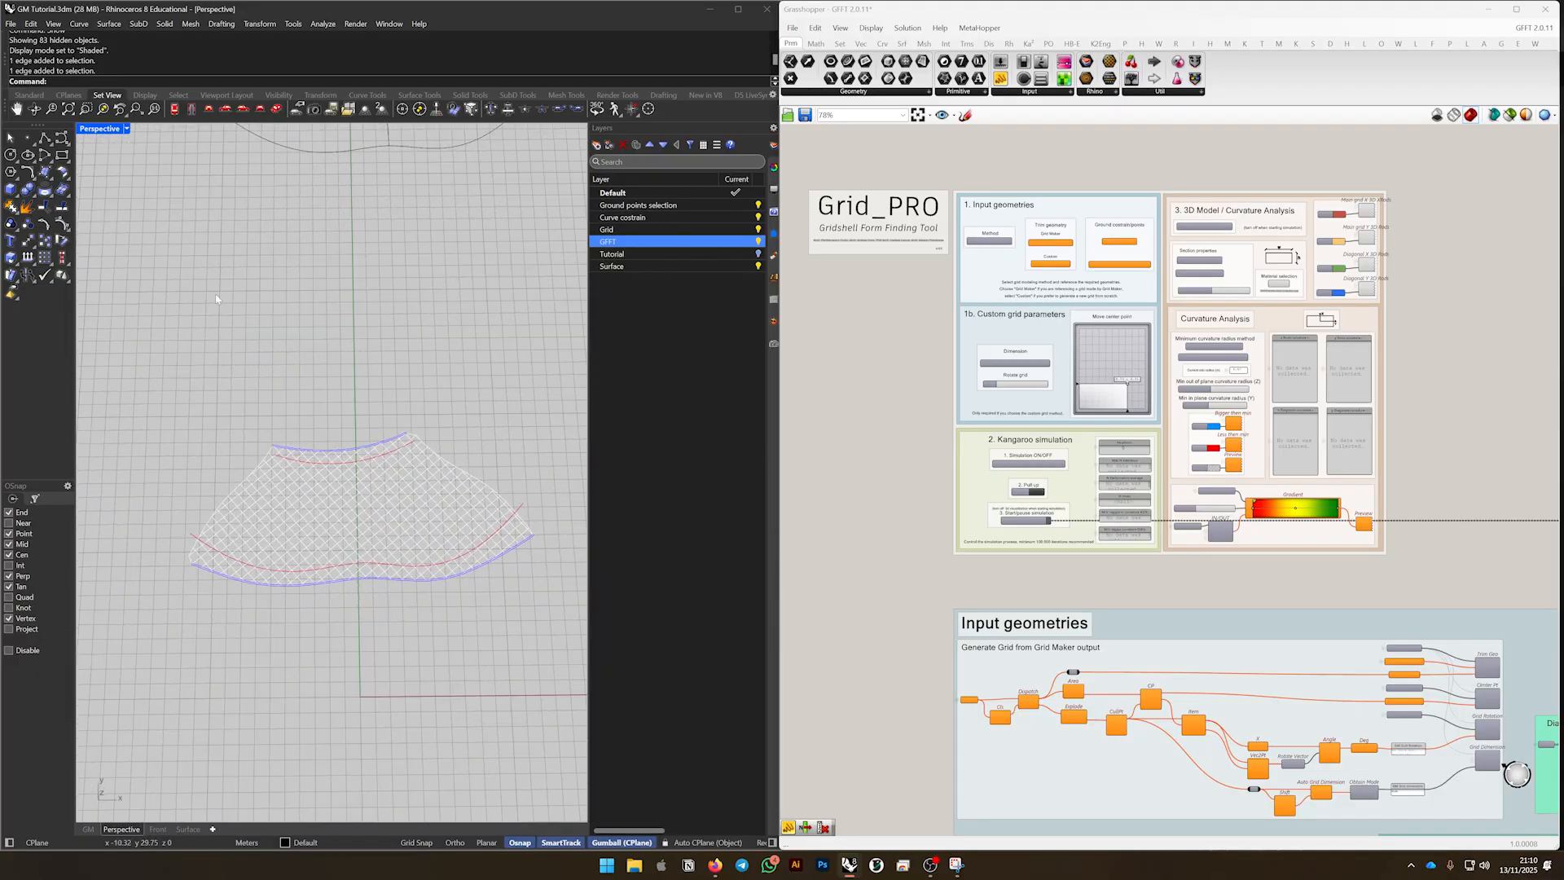
pyautogui.doubleClick(94, 131)
pyautogui.doubleClick(90, 130)
pyautogui.scroll(-8, 365, 431)
pyautogui.moveTo(353, 582); pyautogui.dragTo(307, 491, button='right')
pyautogui.scroll(8, 306, 491)
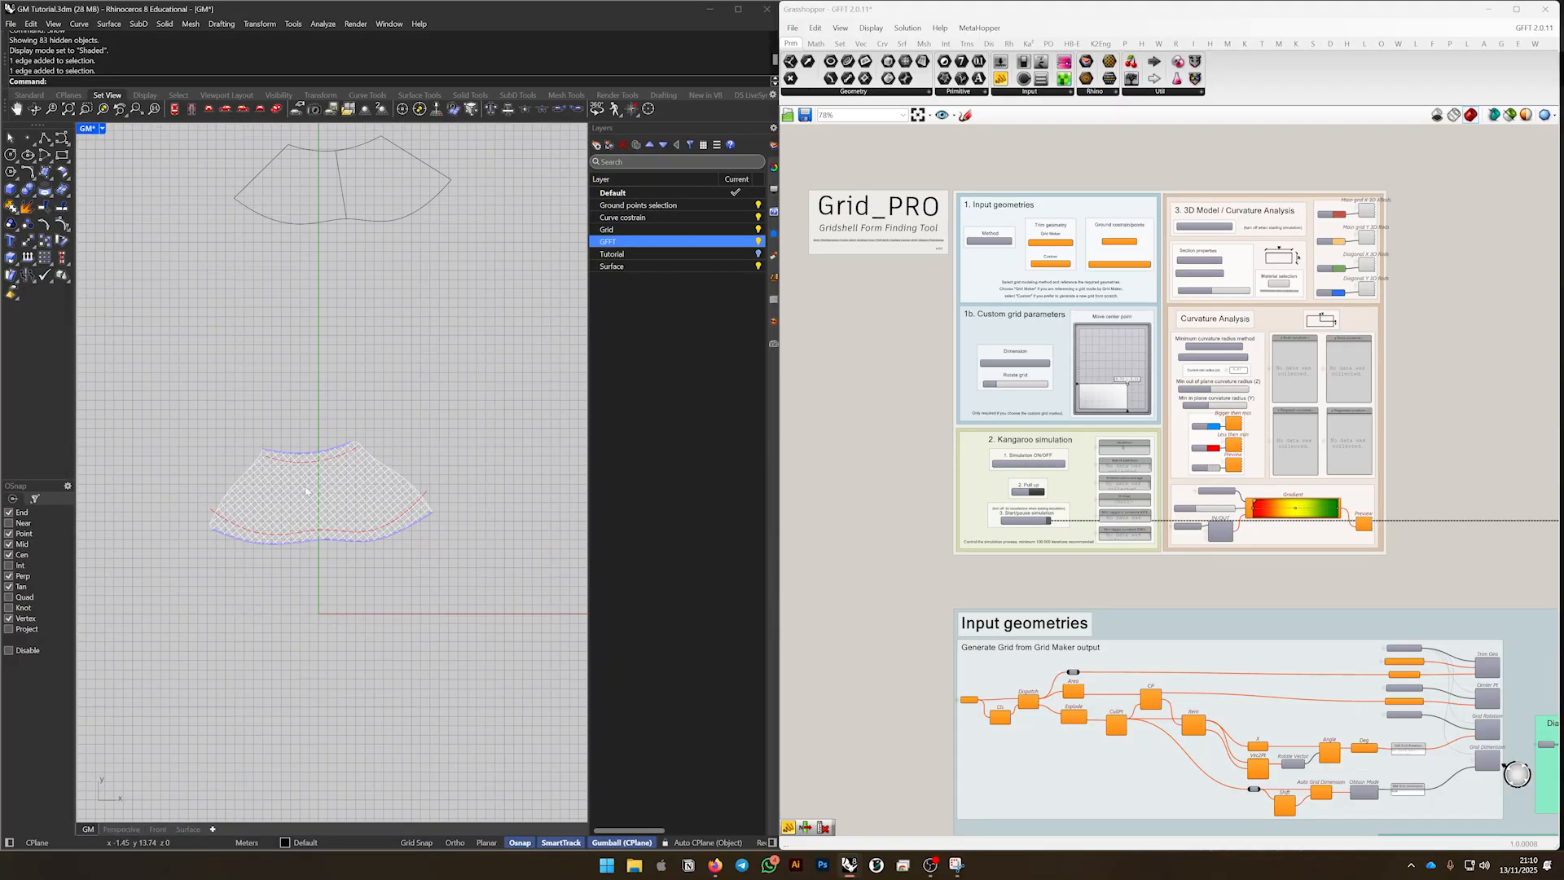
pyautogui.scroll(6, 307, 491)
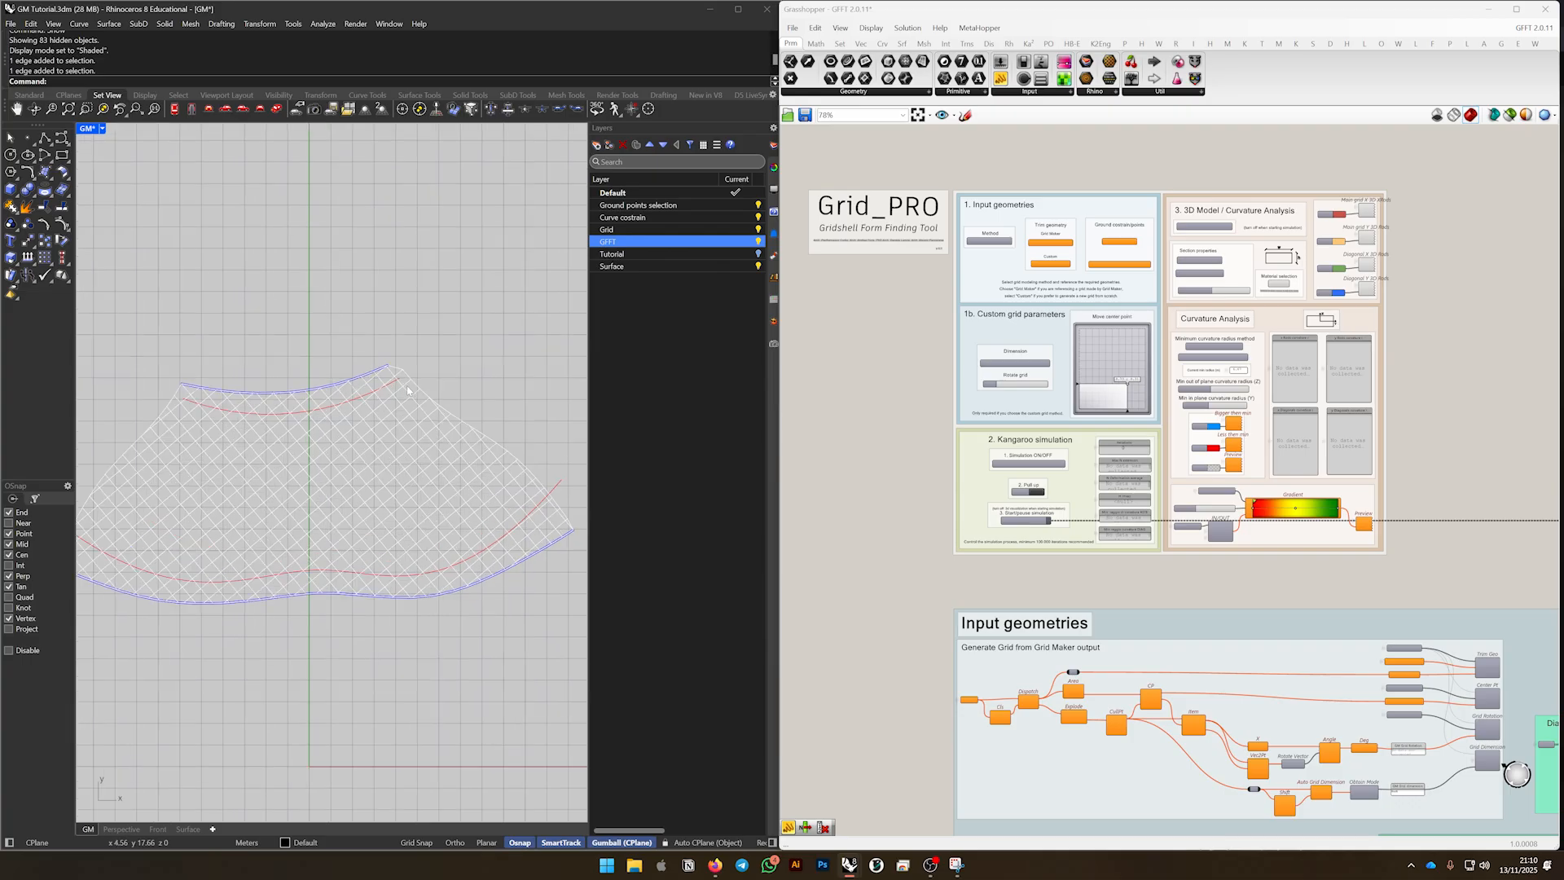
pyautogui.scroll(-2, 408, 391)
pyautogui.scroll(4, 407, 387)
pyautogui.click(391, 382)
pyautogui.scroll(-6, 432, 403)
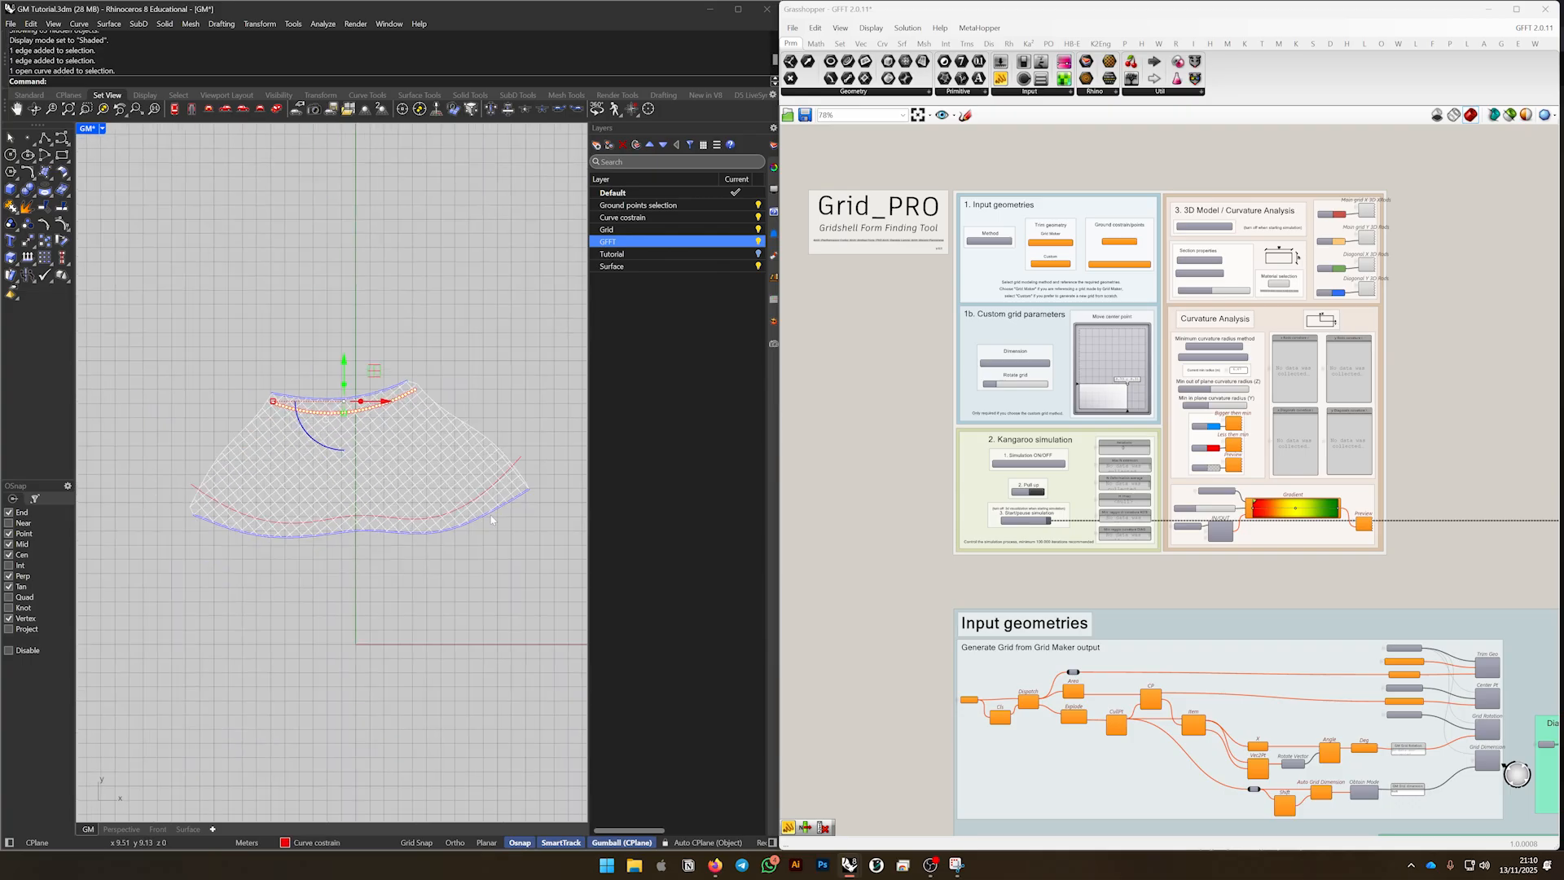
# Highlight the blue ground-point curves along the short and long edges of the flat grid, and clear the selection
pyautogui.click(516, 464)
pyautogui.click(513, 417)
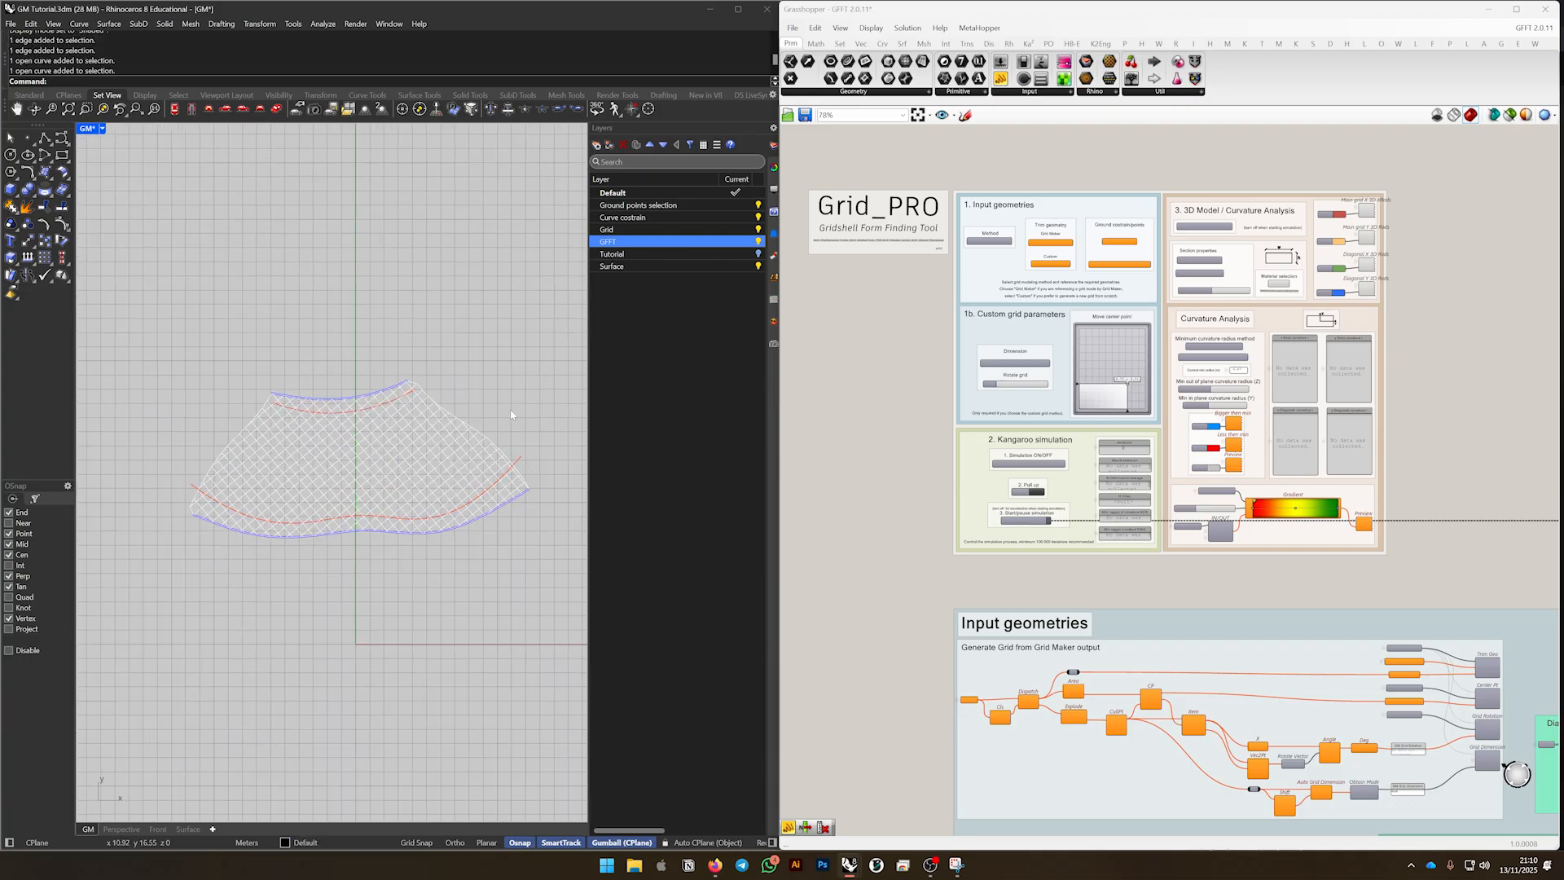
pyautogui.scroll(5, 301, 400)
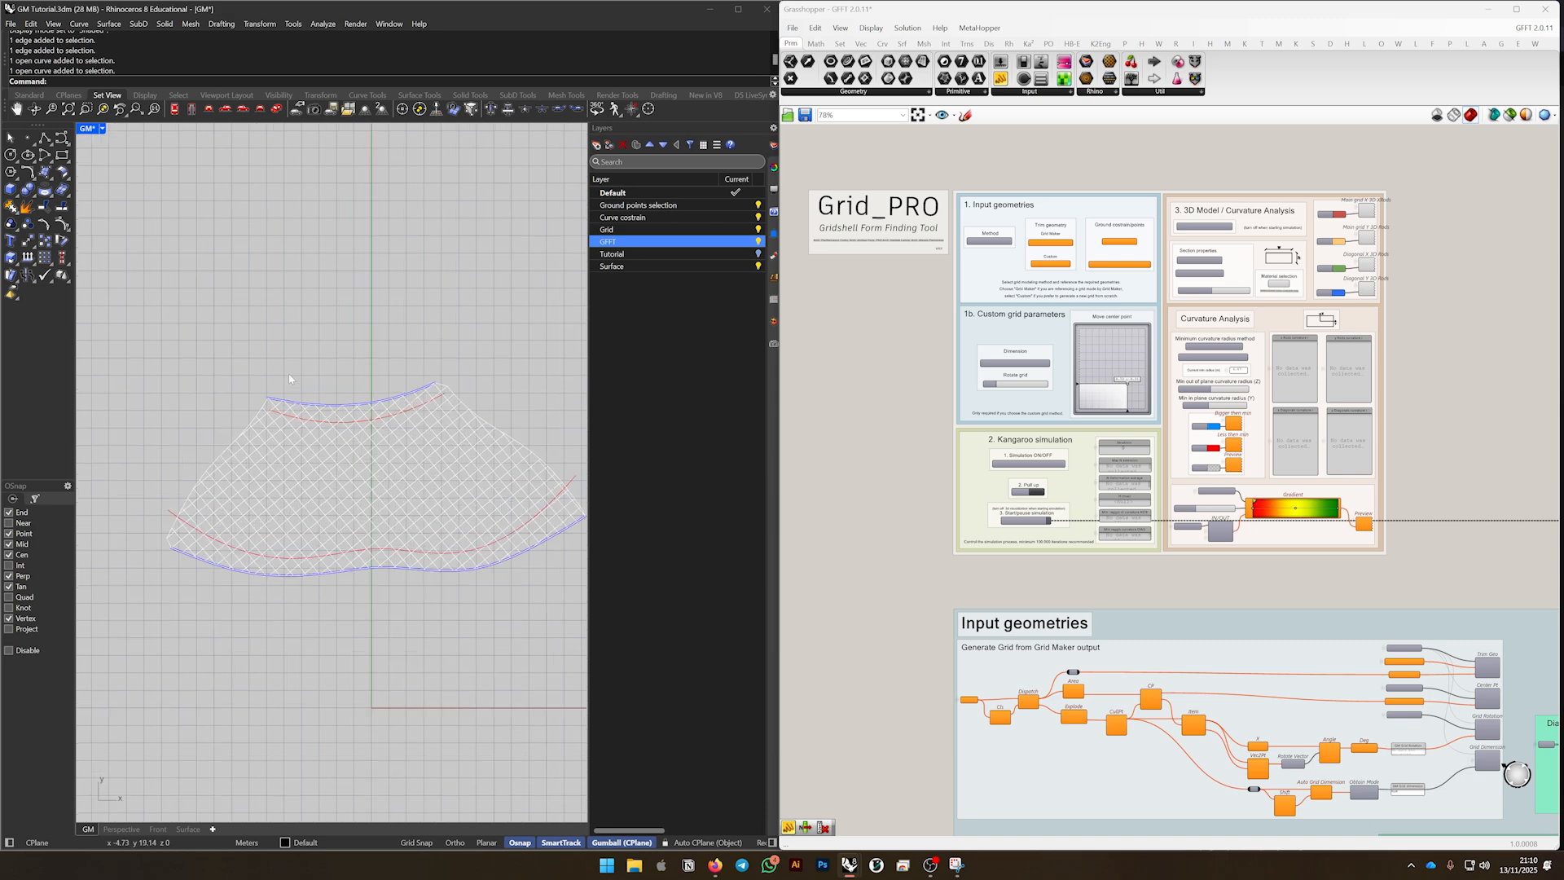
pyautogui.click(307, 413)
pyautogui.scroll(-5, 314, 367)
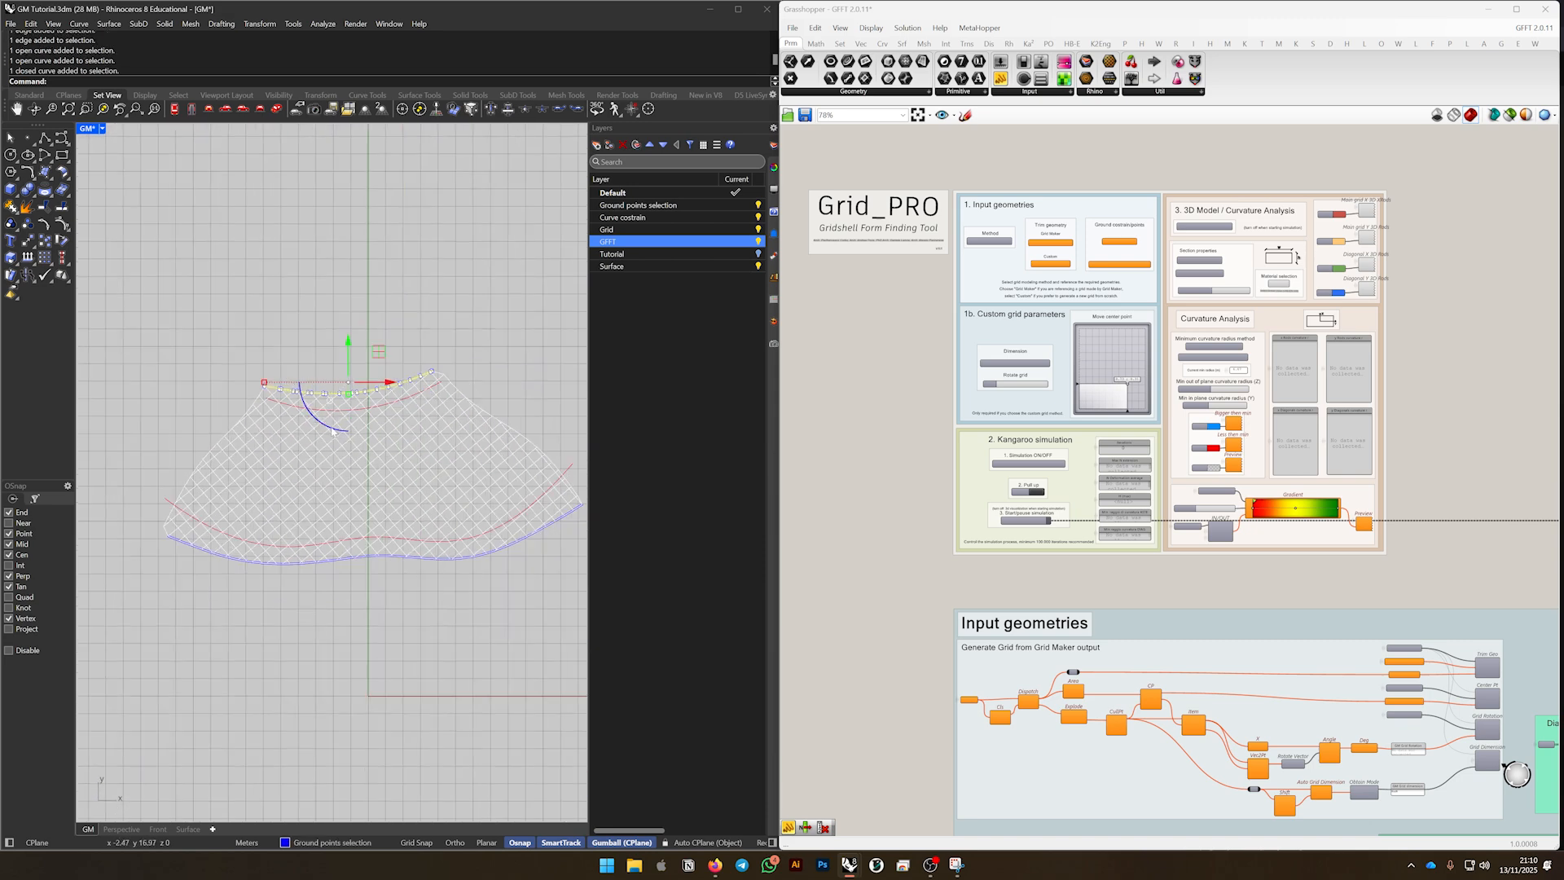
pyautogui.click(282, 564)
pyautogui.scroll(-8, 285, 564)
pyautogui.click(335, 580)
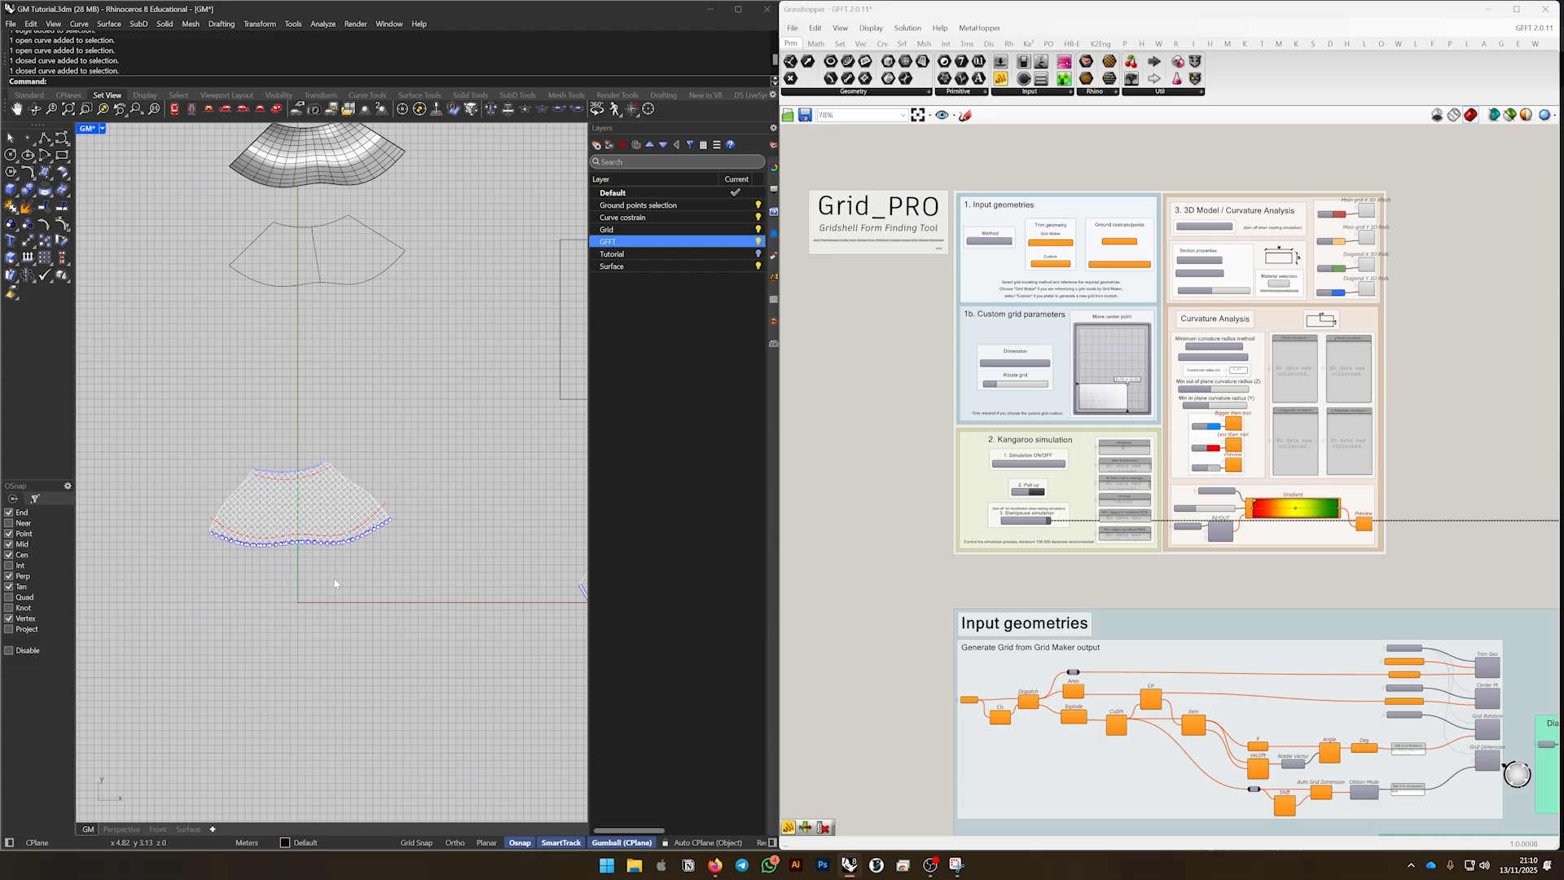
# Survey the full Grasshopper definition from end to end and return to the Grid_PRO control groups
pyautogui.scroll(-7, 876, 358)
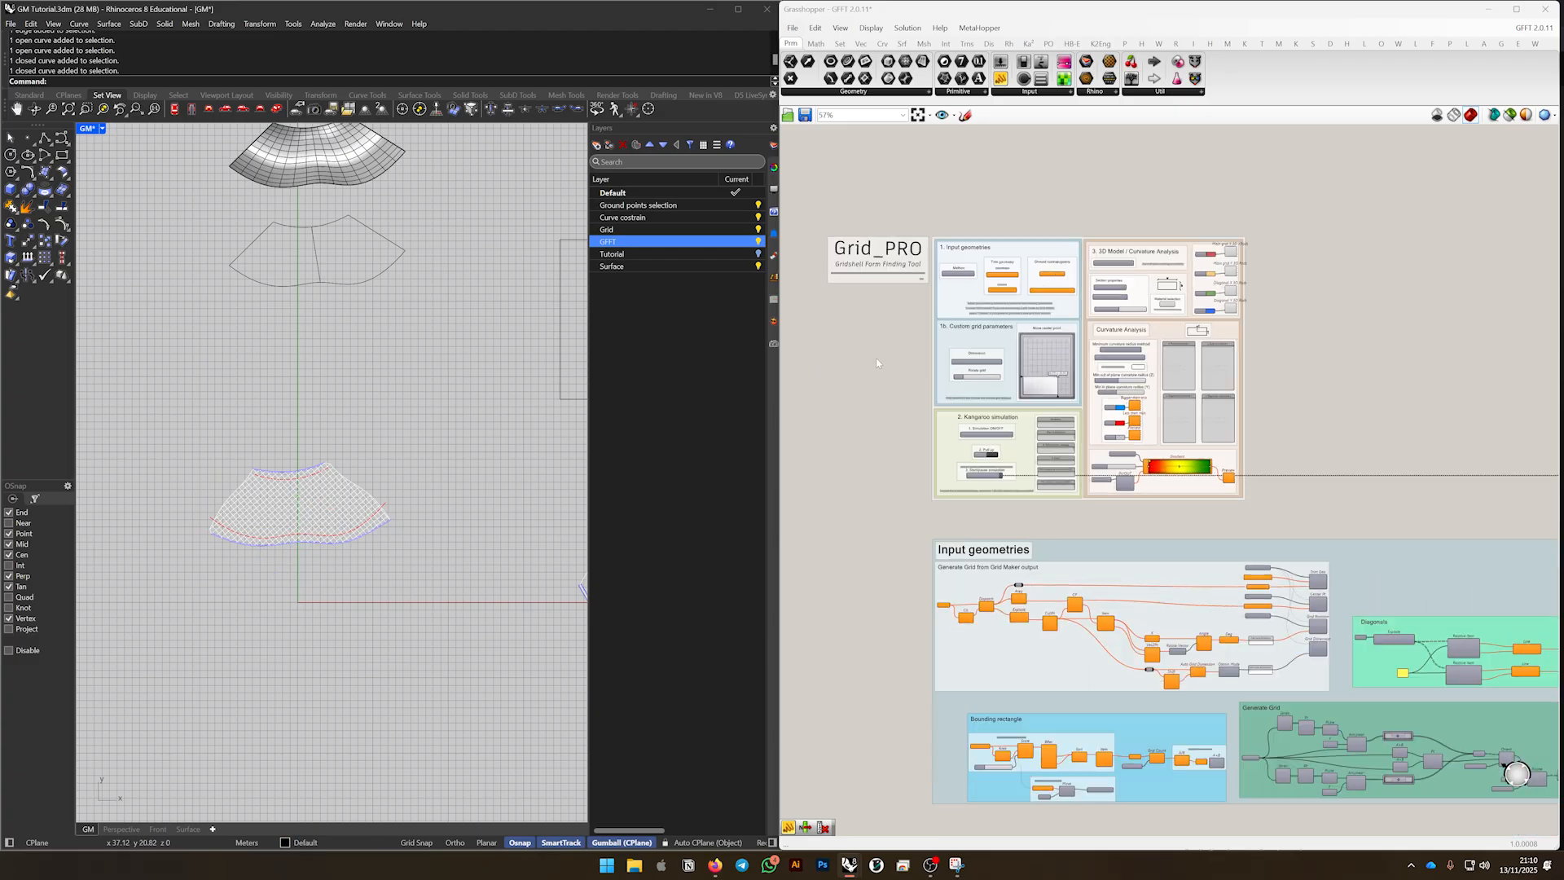
pyautogui.moveTo(1259, 396); pyautogui.dragTo(1084, 369, button='right')
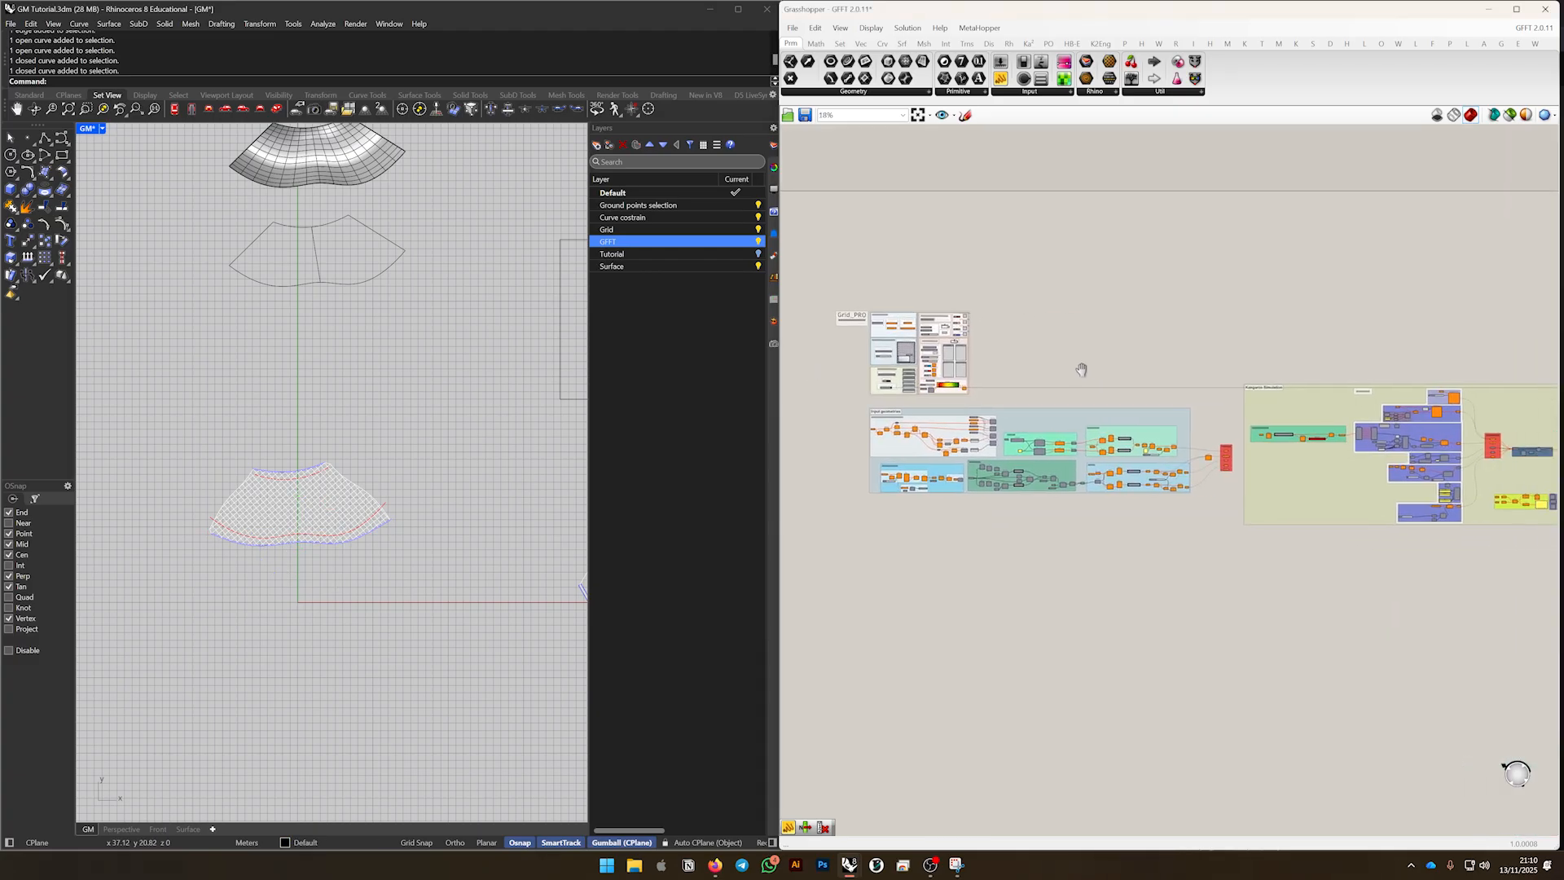
pyautogui.scroll(-3, 1074, 369)
pyautogui.moveTo(1232, 437); pyautogui.dragTo(1088, 426, button='right')
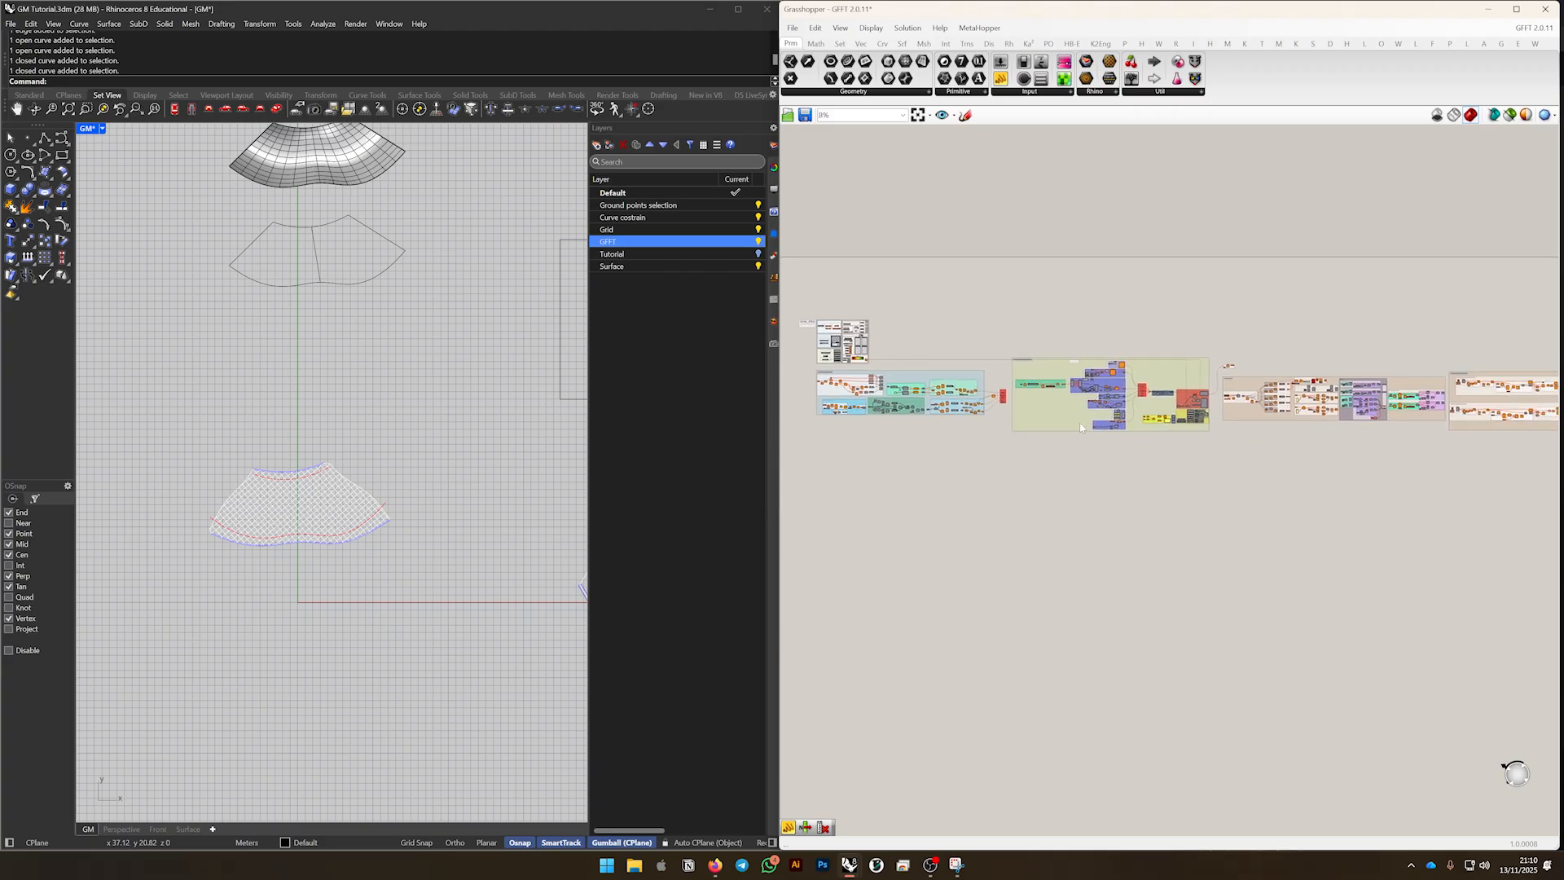
pyautogui.scroll(-1, 1077, 430)
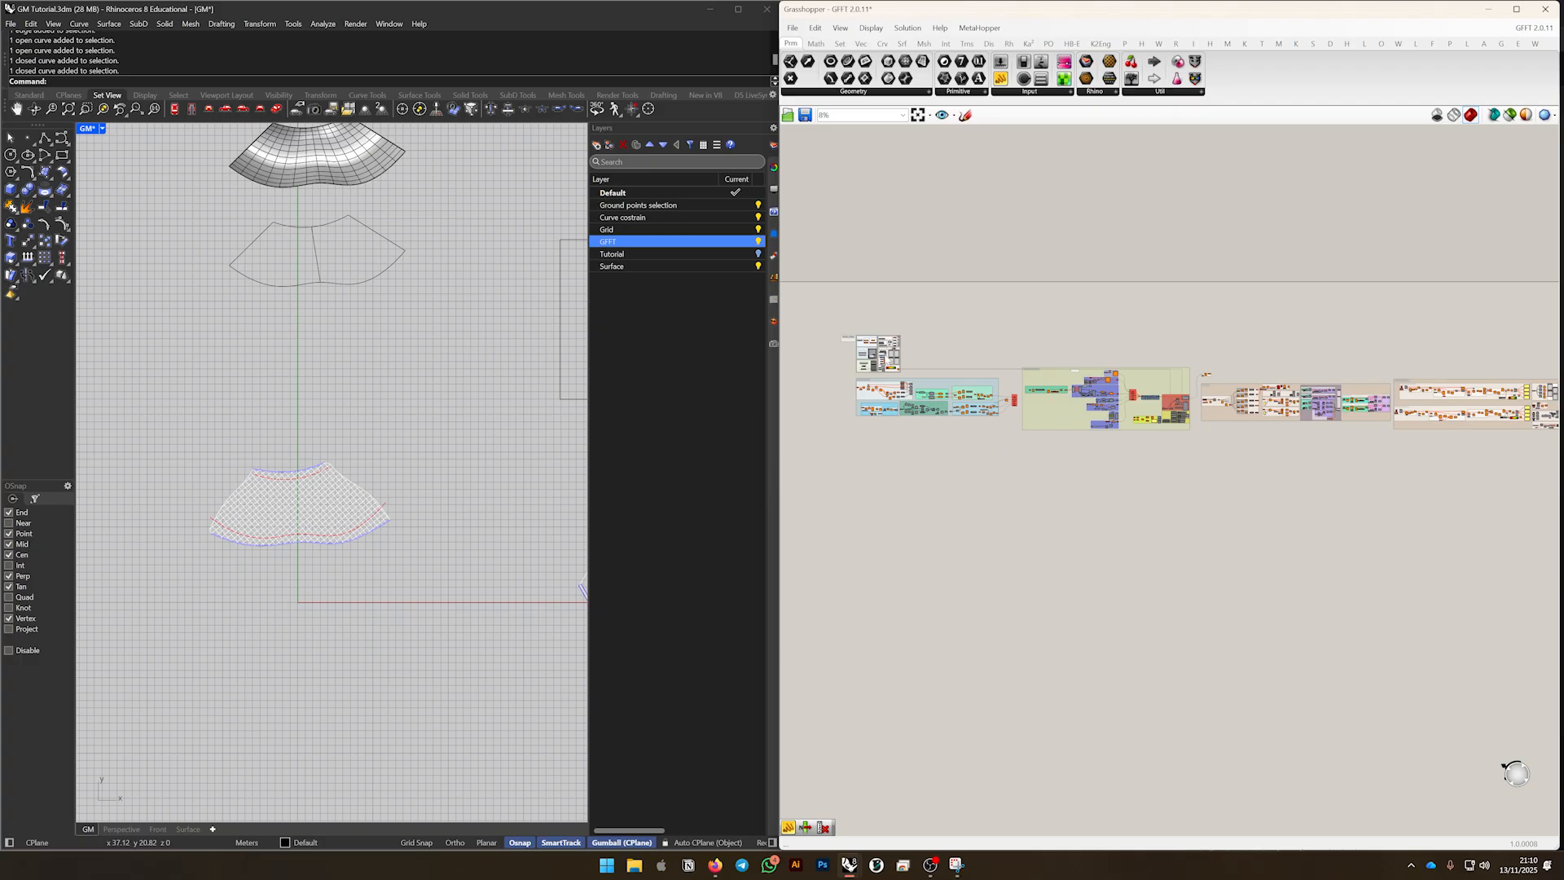
pyautogui.scroll(6, 844, 342)
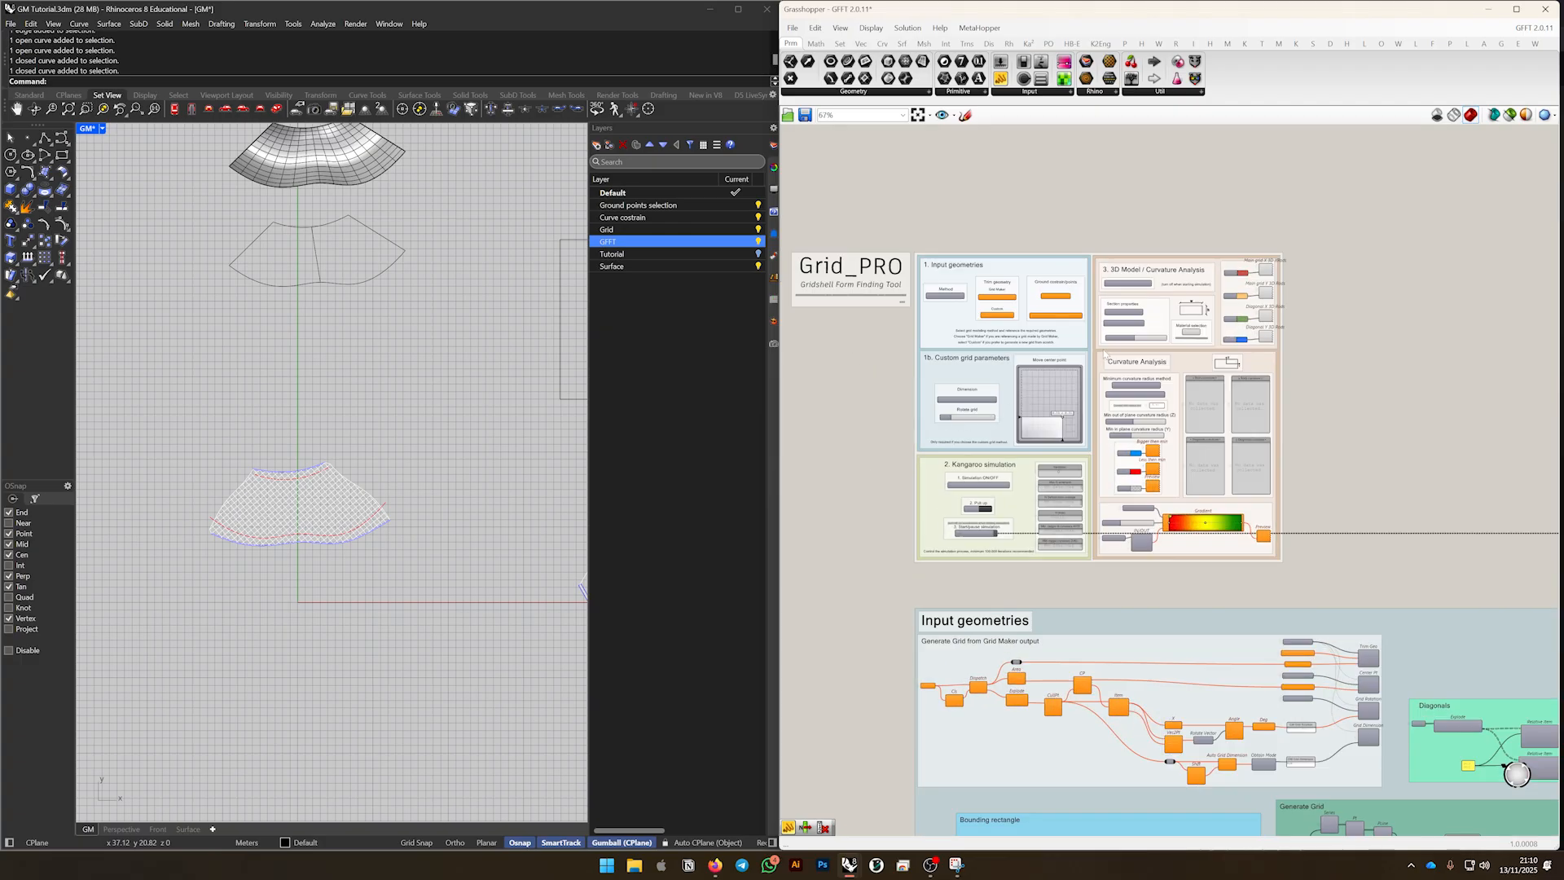
pyautogui.scroll(3, 1127, 334)
pyautogui.moveTo(1024, 360); pyautogui.dragTo(1062, 355, button='right')
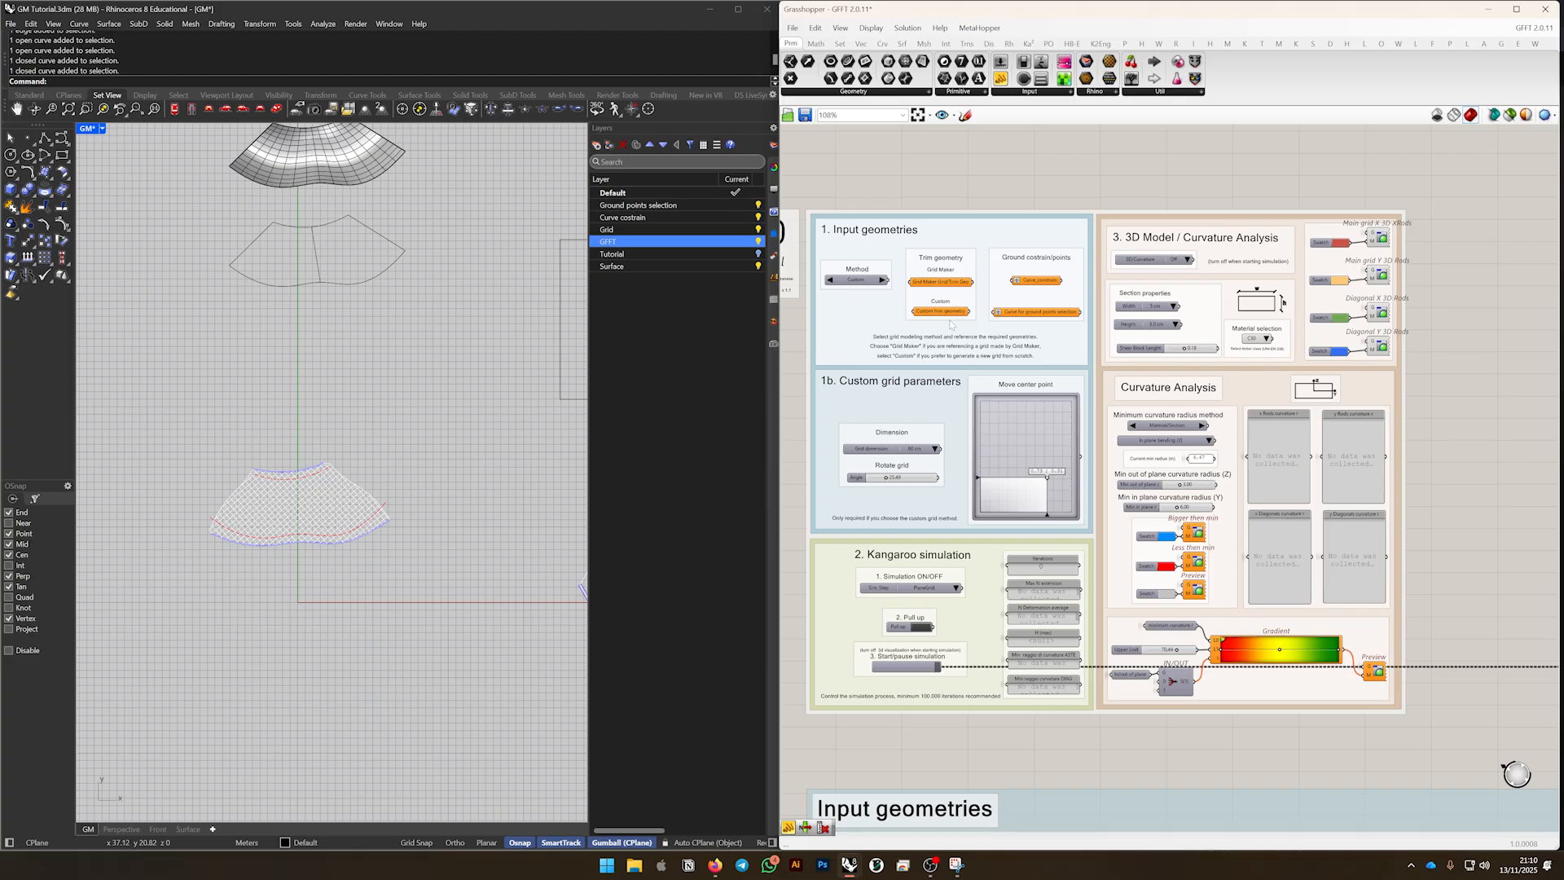
pyautogui.scroll(4, 358, 439)
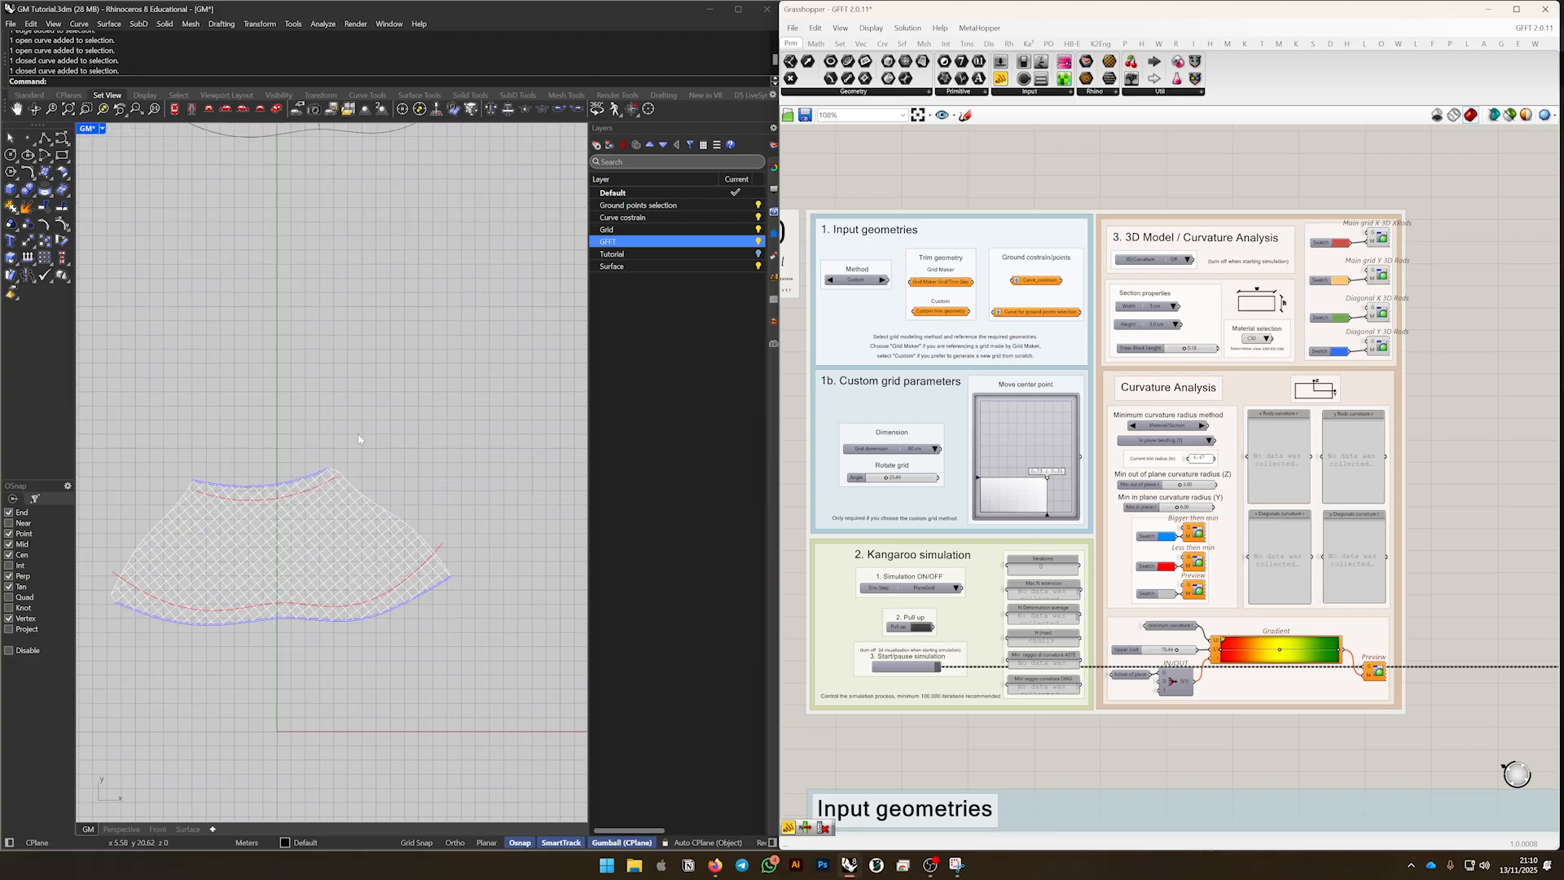
# Switch the grid modeling method under Input geometries to Grid Maker
pyautogui.scroll(4, 899, 310)
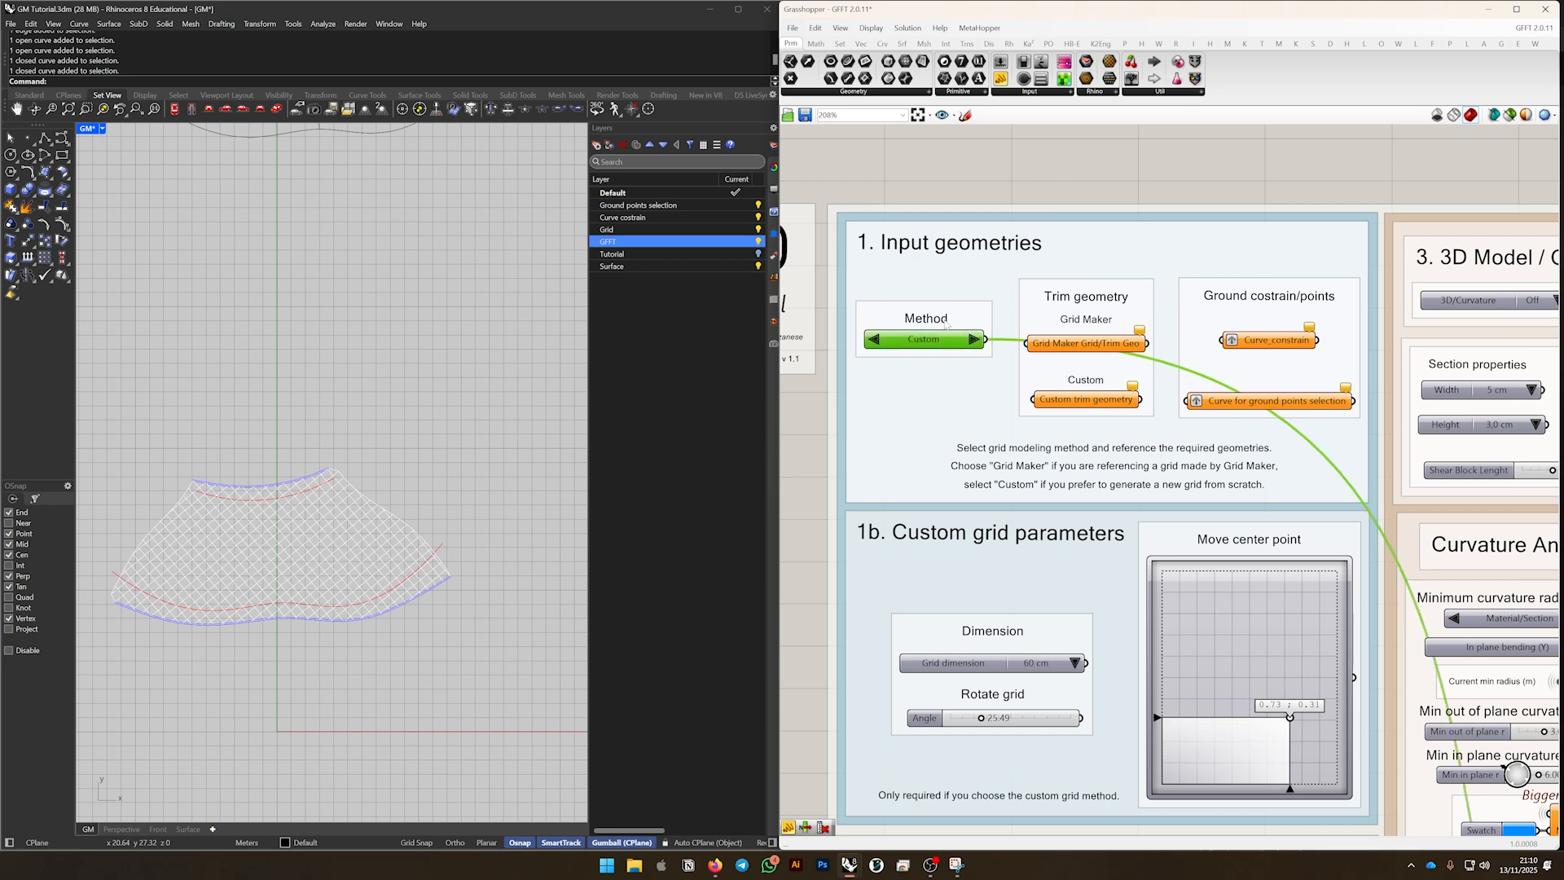
pyautogui.click(862, 371)
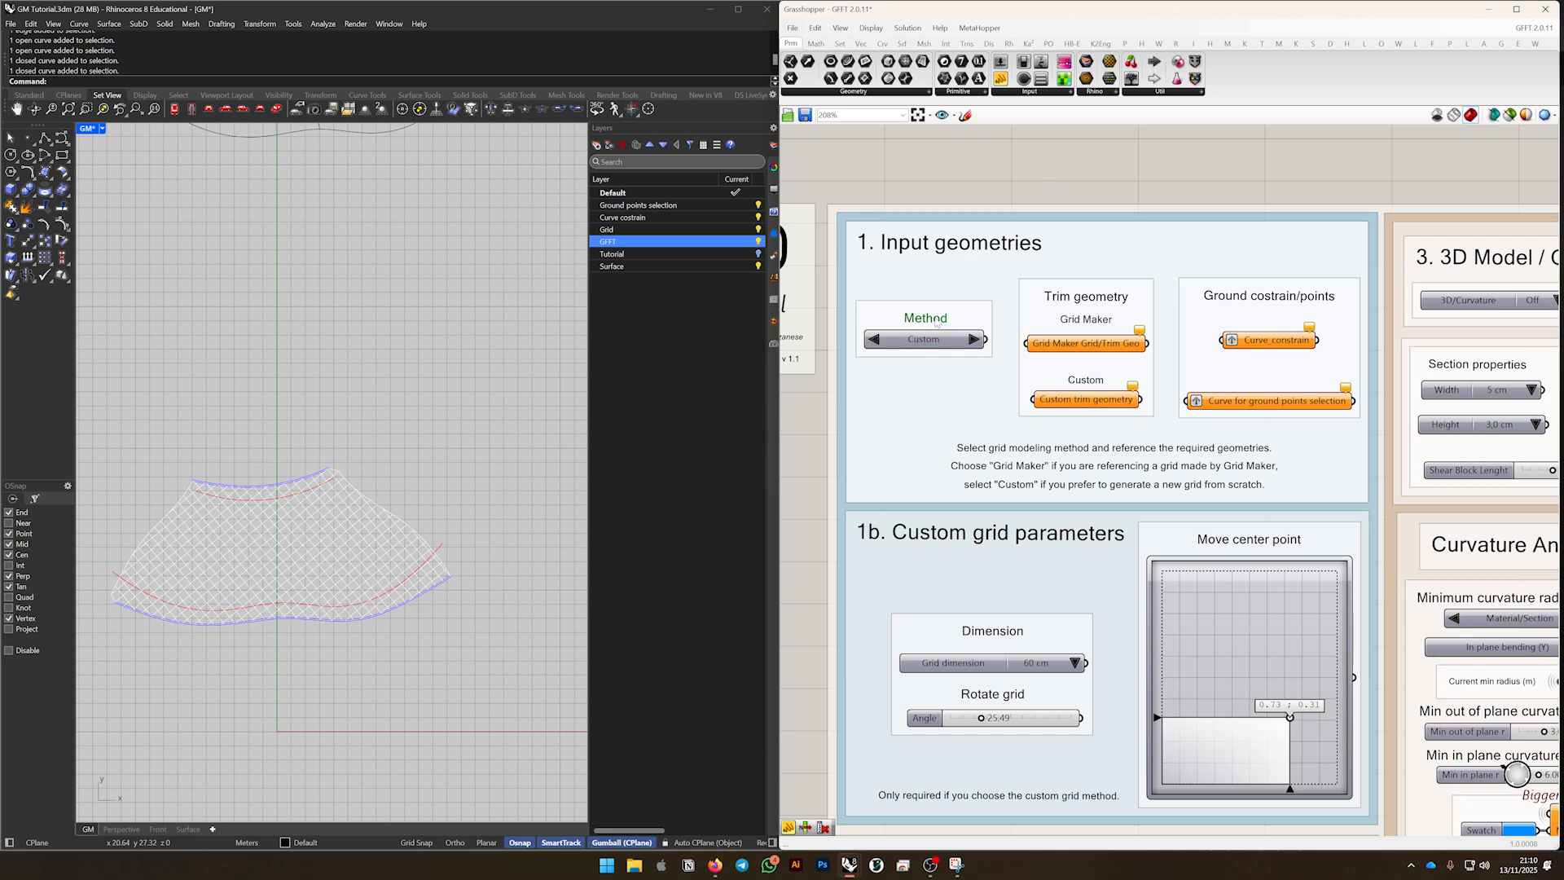
pyautogui.click(974, 340)
pyautogui.click(940, 344)
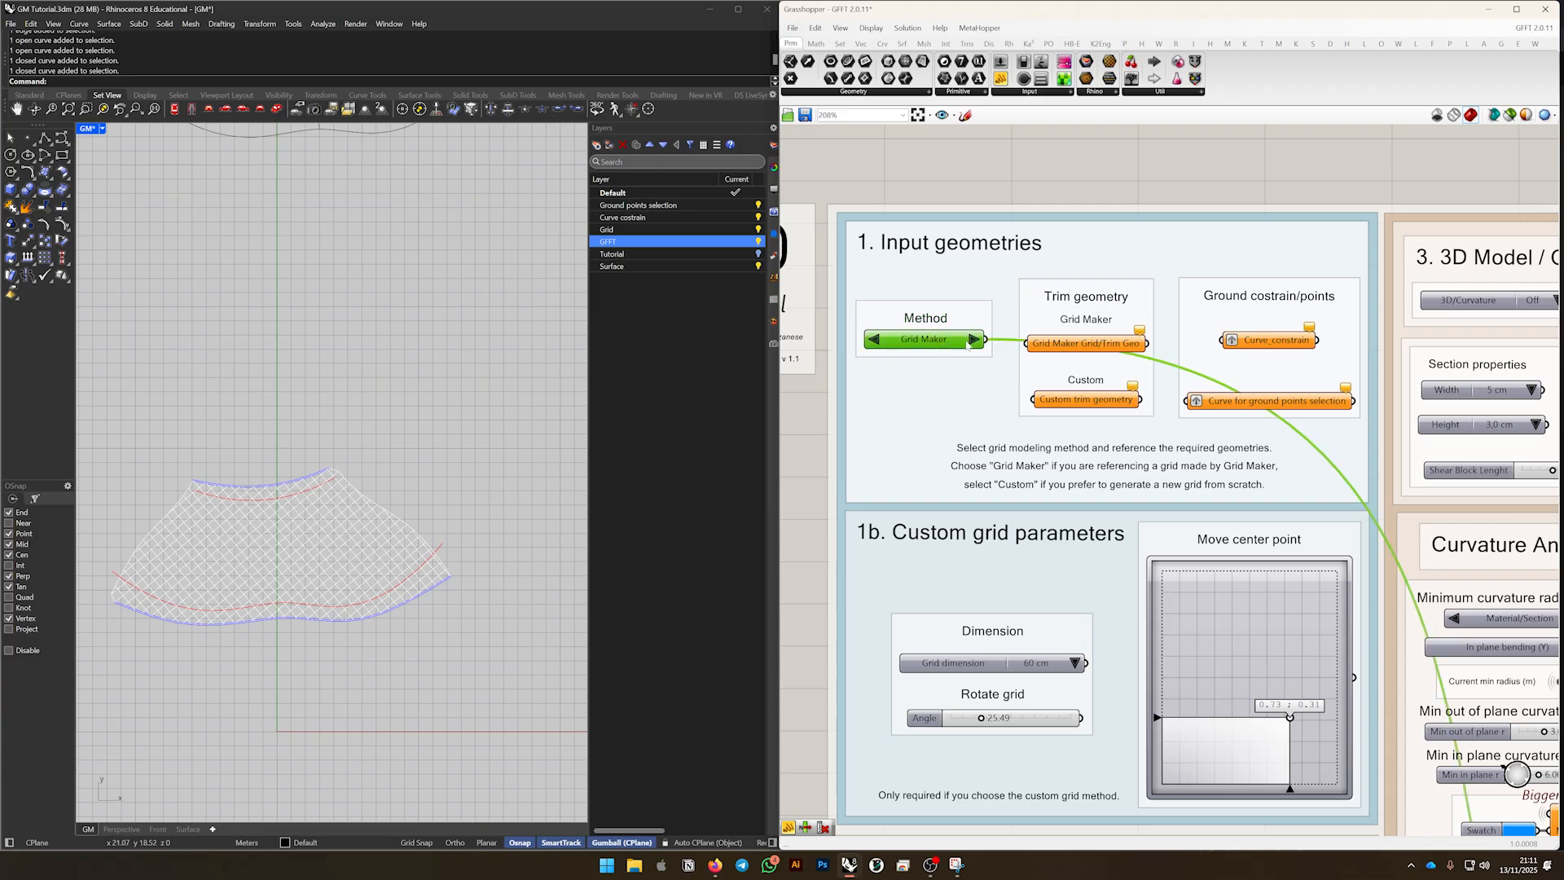
# Set the grid modeling method to Custom and select the white hexagonal outline in the plan view
pyautogui.scroll(-10, 234, 510)
pyautogui.scroll(2, 286, 514)
pyautogui.moveTo(454, 521); pyautogui.dragTo(308, 484, button='right')
pyautogui.scroll(2, 297, 347)
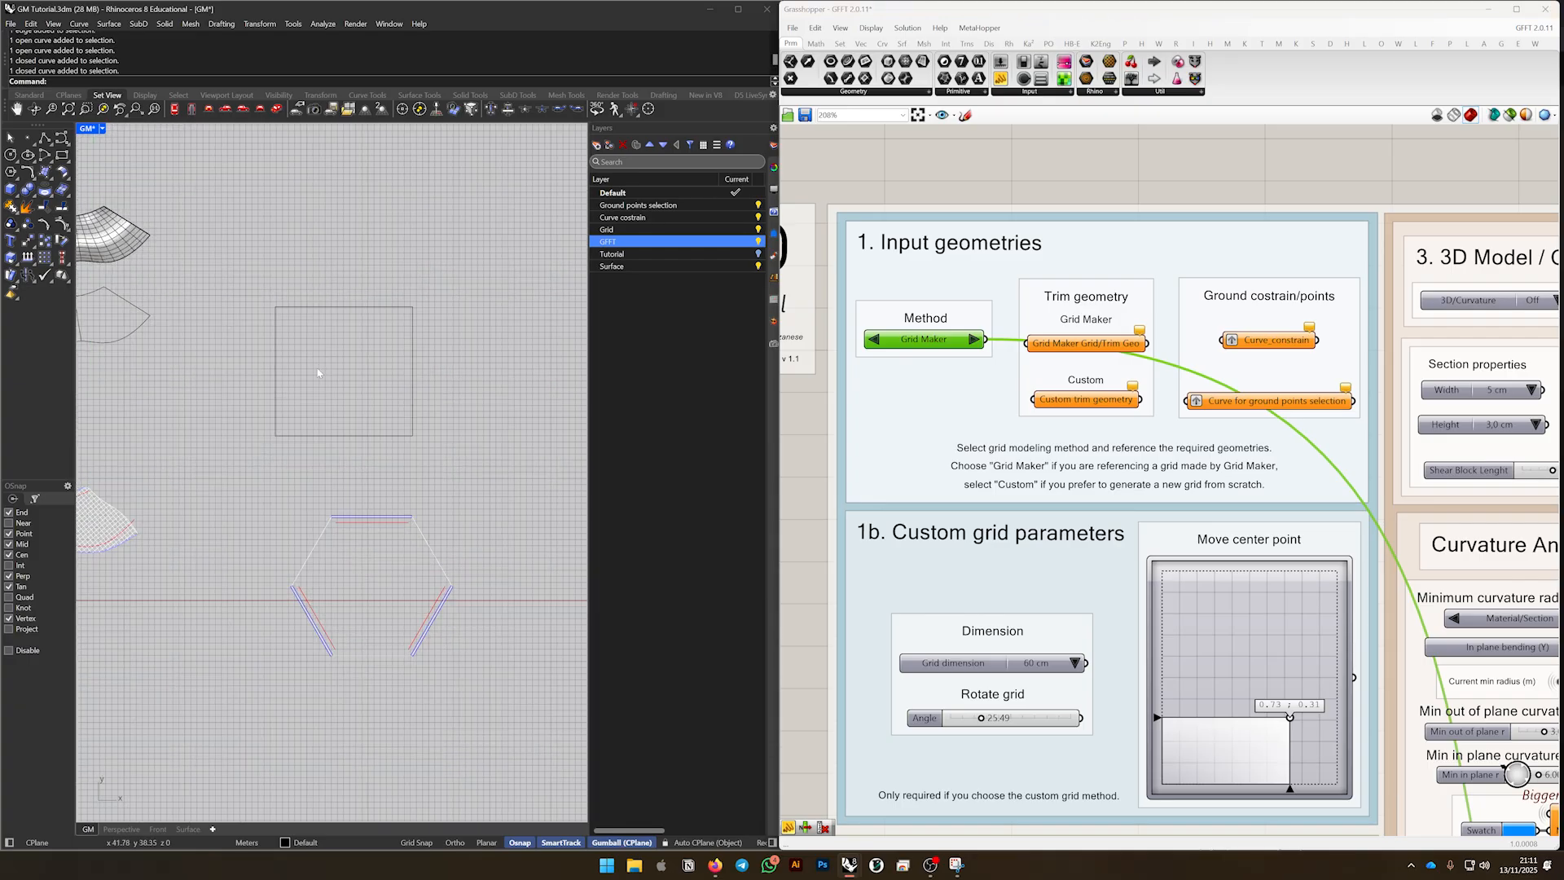
pyautogui.moveTo(332, 433); pyautogui.dragTo(309, 407, button='right')
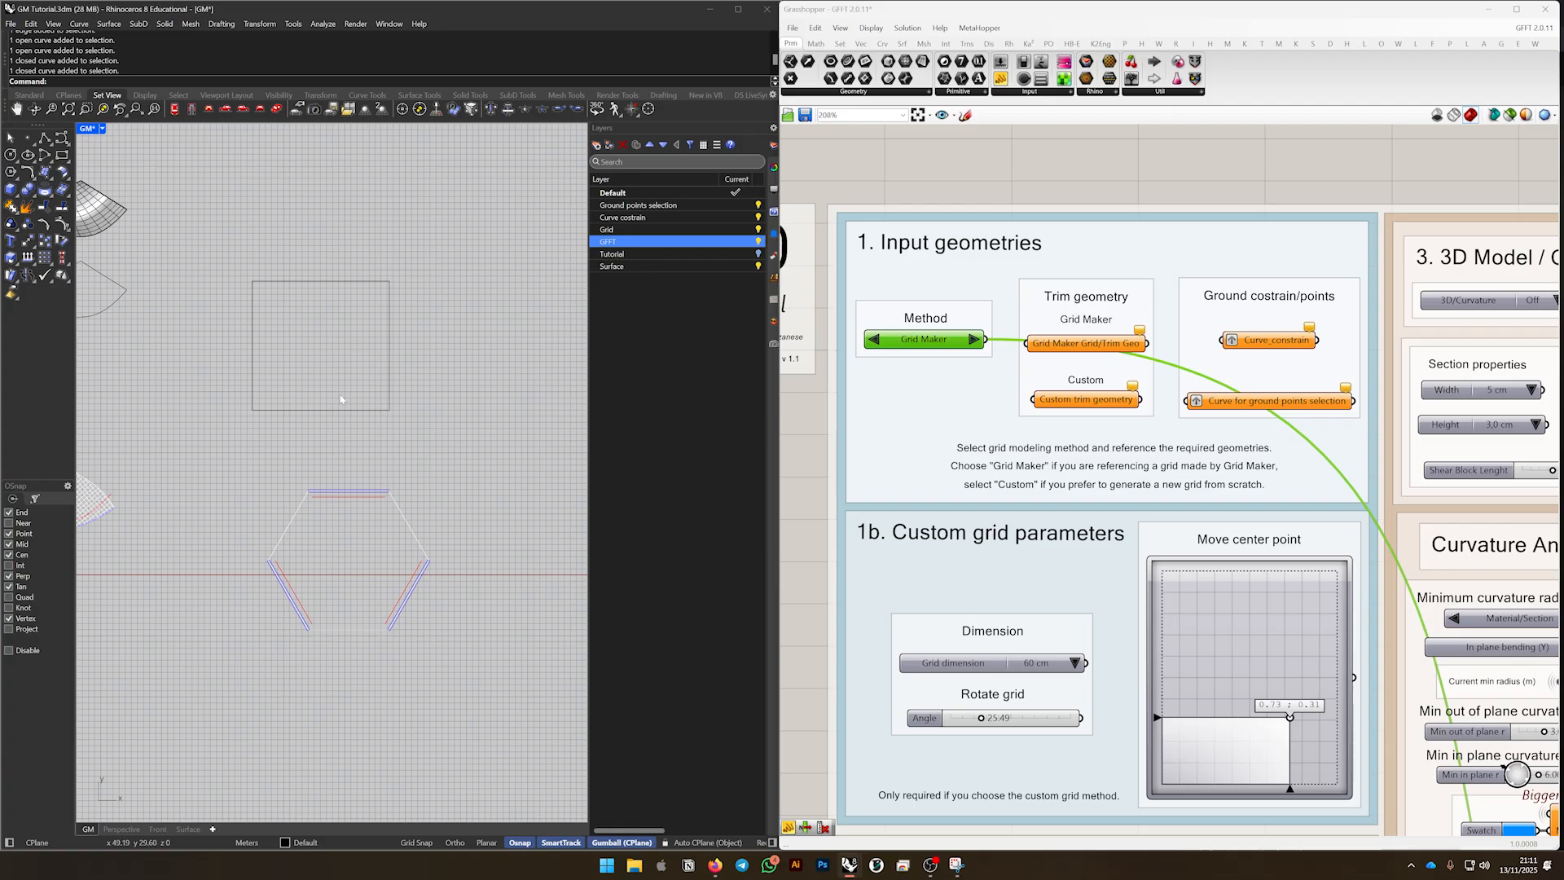
pyautogui.click(975, 340)
pyautogui.moveTo(346, 443); pyautogui.dragTo(346, 409, button='right')
pyautogui.scroll(5, 368, 571)
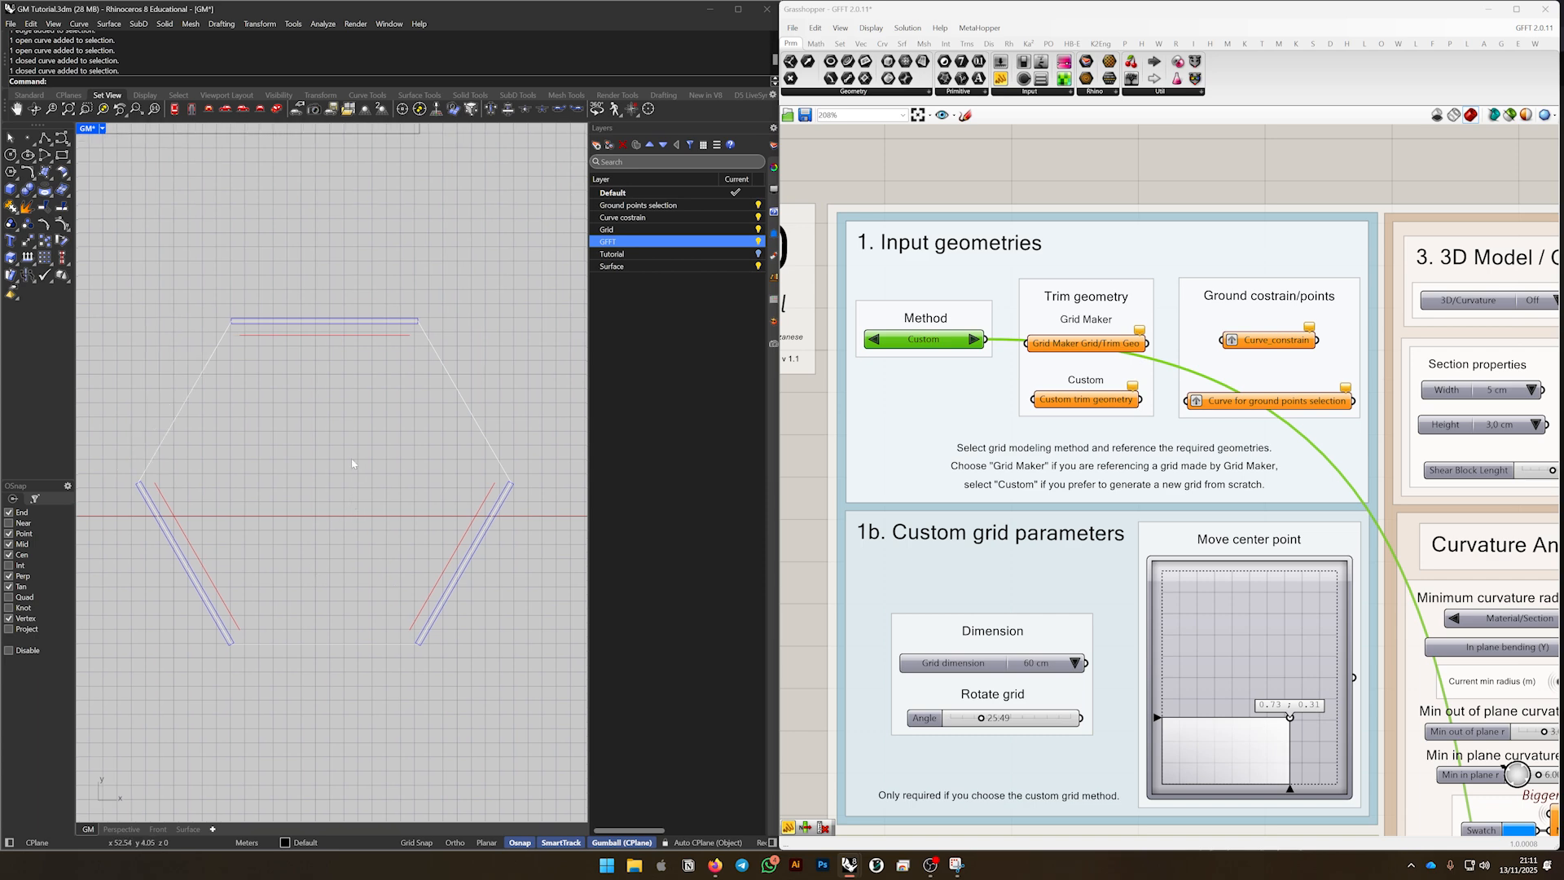
pyautogui.click(451, 381)
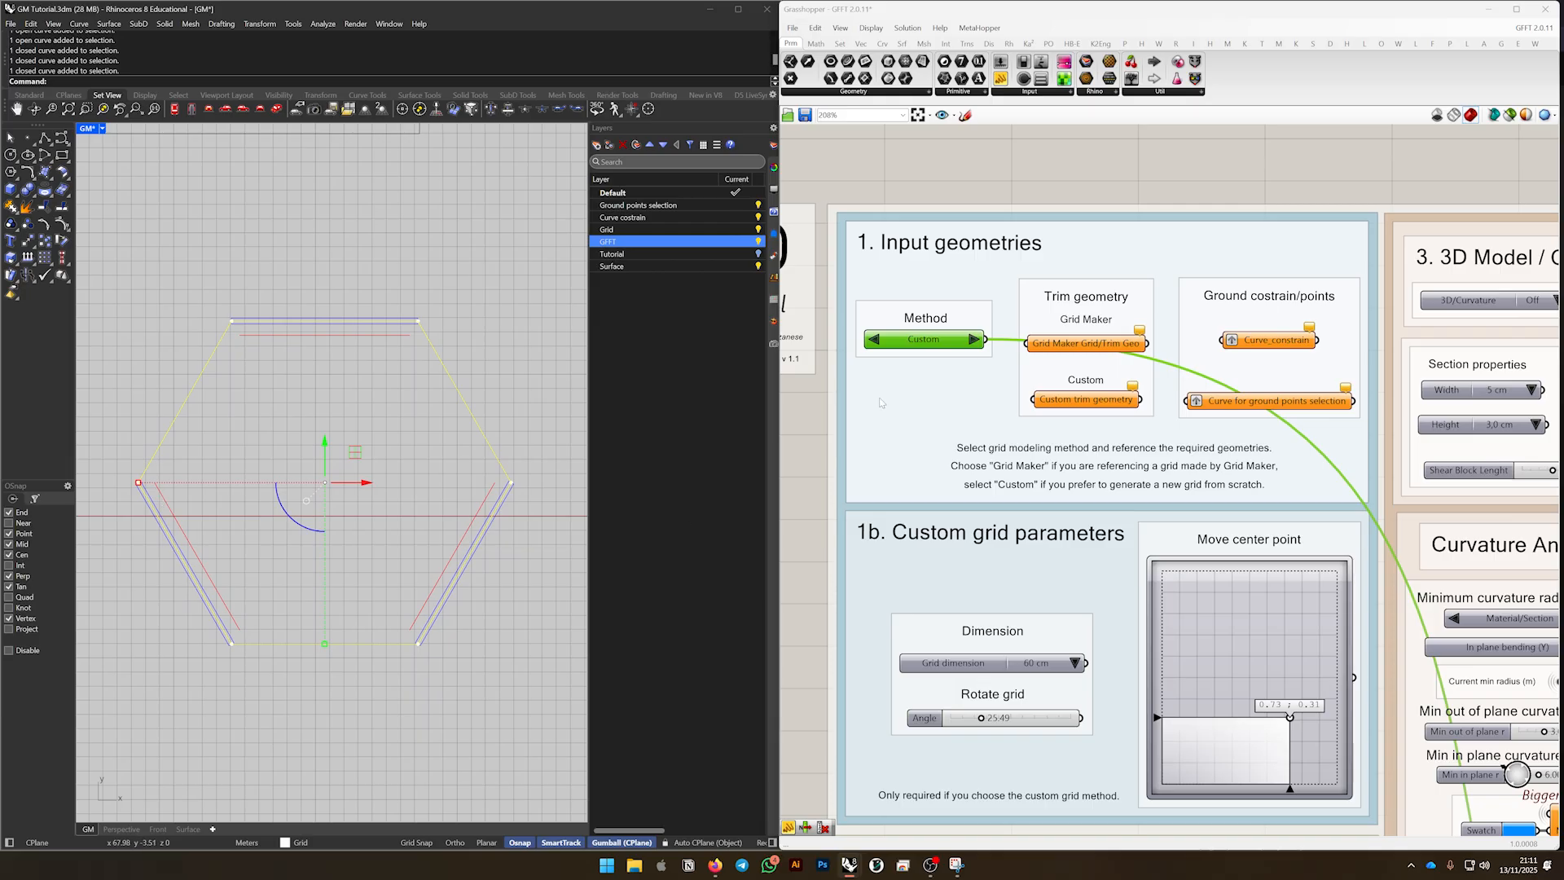
# Reference the selected hexagon as the Custom trim geometry using Set Multiple Curves, and deselect it in Rhino
pyautogui.scroll(3, 1068, 396)
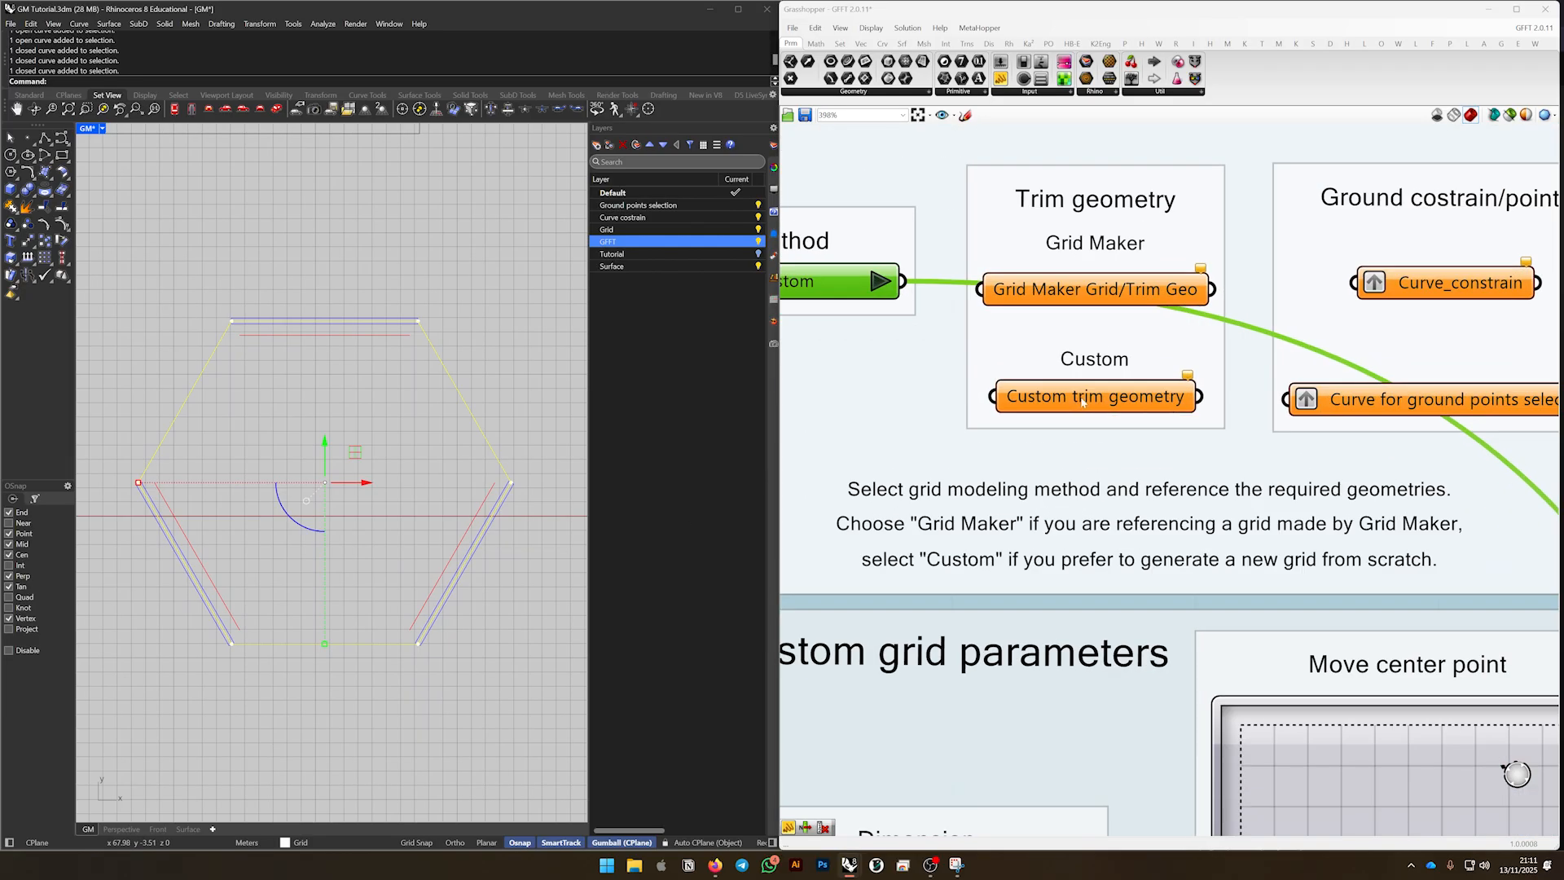
pyautogui.rightClick(1088, 404)
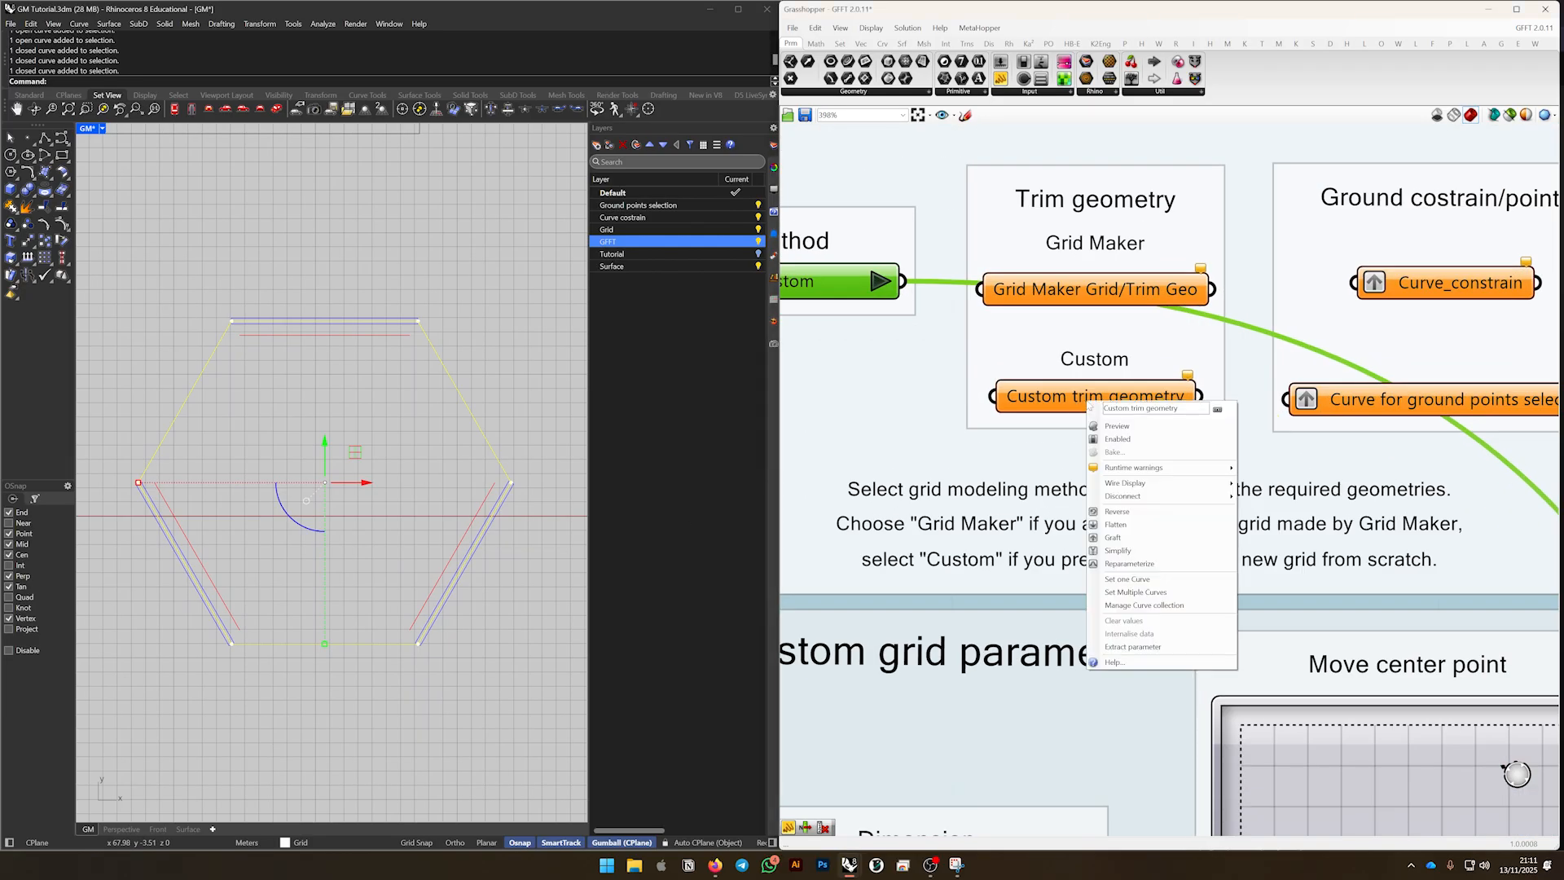
pyautogui.click(1151, 593)
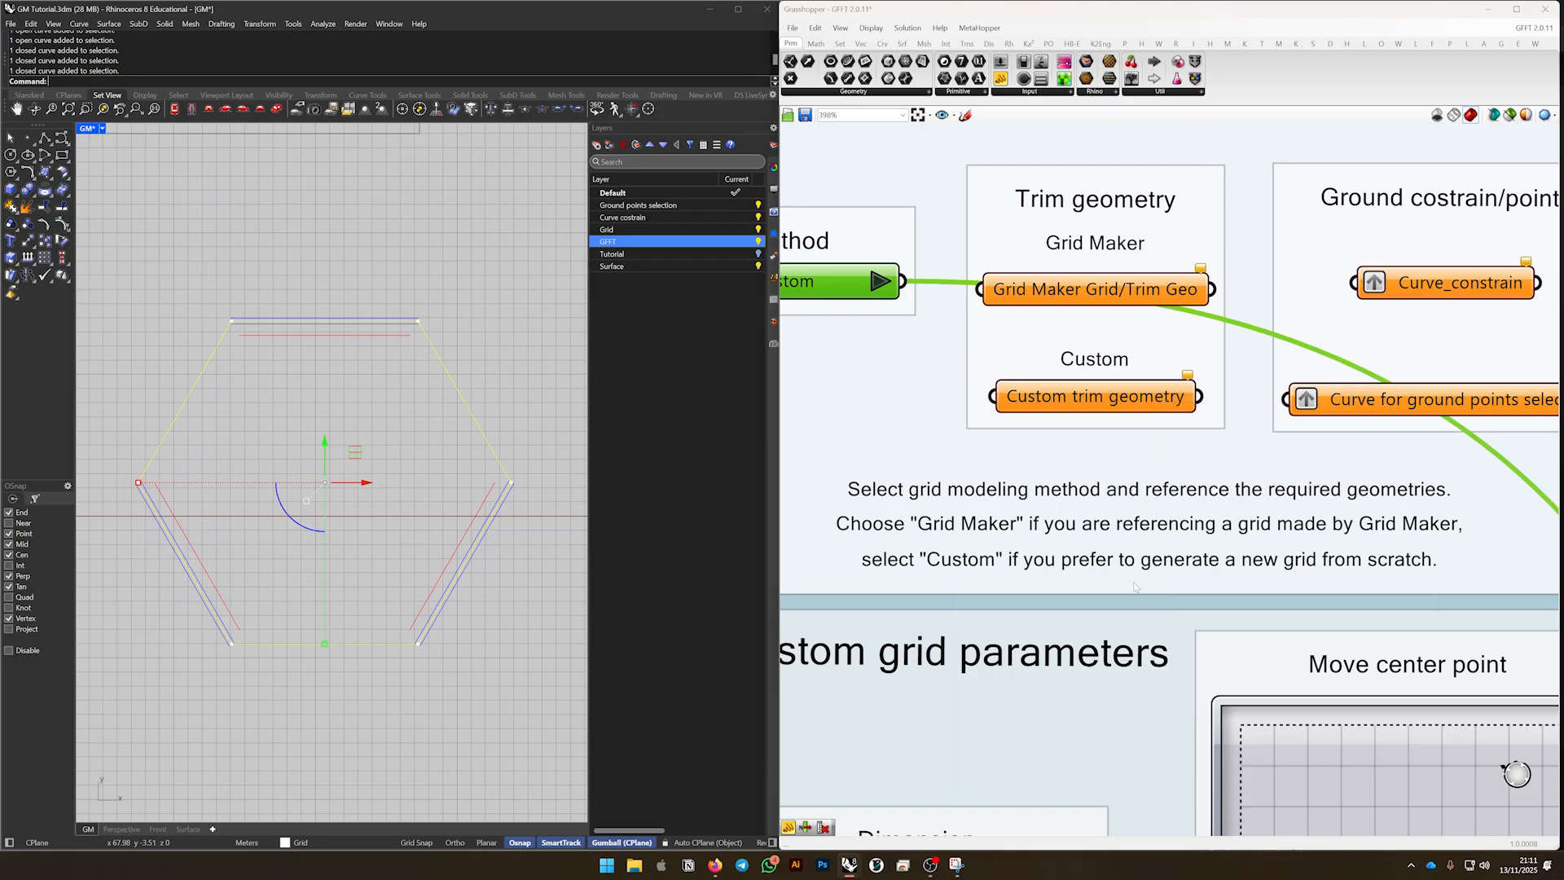
pyautogui.click(523, 598)
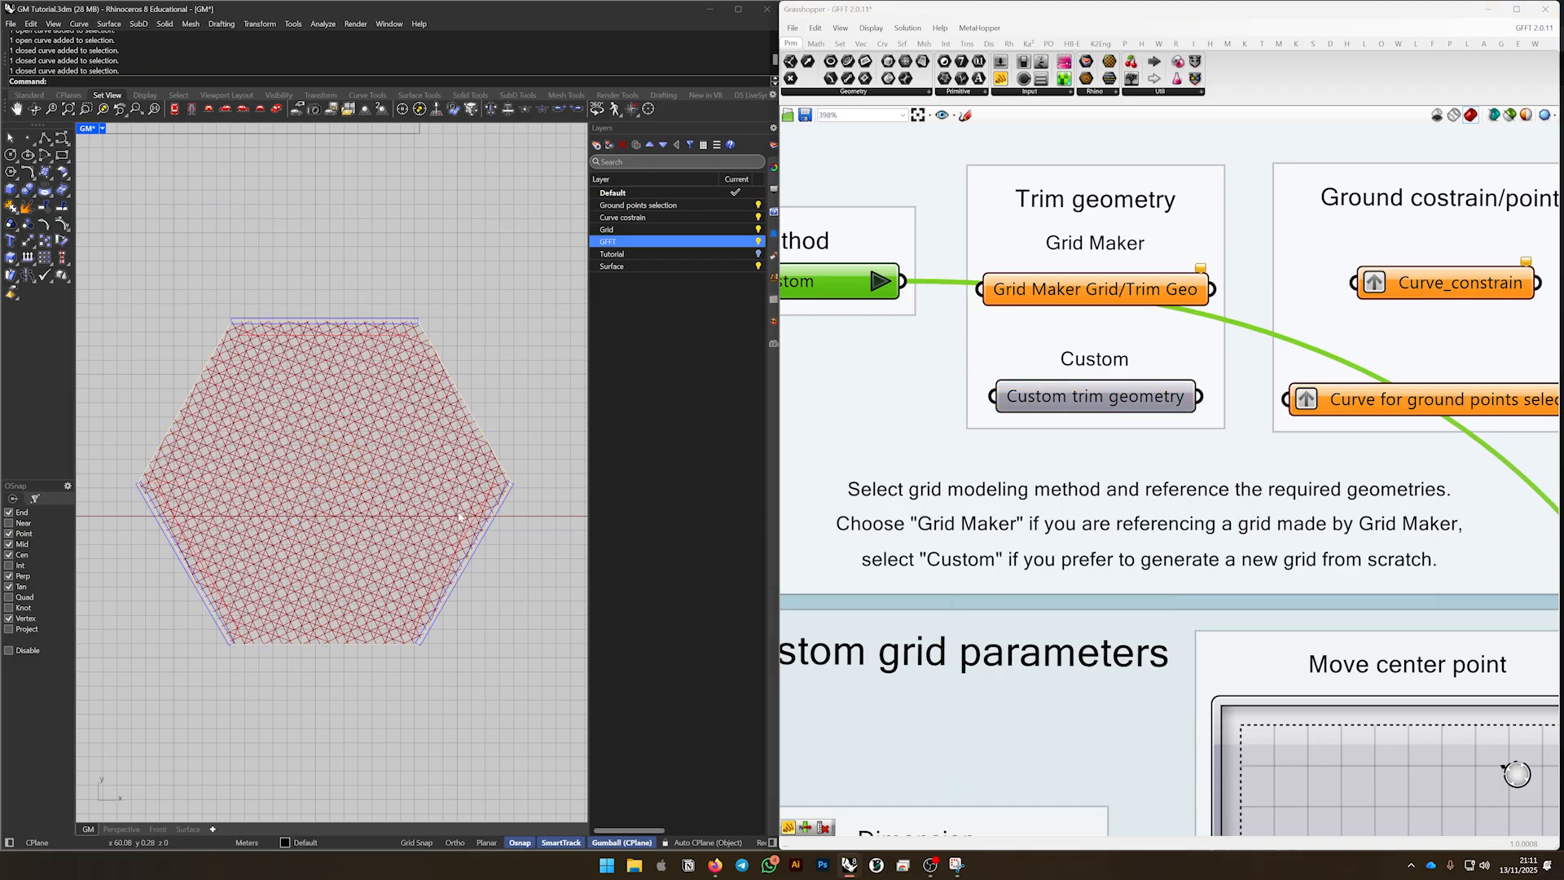
# Set the custom grid dimension to 70 cm and the grid rotation angle to 17.42
pyautogui.scroll(-3, 1016, 582)
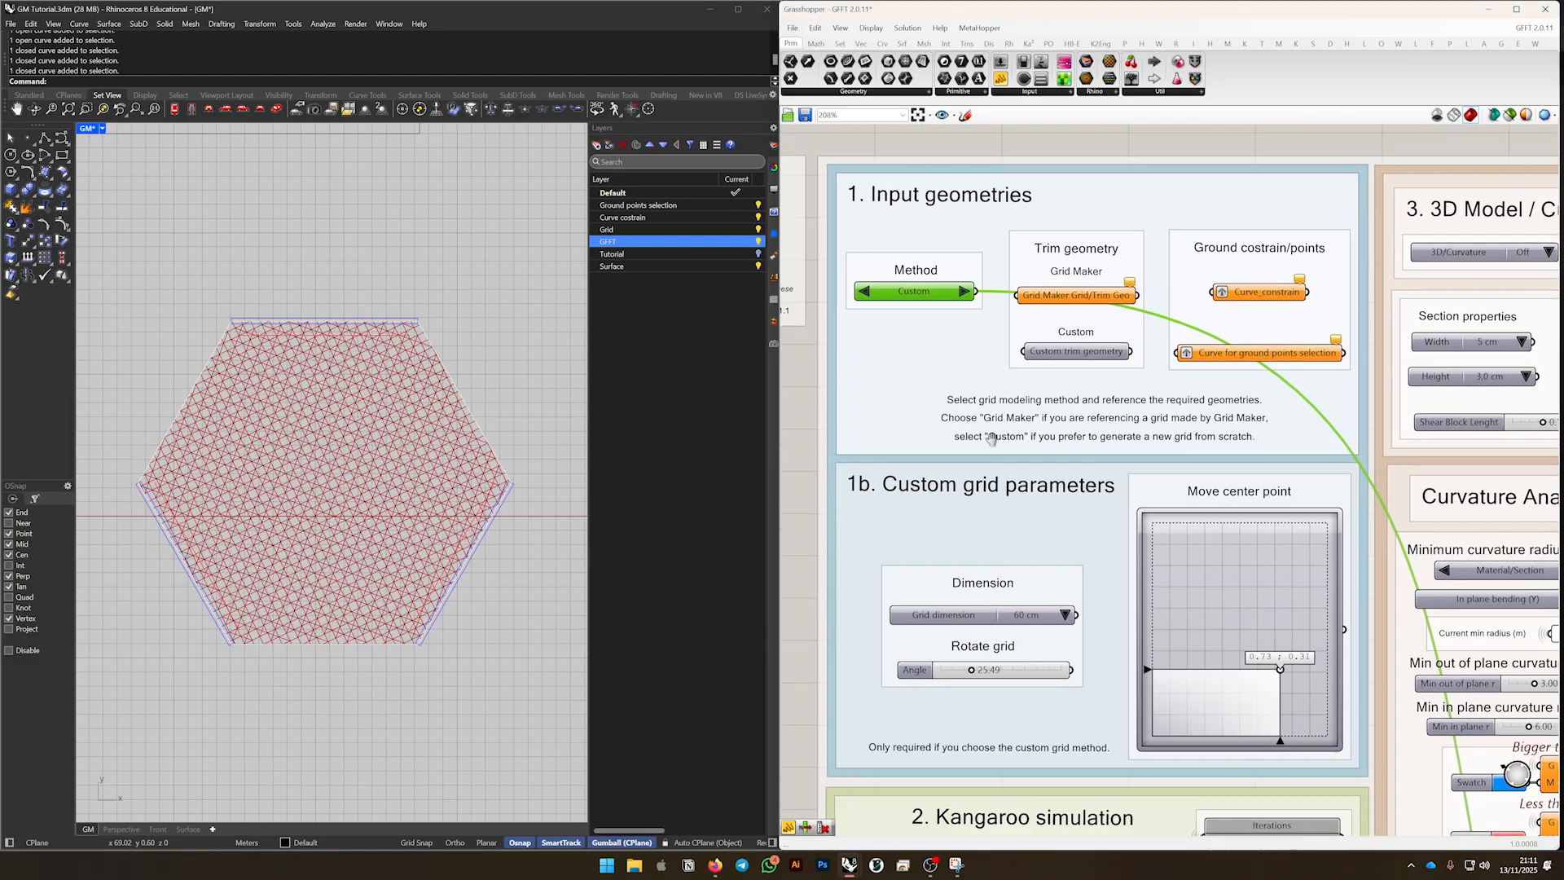
pyautogui.click(1066, 614)
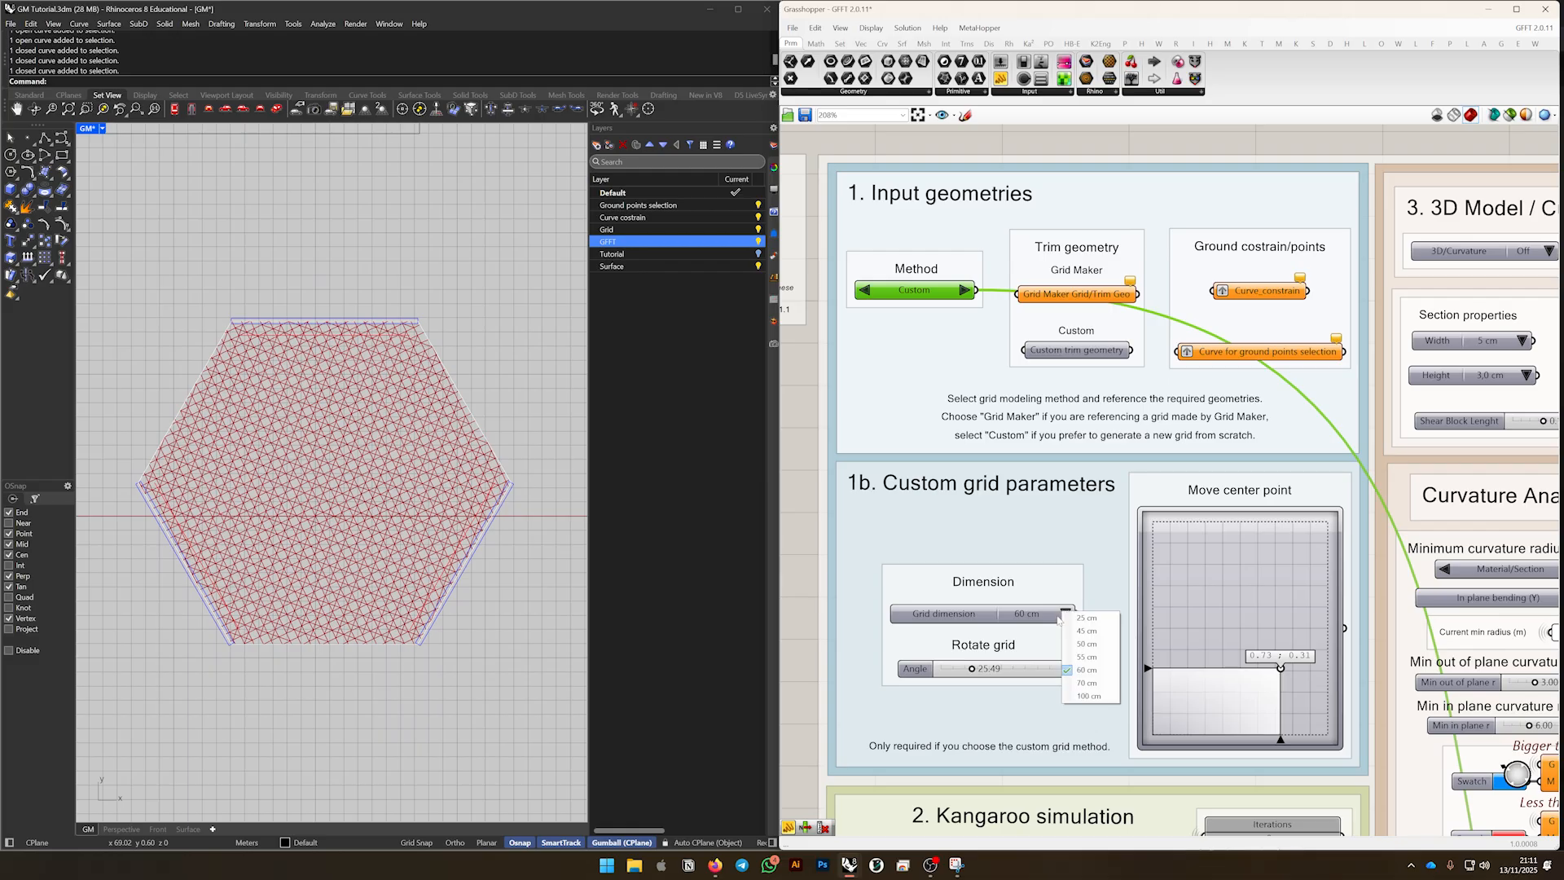
pyautogui.click(1094, 688)
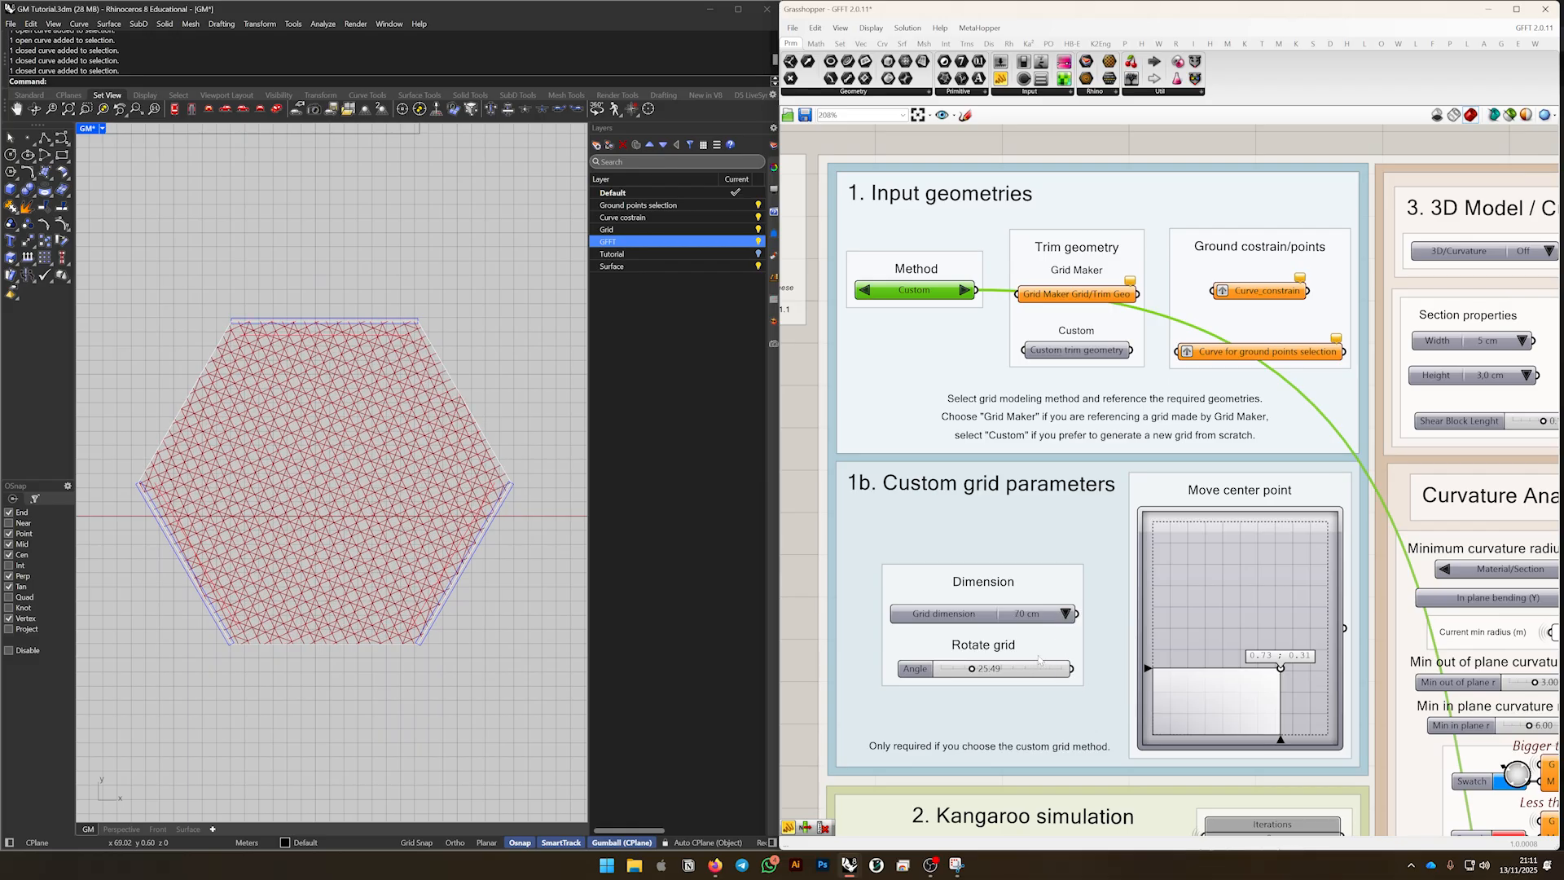
pyautogui.scroll(1, 972, 668)
pyautogui.moveTo(972, 668); pyautogui.dragTo(961, 668)
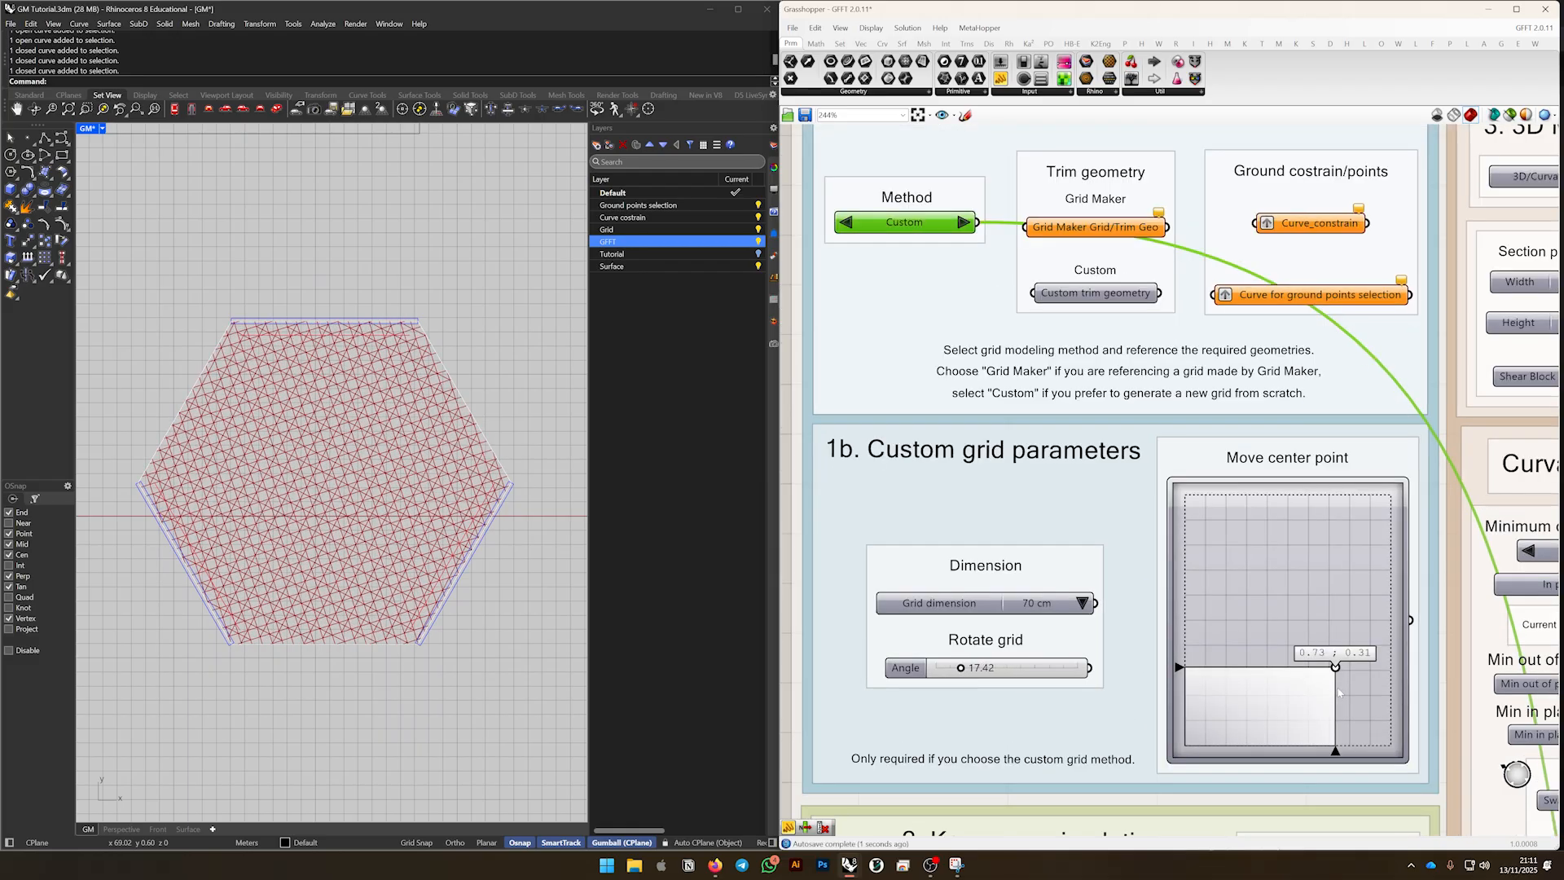
# Move the custom grid's center point to 0.53 ; 0.53
pyautogui.moveTo(1336, 668); pyautogui.dragTo(1293, 613)
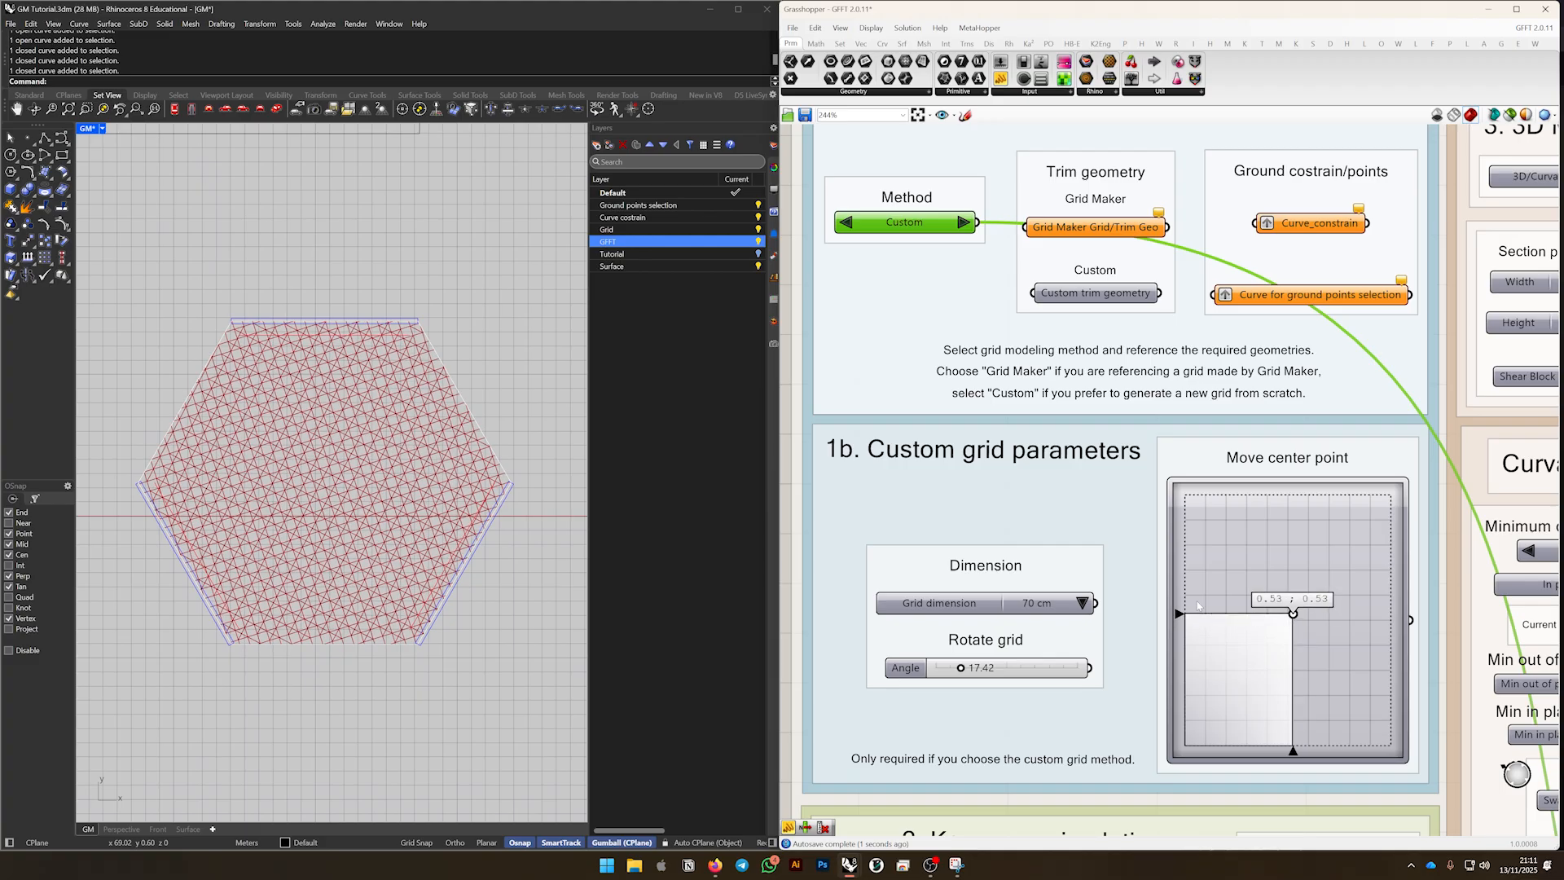
pyautogui.click(961, 482)
pyautogui.click(1297, 611)
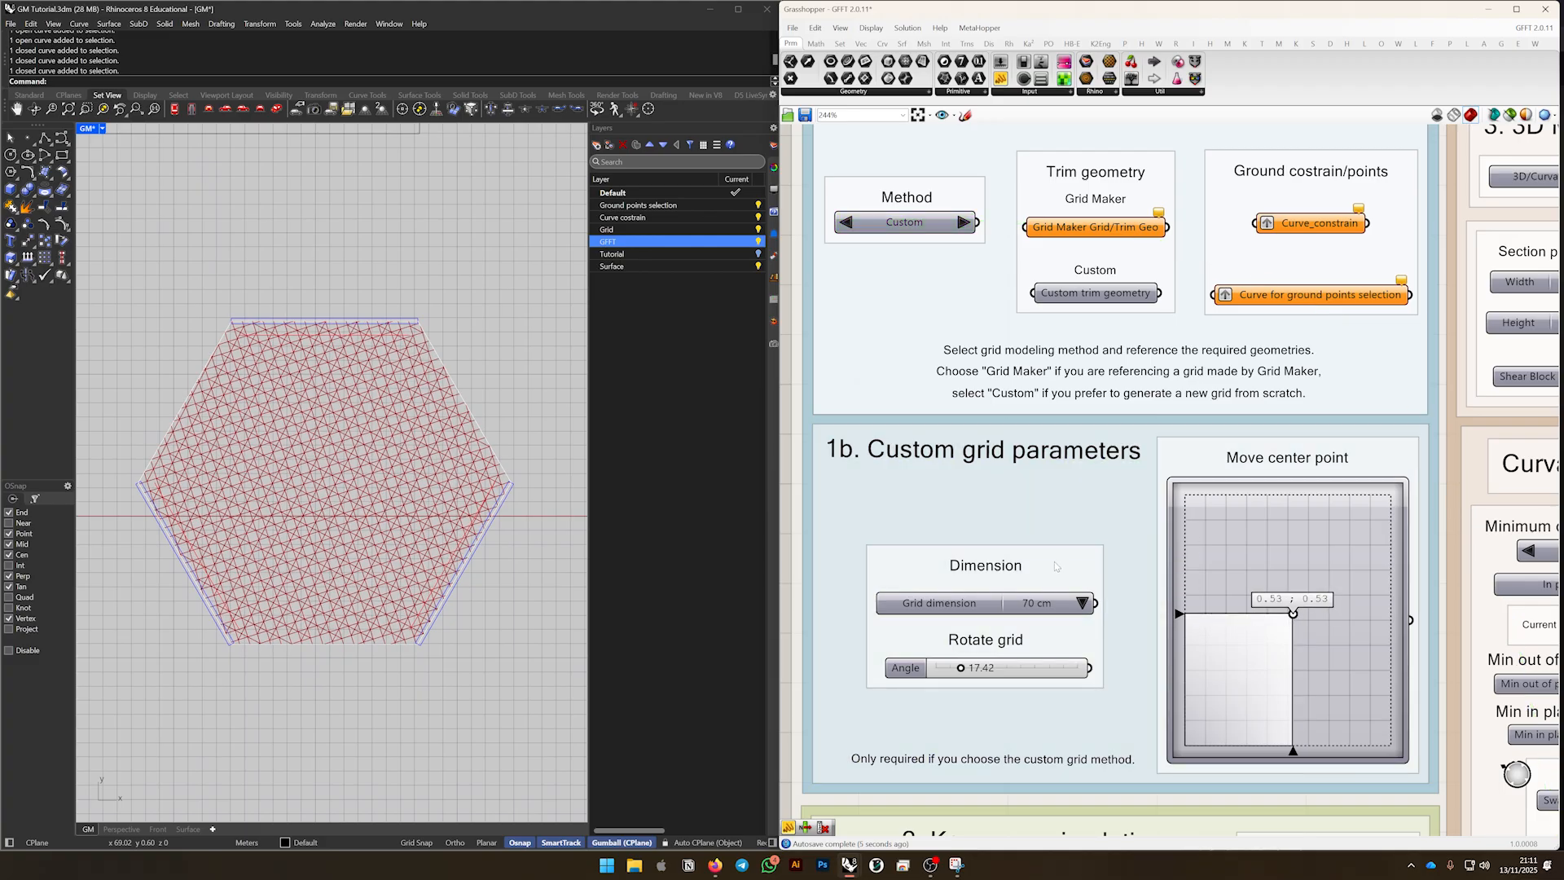
# Highlight the red constraint curve along the hexagon's upper edge and turn off the Grasshopper geometry preview
pyautogui.scroll(-2, 1056, 565)
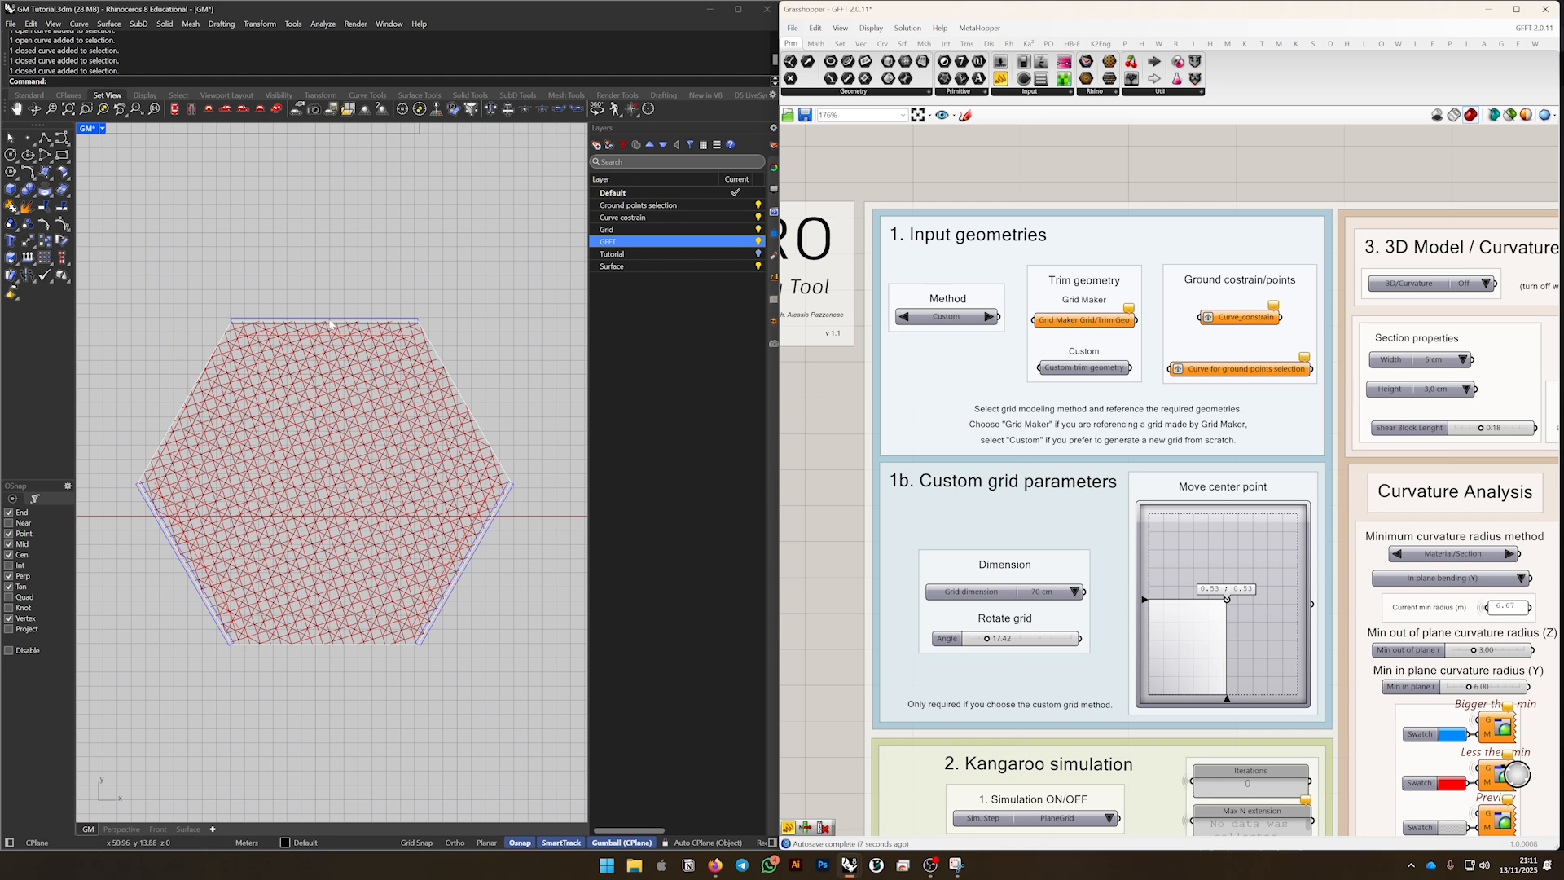
pyautogui.scroll(2, 283, 311)
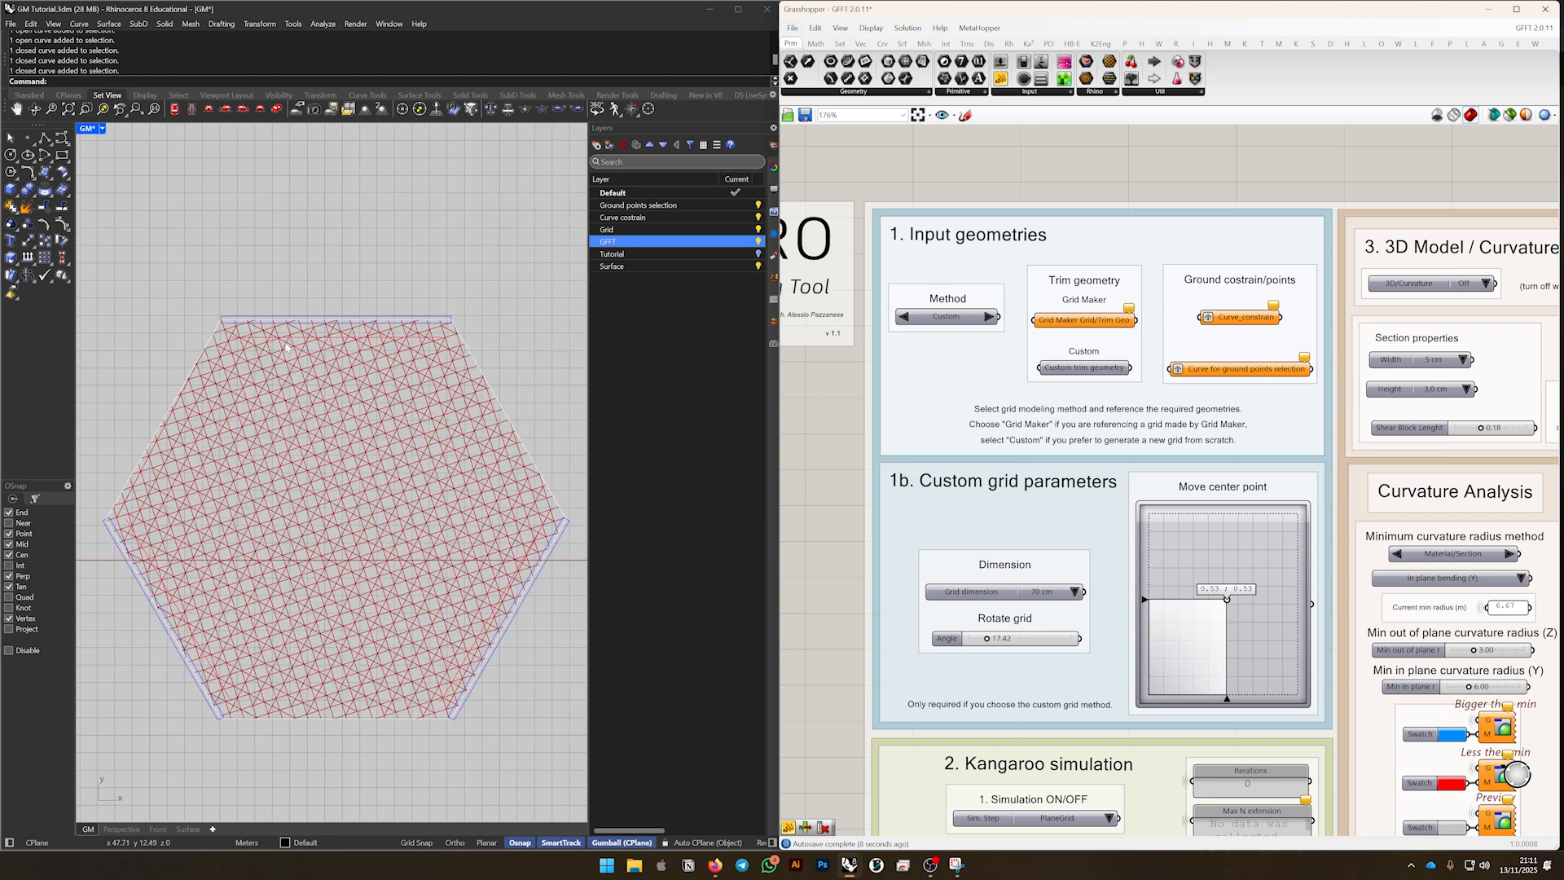
pyautogui.click(394, 351)
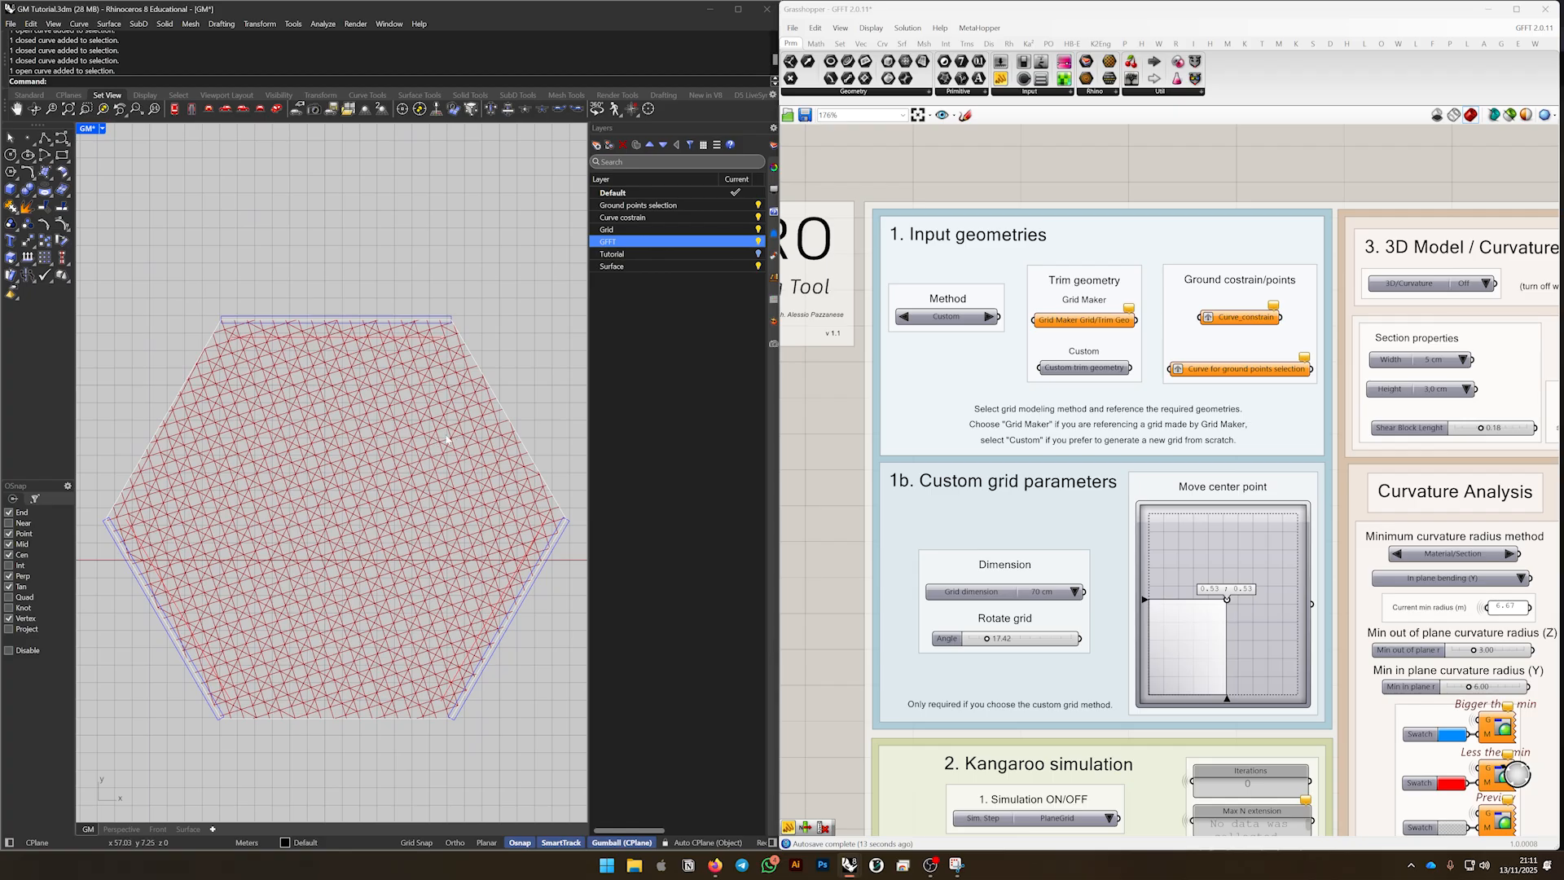
pyautogui.click(1439, 117)
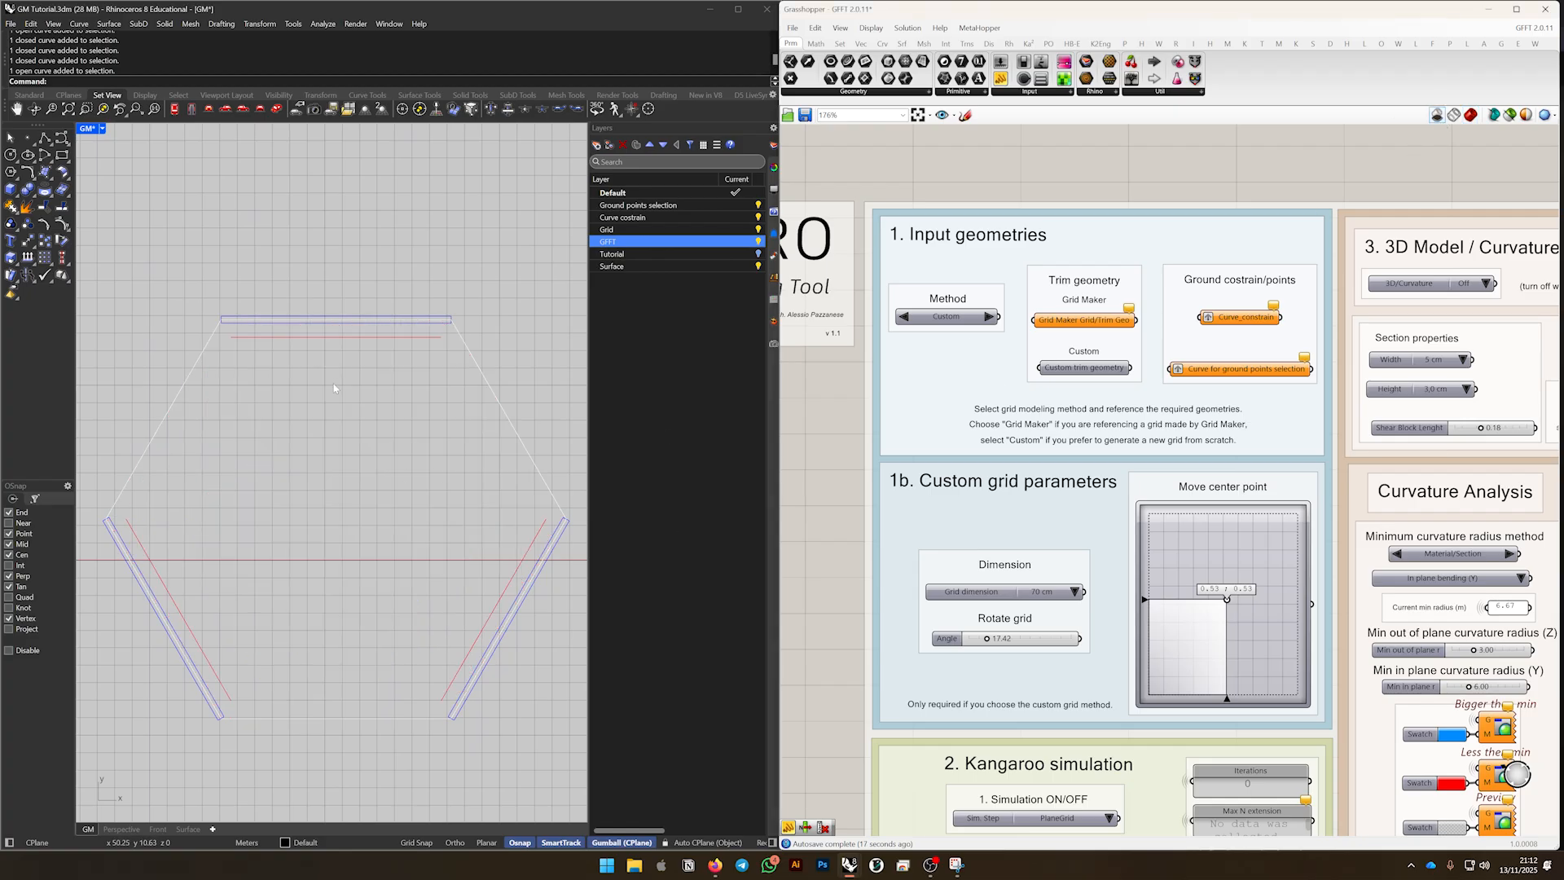
pyautogui.click(292, 336)
# Launch the Painto screen annotation tool and choose the blue pen
pyautogui.hotkey('alt', 'space')
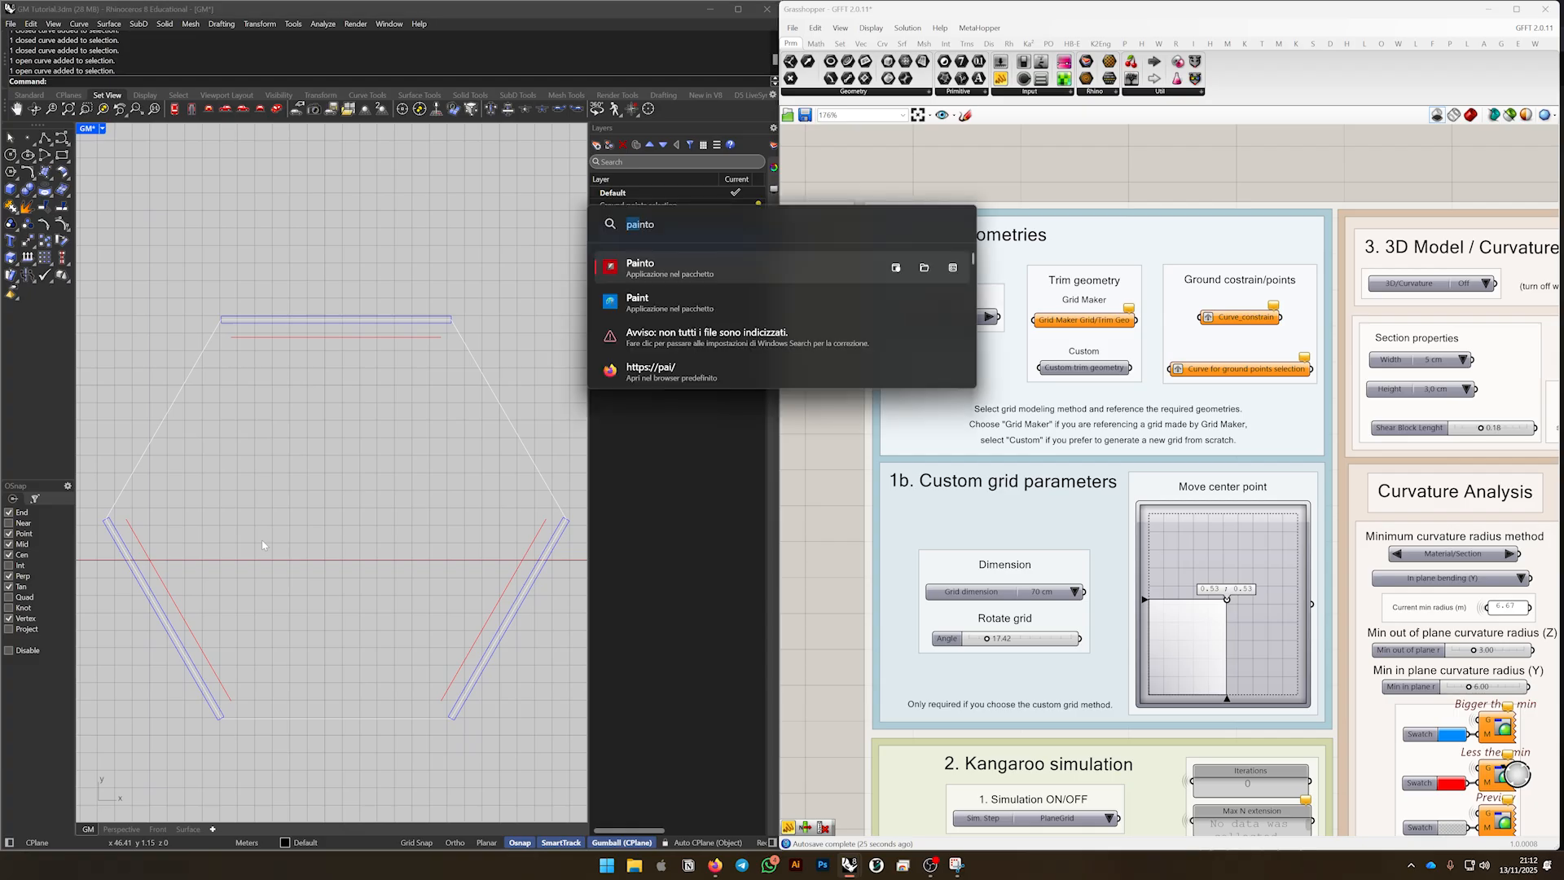
pyautogui.press('Return')
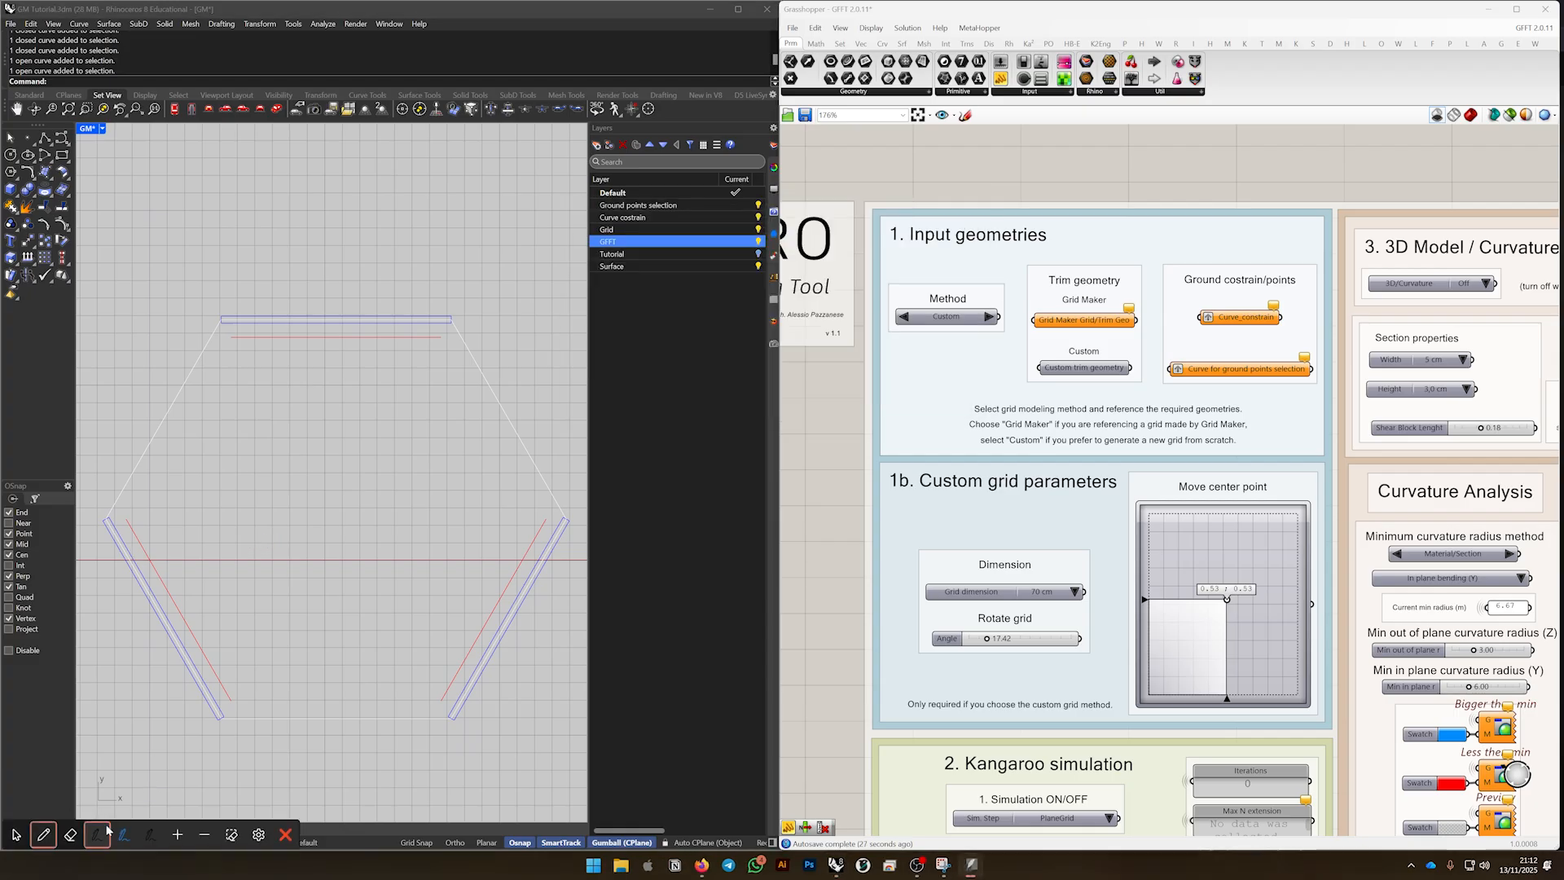
pyautogui.click(124, 835)
# Draw a dashed blue line with arrowheads at both ends along the hexagon's lower-left ground strip
pyautogui.click(111, 526)
pyautogui.click(118, 537)
pyautogui.click(134, 564)
pyautogui.moveTo(179, 634); pyautogui.dragTo(181, 642)
pyautogui.moveTo(182, 653); pyautogui.dragTo(196, 679)
pyautogui.moveTo(201, 686)
pyautogui.mouseDown()
pyautogui.moveTo(204, 706)
pyautogui.moveTo(225, 698)
pyautogui.mouseUp()
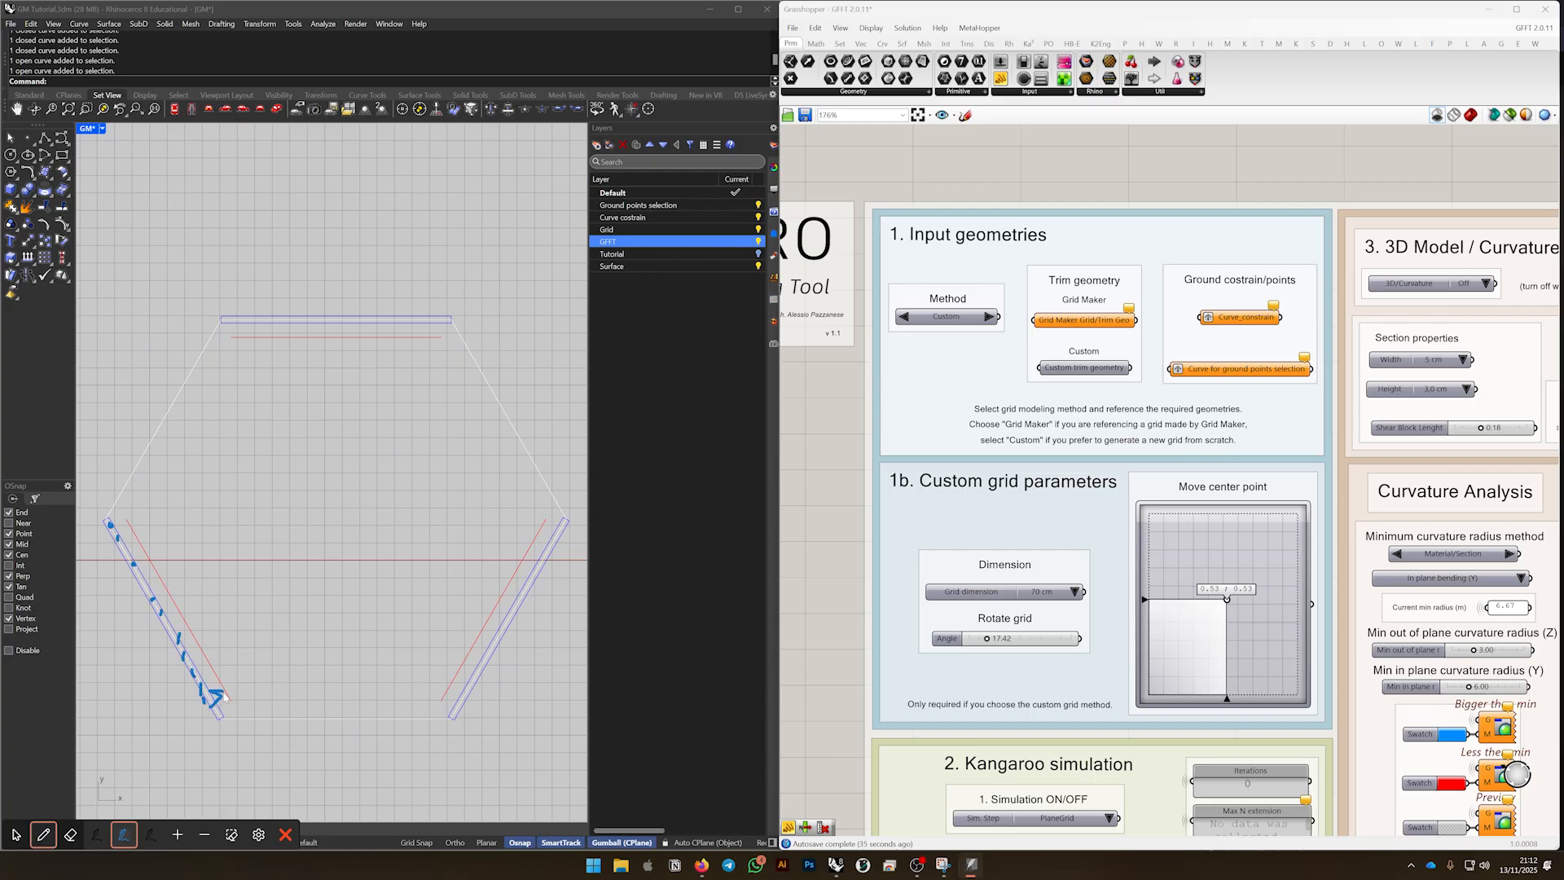
pyautogui.moveTo(111, 515); pyautogui.dragTo(123, 530)
# Trace the hexagon's three free edges between the ground strips with solid blue strokes, and close the annotation tool
pyautogui.moveTo(108, 523); pyautogui.dragTo(214, 343)
pyautogui.moveTo(457, 313); pyautogui.dragTo(568, 505)
pyautogui.moveTo(220, 717); pyautogui.dragTo(453, 719)
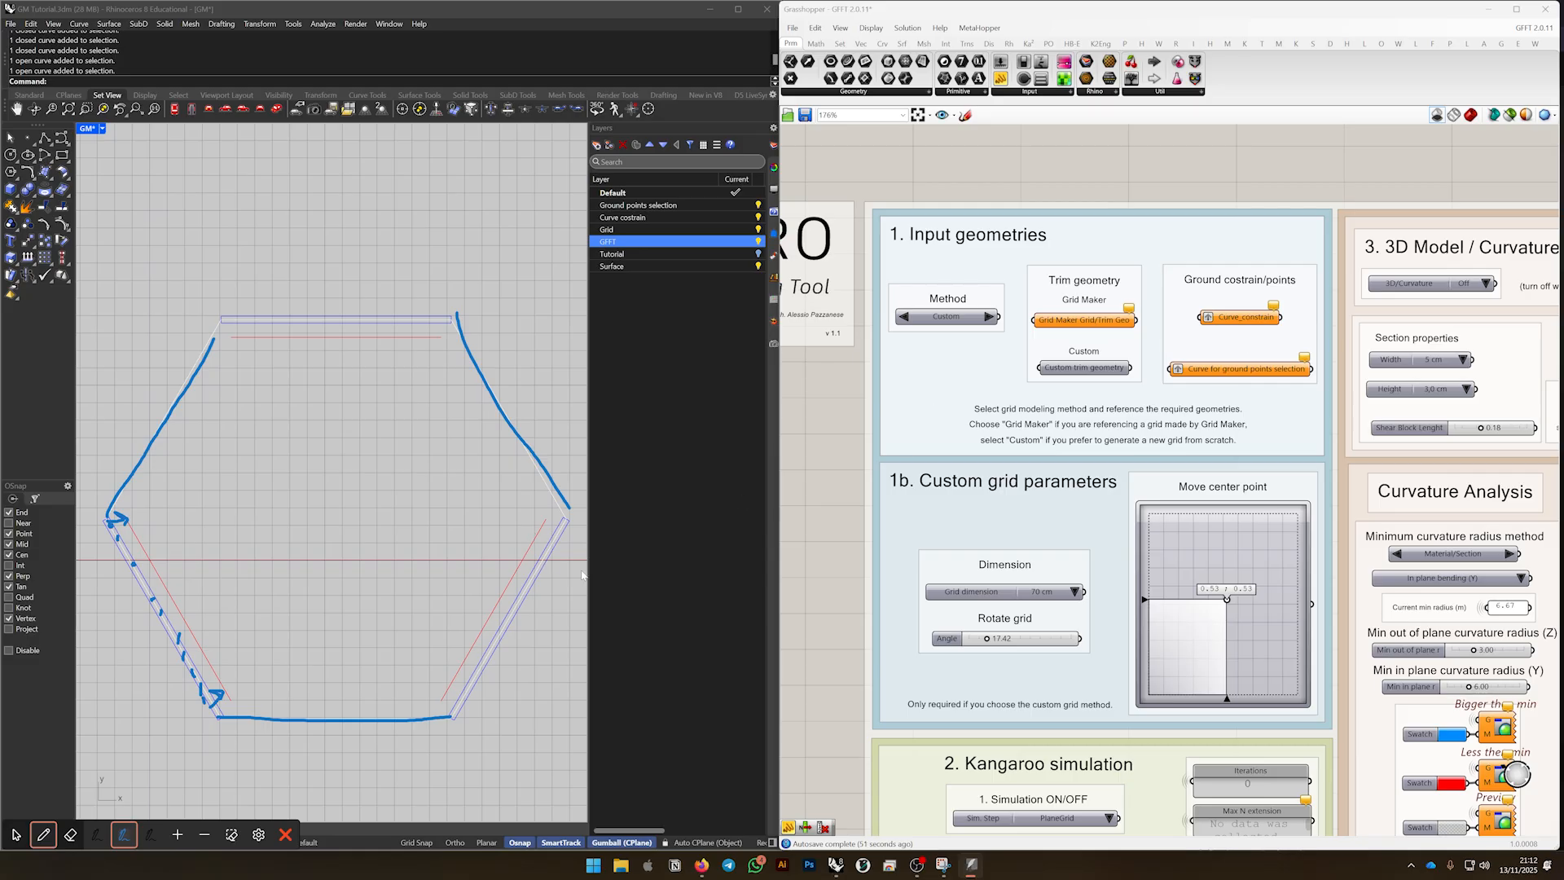
pyautogui.click(285, 835)
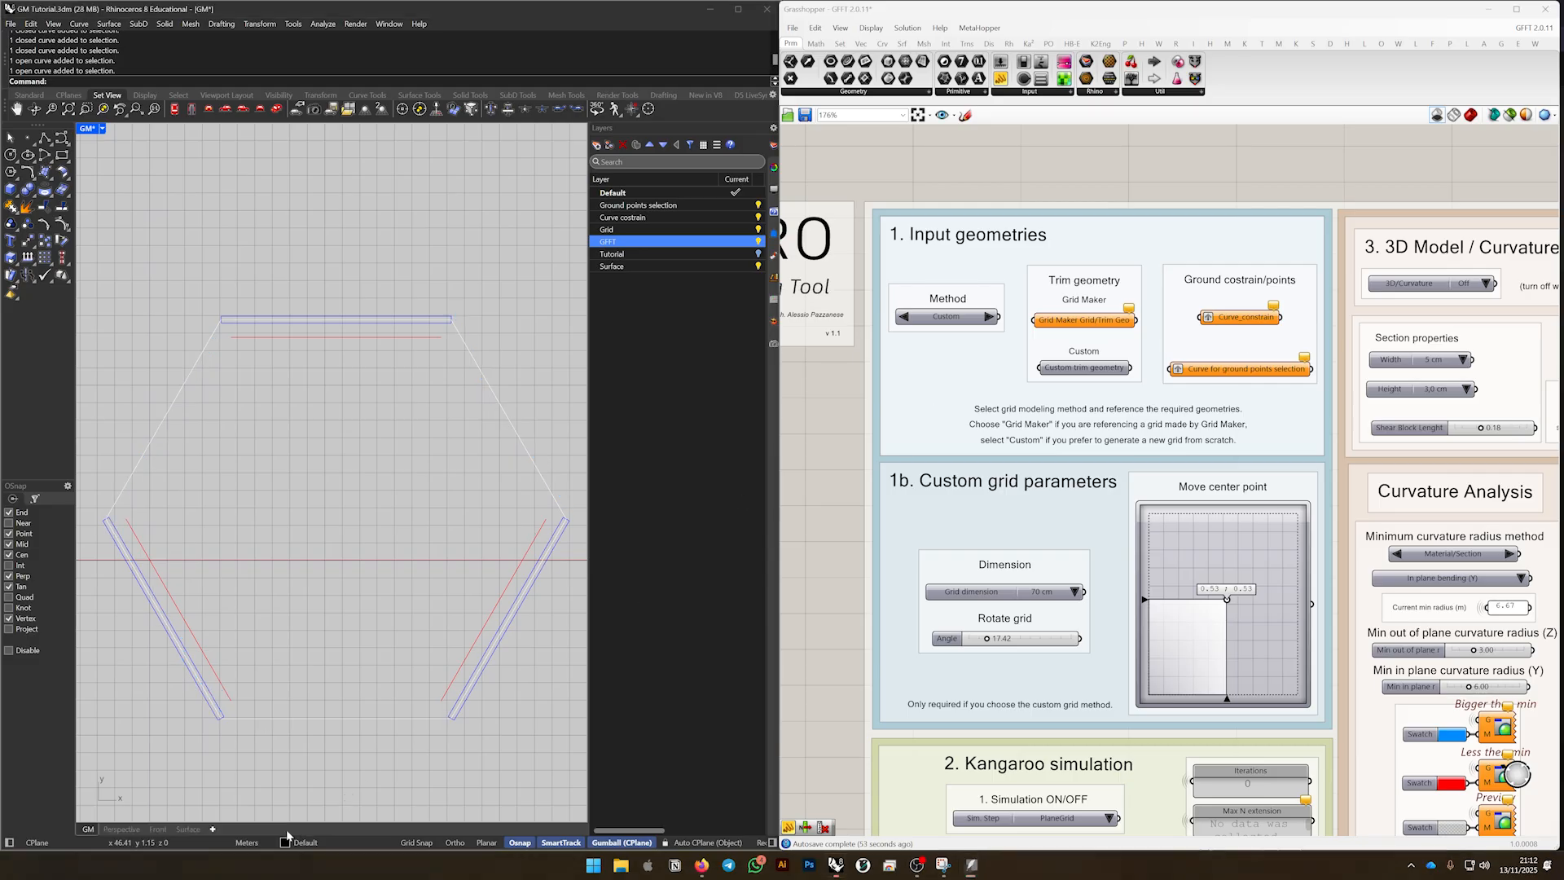
# Start setting multiple curves for Curve_constrain and pick the three red curves clockwise, beginning with the upper one
pyautogui.click(1246, 318)
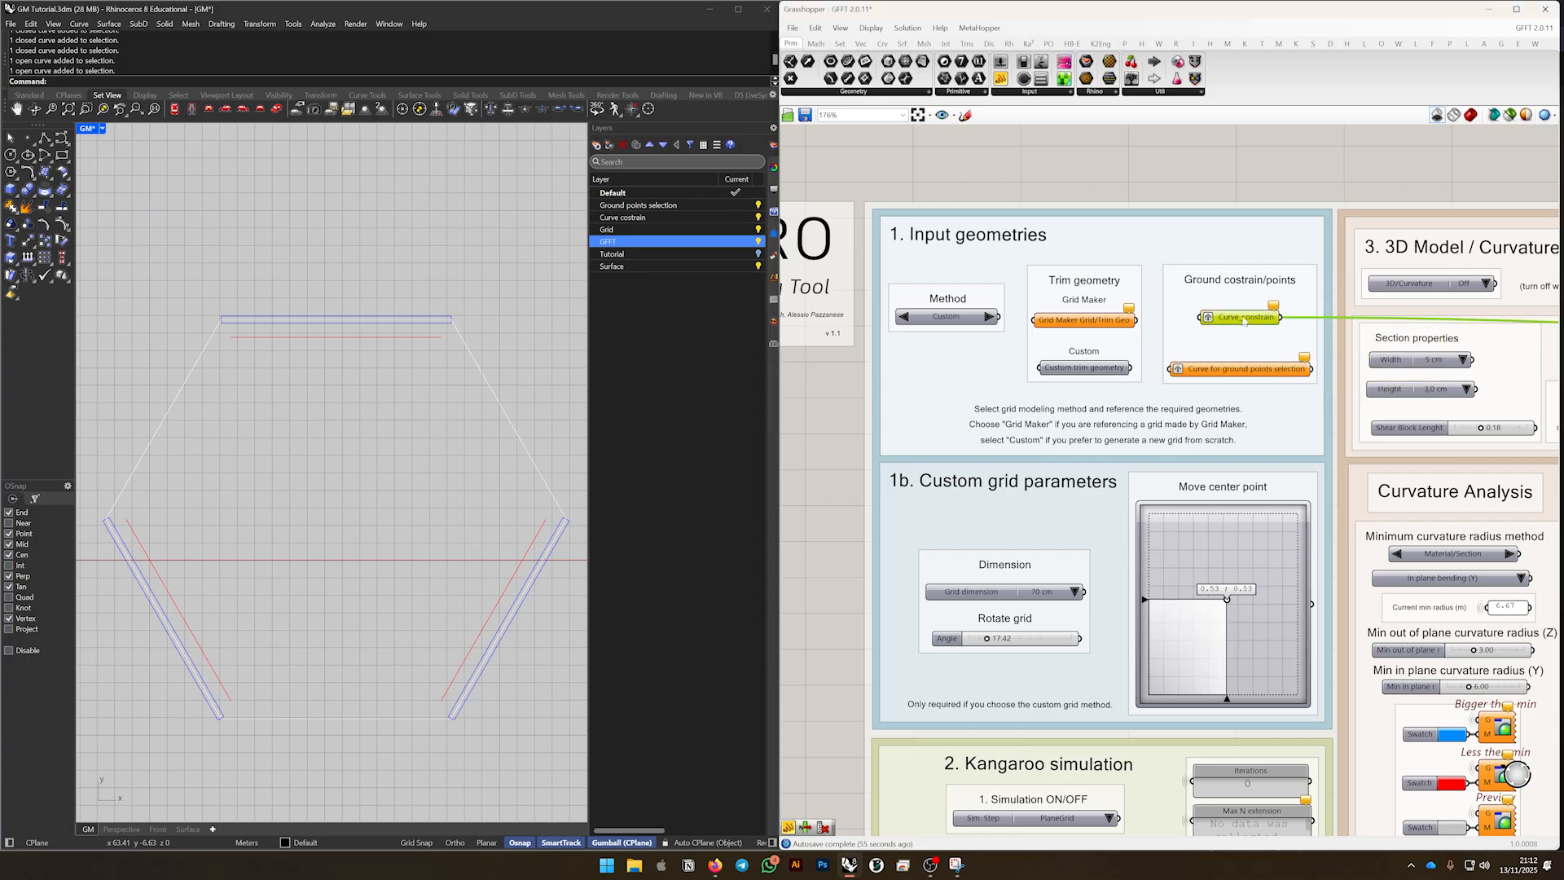
pyautogui.scroll(4, 1246, 321)
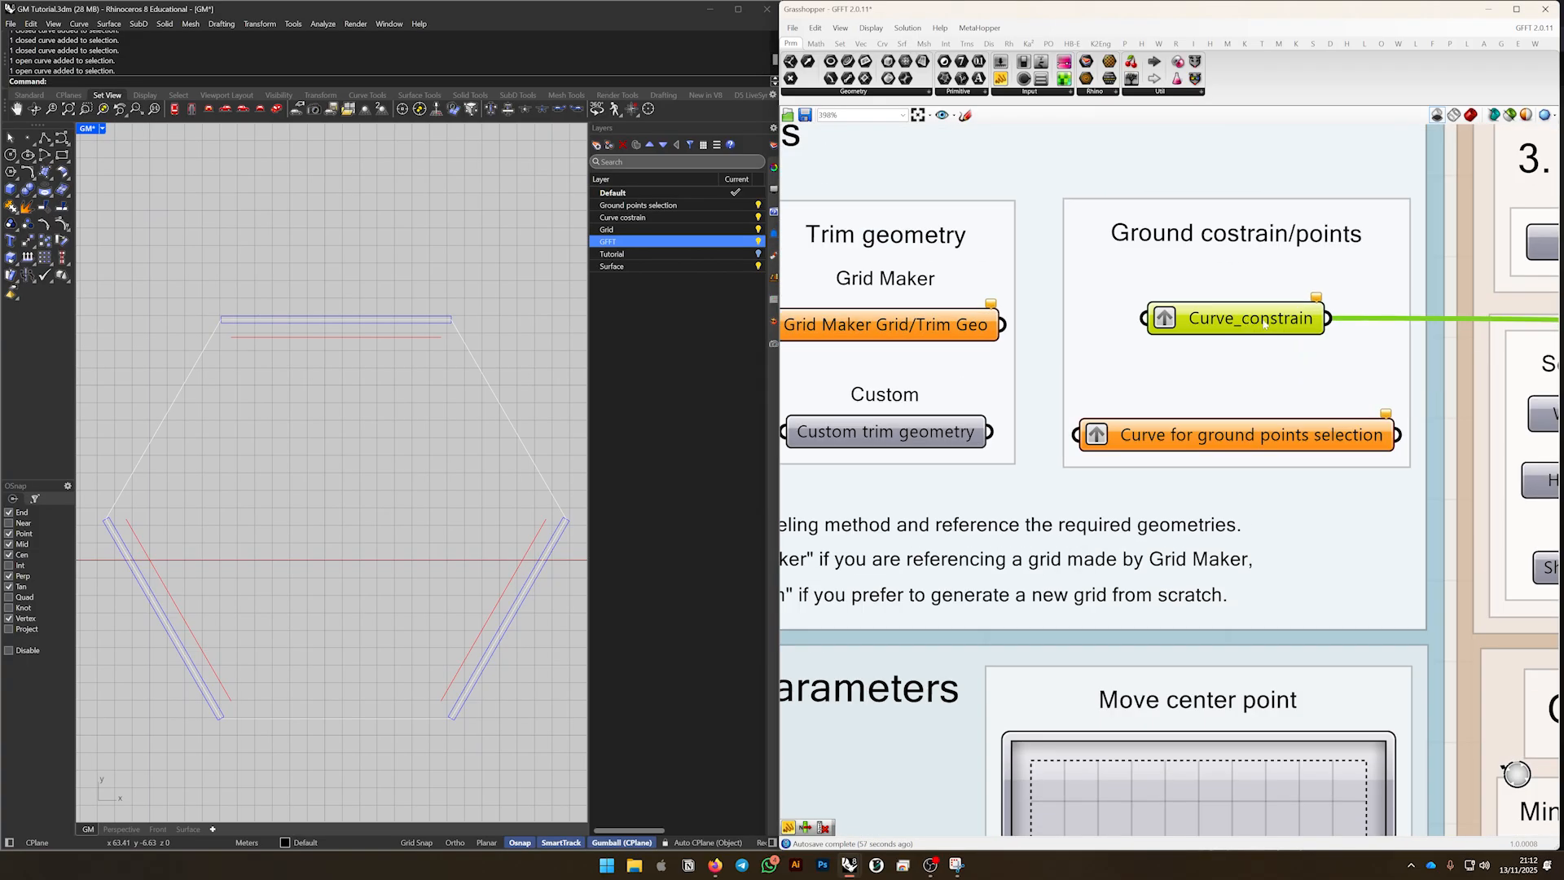
pyautogui.rightClick(1264, 322)
pyautogui.click(1301, 513)
pyautogui.click(391, 341)
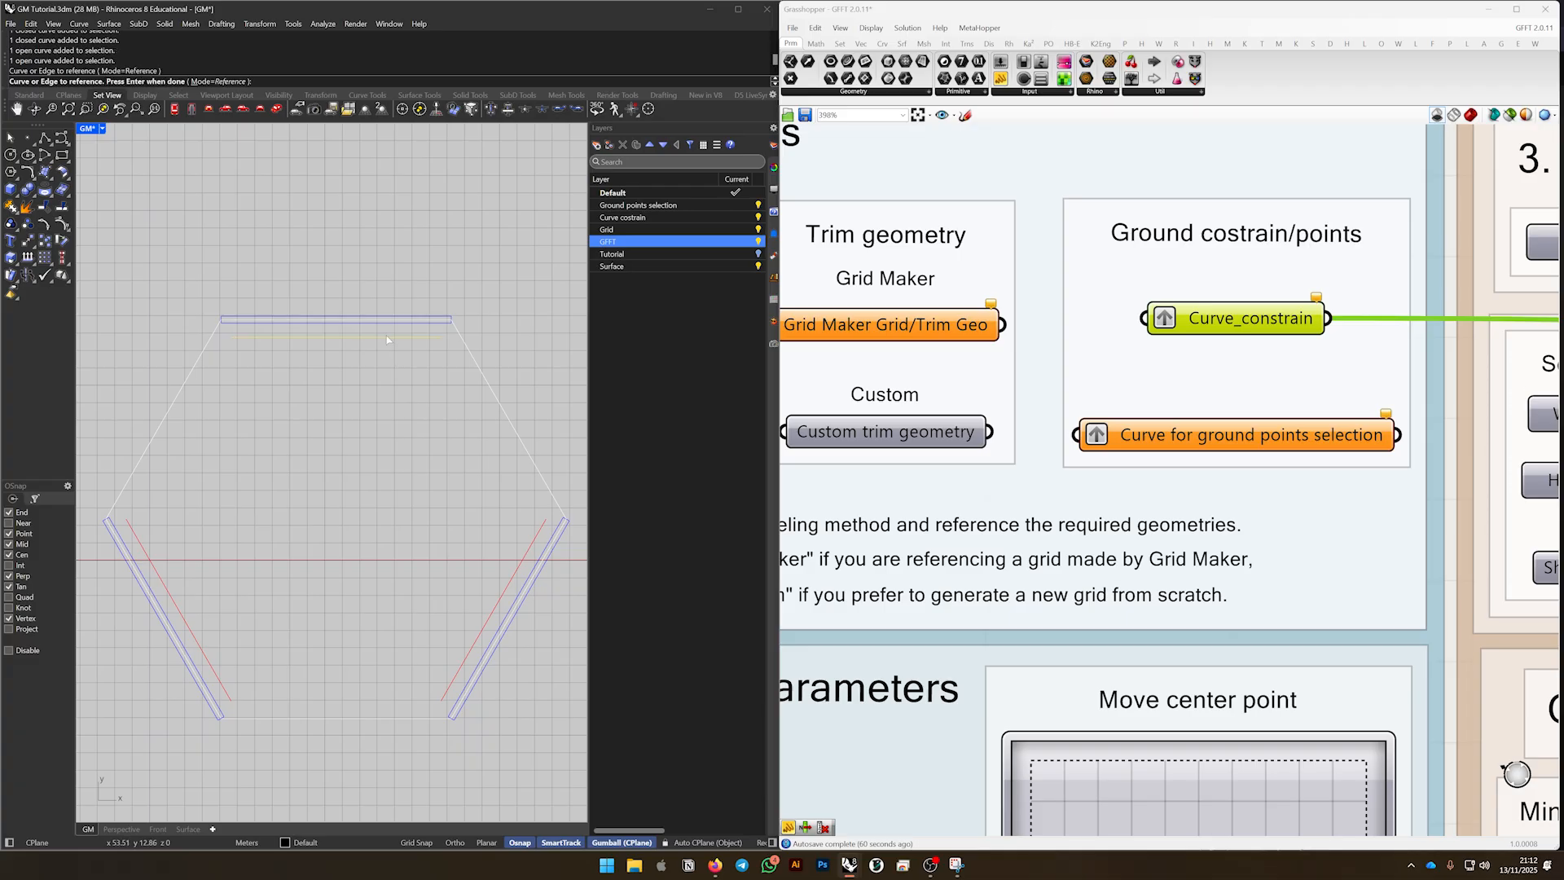
pyautogui.click(522, 565)
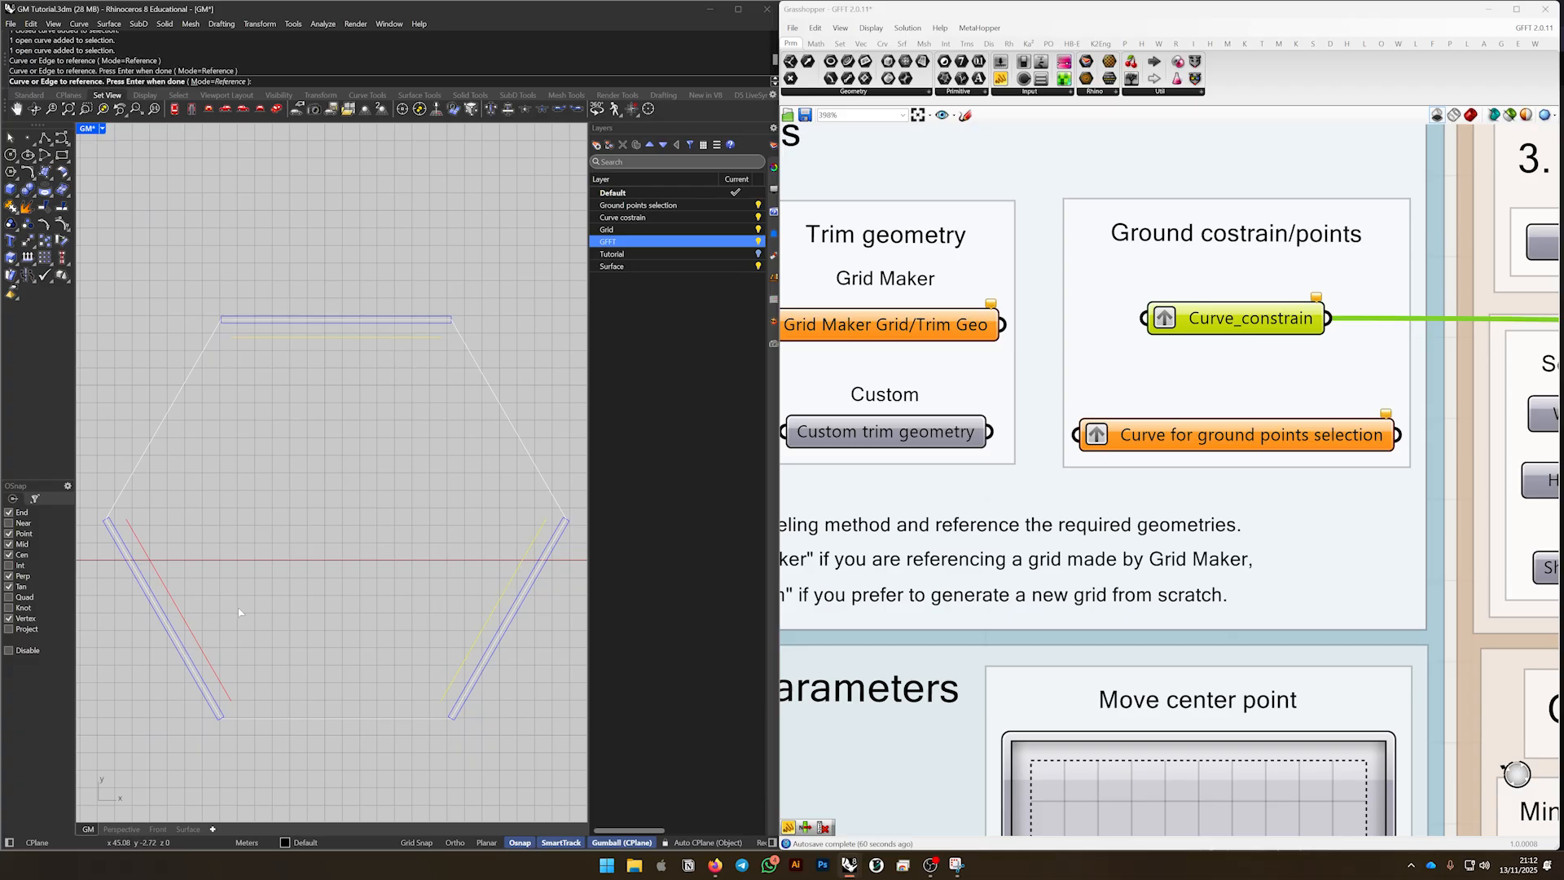
pyautogui.click(182, 615)
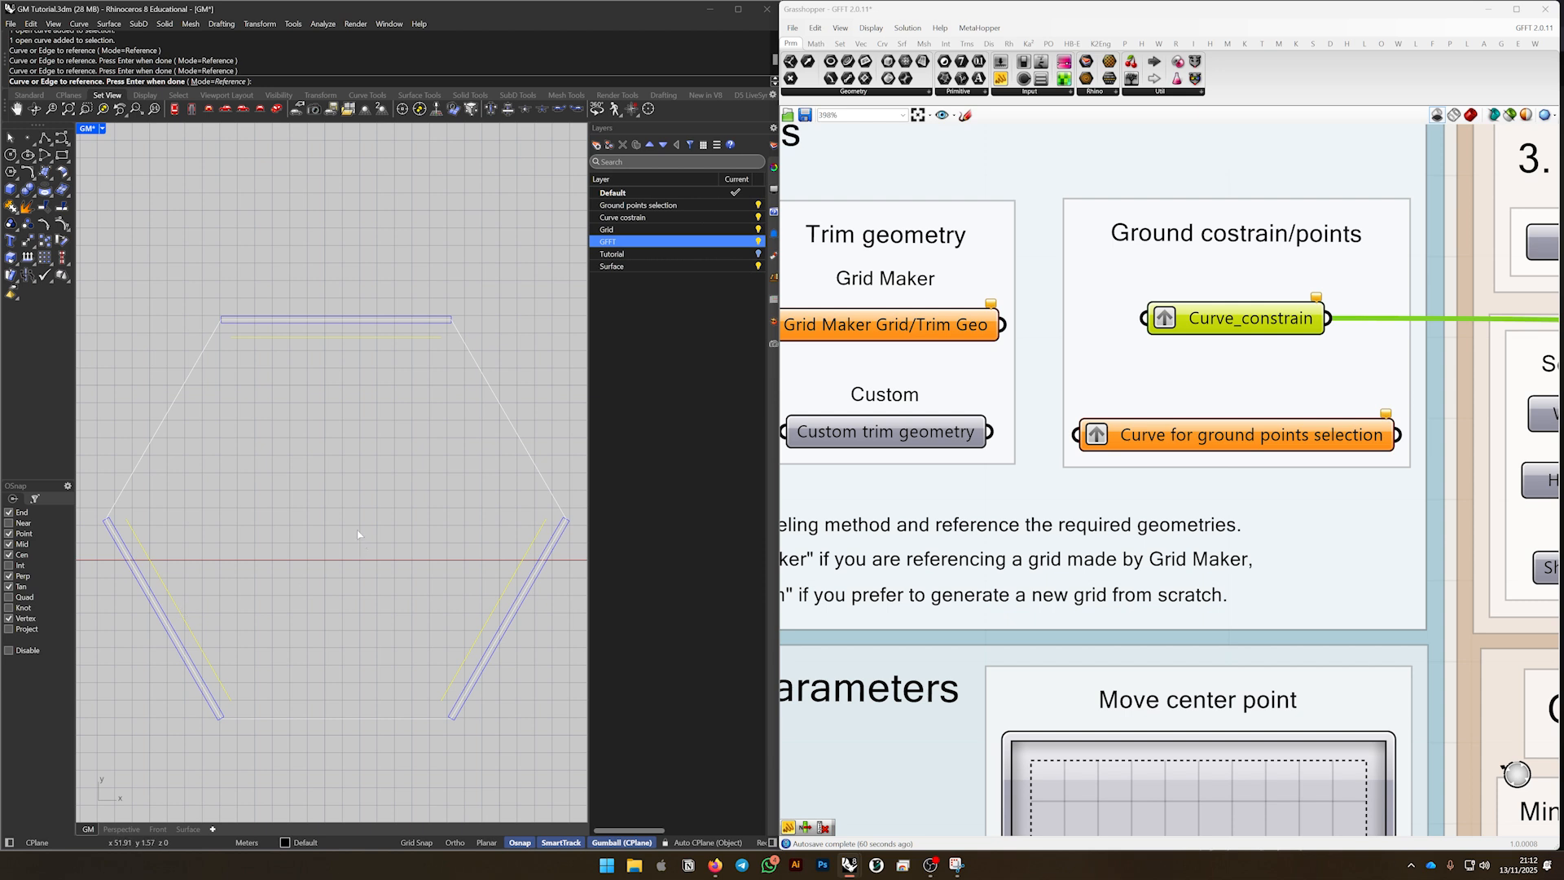
# Reopen the screen annotation tool, draw a clockwise arrow inside the hexagon and number the red curves 0, 1 and 2 in picking order
pyautogui.hotkey('alt', 'space')
pyautogui.press('Return')
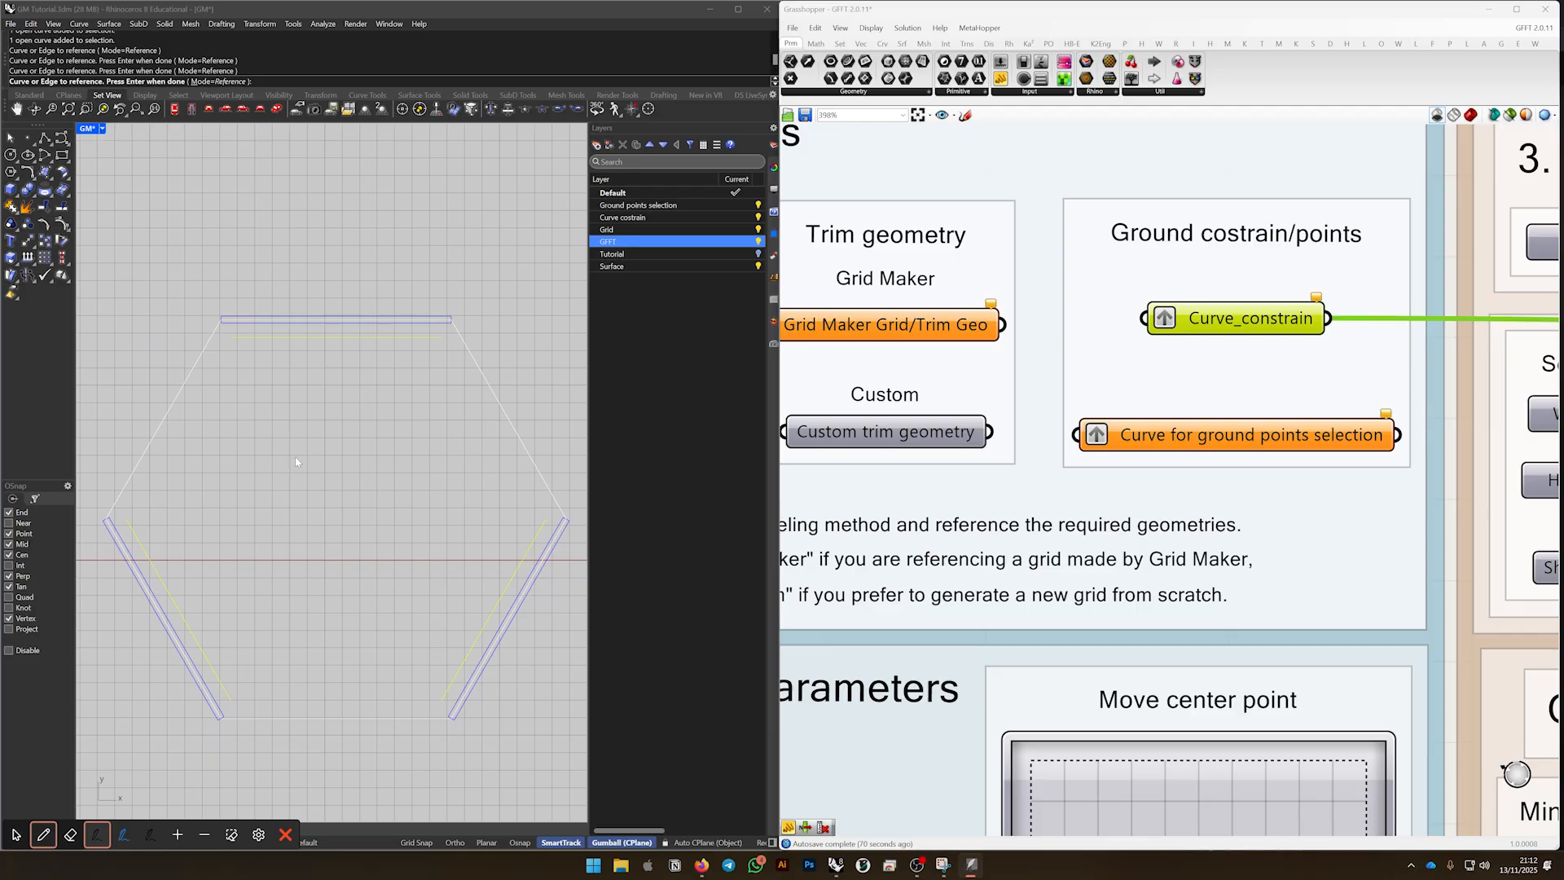
pyautogui.moveTo(295, 457)
pyautogui.mouseDown()
pyautogui.moveTo(364, 606)
pyautogui.moveTo(375, 579)
pyautogui.moveTo(388, 606)
pyautogui.mouseUp()
pyautogui.moveTo(325, 255)
pyautogui.mouseDown()
pyautogui.moveTo(320, 269)
pyautogui.moveTo(335, 259)
pyautogui.mouseUp()
pyautogui.moveTo(510, 632); pyautogui.dragTo(521, 648)
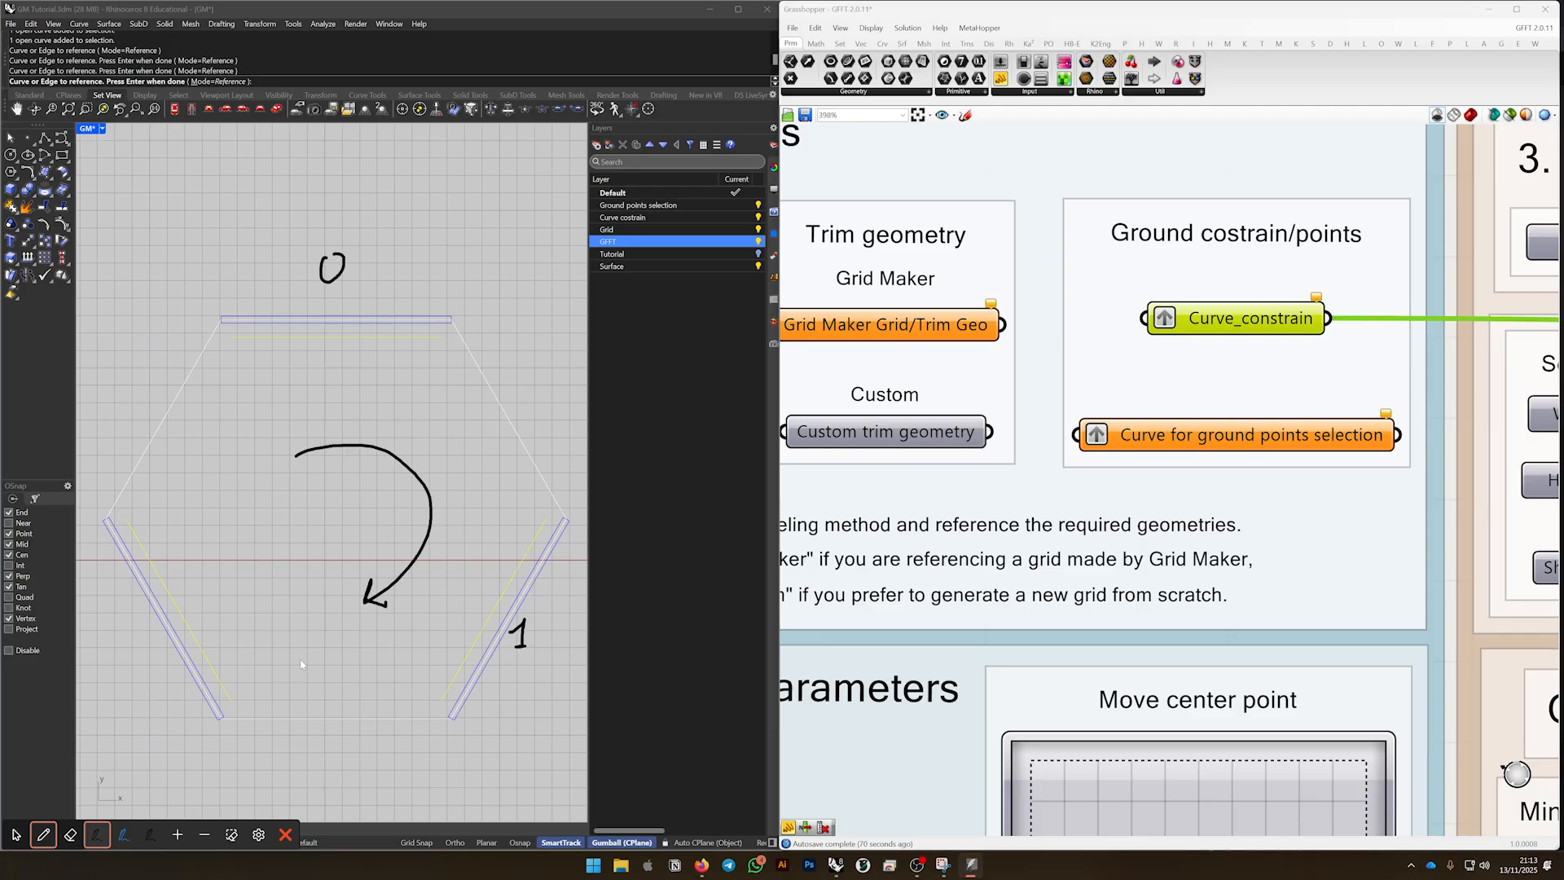
pyautogui.moveTo(104, 611)
pyautogui.mouseDown()
pyautogui.moveTo(103, 641)
pyautogui.moveTo(128, 641)
pyautogui.mouseUp()
# Switch to the blue pen and outline the three ground strips clockwise, starting with the upper one
pyautogui.click(124, 833)
pyautogui.moveTo(218, 315)
pyautogui.mouseDown()
pyautogui.moveTo(456, 319)
pyautogui.moveTo(234, 313)
pyautogui.mouseUp()
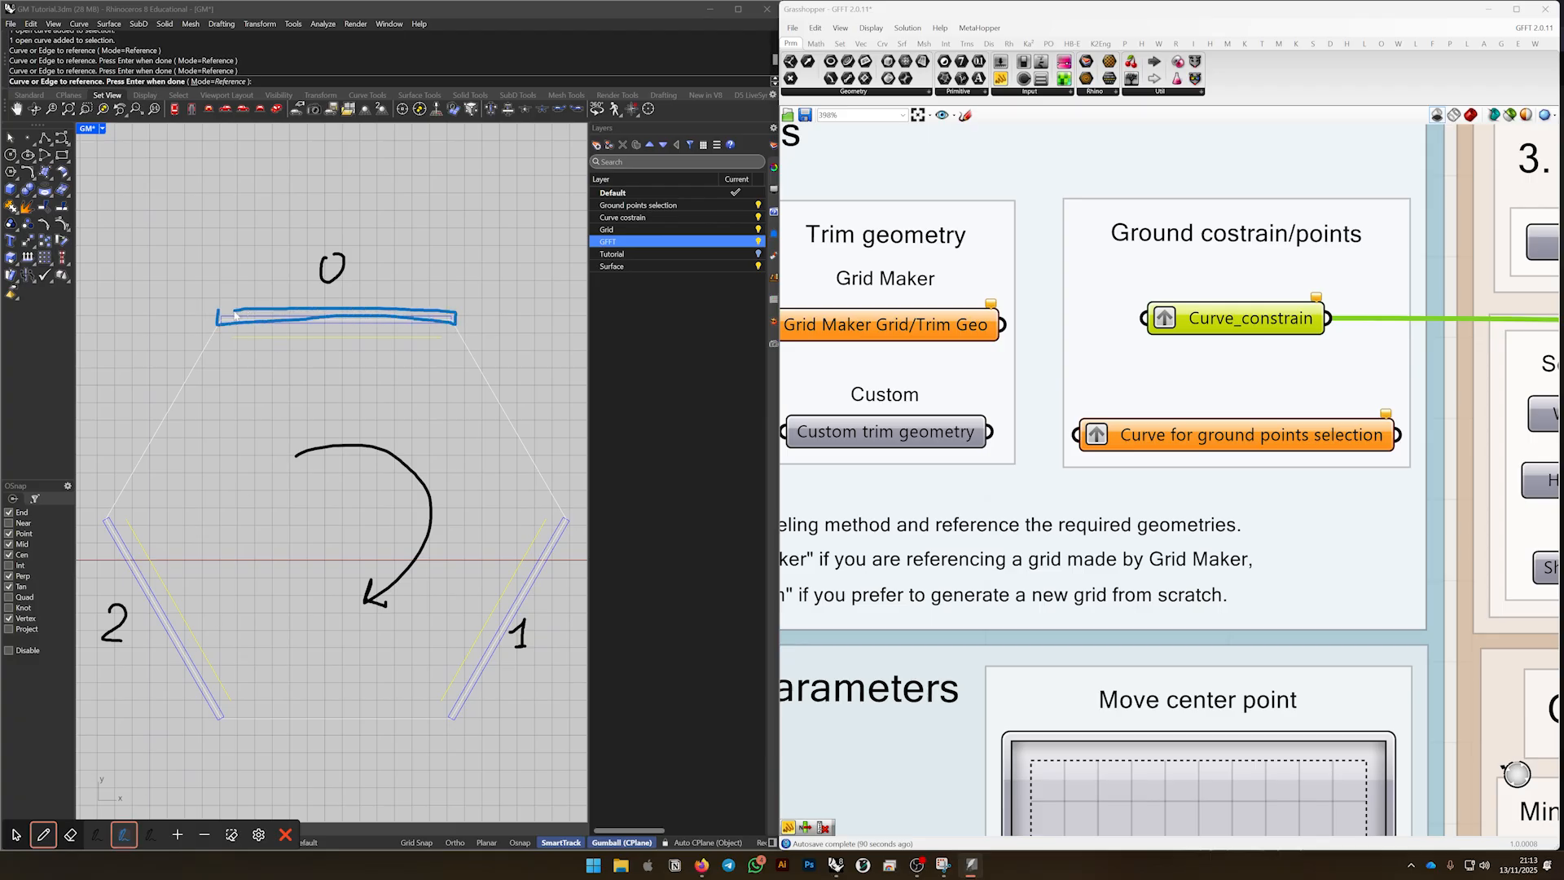
pyautogui.moveTo(566, 522)
pyautogui.mouseDown()
pyautogui.moveTo(459, 698)
pyautogui.moveTo(468, 710)
pyautogui.moveTo(564, 518)
pyautogui.mouseUp()
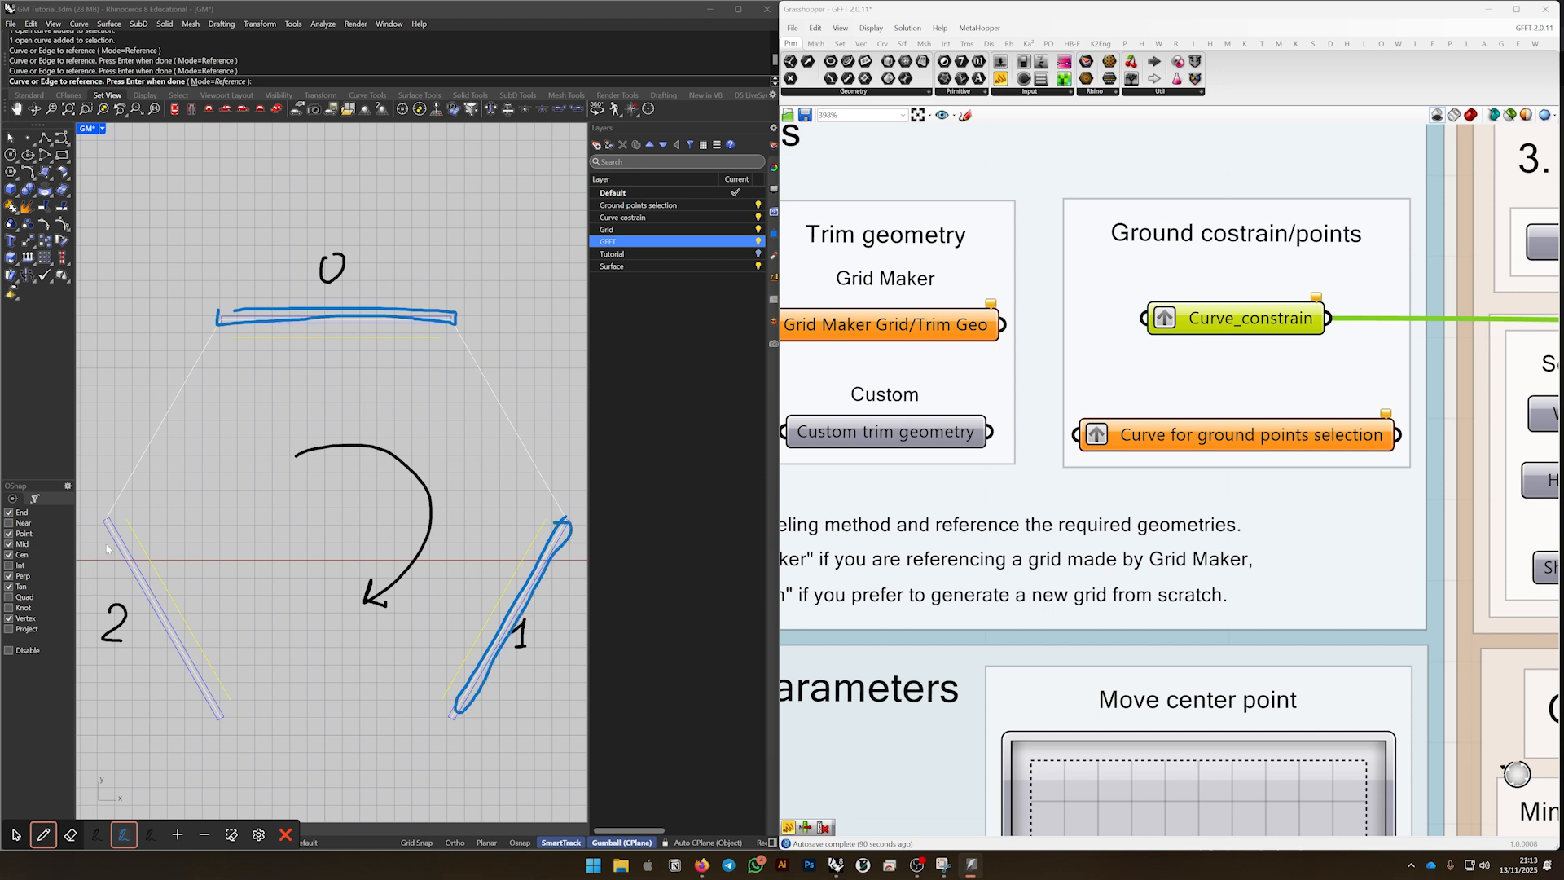
pyautogui.moveTo(100, 523)
pyautogui.mouseDown()
pyautogui.moveTo(211, 751)
pyautogui.moveTo(87, 512)
pyautogui.mouseUp()
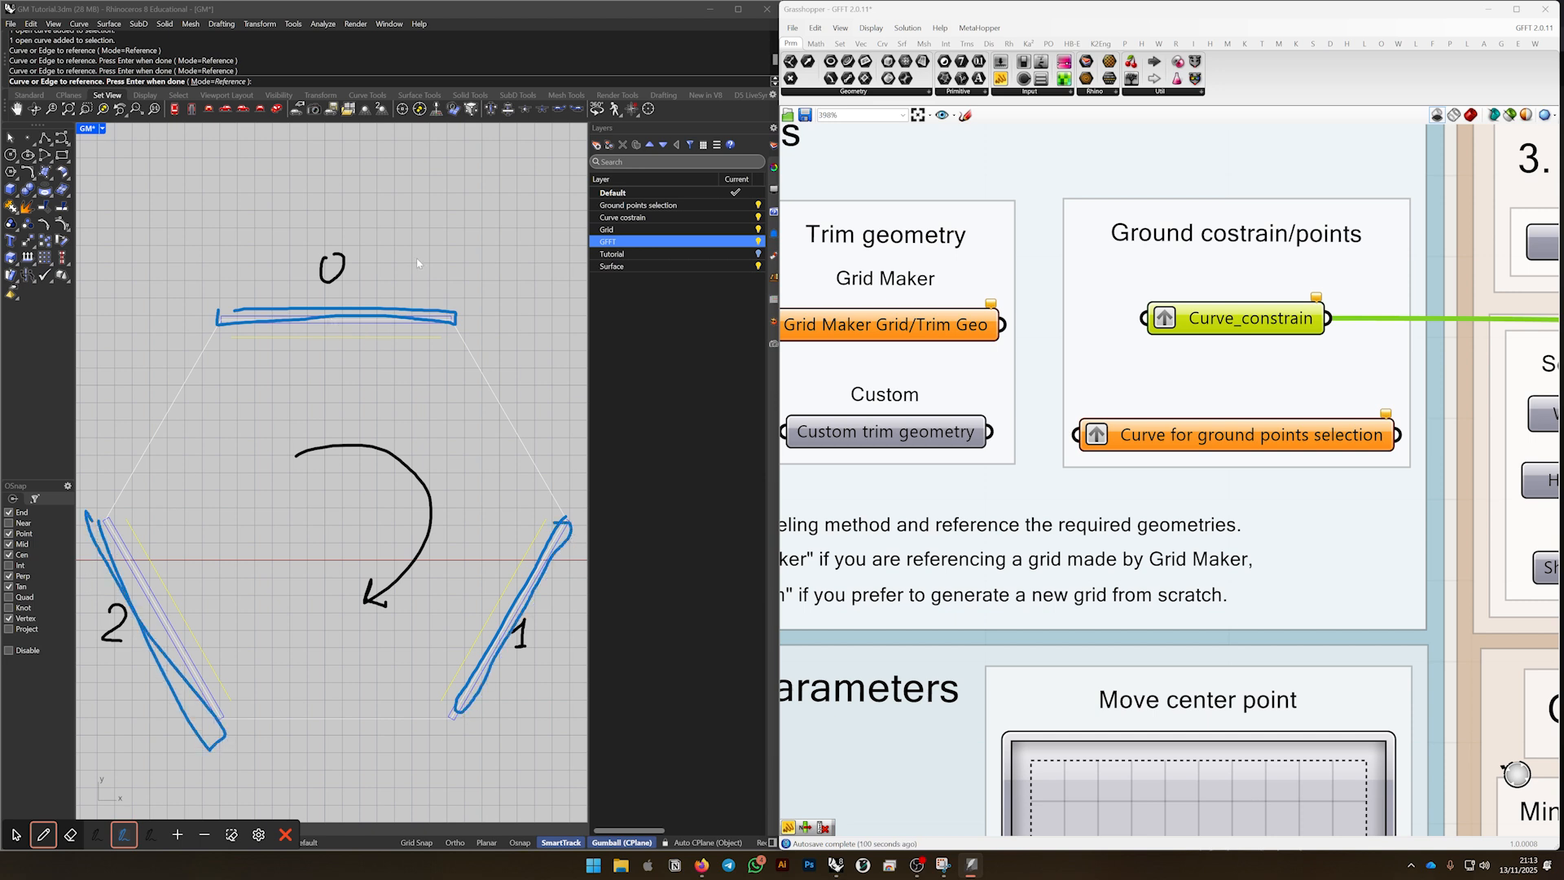
# Mark each of the three outlined ground strips with a blue handwritten label and close the annotation tool
pyautogui.moveTo(420, 254)
pyautogui.mouseDown()
pyautogui.moveTo(416, 274)
pyautogui.moveTo(425, 253)
pyautogui.mouseUp()
pyautogui.moveTo(554, 598); pyautogui.dragTo(560, 626)
pyautogui.moveTo(138, 698)
pyautogui.mouseDown()
pyautogui.moveTo(139, 725)
pyautogui.moveTo(168, 725)
pyautogui.mouseUp()
pyautogui.click(285, 834)
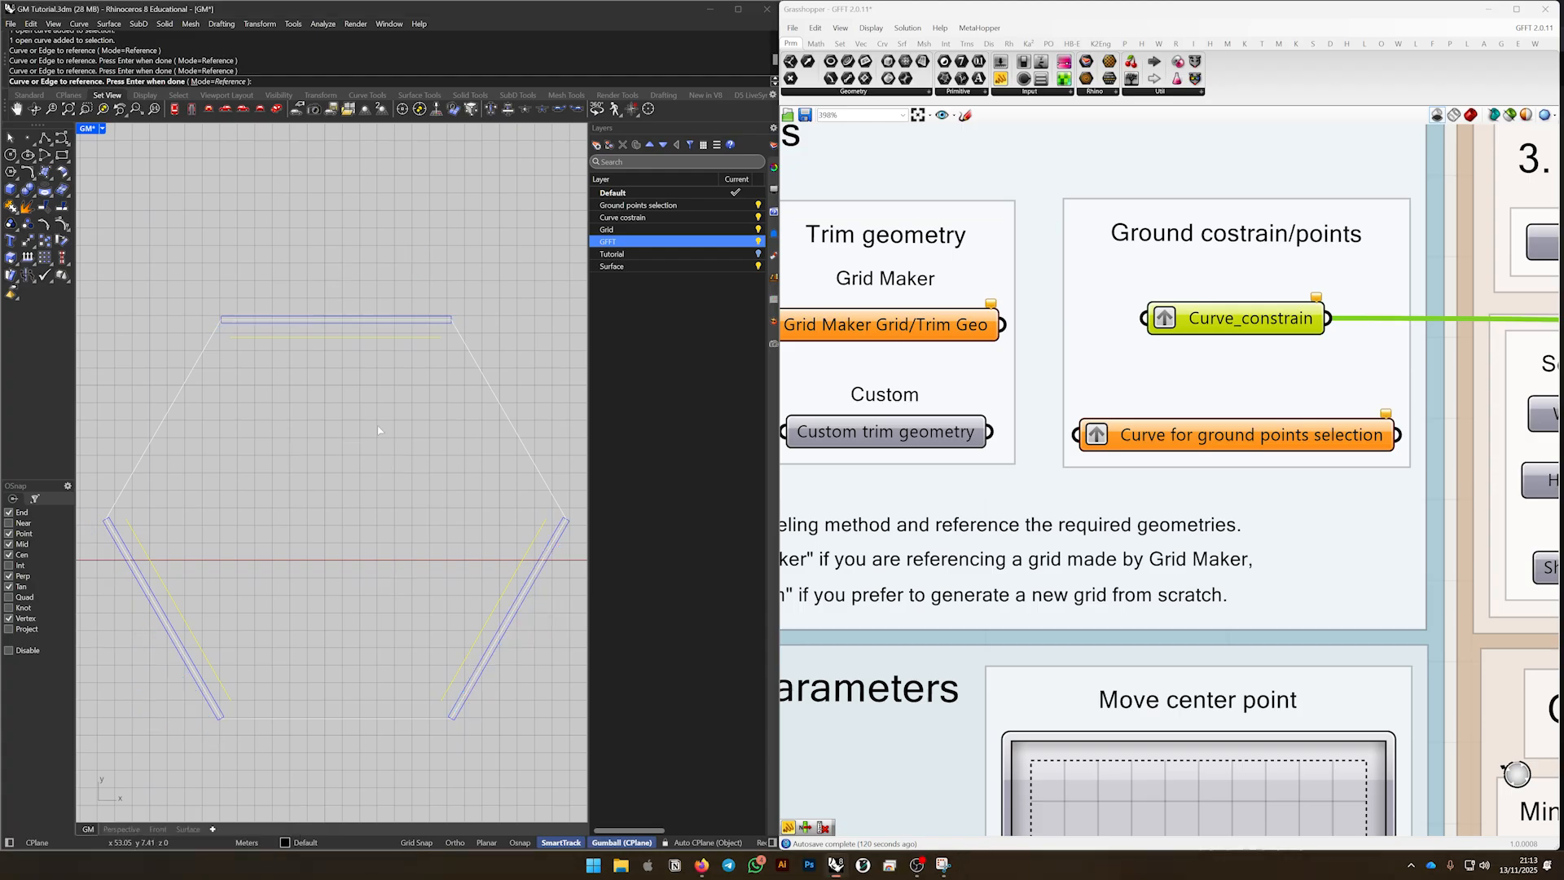
# Confirm the three picked red curves as the Curve_constrain input
pyautogui.scroll(-3, 378, 447)
pyautogui.scroll(-1, 1282, 389)
pyautogui.scroll(3, 342, 456)
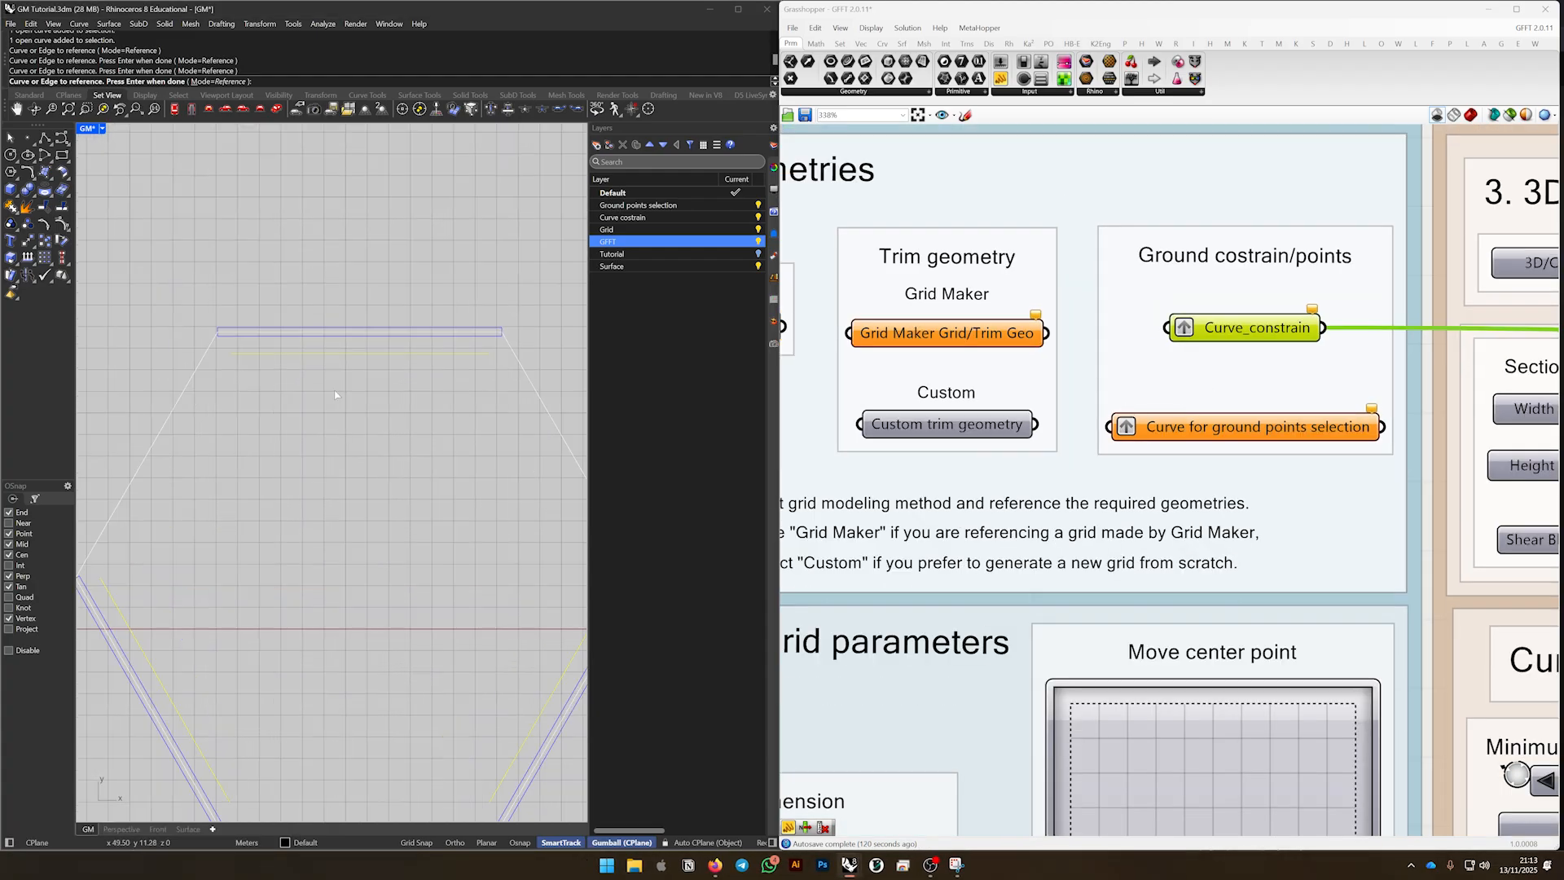
pyautogui.scroll(-2, 369, 456)
pyautogui.click(1283, 331)
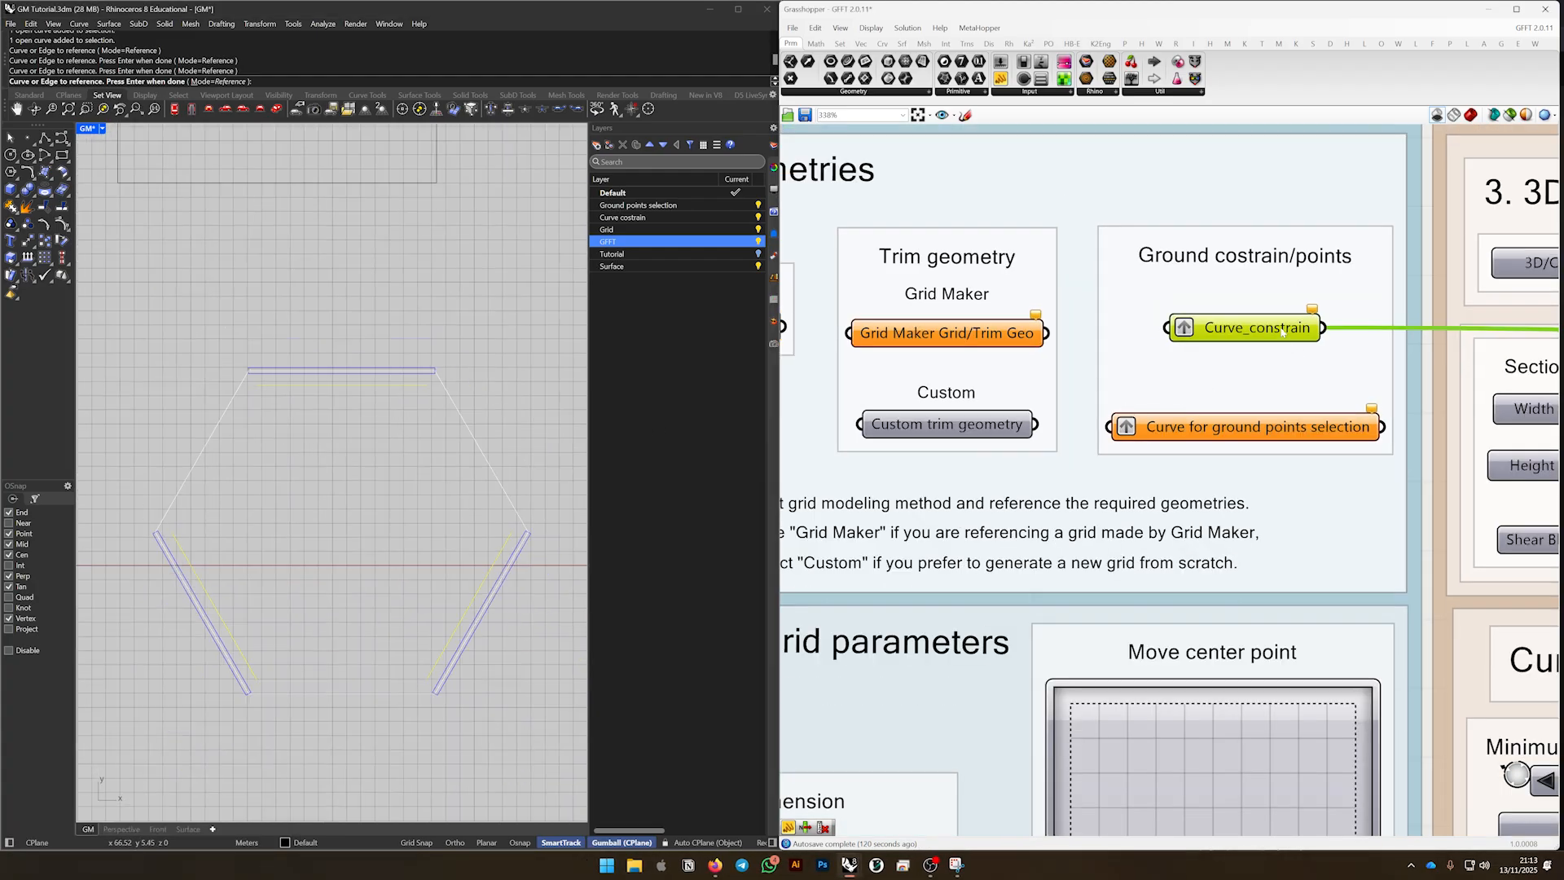
pyautogui.press('Return')
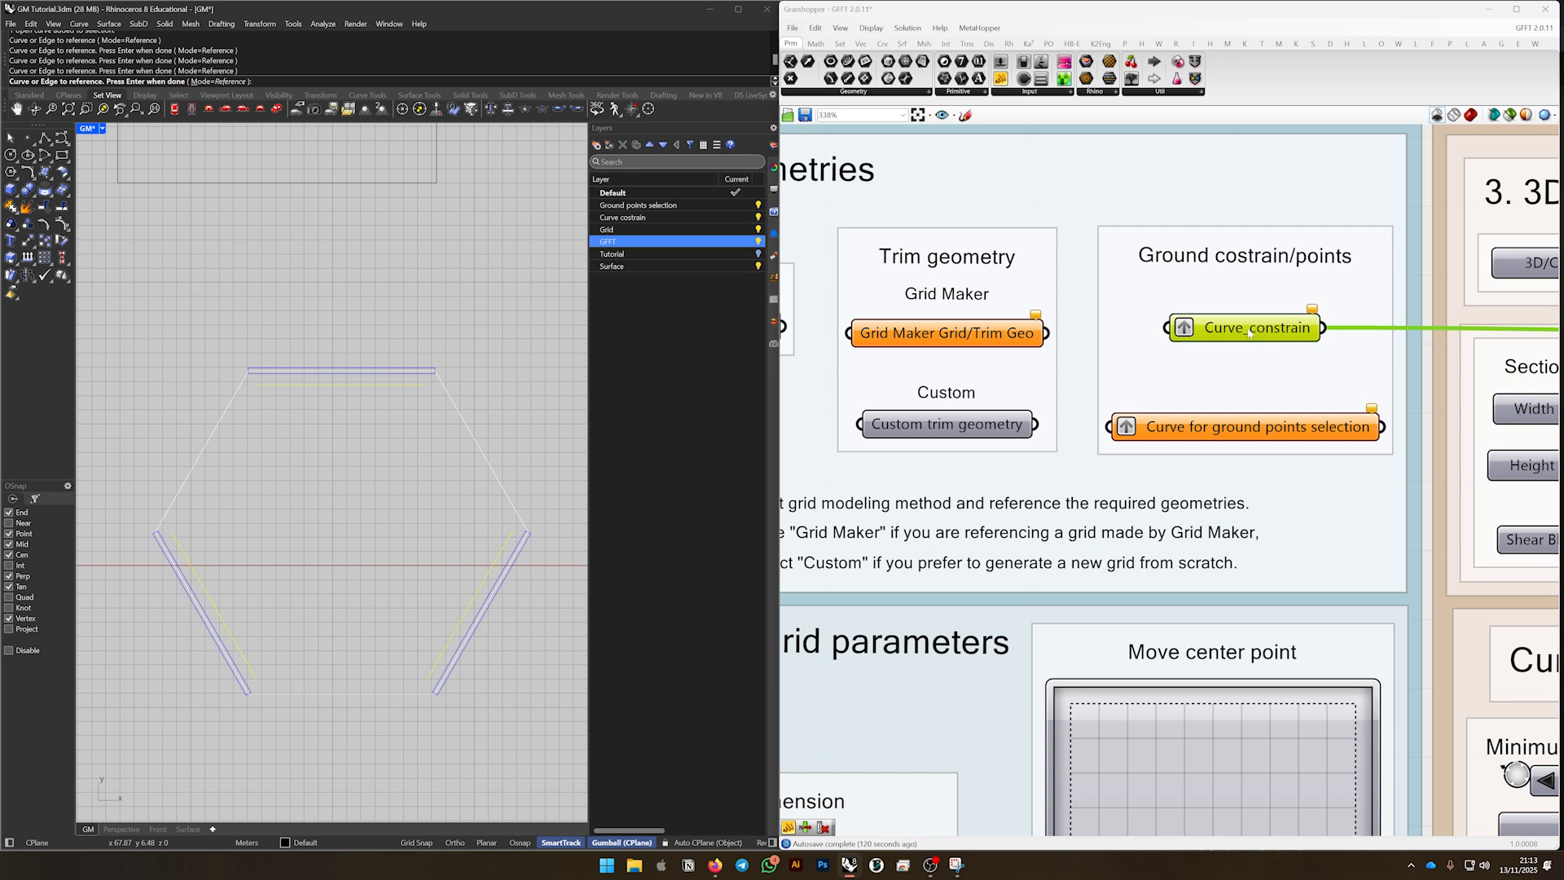
pyautogui.press('Return')
# Reference the three red curves in Curve_constrain again, picking them clockwise from the upper one
pyautogui.rightClick(1269, 330)
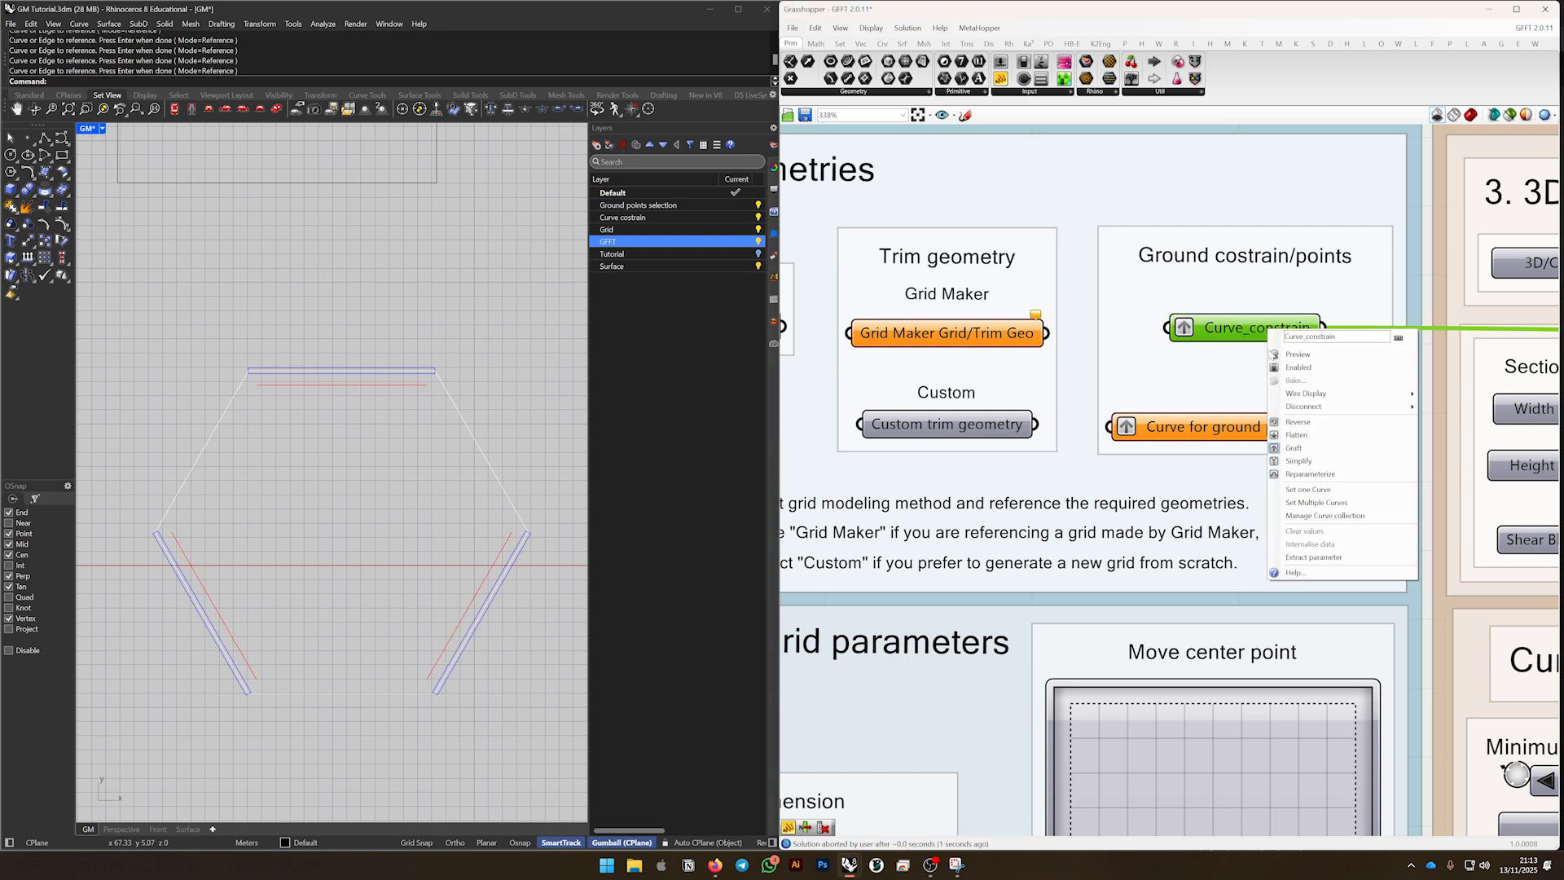
pyautogui.click(1308, 490)
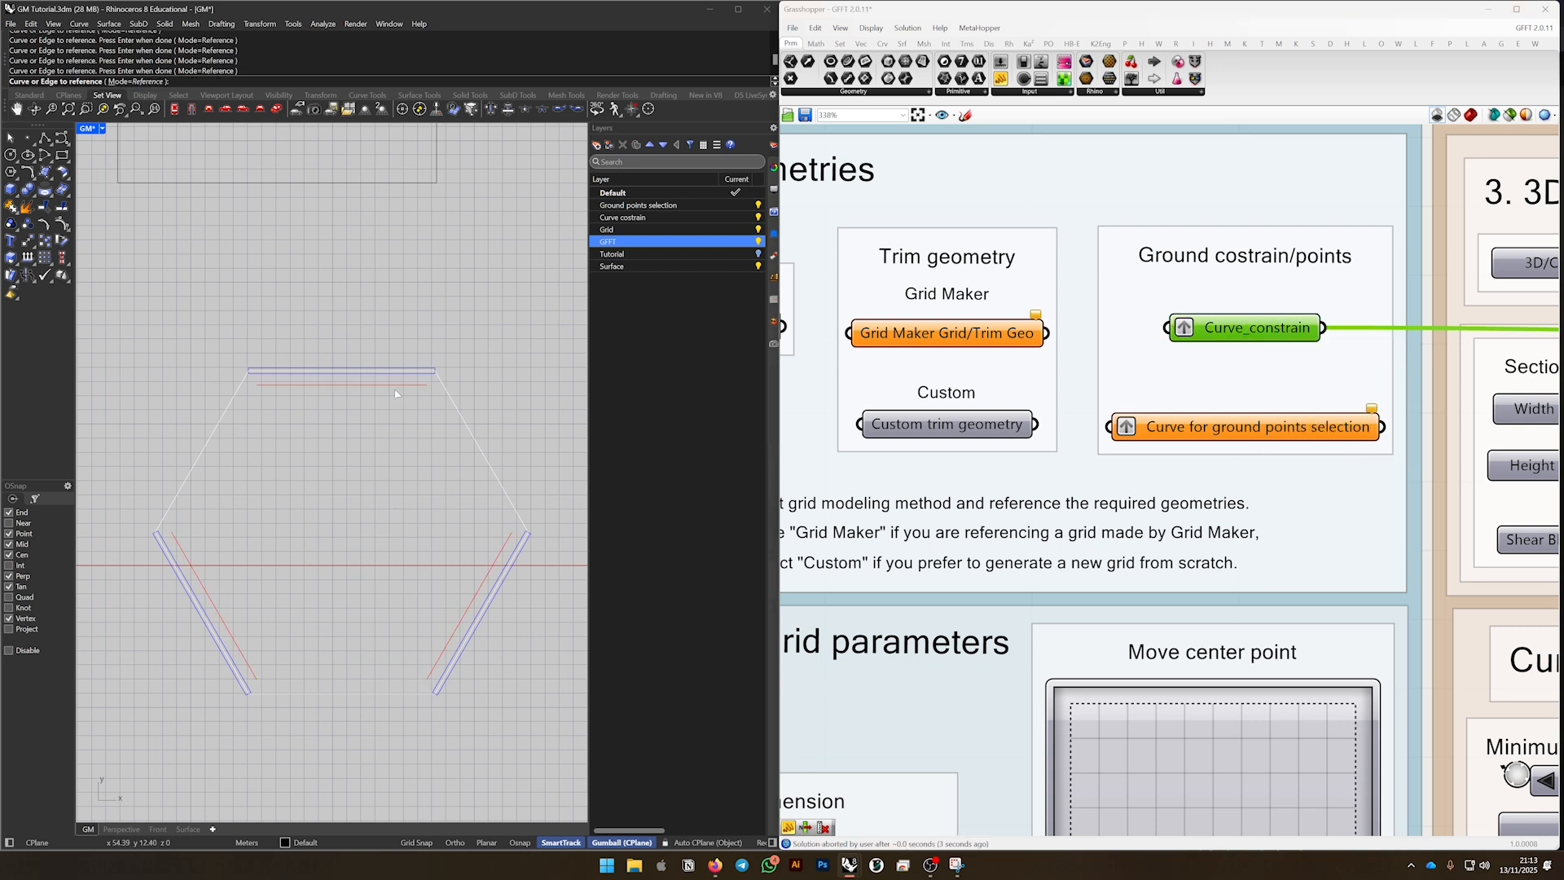
pyautogui.click(395, 391)
pyautogui.click(488, 570)
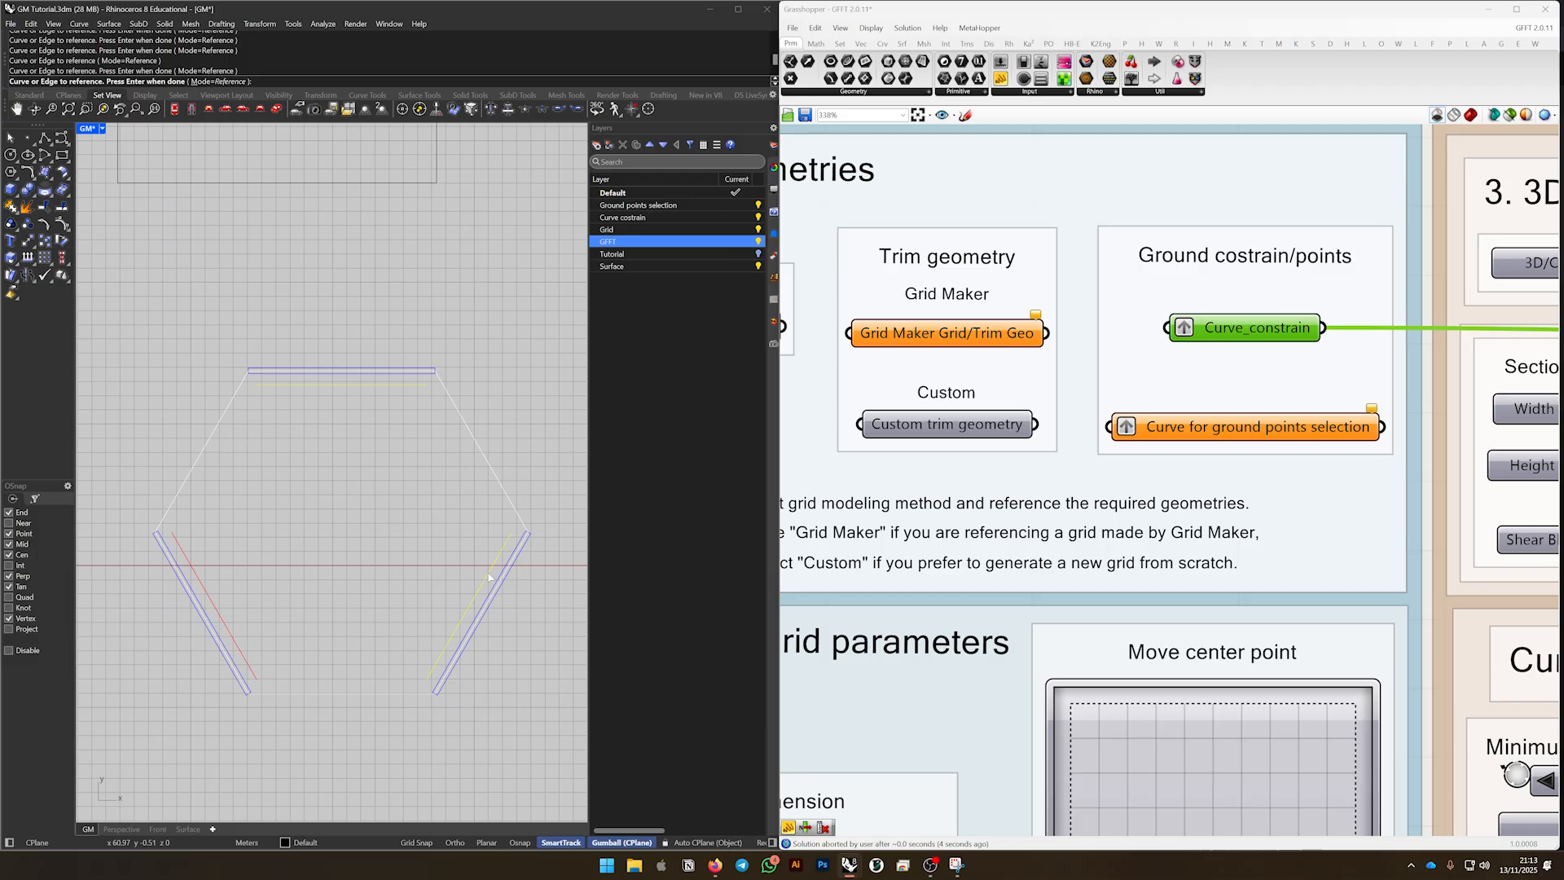
pyautogui.click(195, 583)
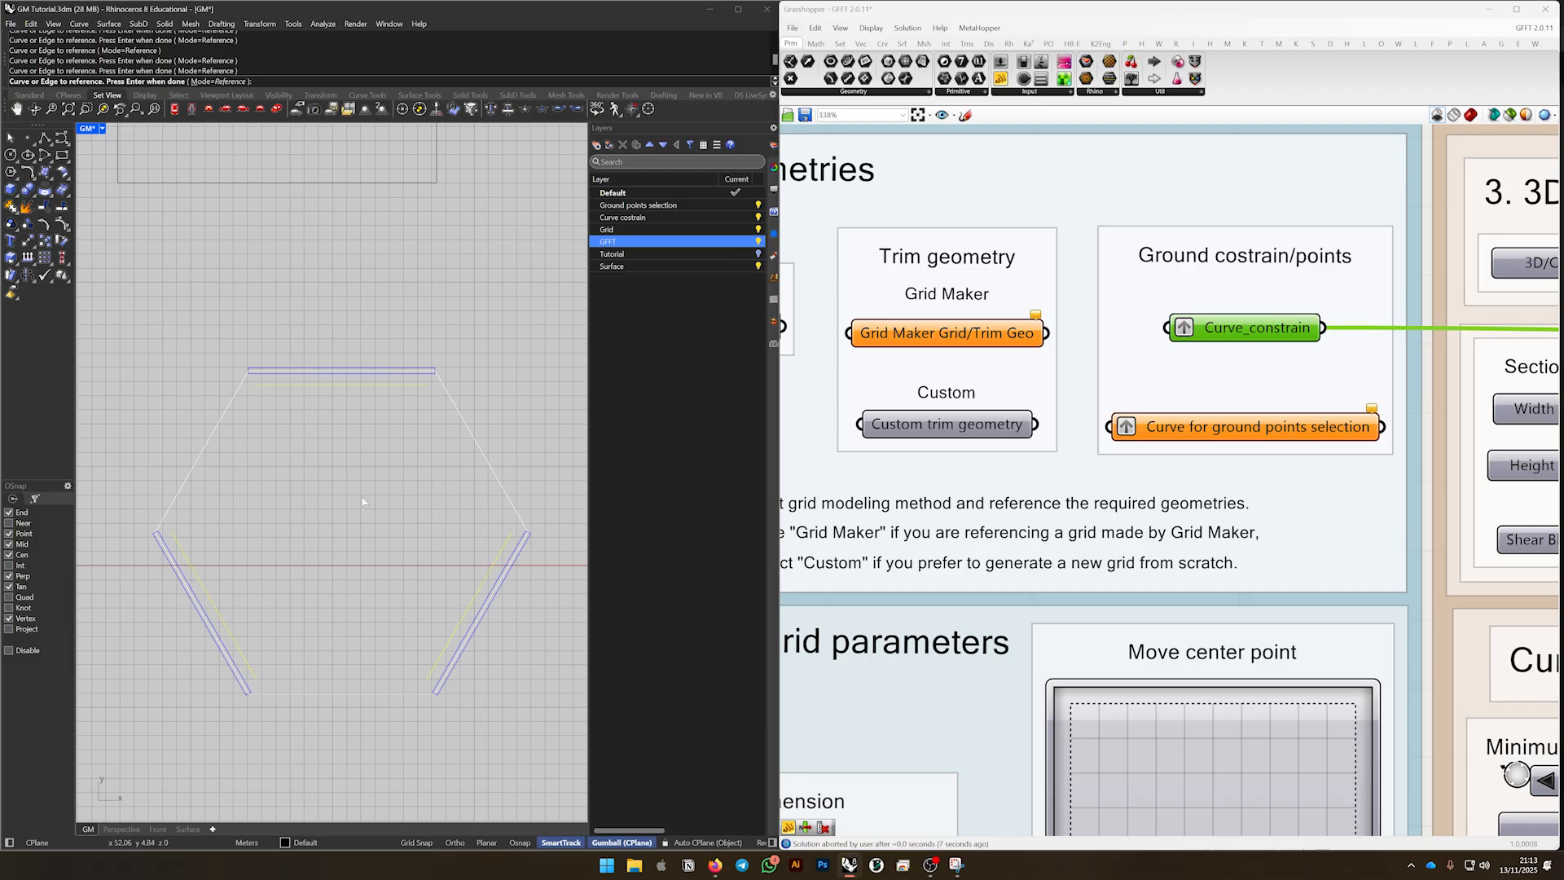
pyautogui.press('Return')
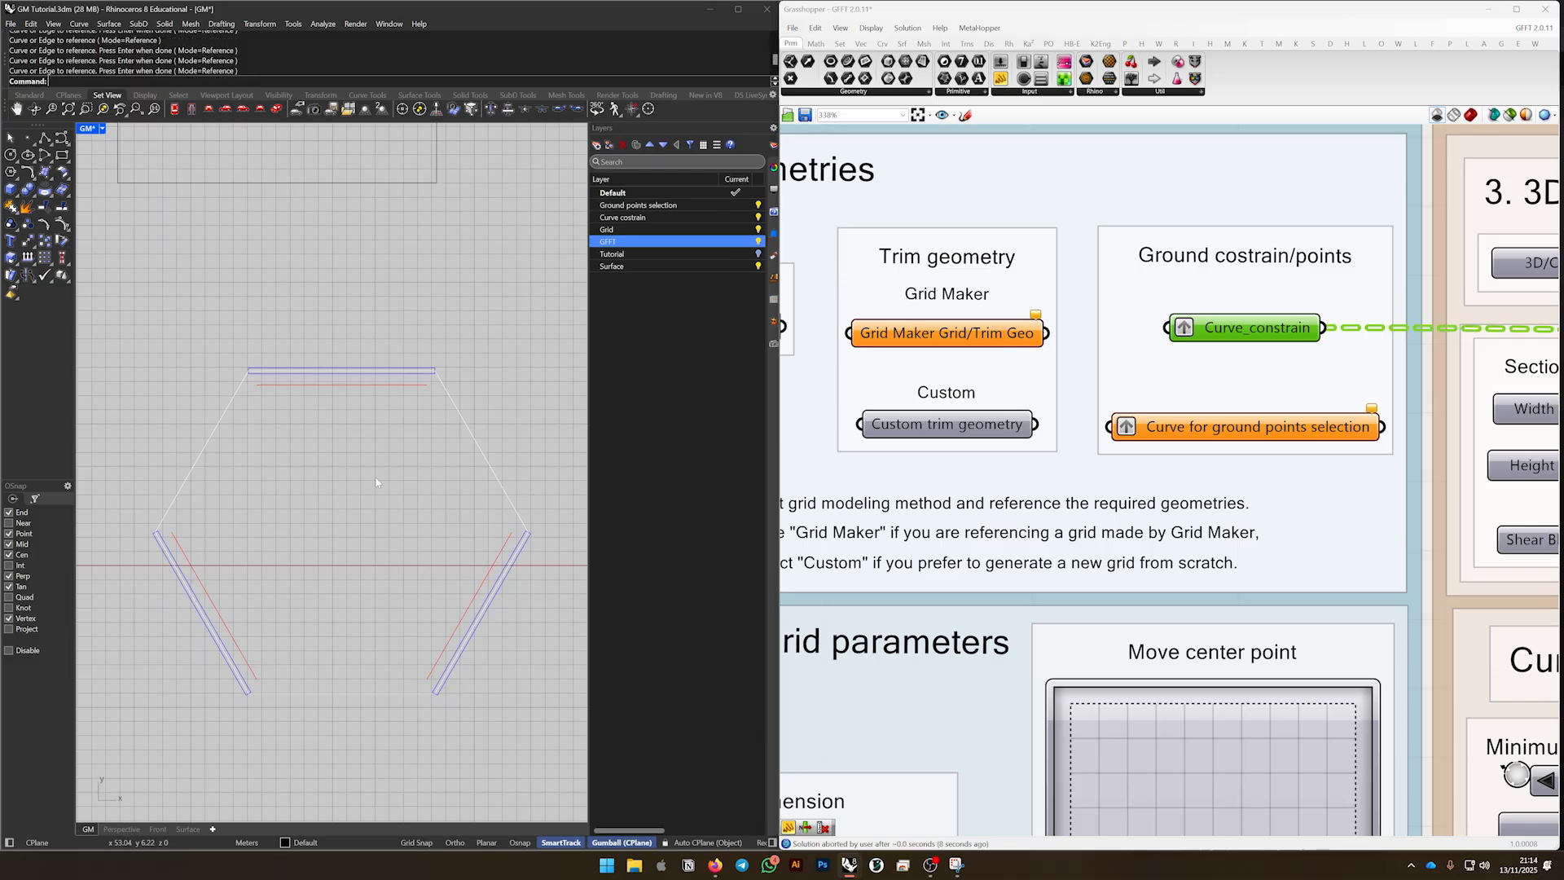
# Set the three closed ground strips, picked clockwise from the upper one, as multiple curves in Curve for ground points selection
pyautogui.click(1305, 430)
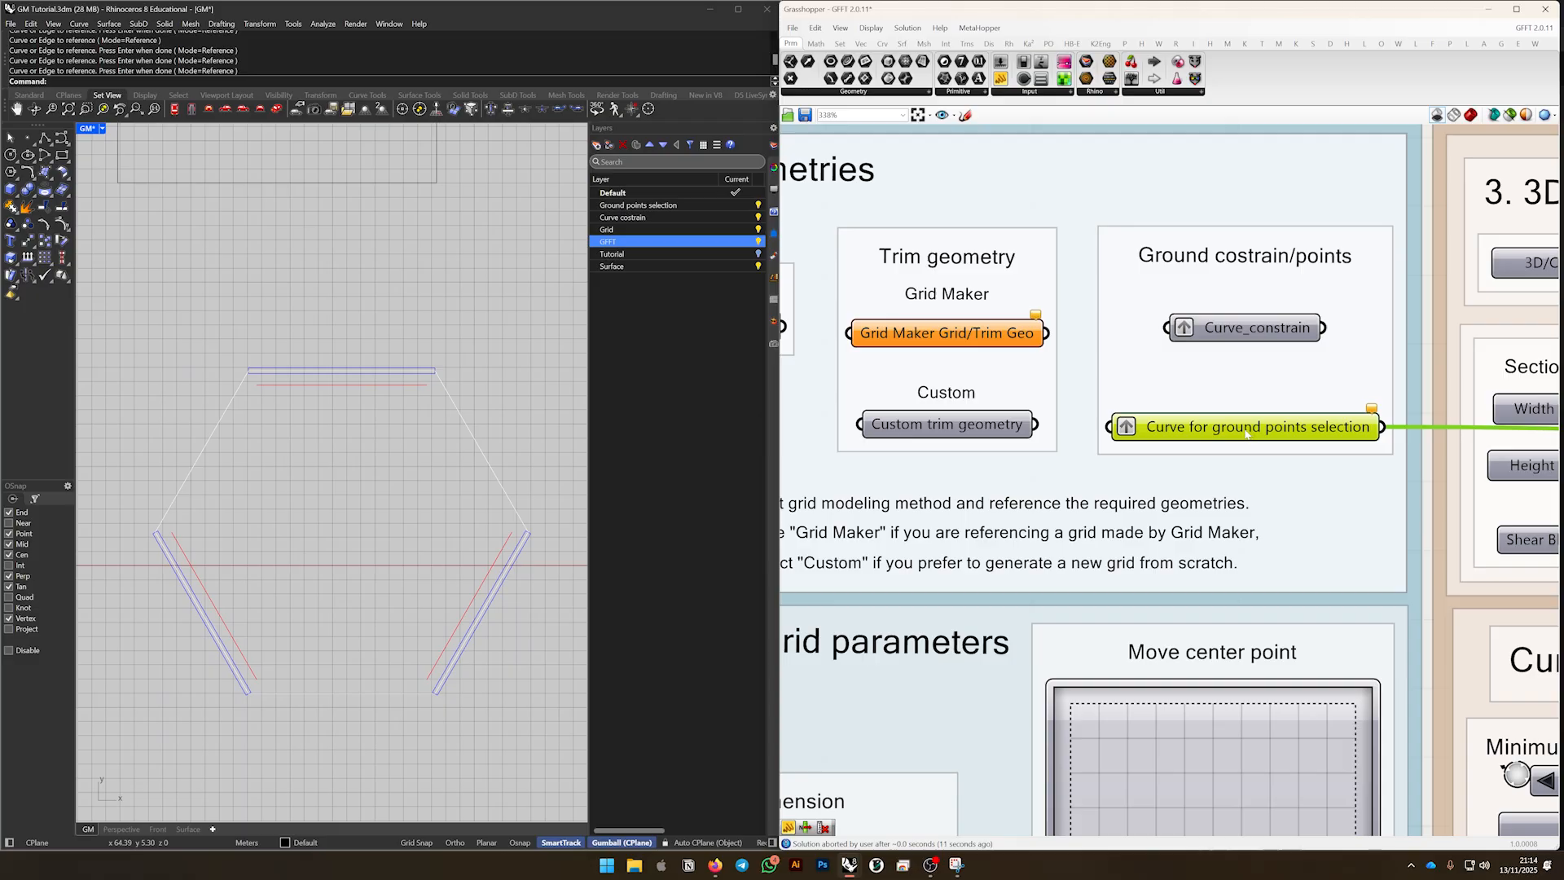
pyautogui.rightClick(1247, 435)
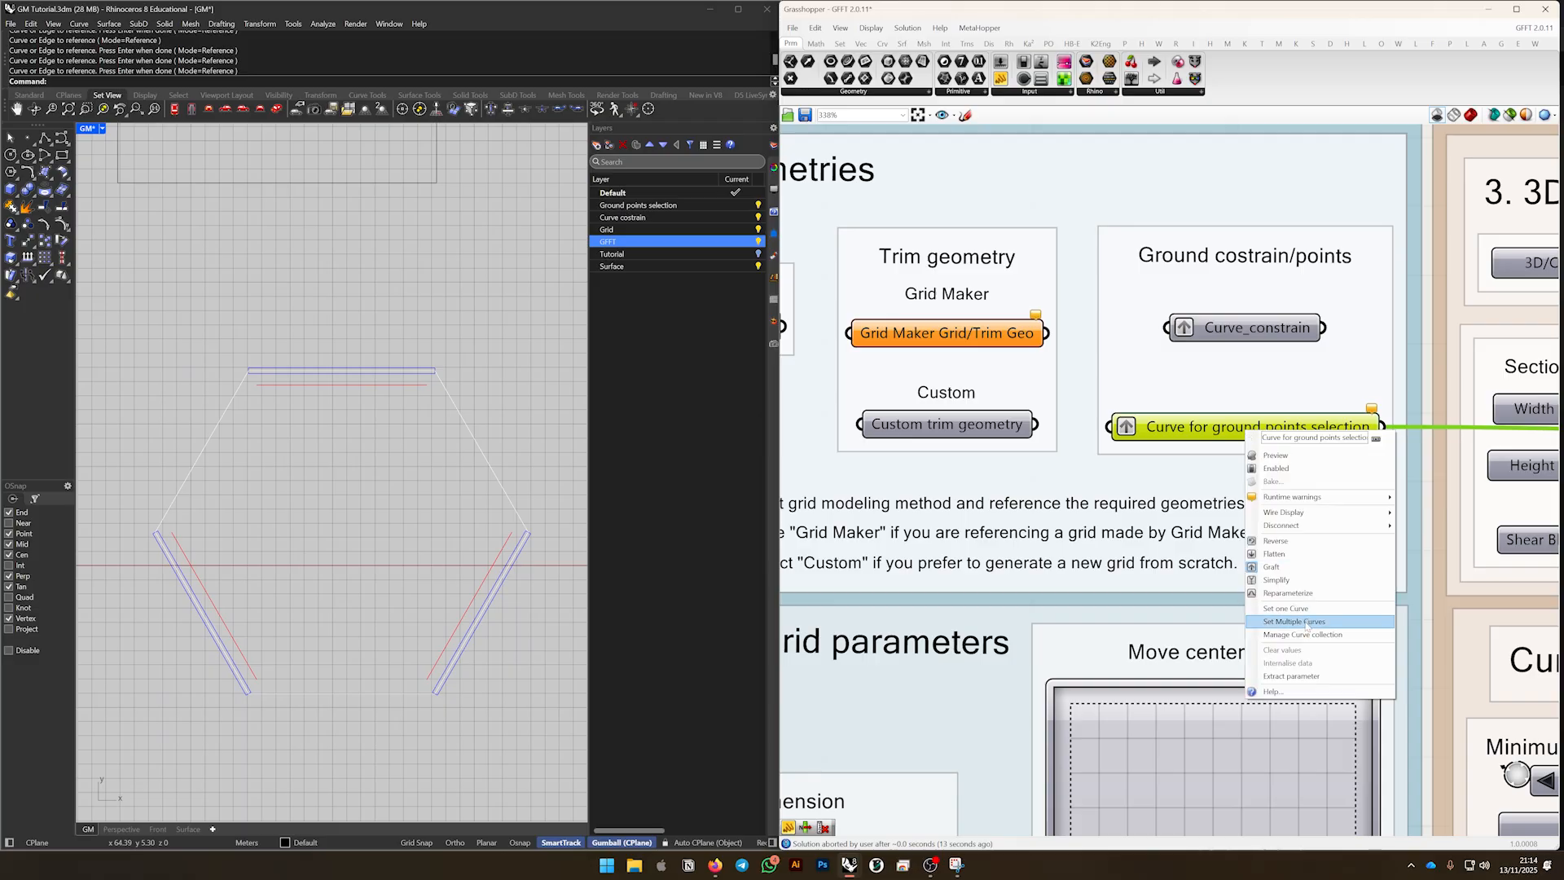
pyautogui.click(1307, 623)
pyautogui.scroll(2, 293, 375)
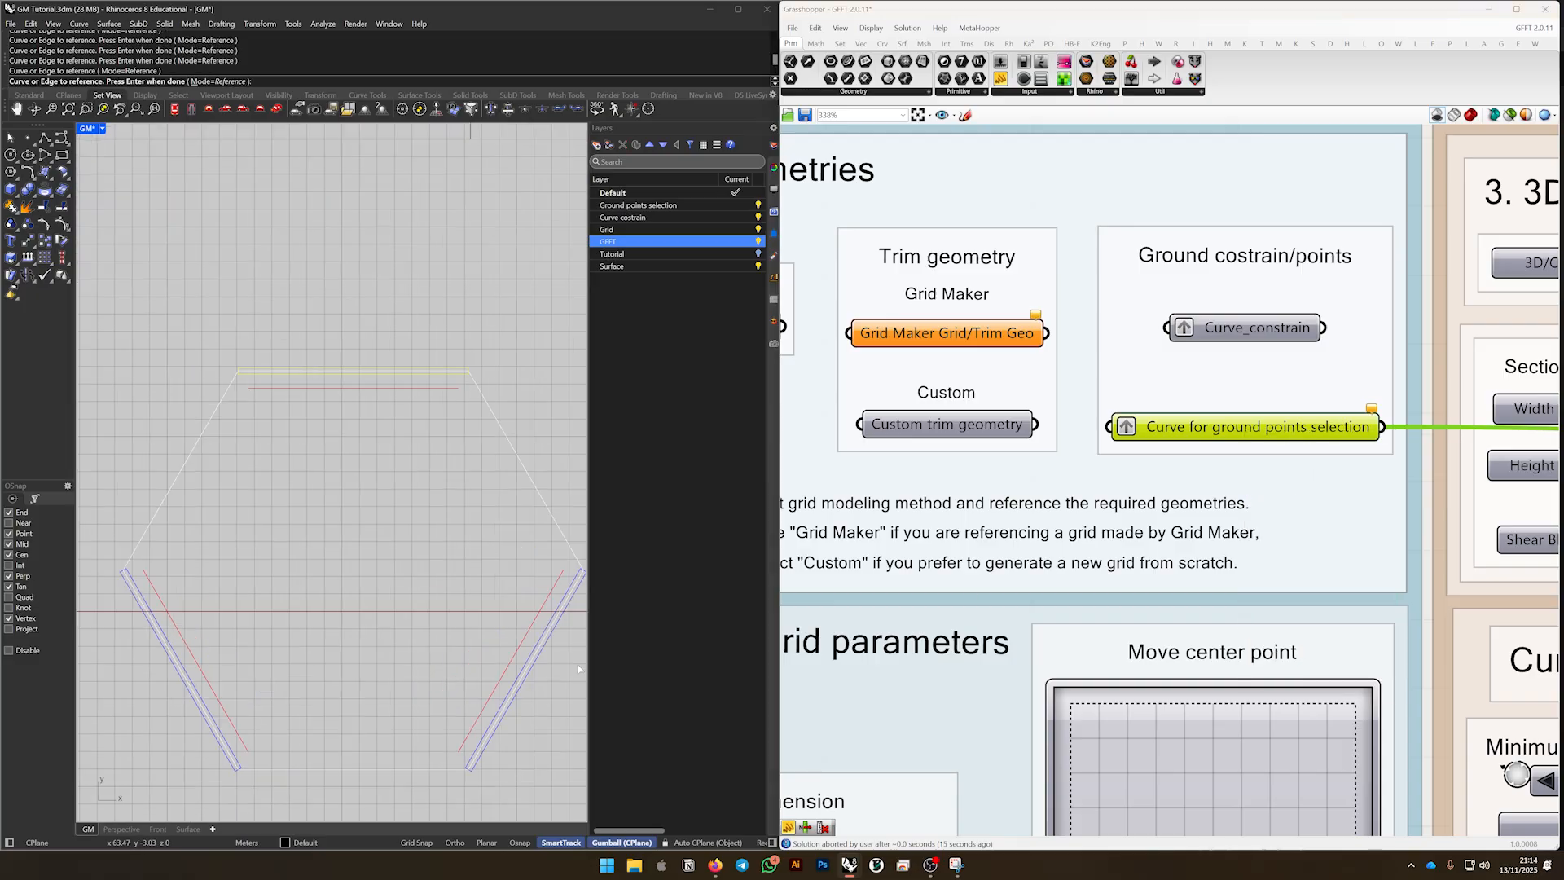
pyautogui.click(541, 657)
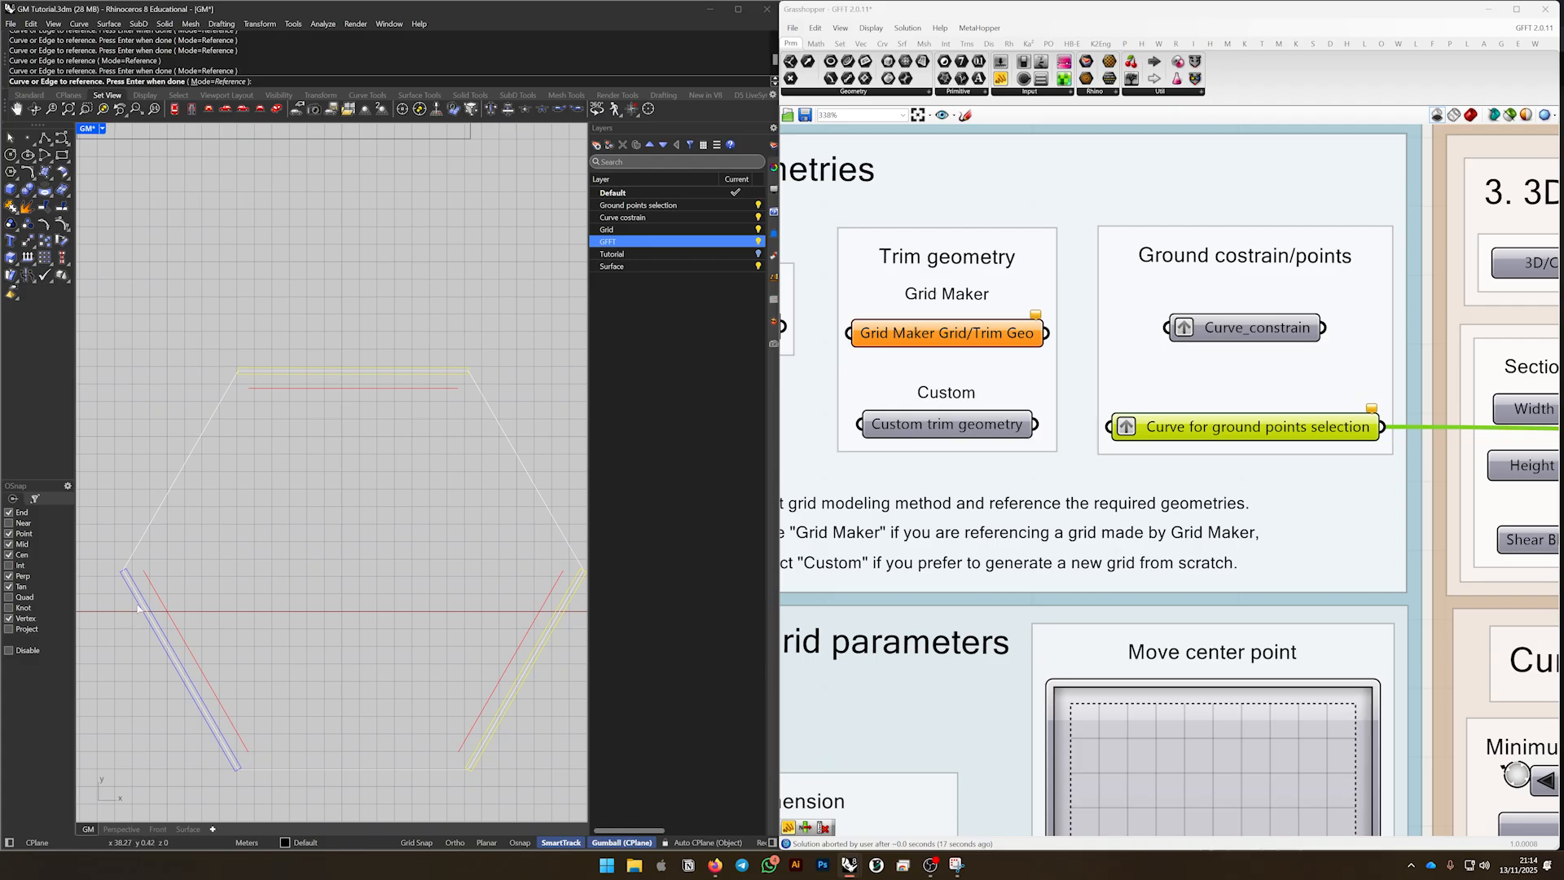
pyautogui.click(138, 609)
pyautogui.press('Return')
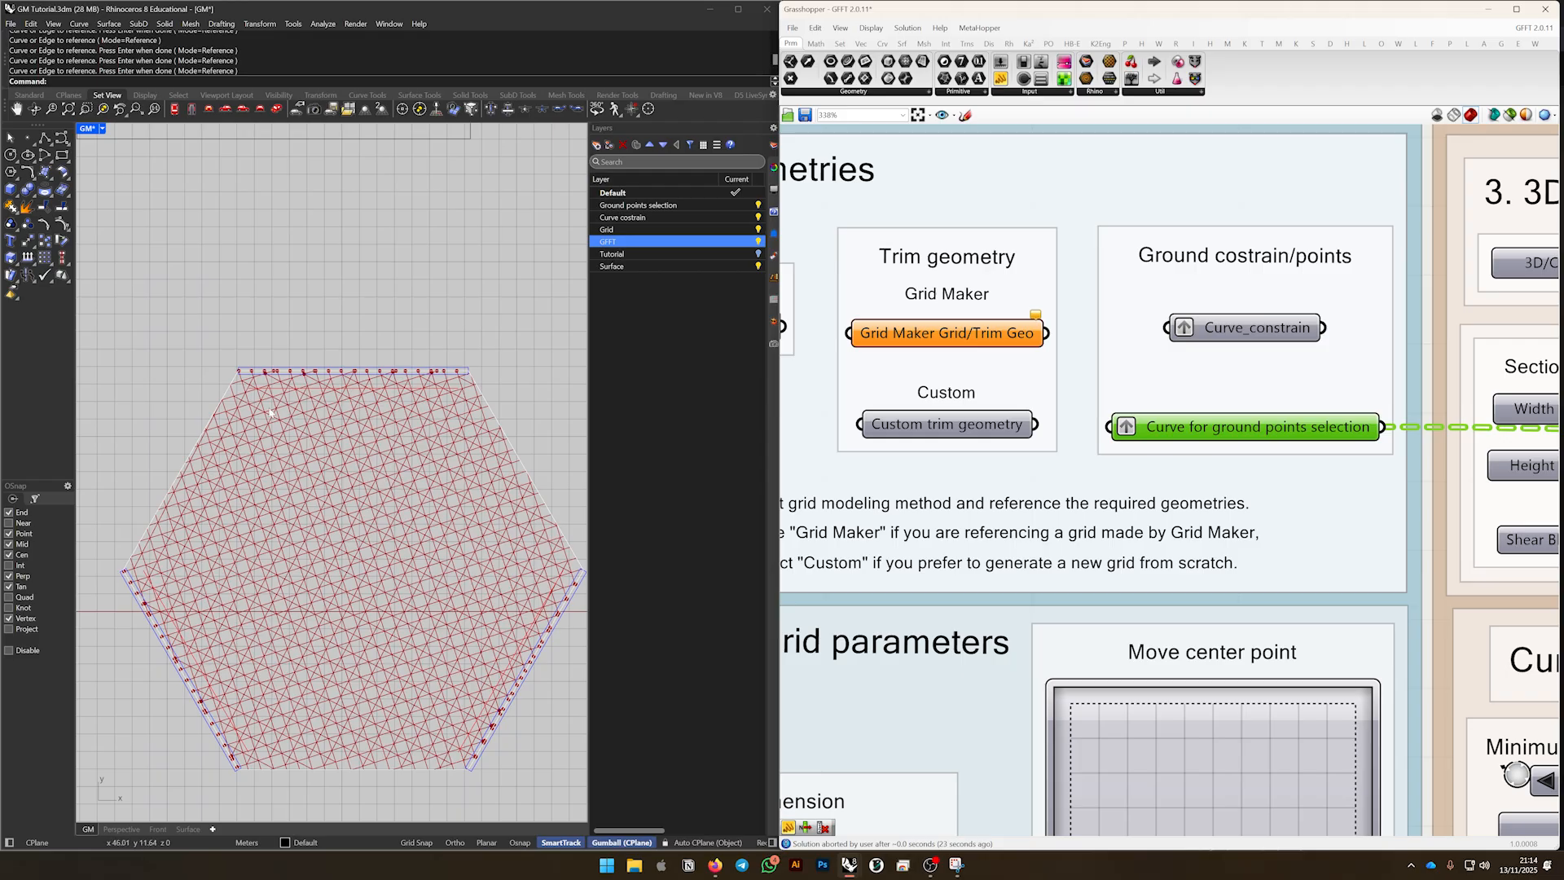
# Examine the ground points along the hexagonal grid's edges and the separate curved grid made with Grid Maker
pyautogui.scroll(5, 287, 376)
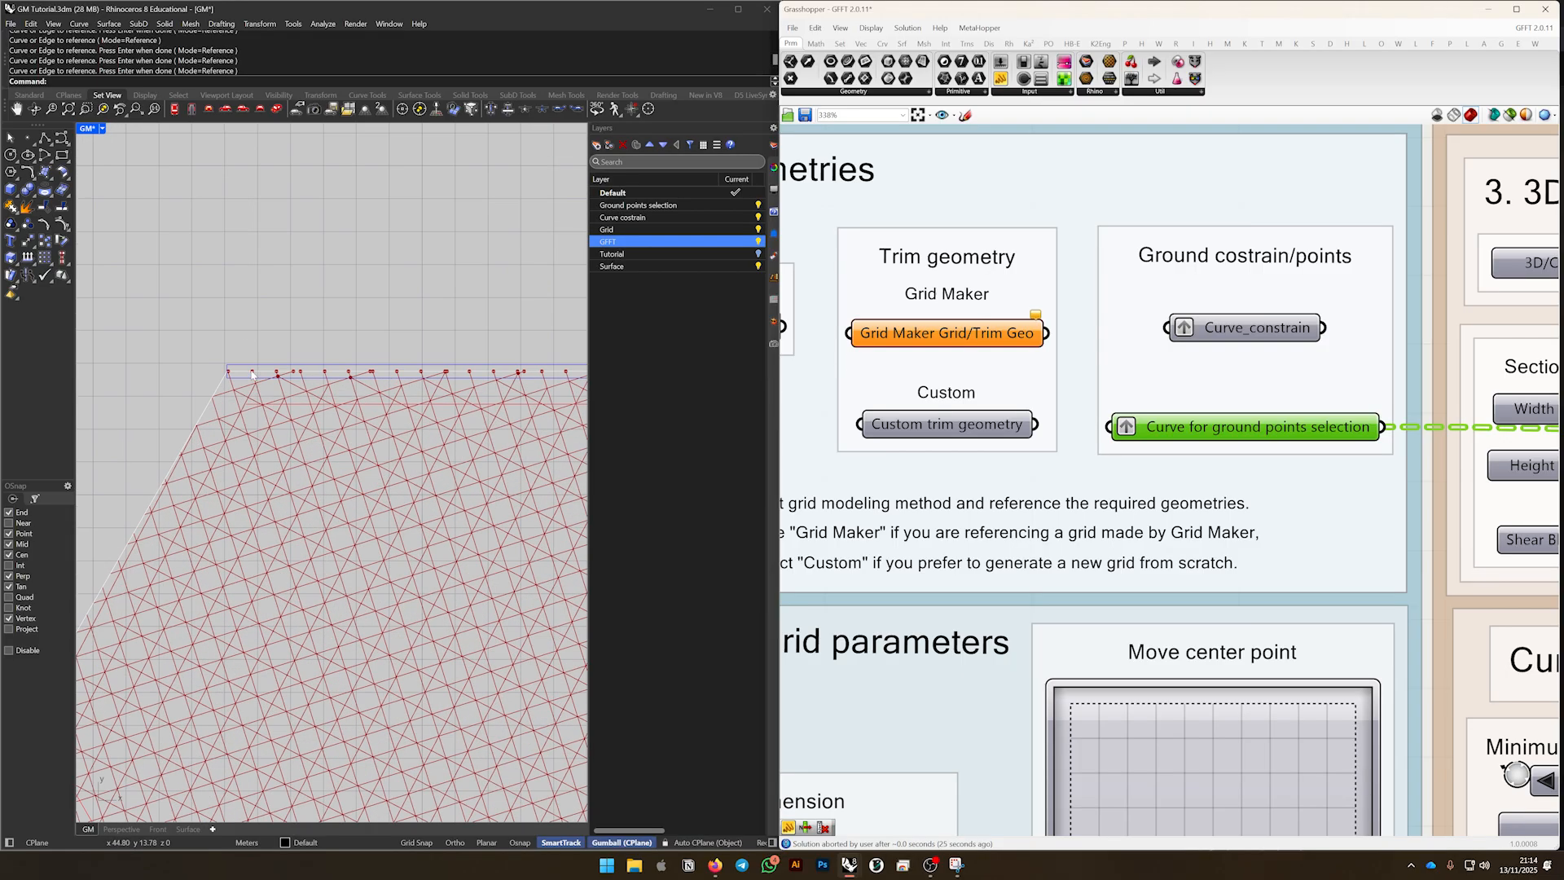
pyautogui.scroll(-16, 261, 394)
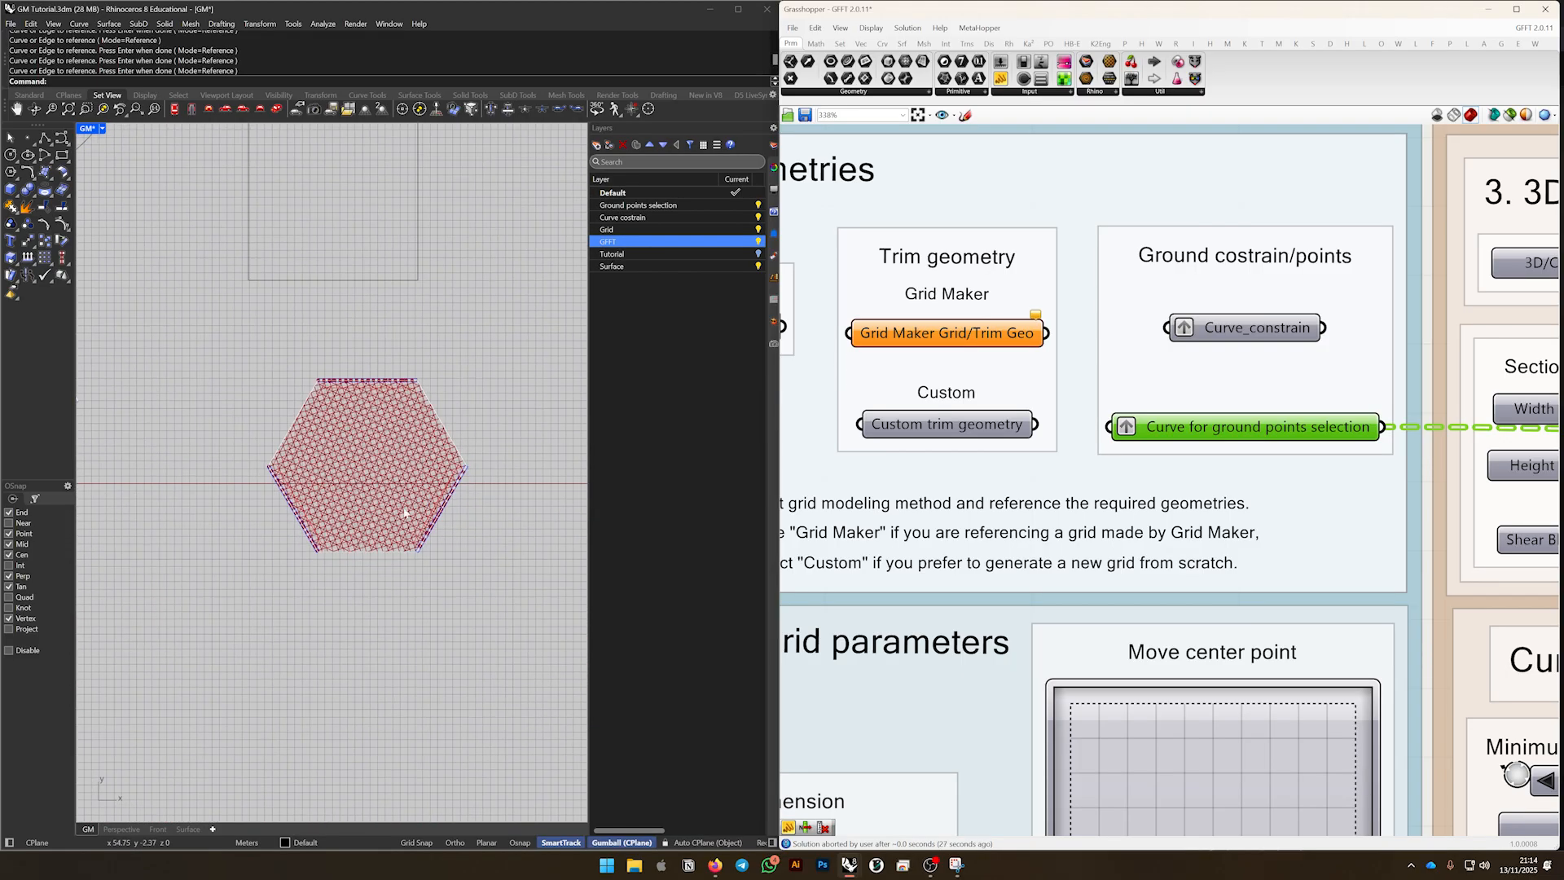
pyautogui.scroll(8, 405, 511)
pyautogui.scroll(-4, 813, 392)
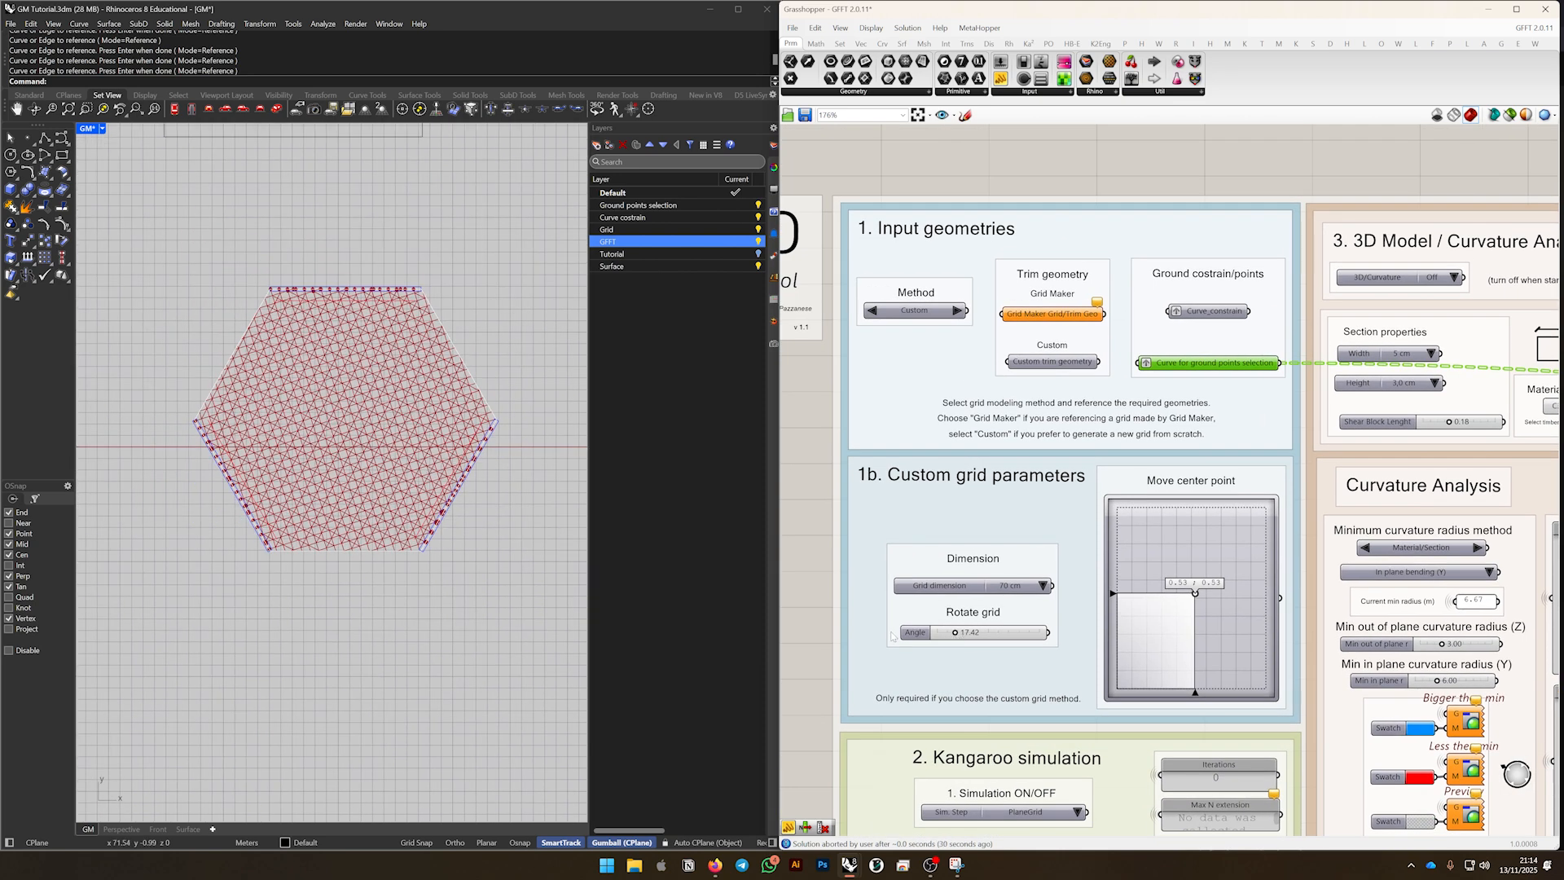
pyautogui.scroll(-3, 489, 521)
pyautogui.scroll(1, 365, 458)
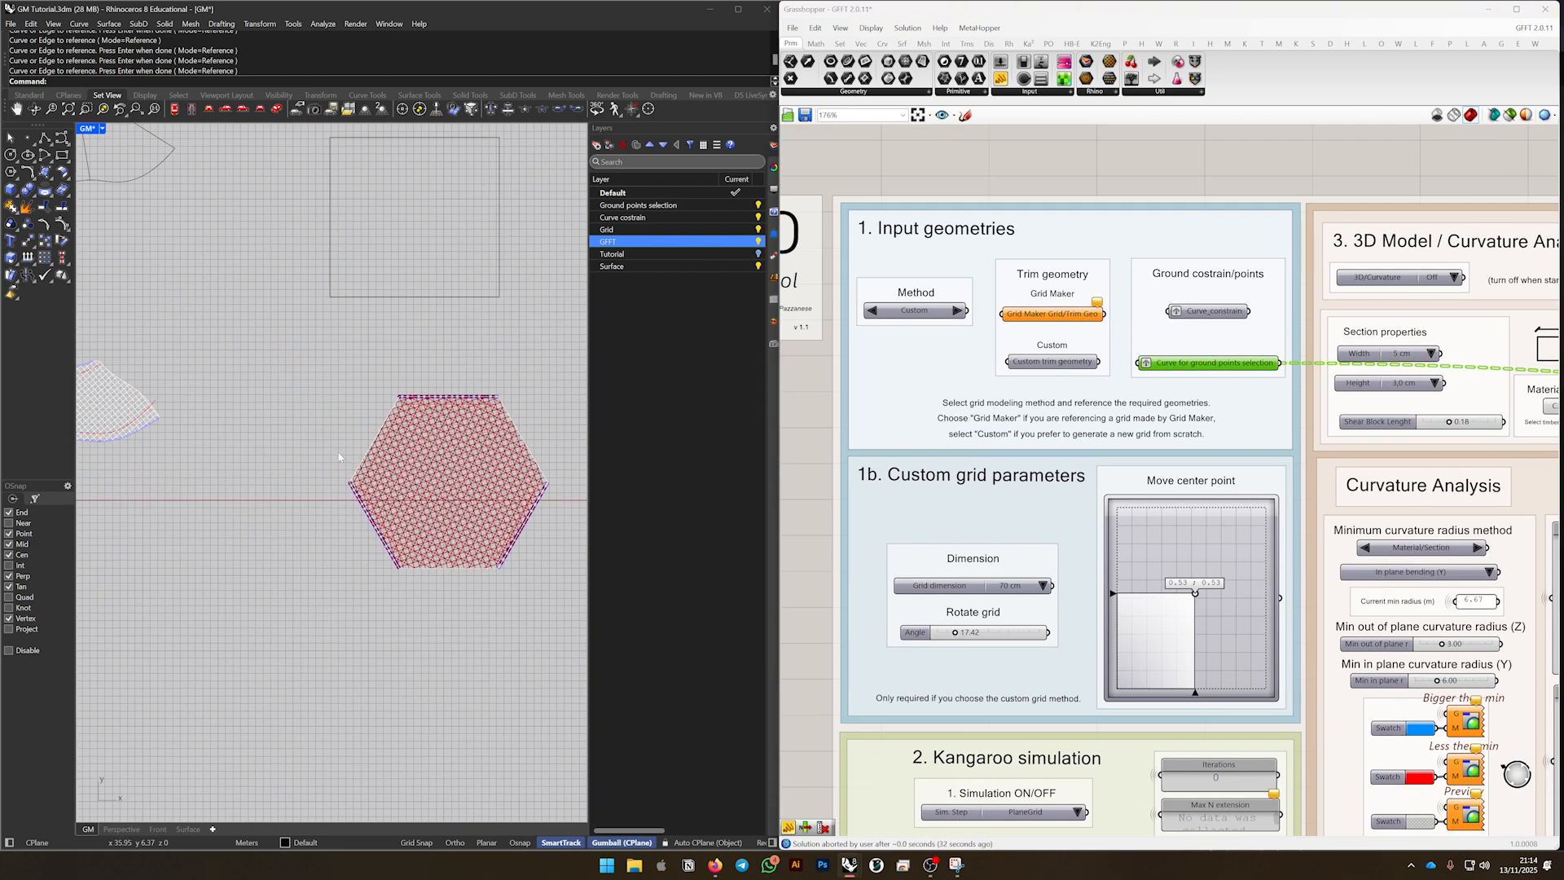
pyautogui.moveTo(339, 456); pyautogui.dragTo(410, 464, button='right')
pyautogui.moveTo(285, 446); pyautogui.dragTo(326, 457, button='right')
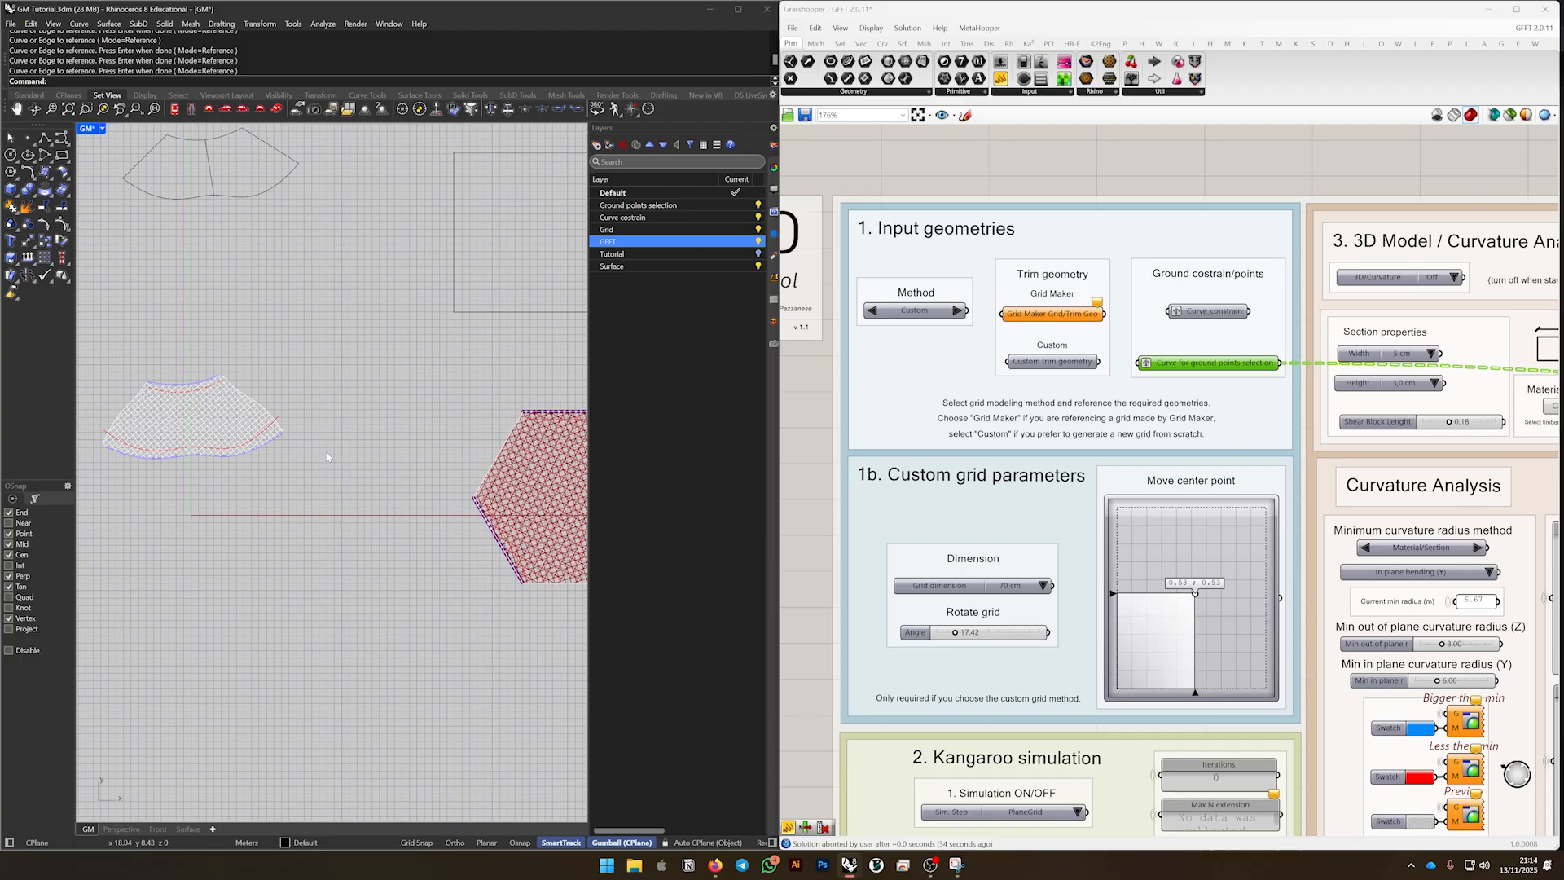
pyautogui.scroll(4, 338, 454)
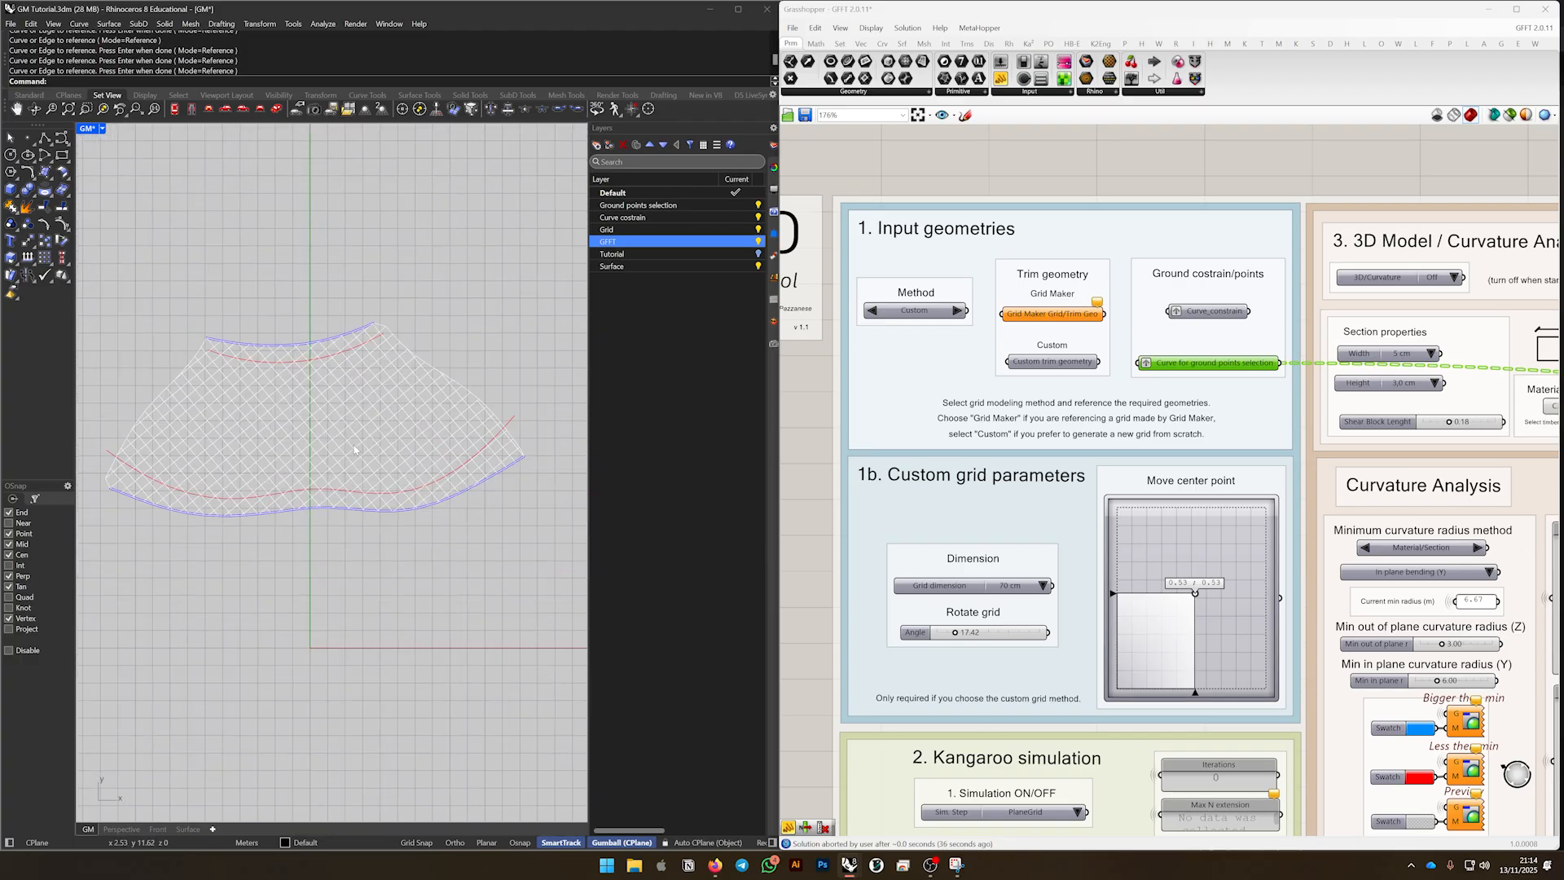
# Set the input geometry Method to Grid Maker
pyautogui.click(924, 312)
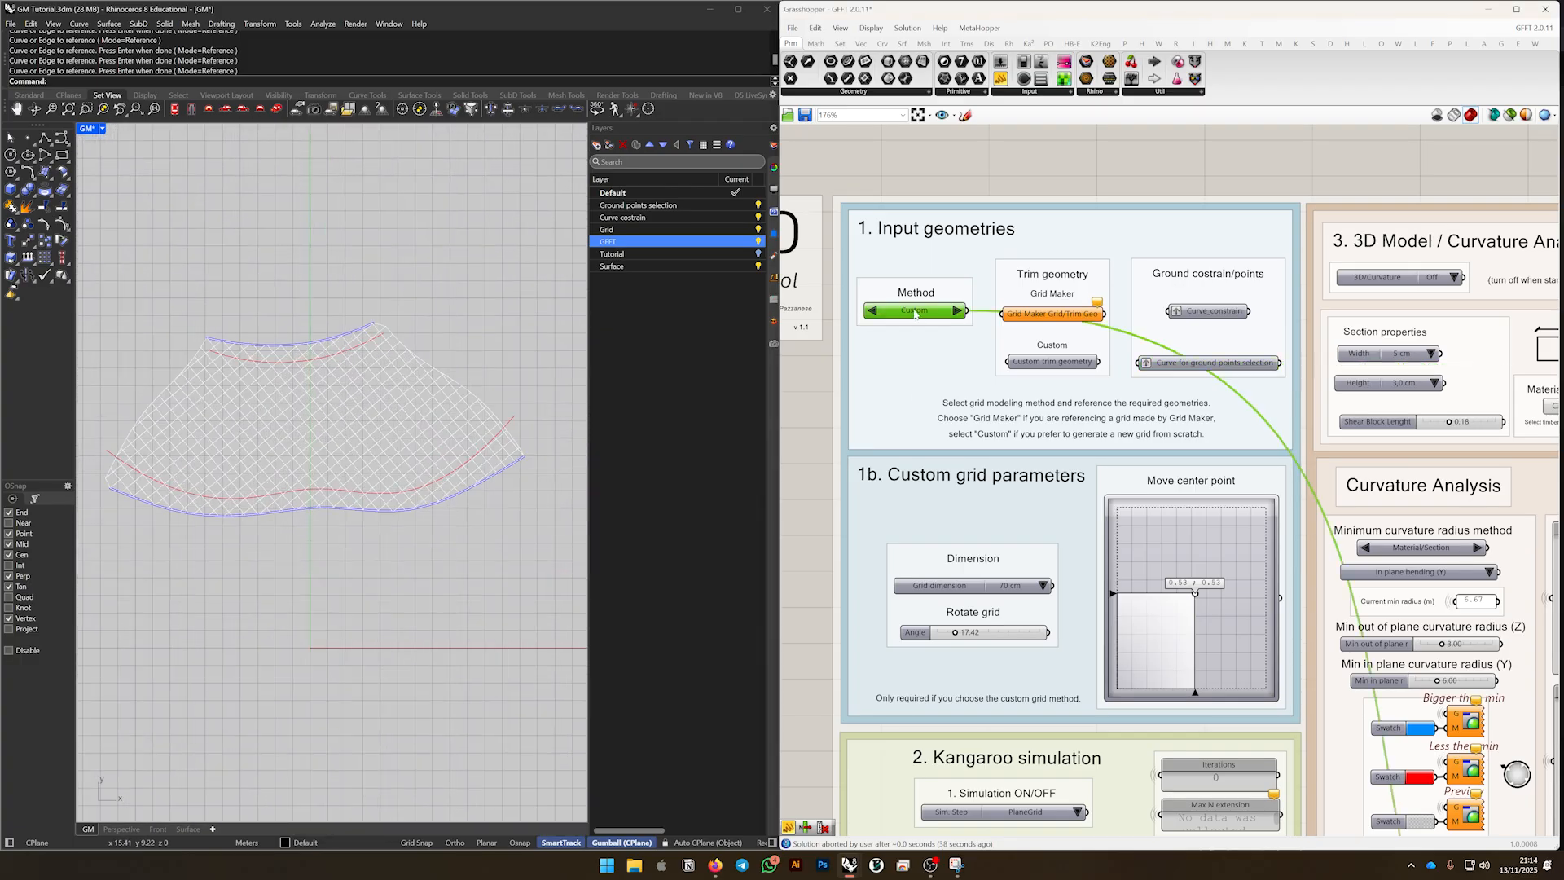
pyautogui.scroll(3, 955, 312)
pyautogui.click(962, 312)
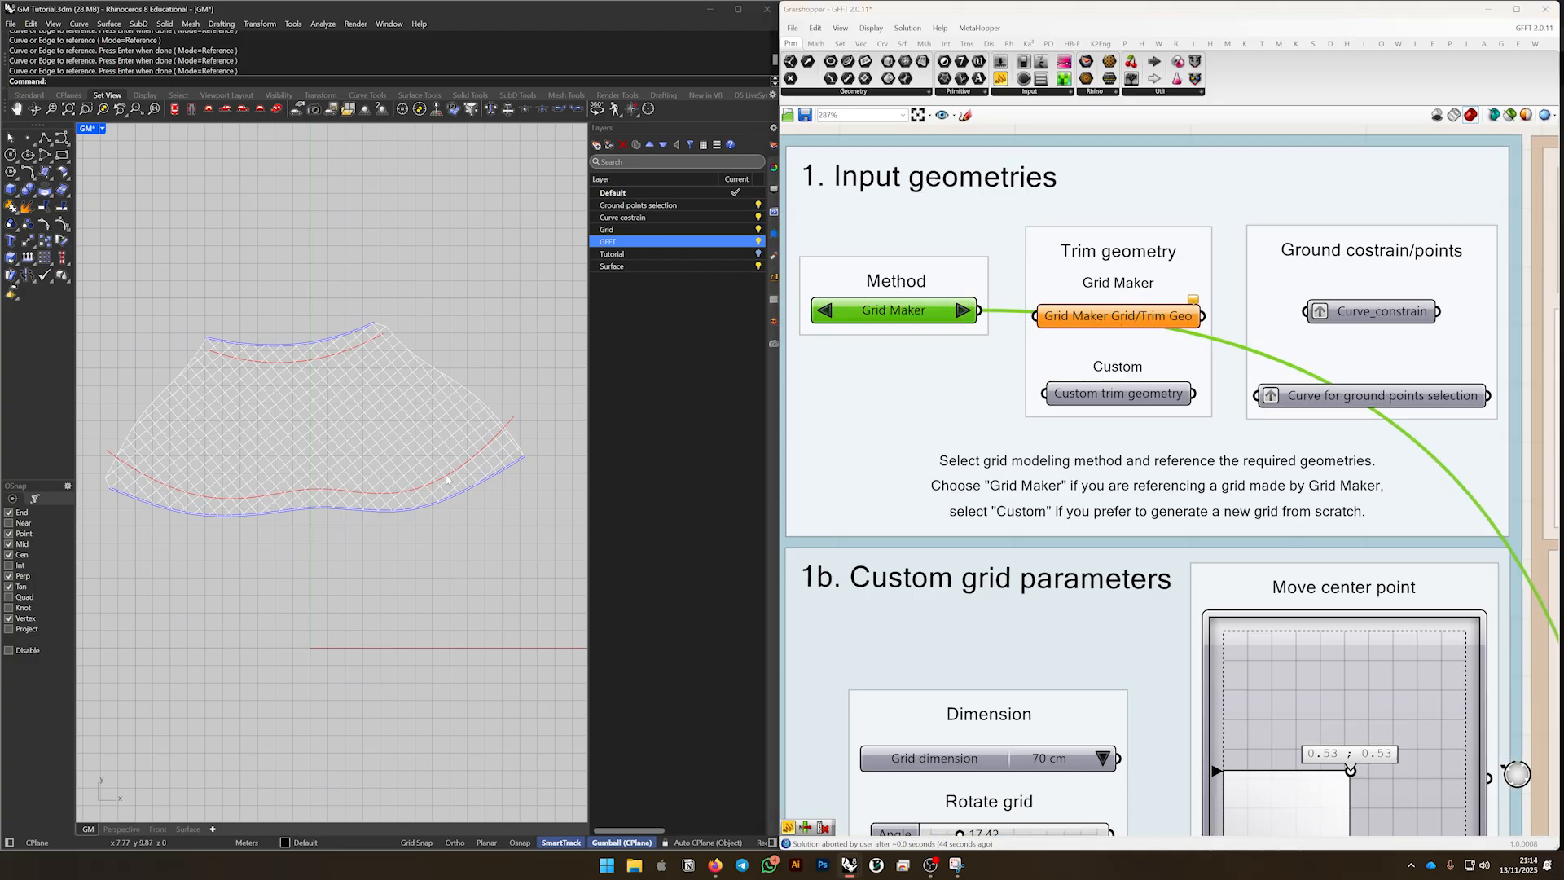
# Select the grouped Grid Maker grid curves and reference them as multiple geometries in Grid Maker Grid/Trim Geo
pyautogui.scroll(-3, 972, 371)
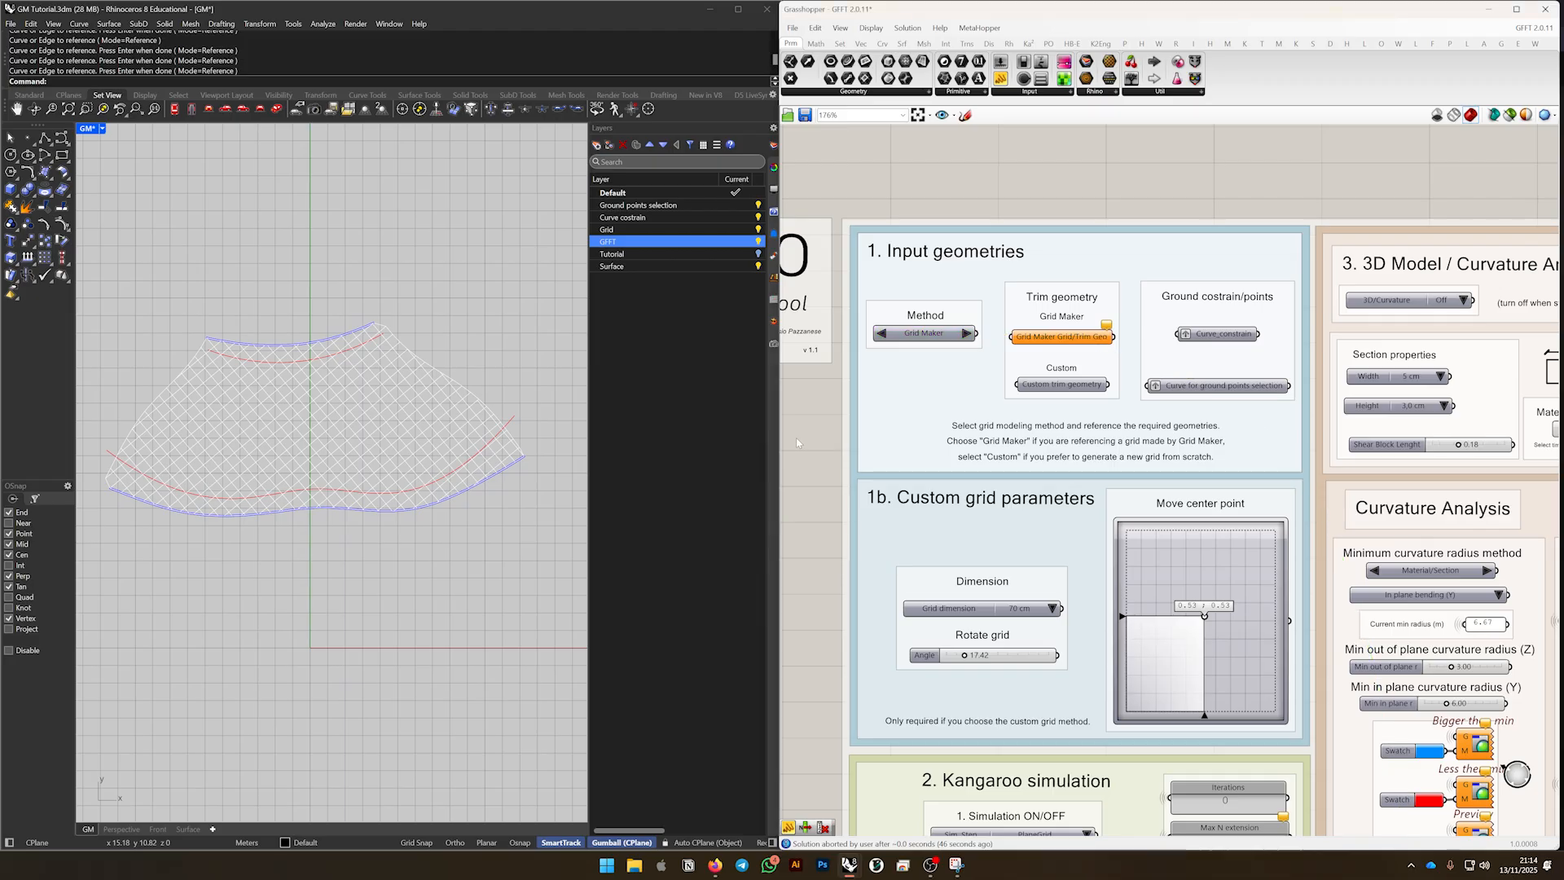
pyautogui.scroll(3, 995, 356)
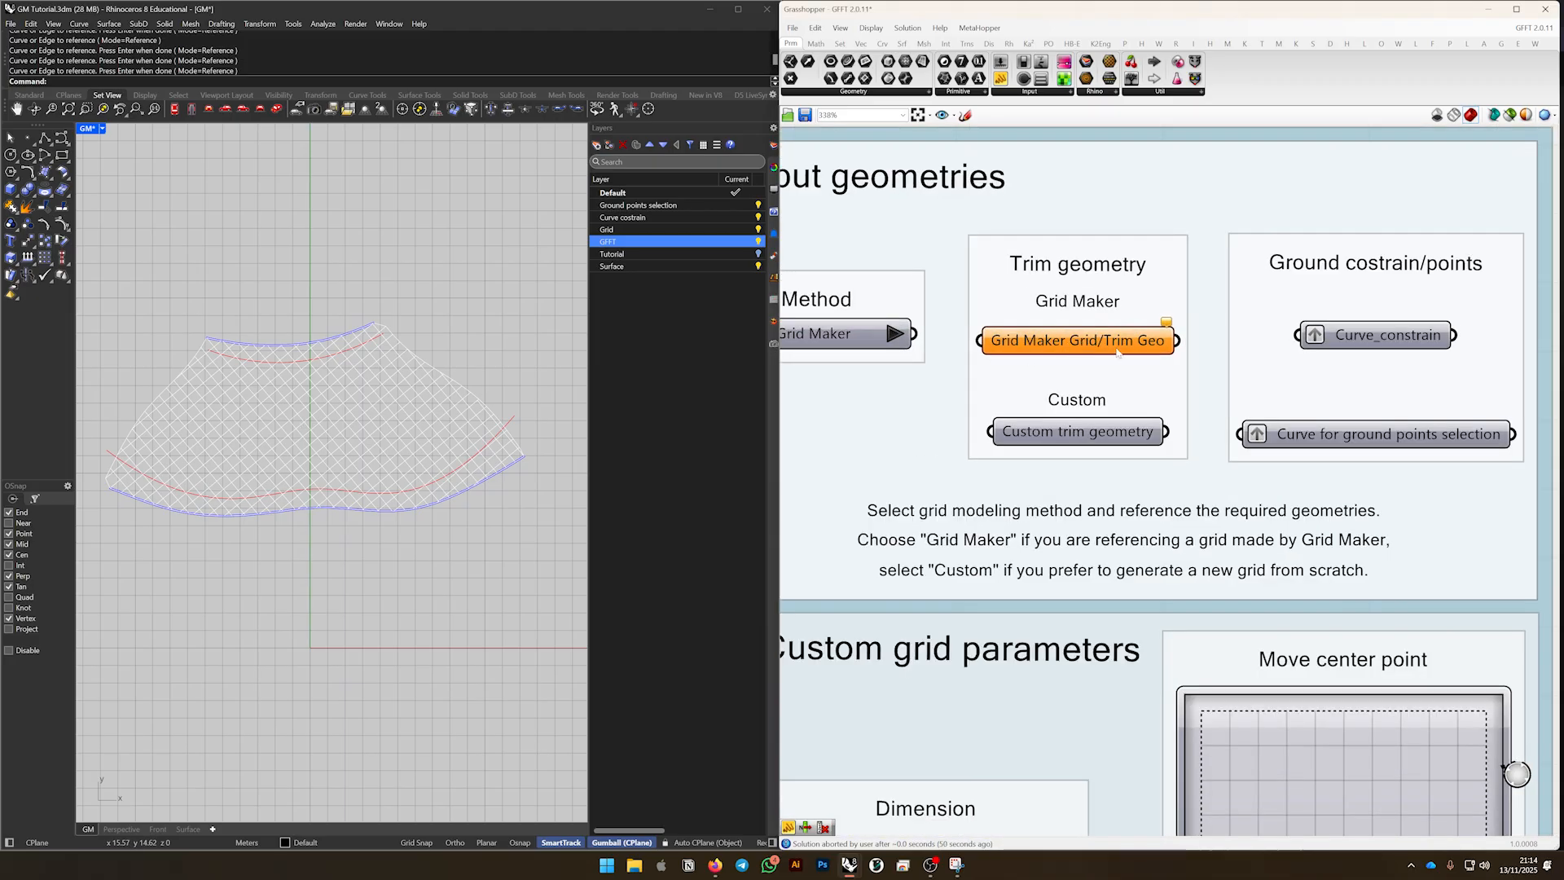
pyautogui.click(367, 423)
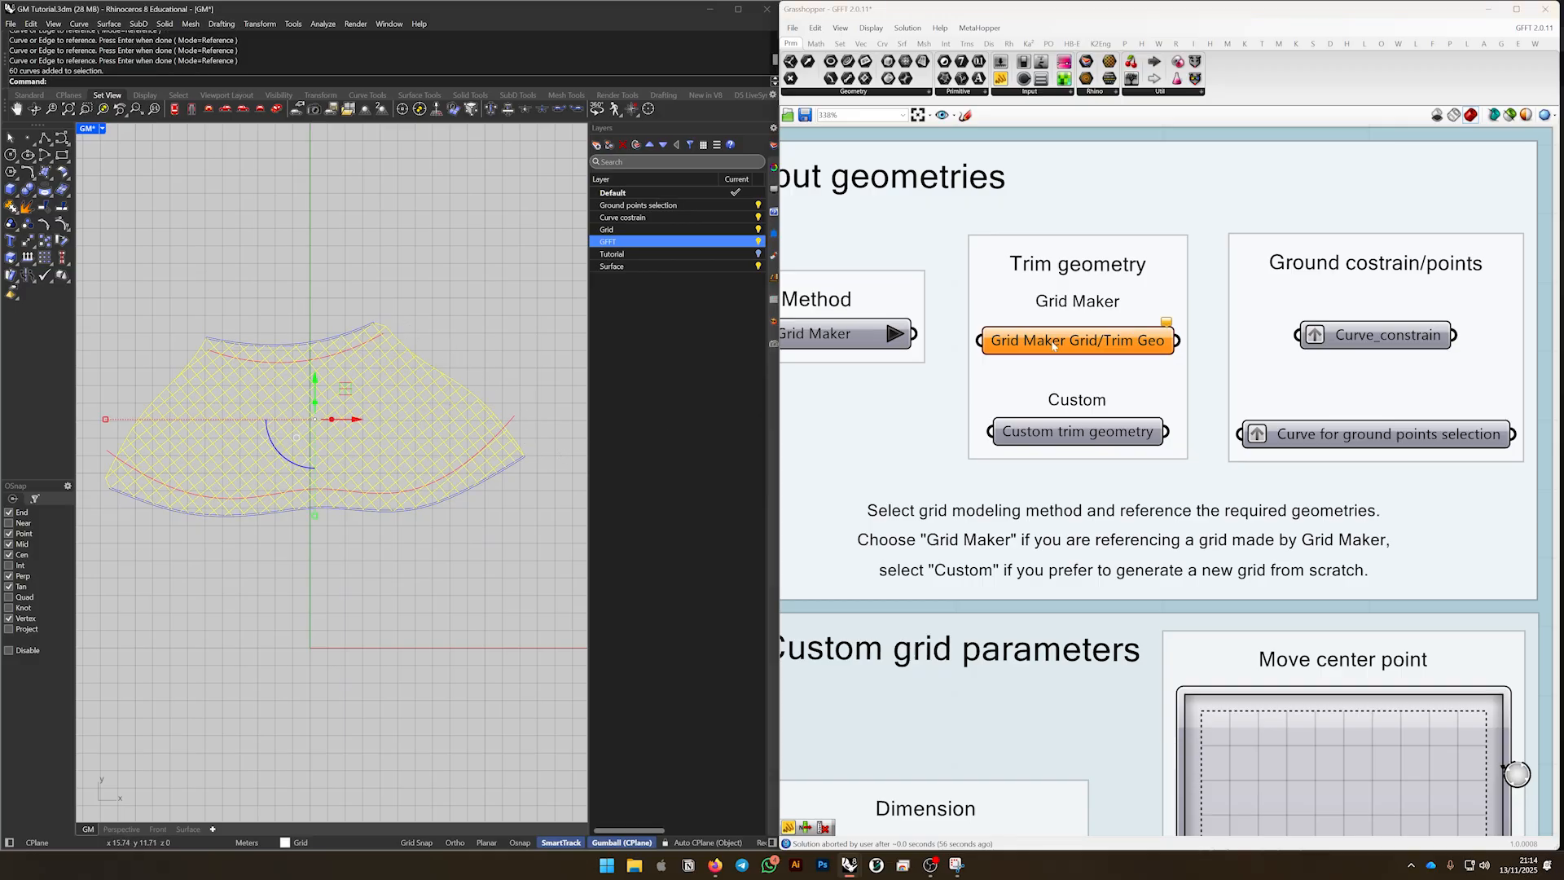
pyautogui.click(389, 417)
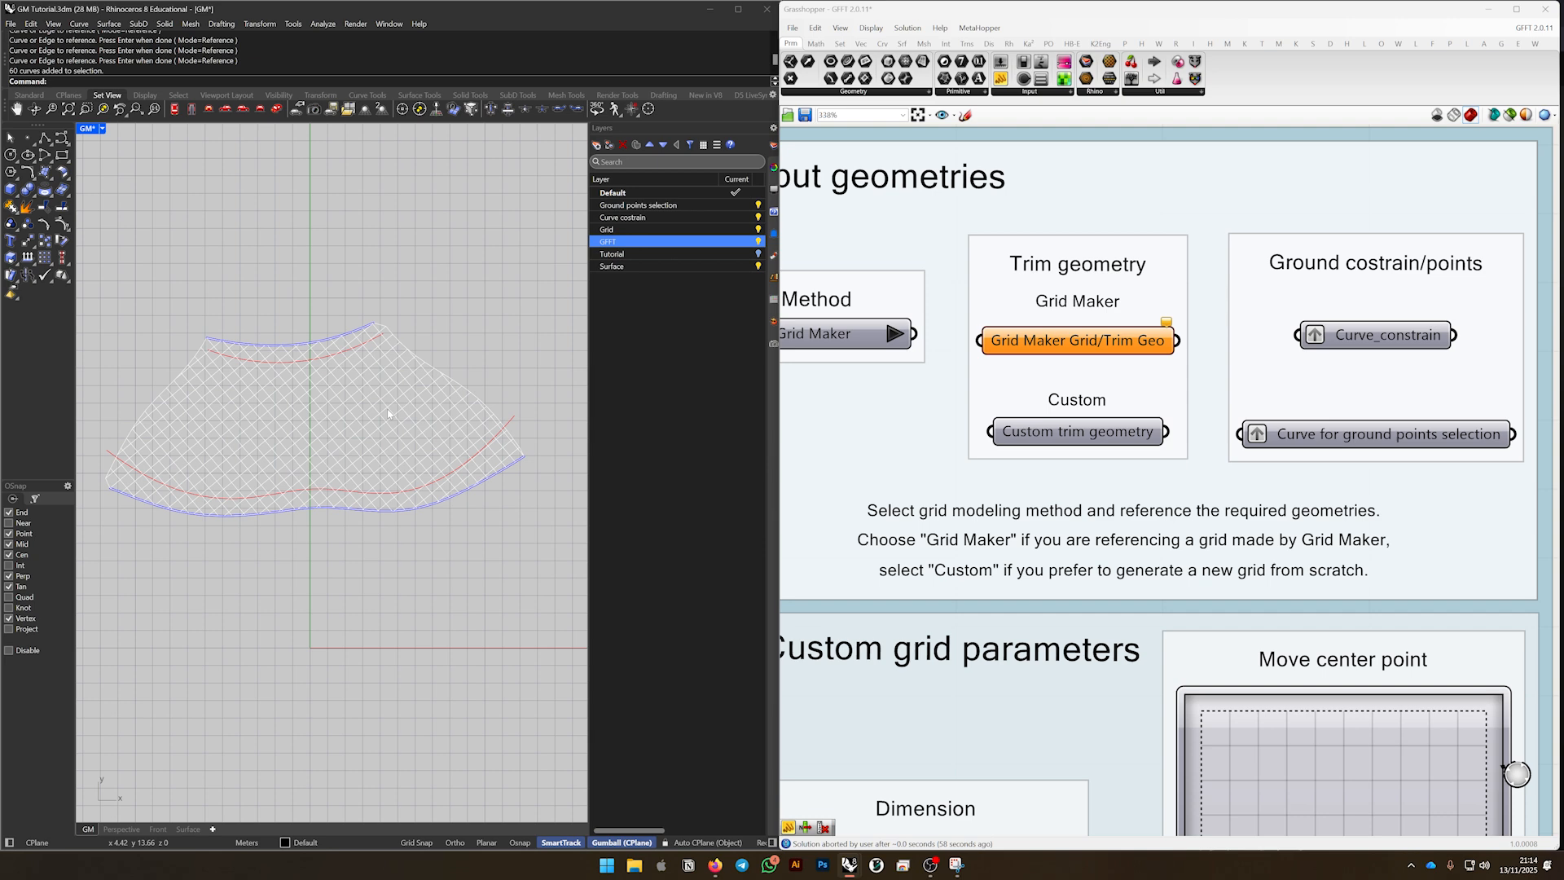
pyautogui.click(390, 417)
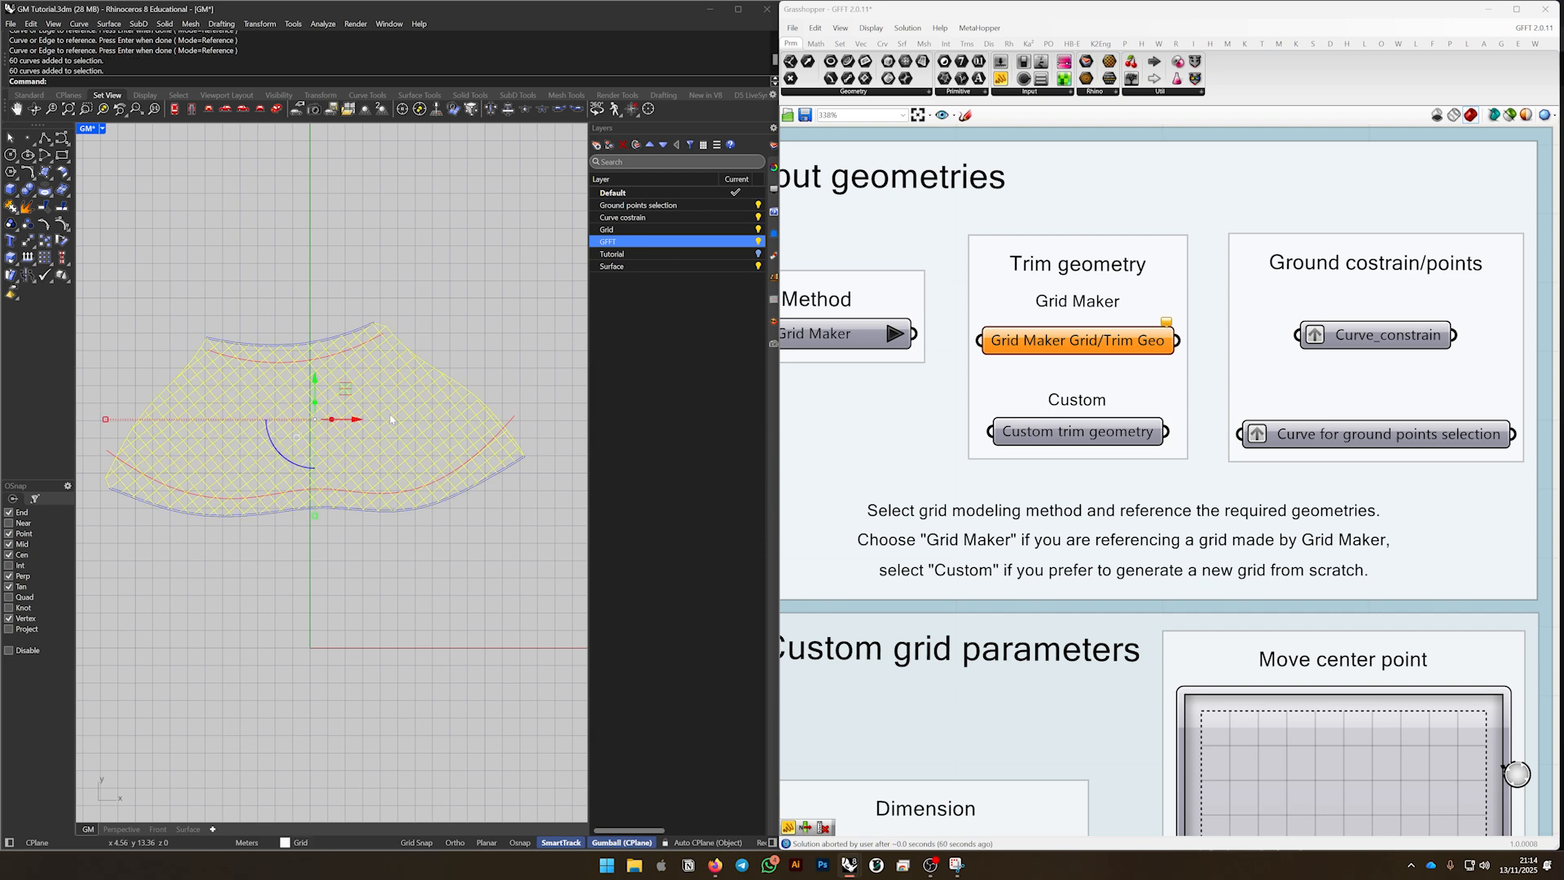
pyautogui.click(458, 330)
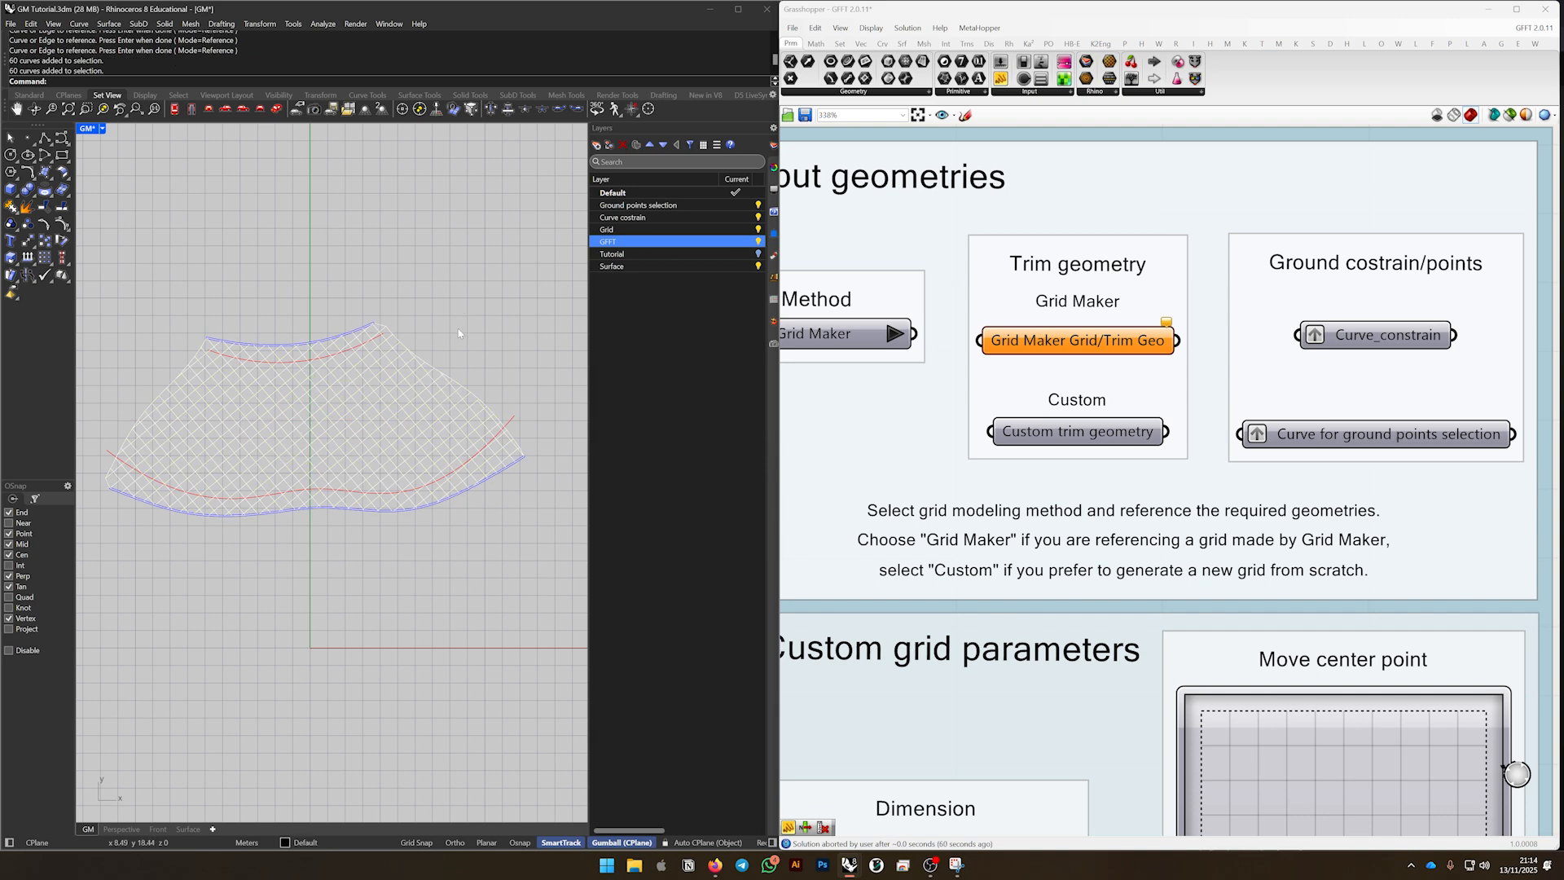
pyautogui.click(361, 398)
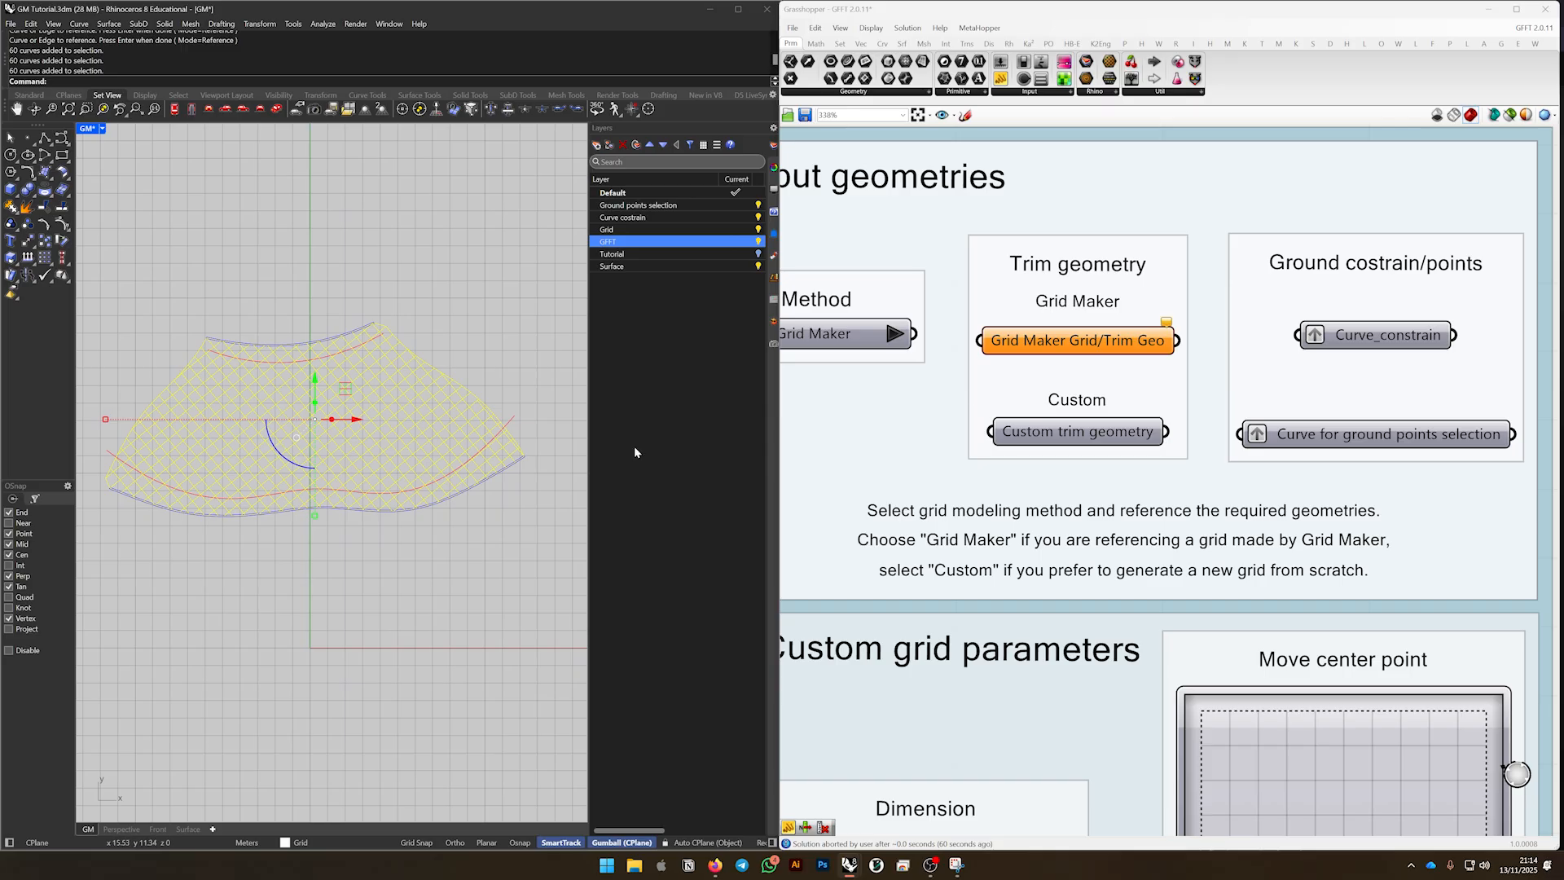
pyautogui.rightClick(1069, 346)
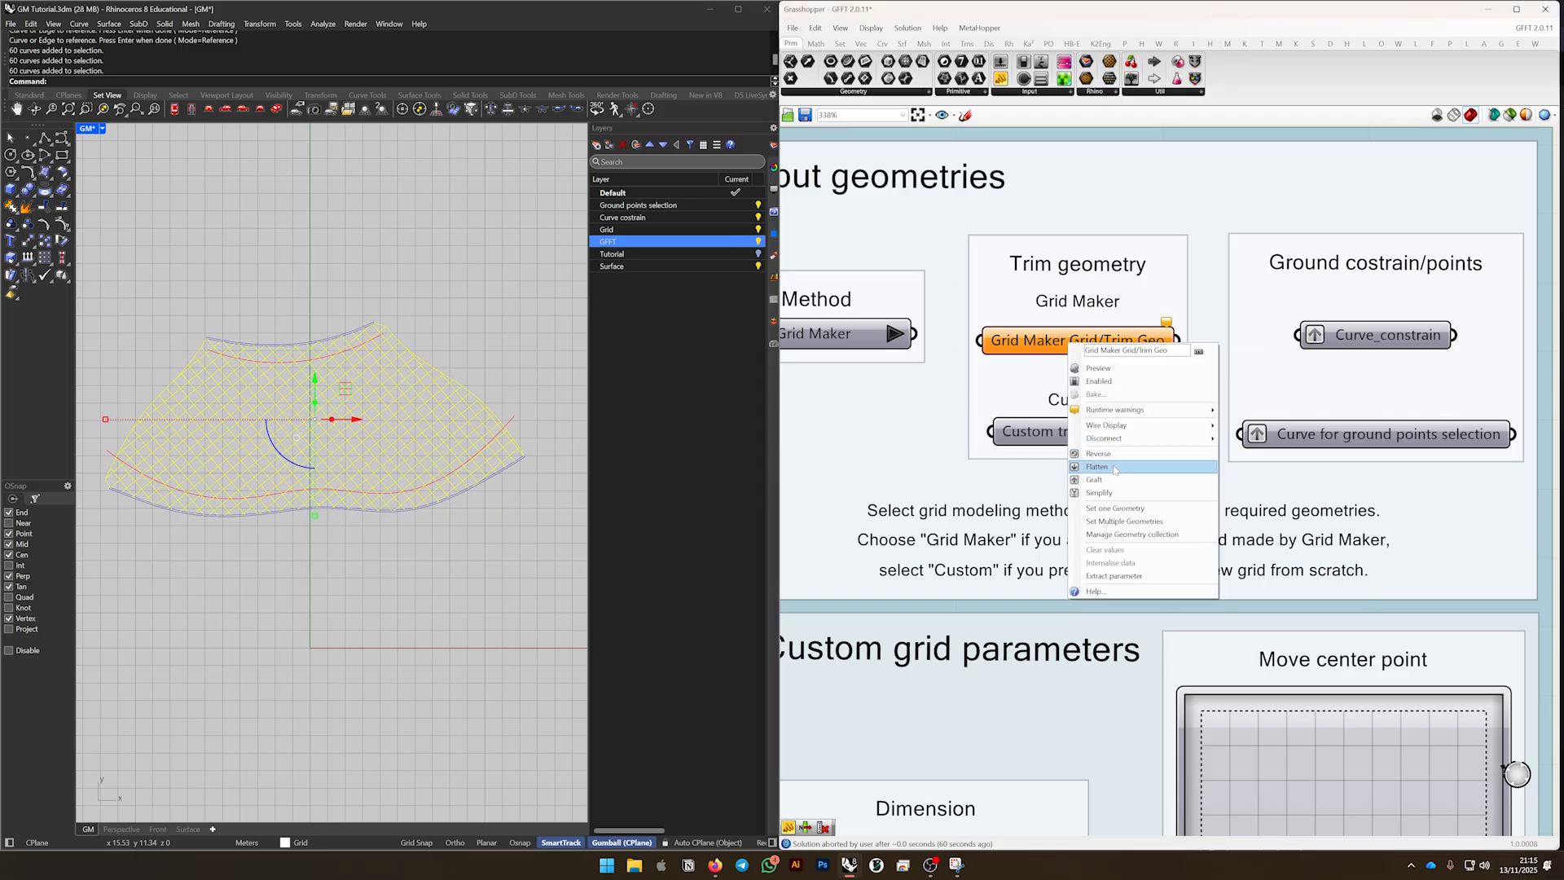
pyautogui.click(1120, 522)
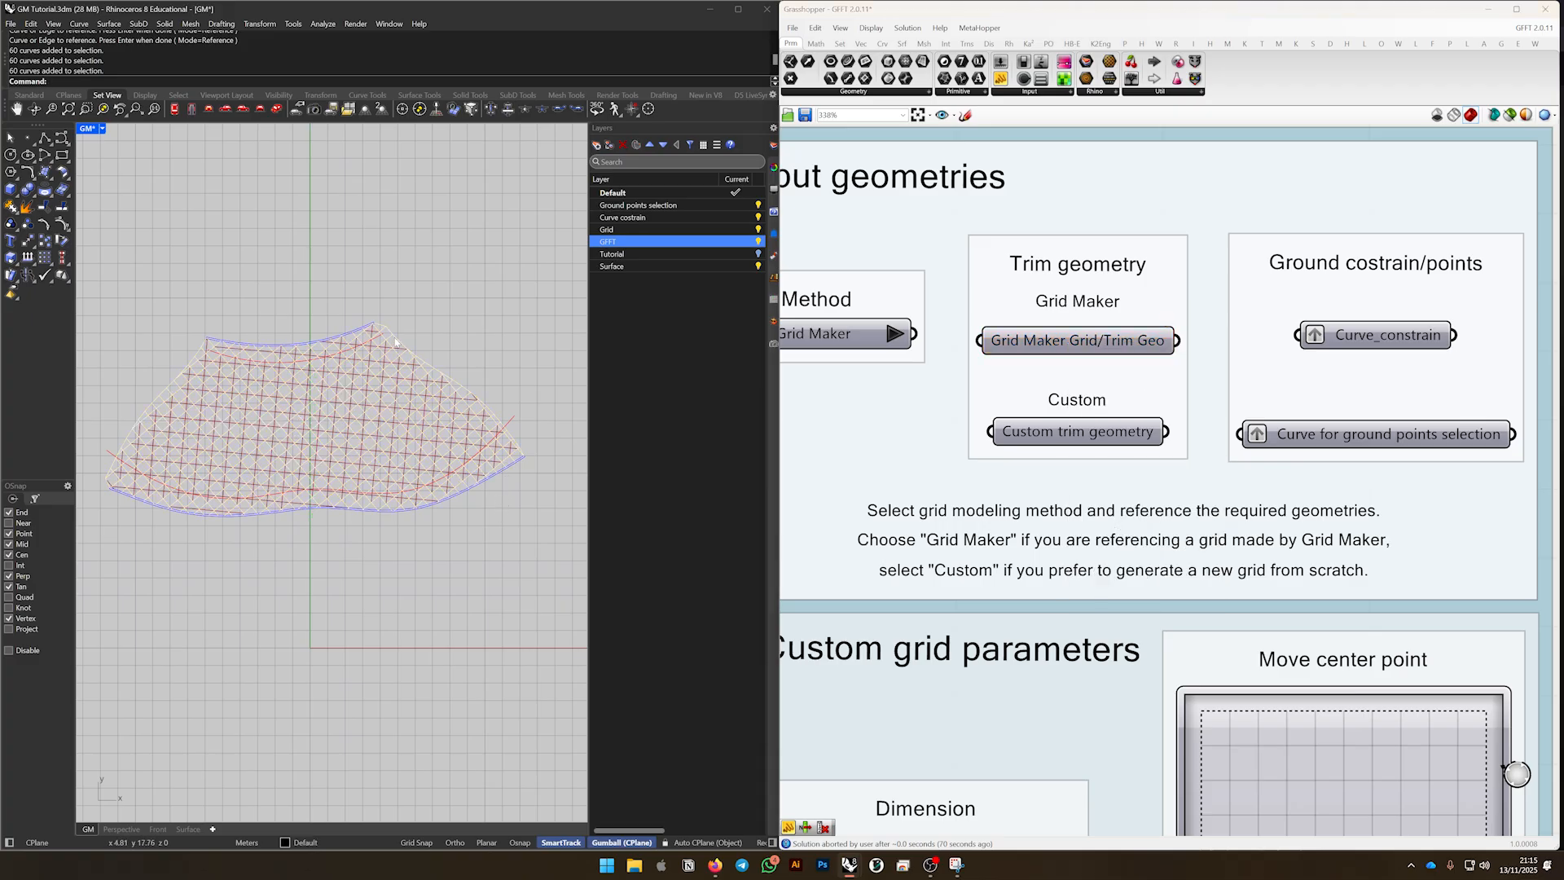
# Hide the grid, constraint and ground curves so only the generated grid preview shows in the viewport
pyautogui.scroll(2, 404, 339)
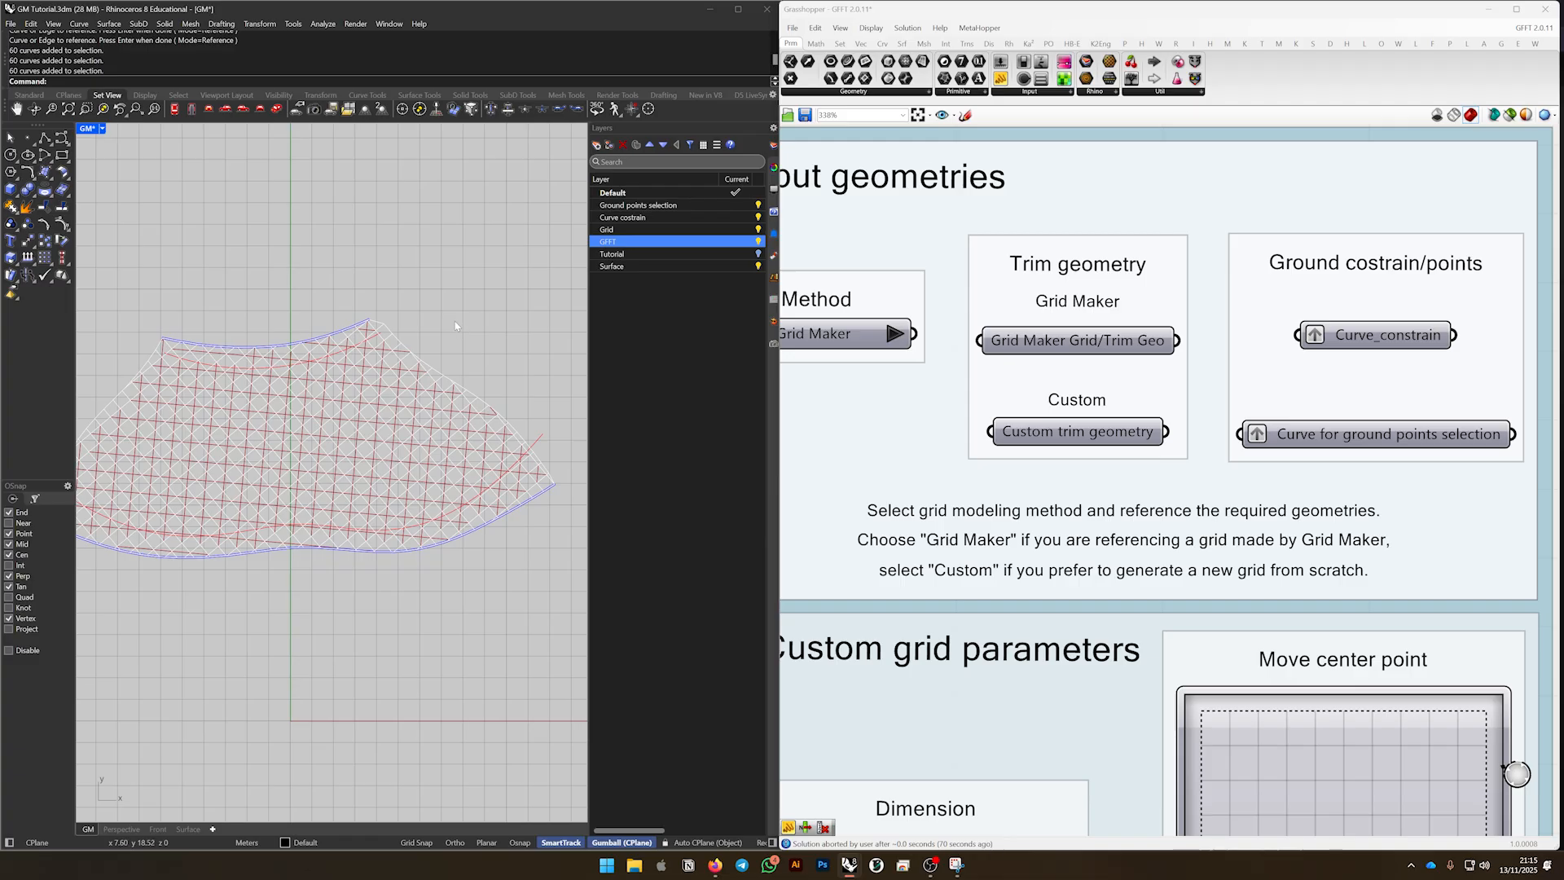
pyautogui.moveTo(376, 342); pyautogui.dragTo(401, 339, button='right')
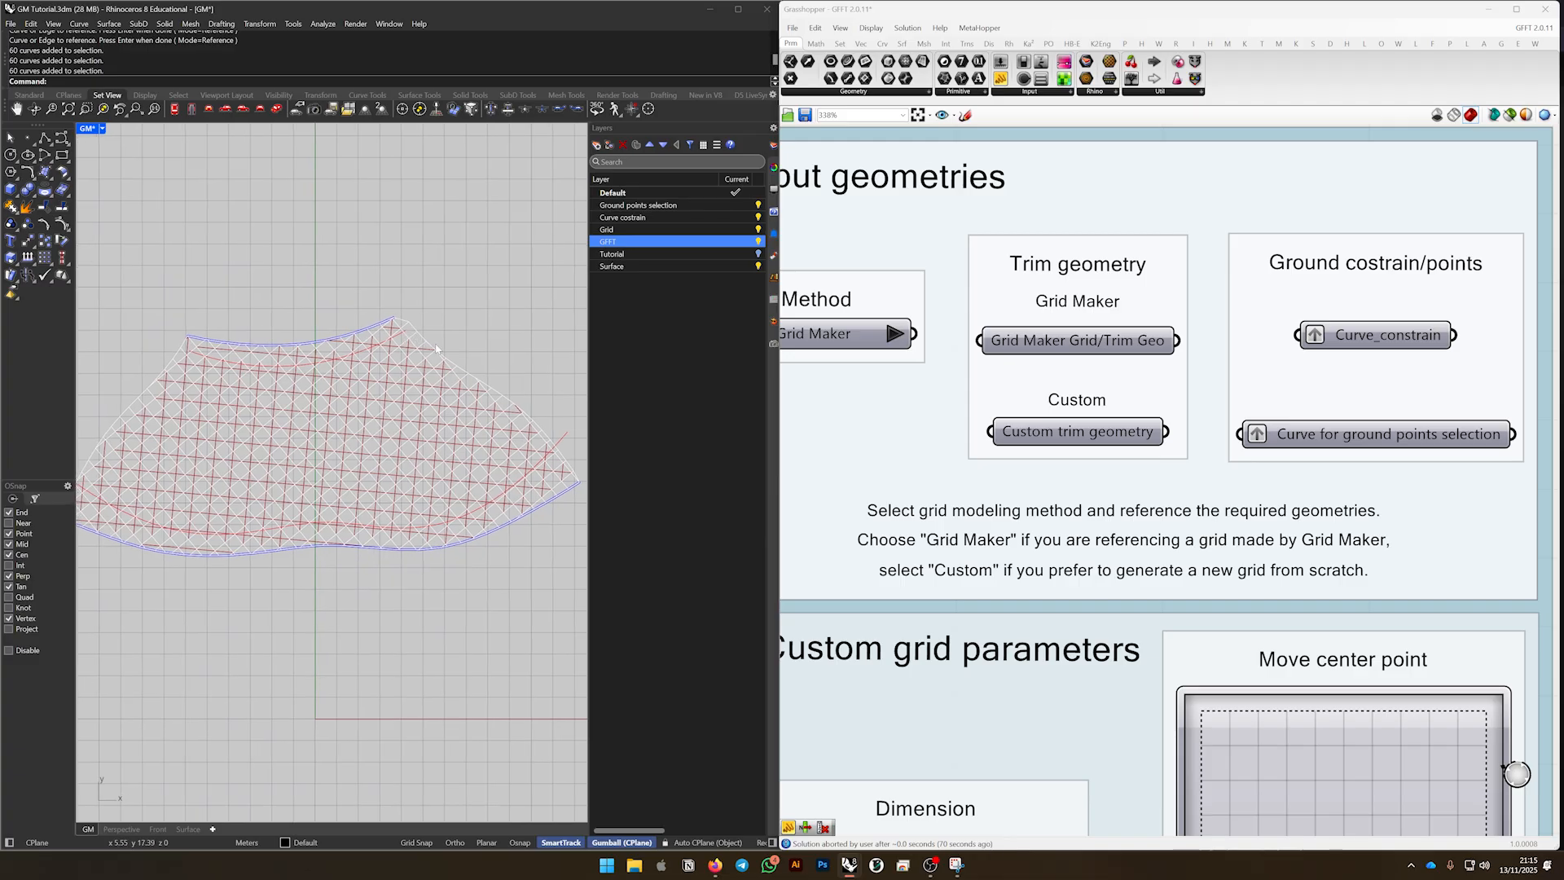
pyautogui.scroll(-3, 454, 355)
pyautogui.moveTo(208, 312); pyautogui.dragTo(531, 499)
pyautogui.write('hide')
pyautogui.press('Return')
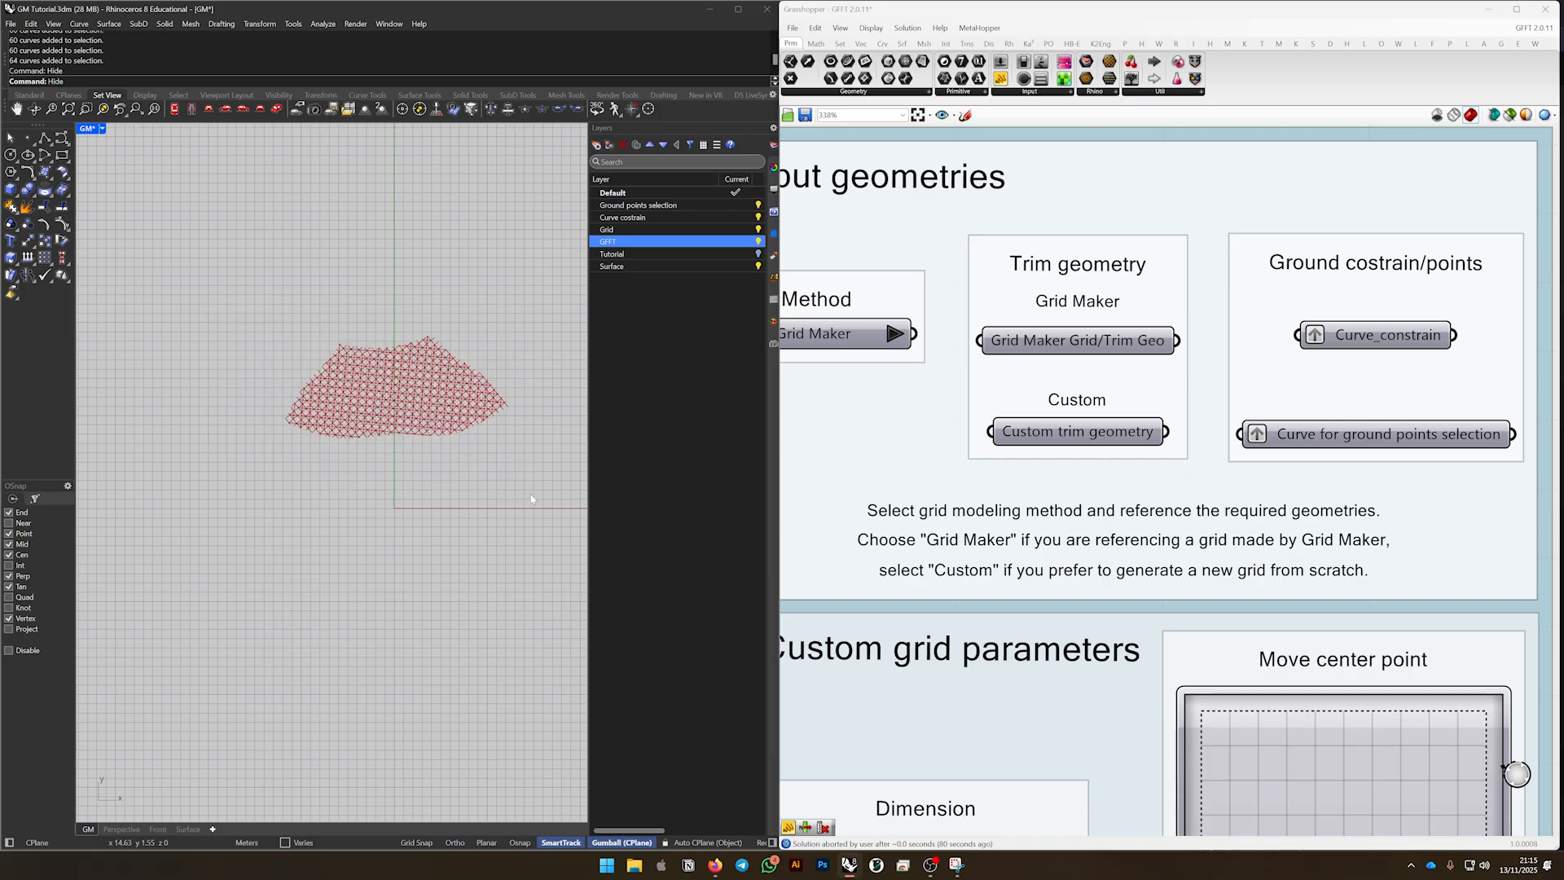
# Inspect the generated red grid preview with its diagonals and show the hidden curves again
pyautogui.scroll(3, 481, 357)
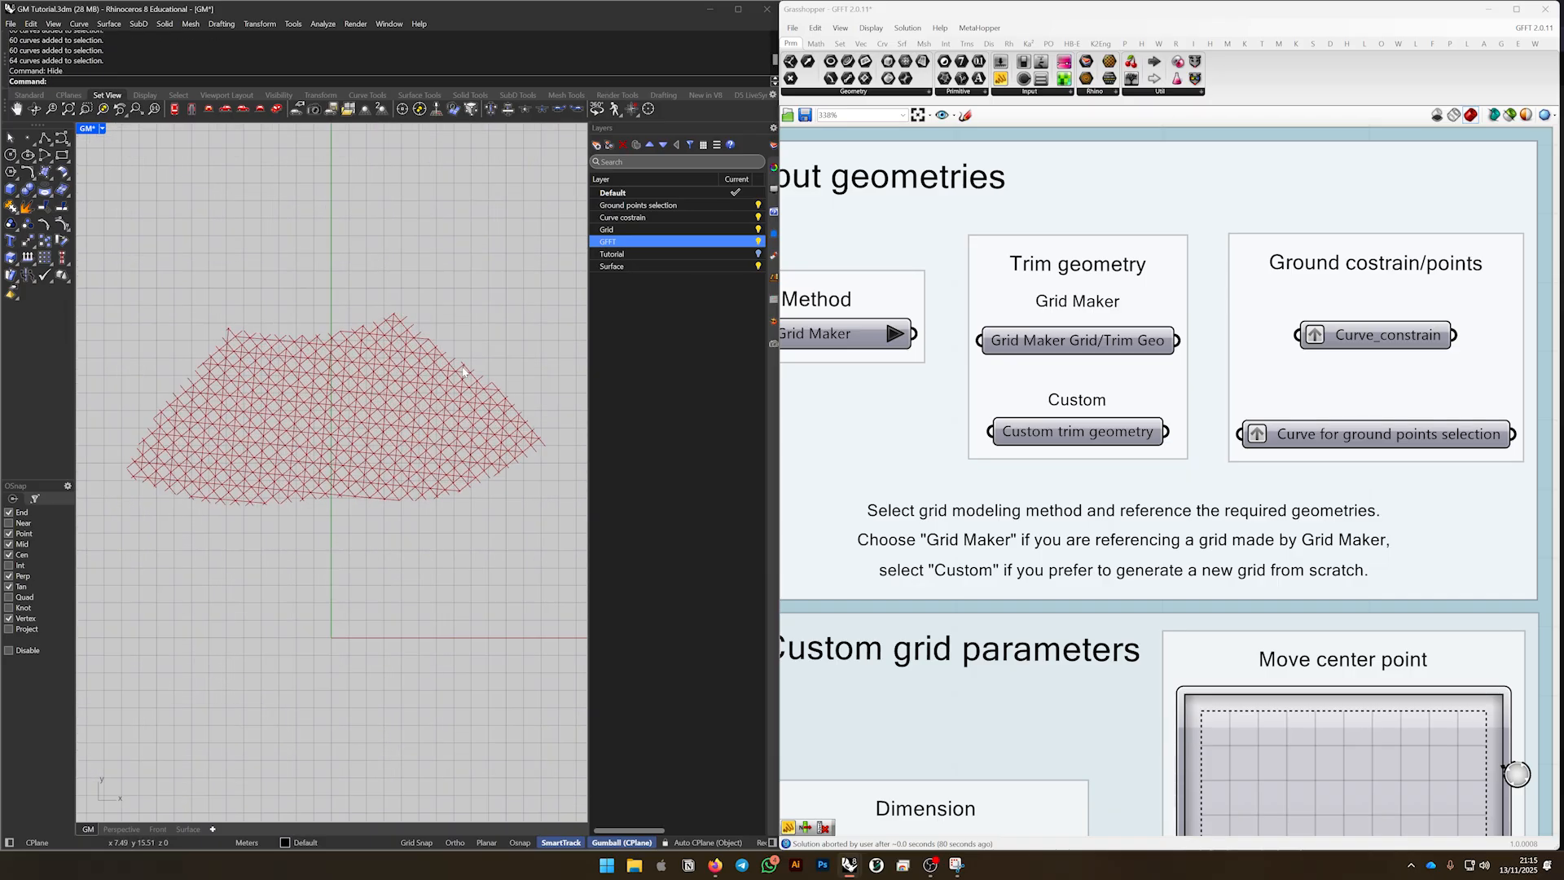
pyautogui.scroll(2, 225, 398)
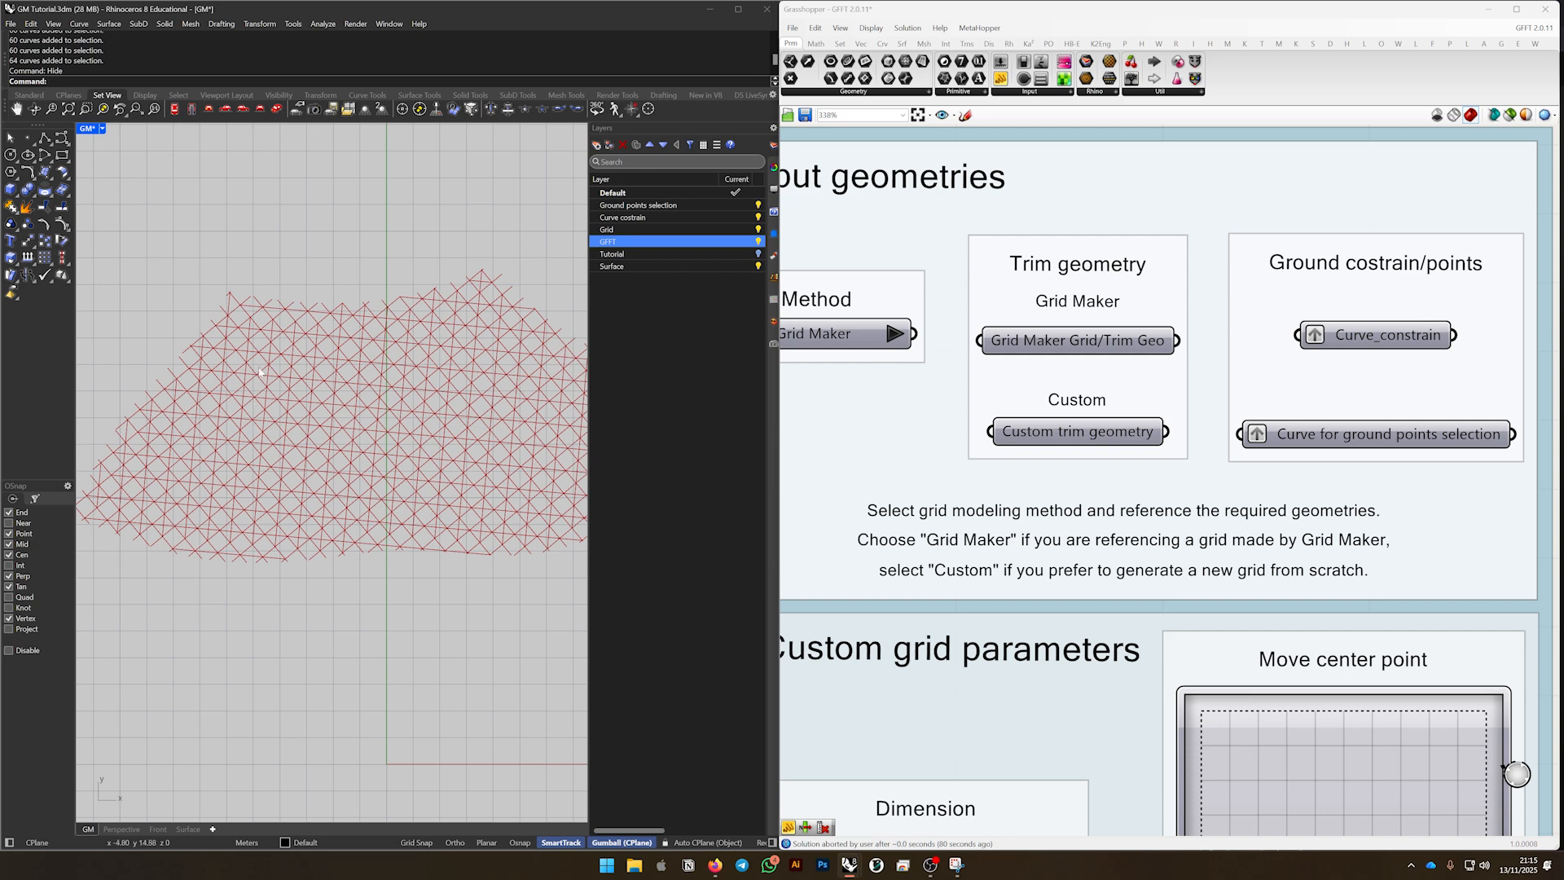
pyautogui.moveTo(280, 363); pyautogui.dragTo(295, 368, button='right')
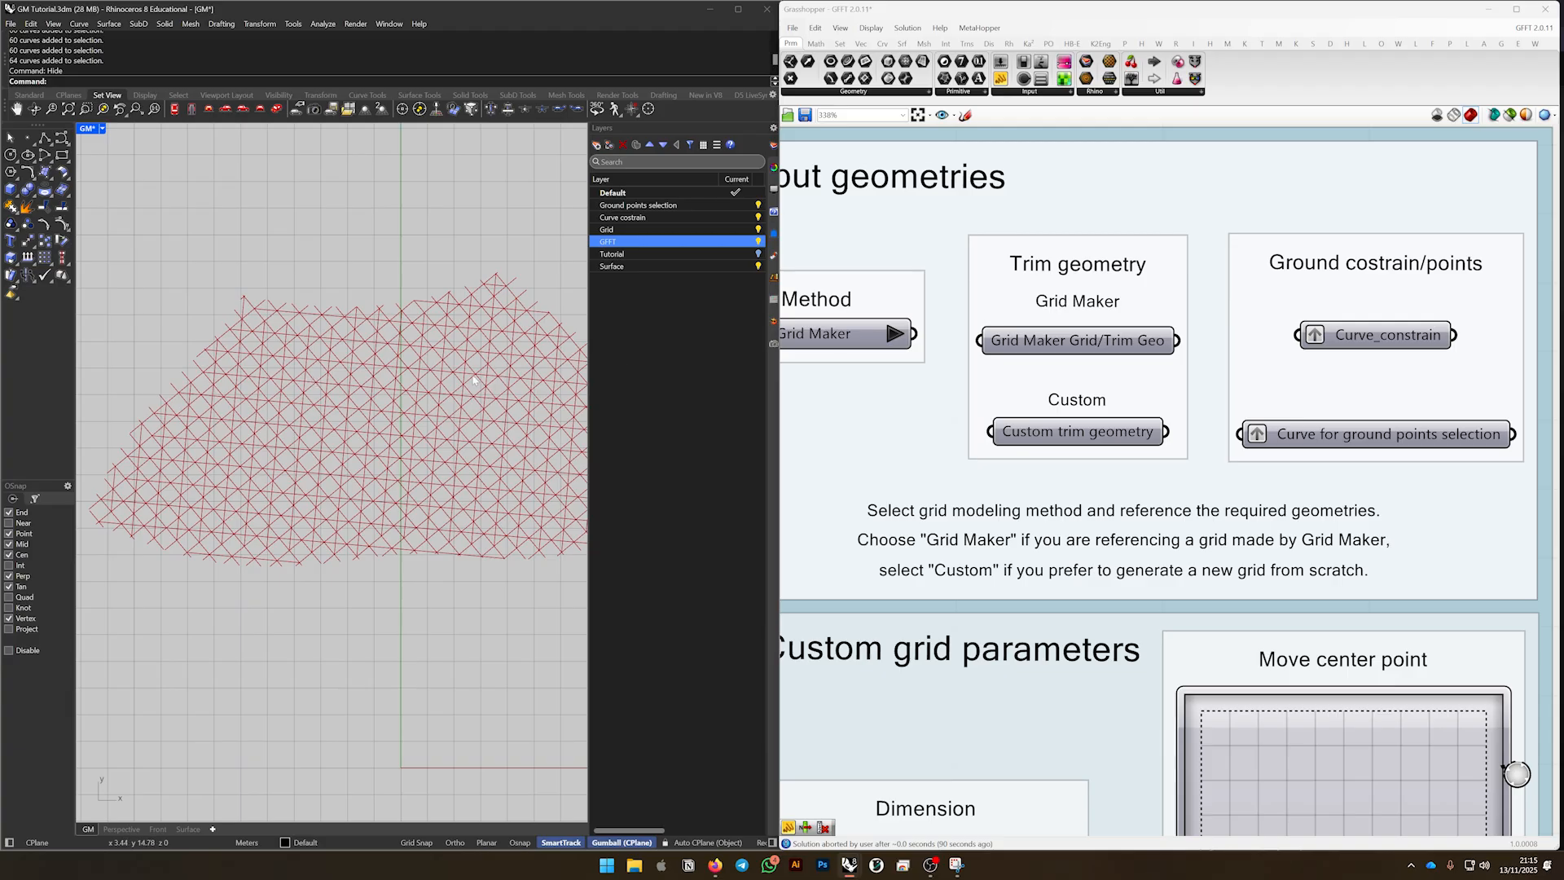
pyautogui.scroll(-2, 326, 391)
pyautogui.write('how')
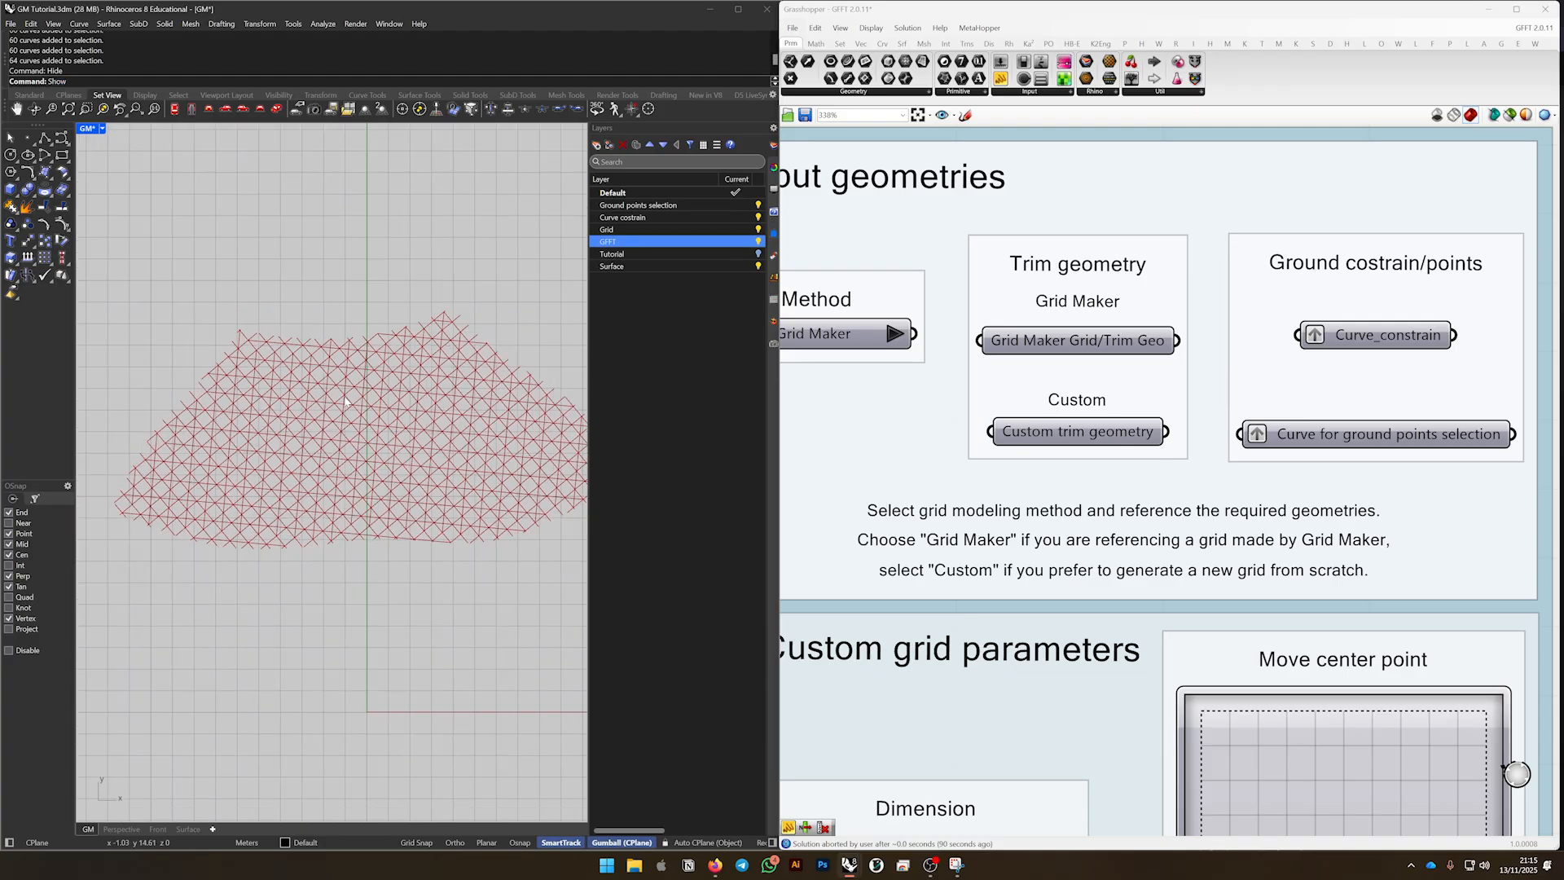
pyautogui.press('Return')
pyautogui.scroll(-3, 346, 401)
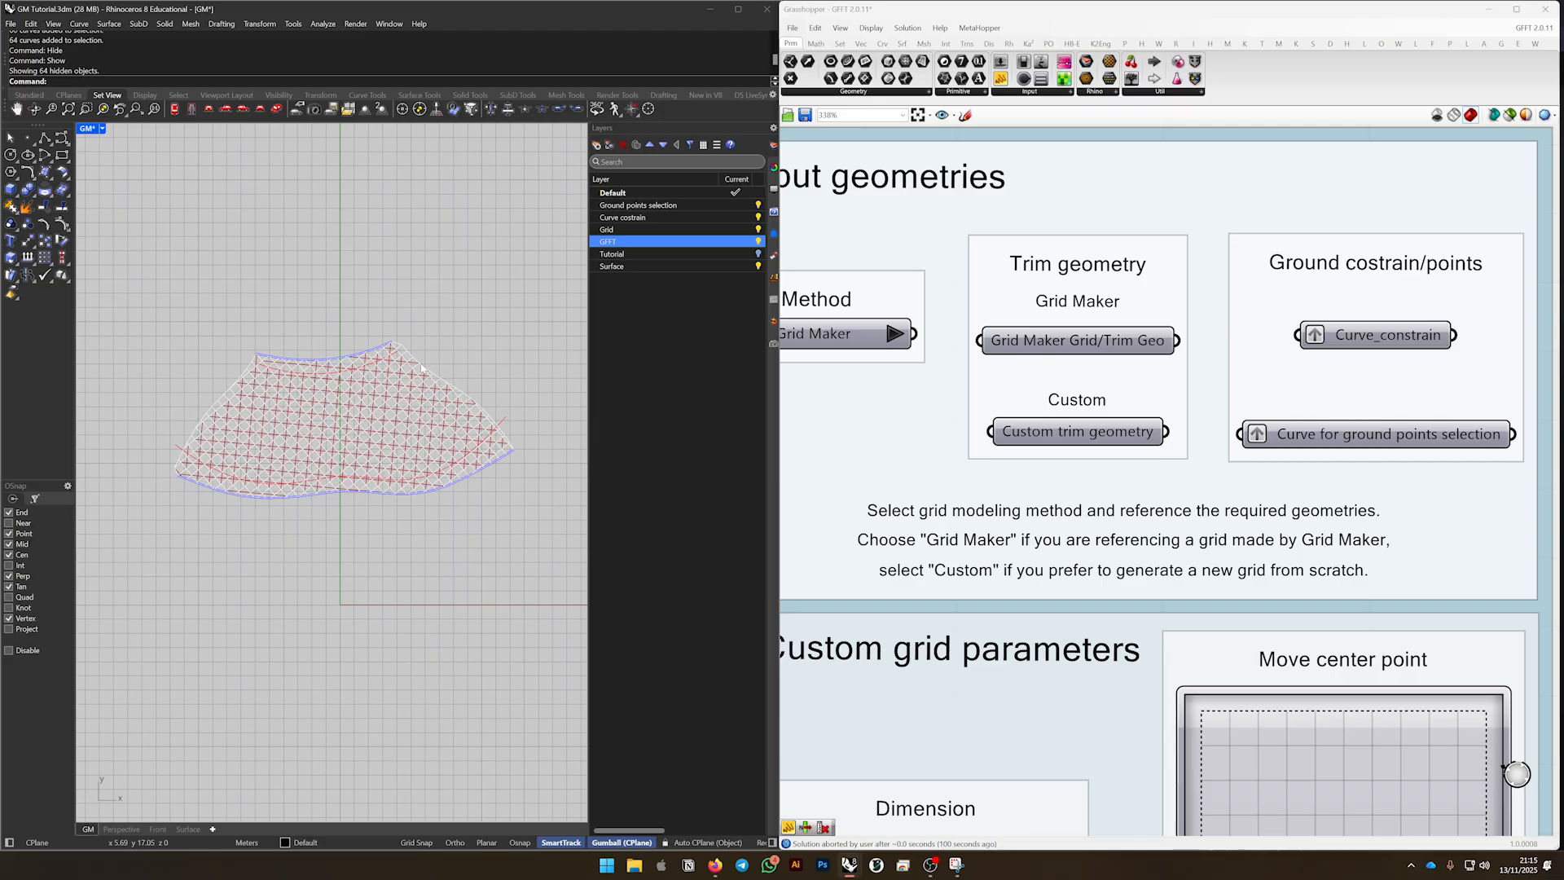
# Switch to the annotated gridshell photo in Snipping Tool and draw a pen stroke down the lattice toward the near supports
pyautogui.hotkey('alt', 'Tab')
pyautogui.hotkey('alt', 'Tab')
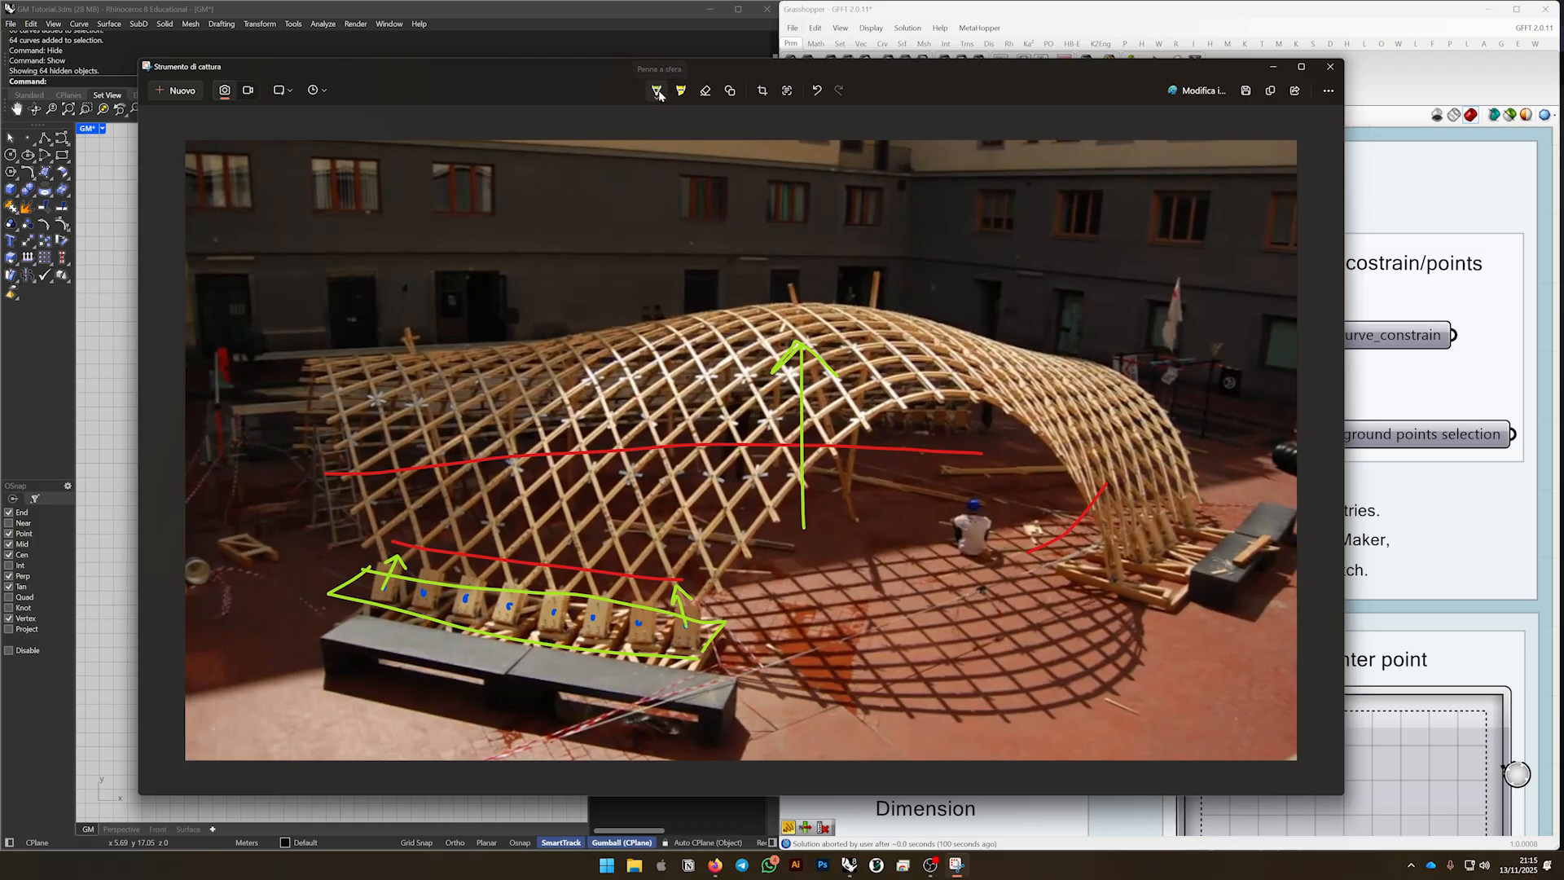
pyautogui.click(658, 90)
pyautogui.click(611, 179)
pyautogui.moveTo(629, 342); pyautogui.dragTo(590, 575)
pyautogui.click(1273, 66)
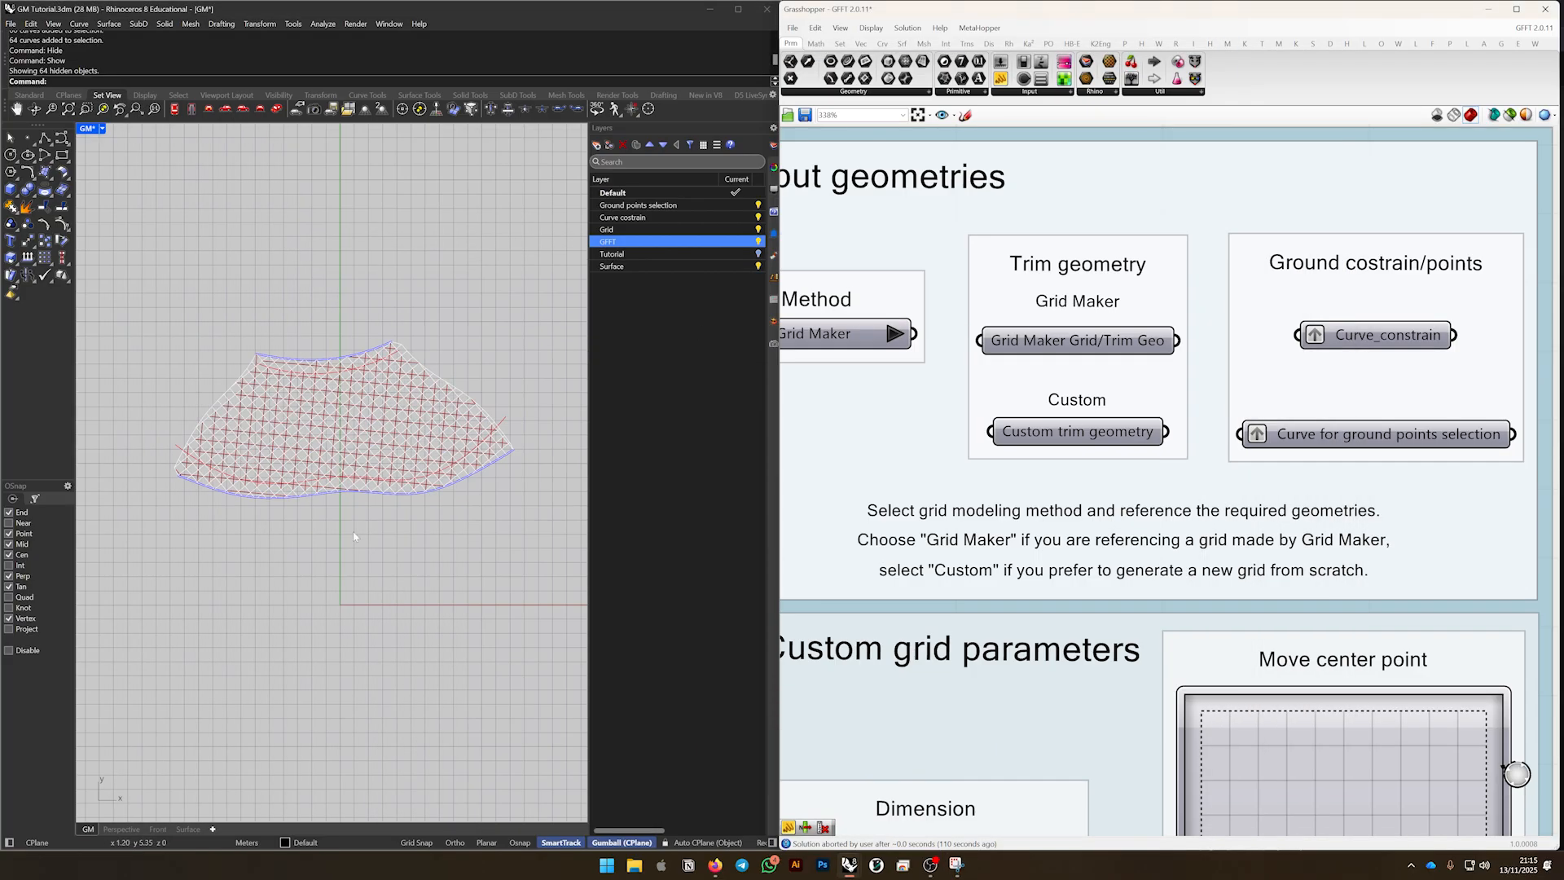
# Examine the curved grid's edges and the red constraint curve inside its upper edge
pyautogui.scroll(2, 197, 359)
pyautogui.moveTo(396, 586); pyautogui.dragTo(345, 544, button='right')
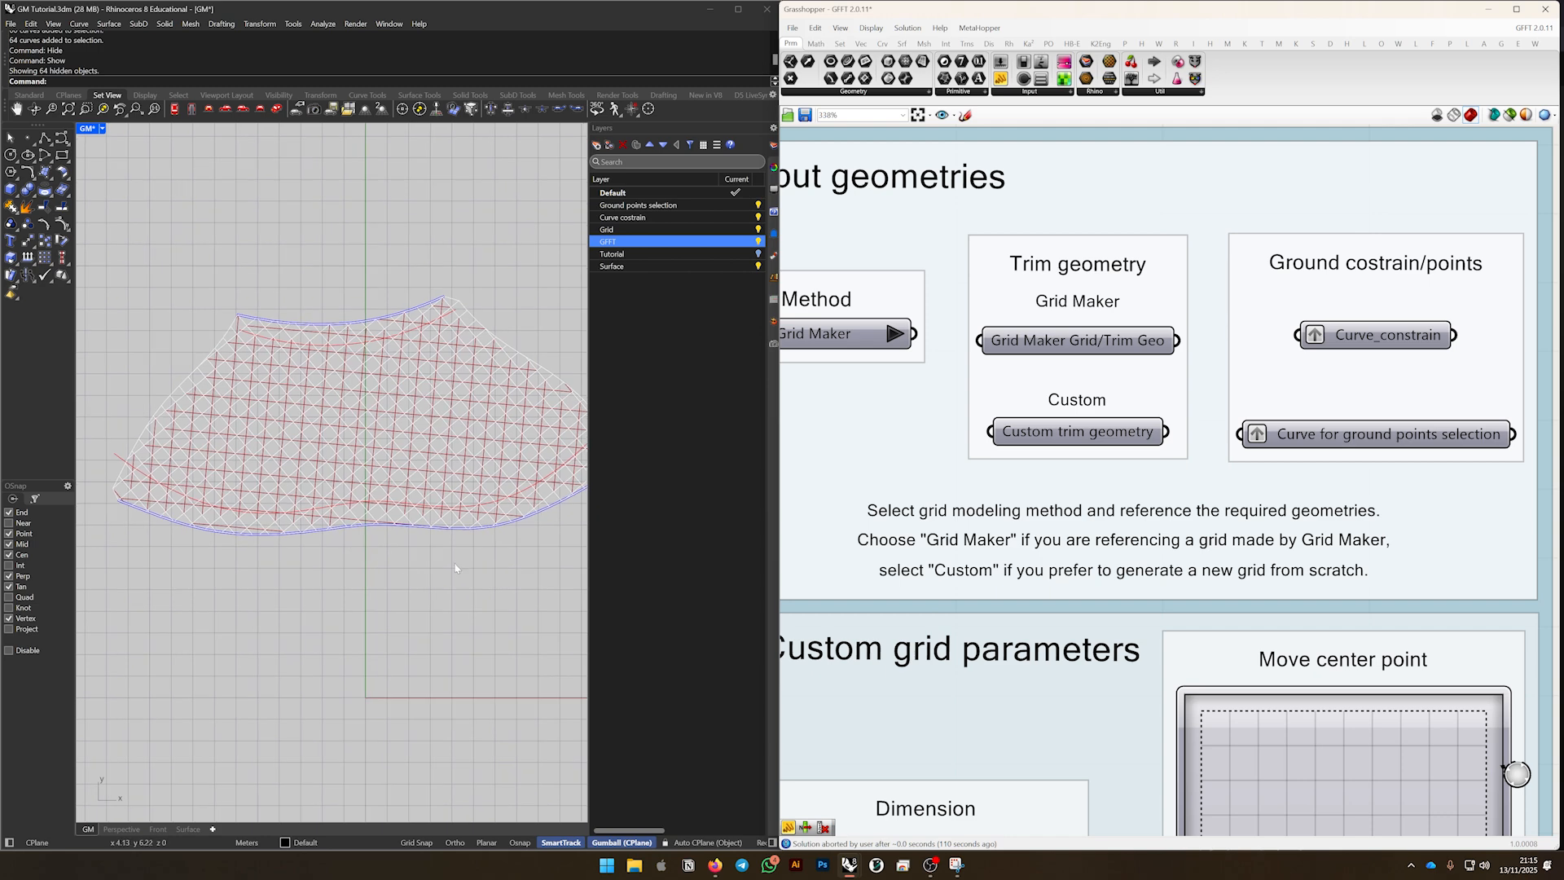
pyautogui.moveTo(444, 559); pyautogui.dragTo(421, 557, button='right')
pyautogui.scroll(-1, 403, 521)
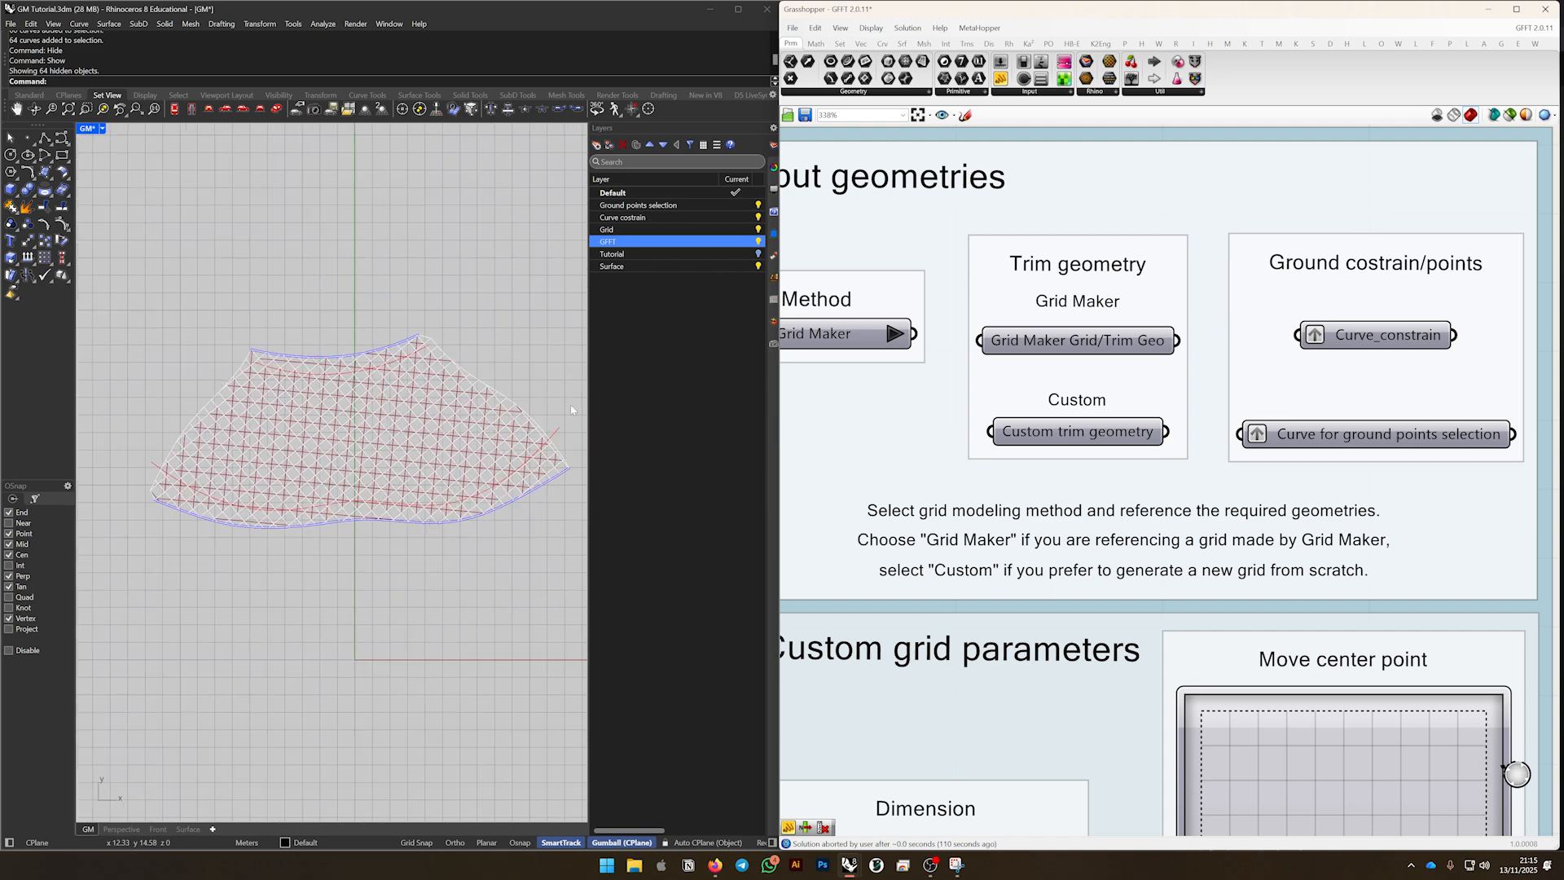
pyautogui.moveTo(497, 377); pyautogui.dragTo(471, 389, button='right')
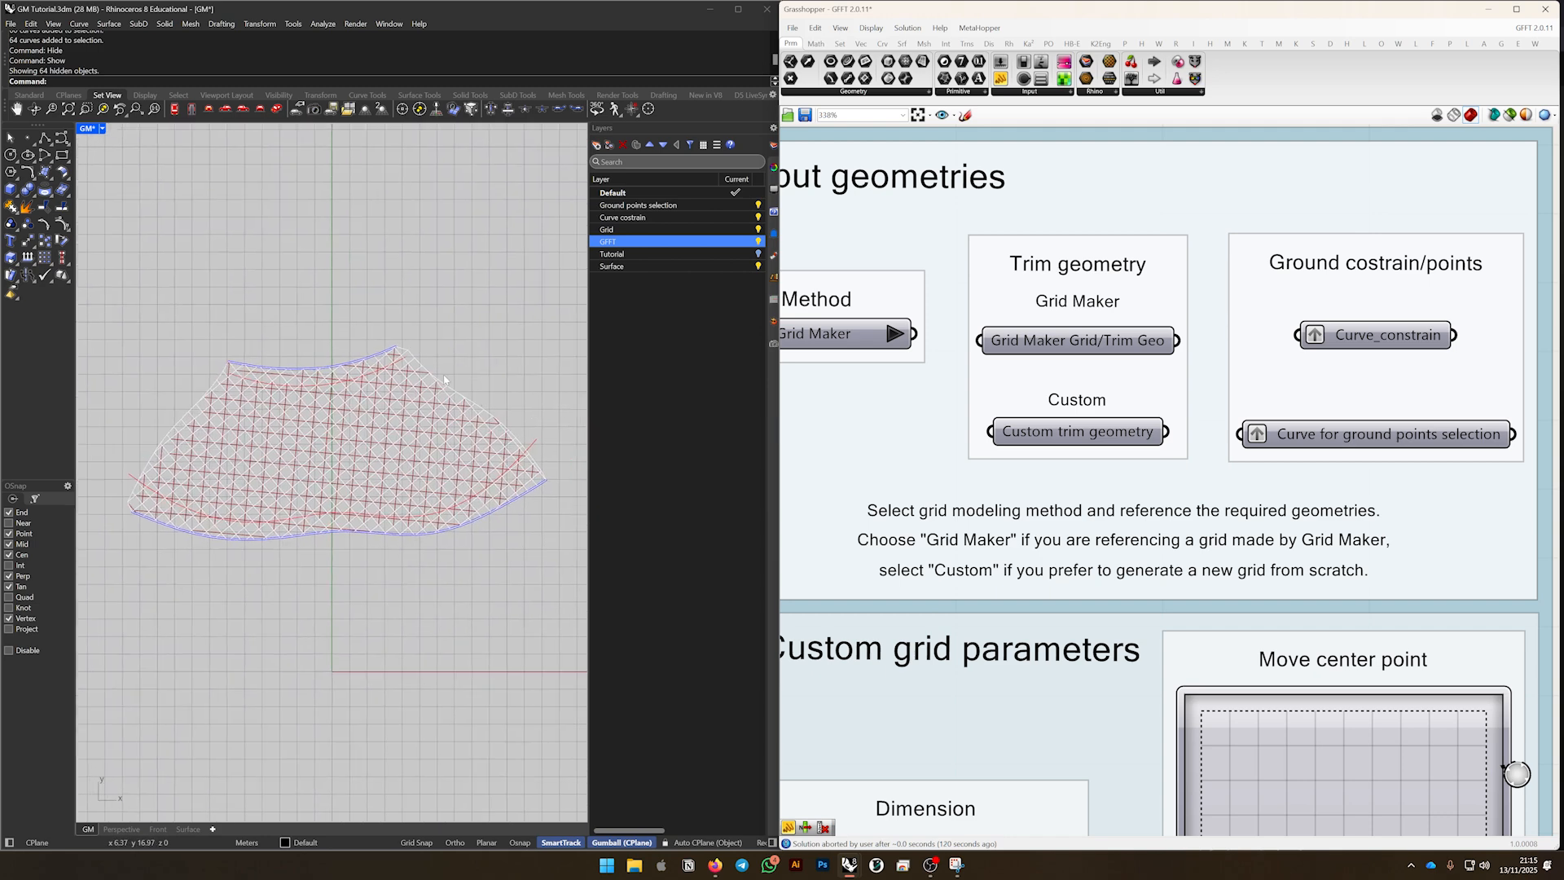
pyautogui.scroll(1, 400, 369)
pyautogui.click(397, 369)
pyautogui.press('Escape')
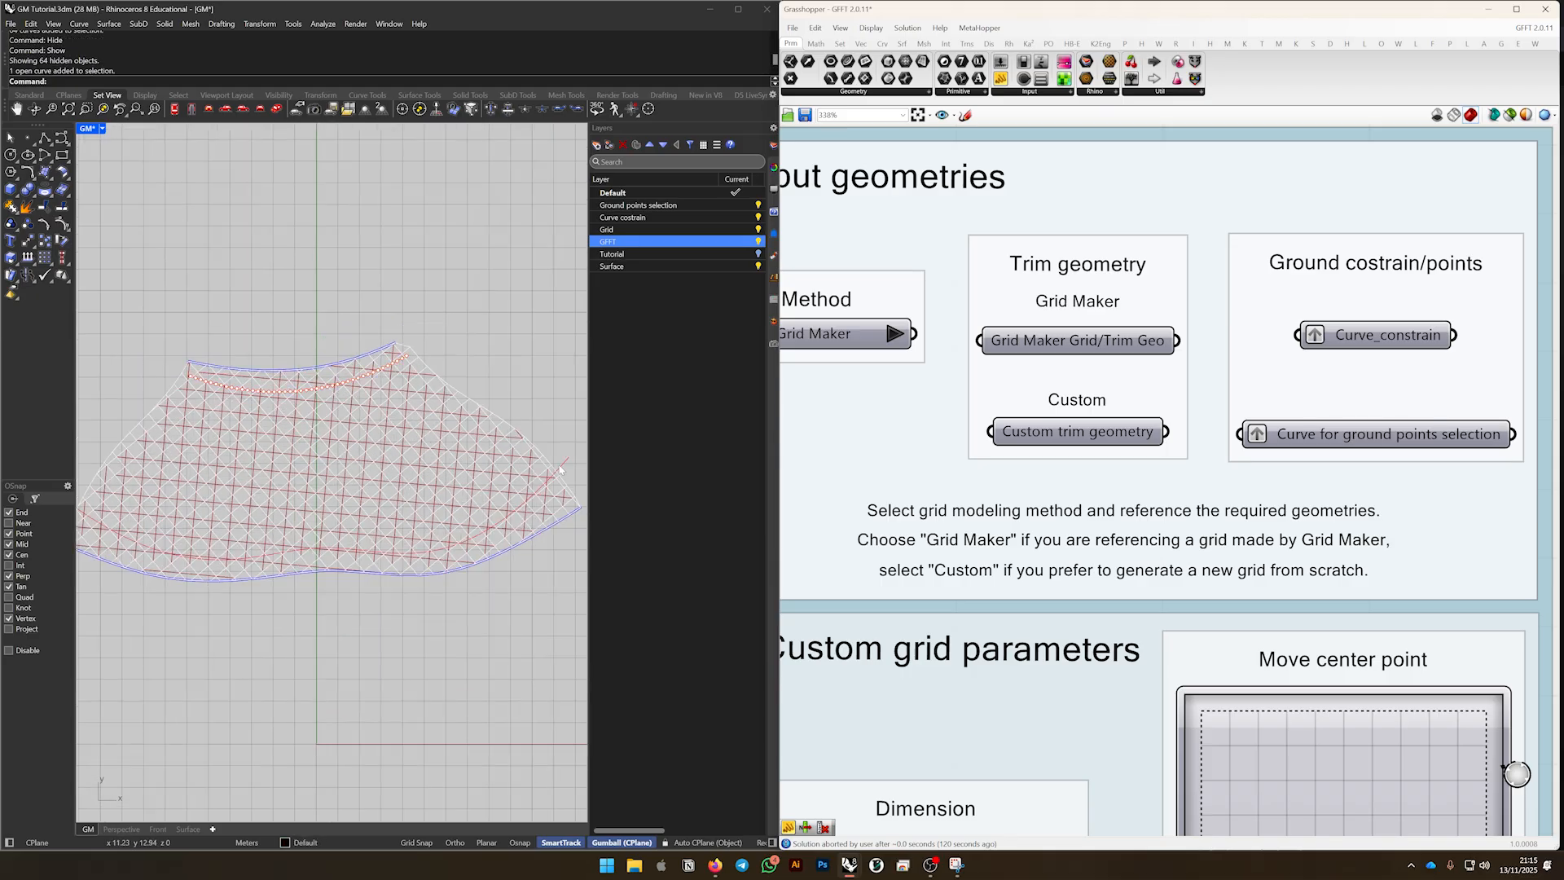
# Try to reference only the upper red curve as the constraint in Curve_constrain
pyautogui.rightClick(1381, 336)
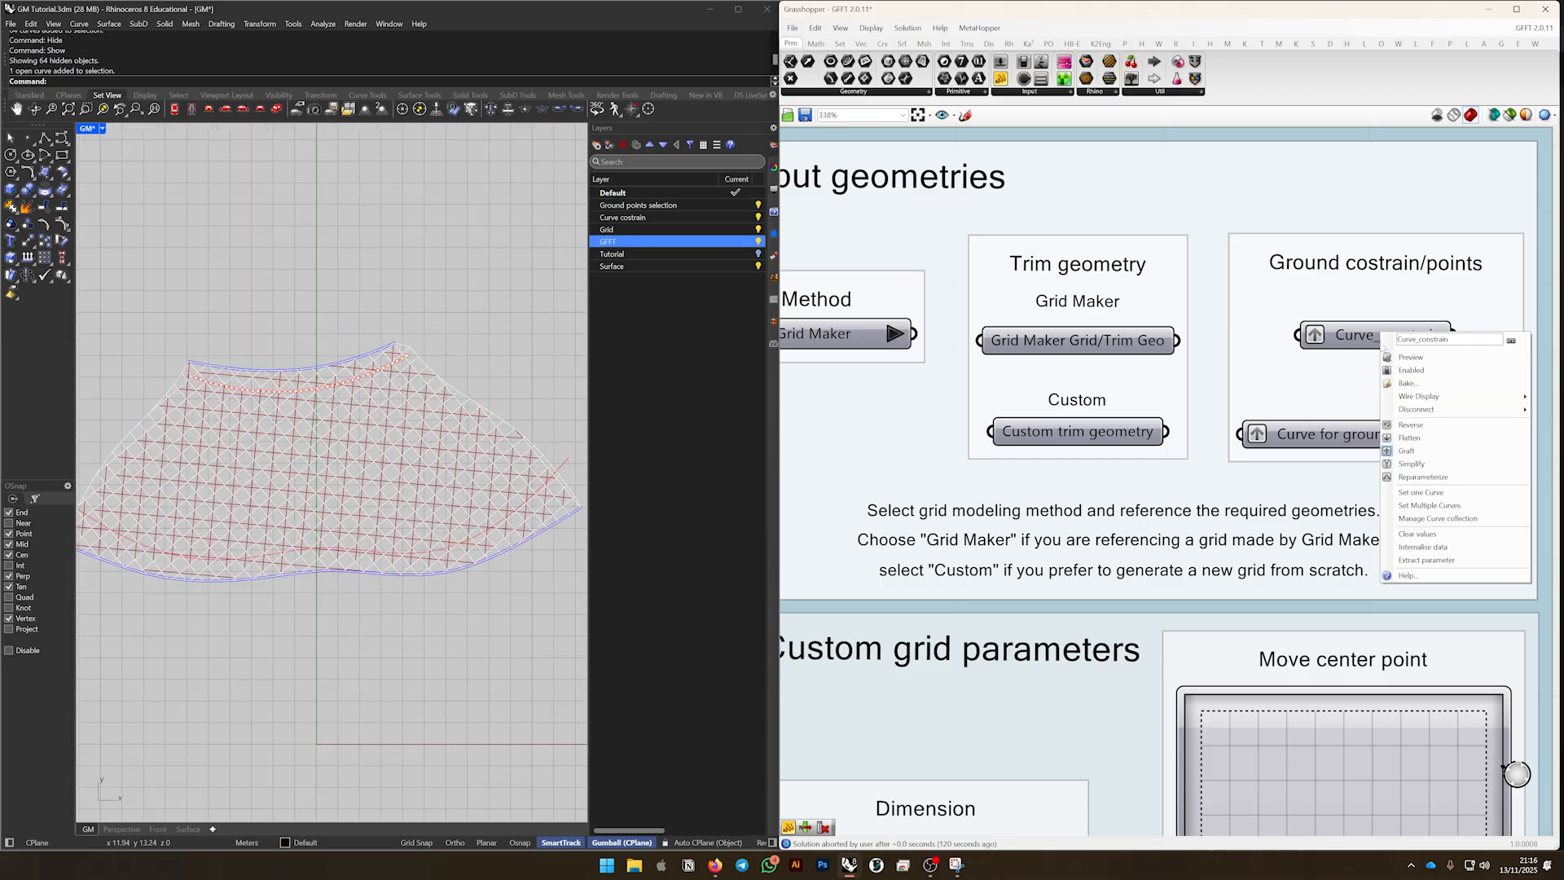
pyautogui.click(1425, 515)
pyautogui.scroll(2, 413, 362)
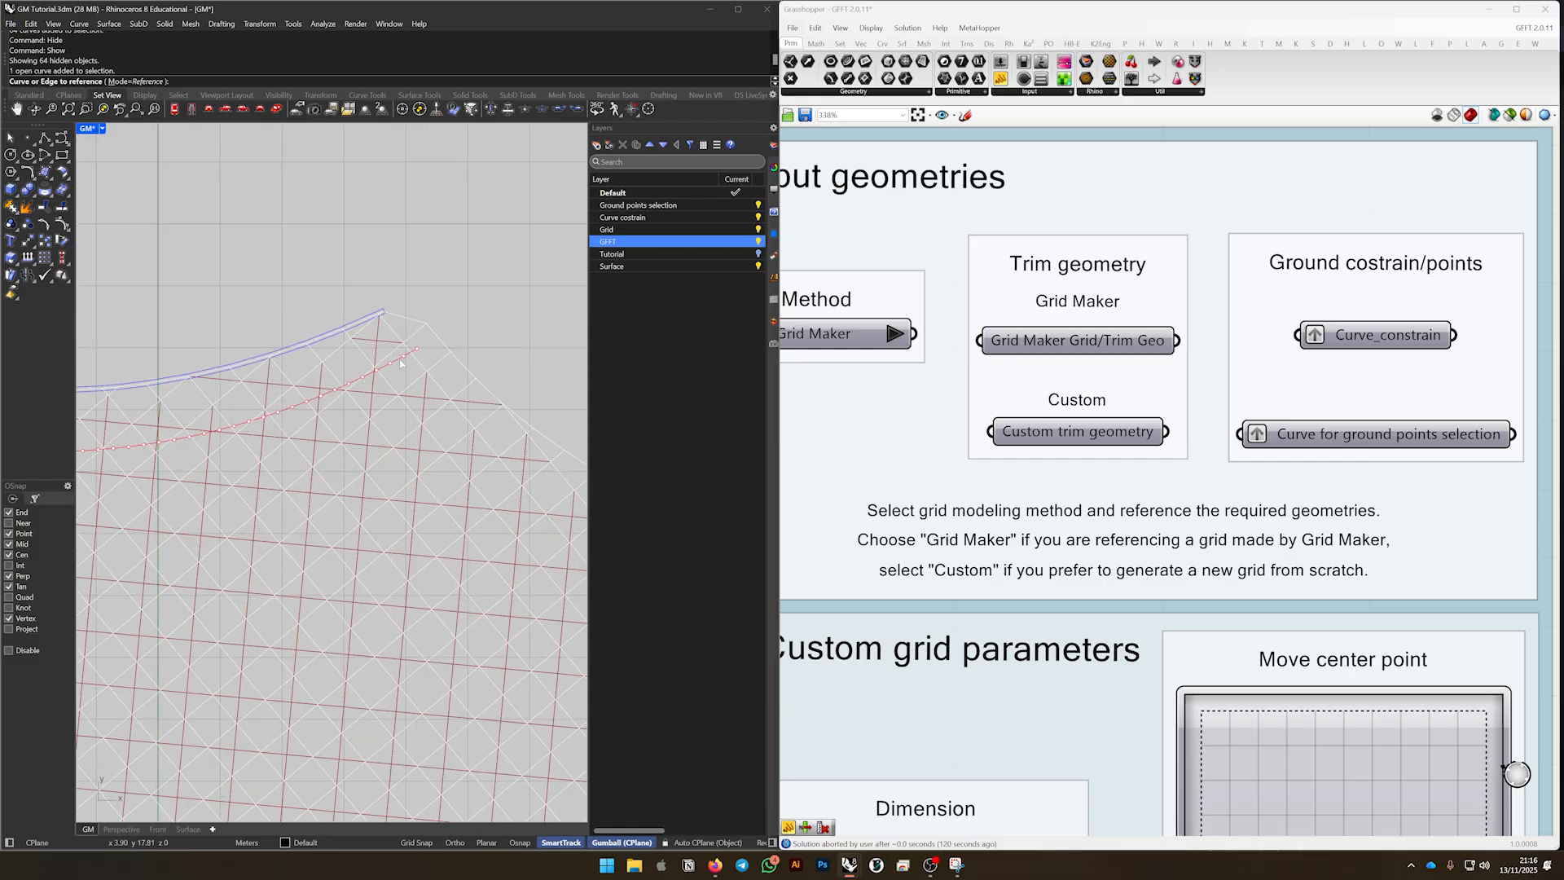
pyautogui.click(395, 366)
pyautogui.scroll(-4, 396, 369)
pyautogui.press('Return')
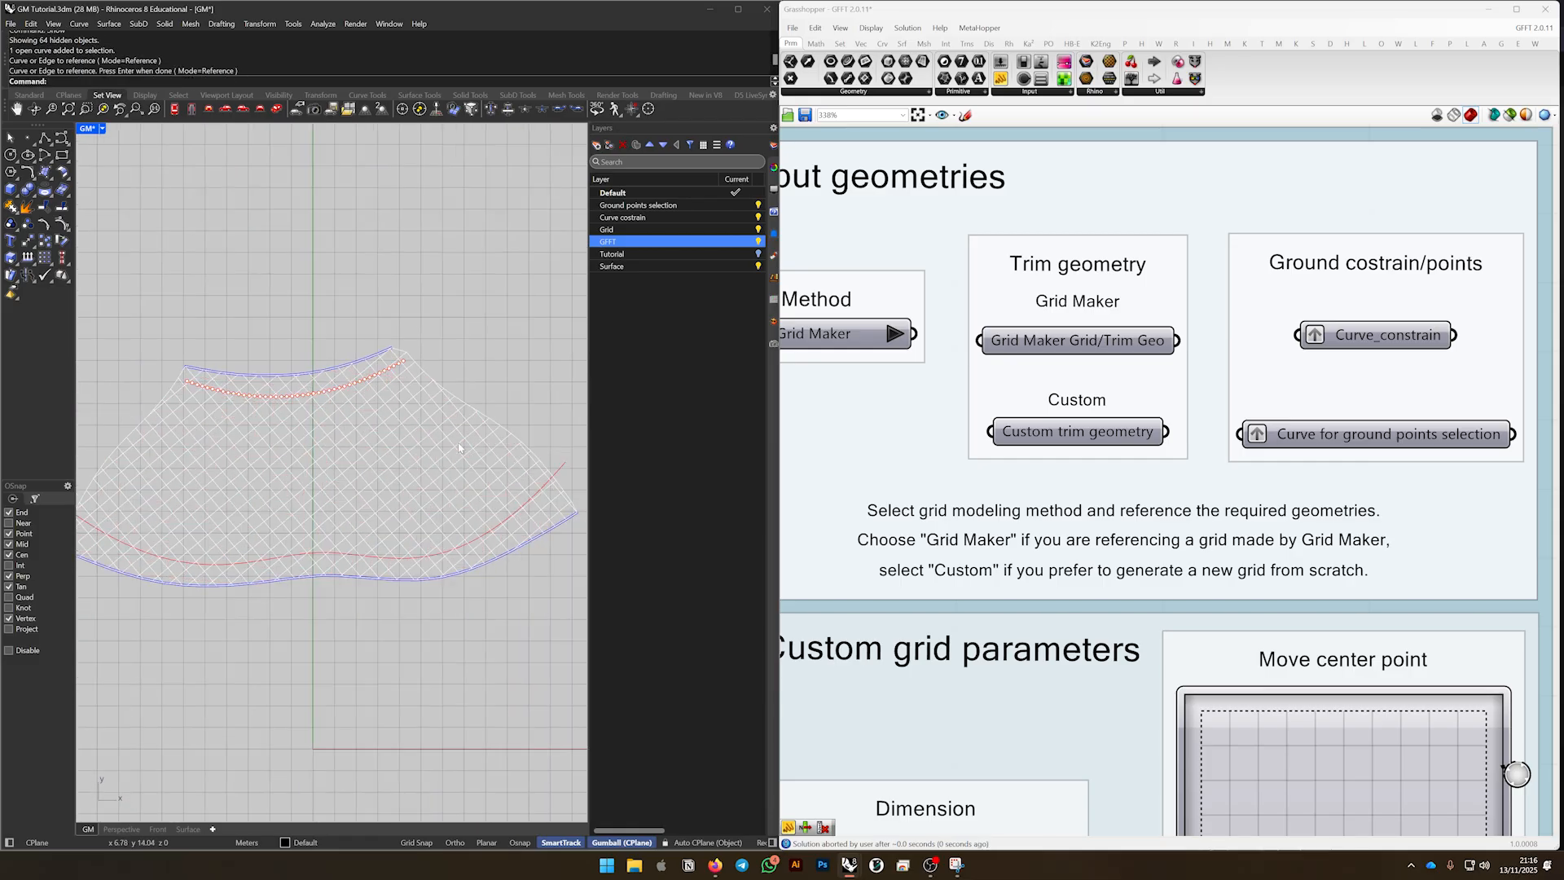
# Set the upper and then the lower red curve of the curved grid as multiple curves in Curve_constrain
pyautogui.rightClick(1377, 339)
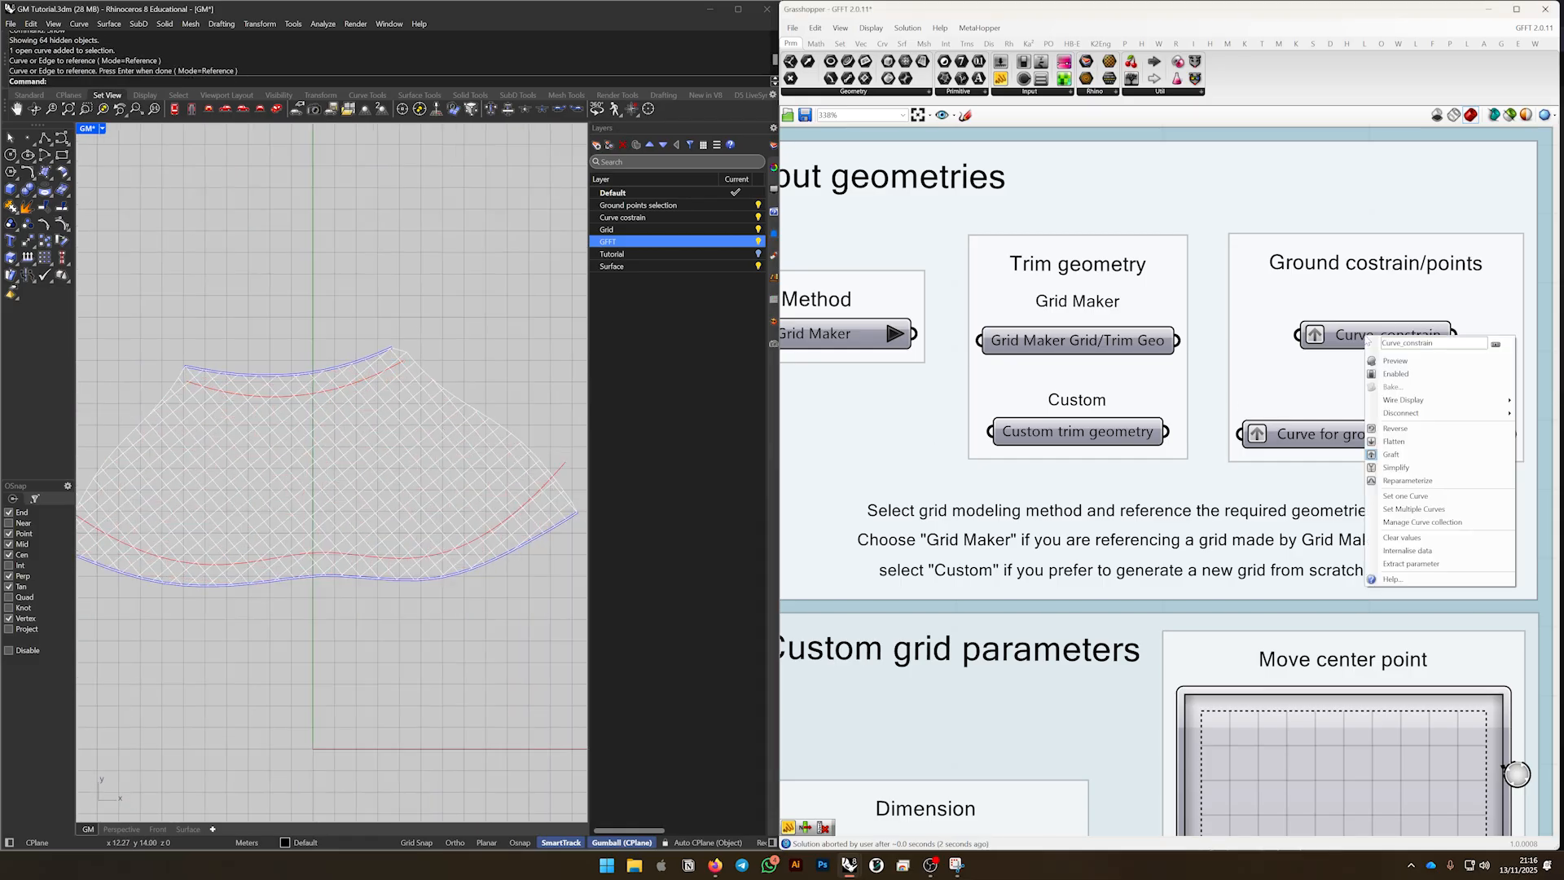
pyautogui.click(1434, 510)
pyautogui.scroll(2, 368, 393)
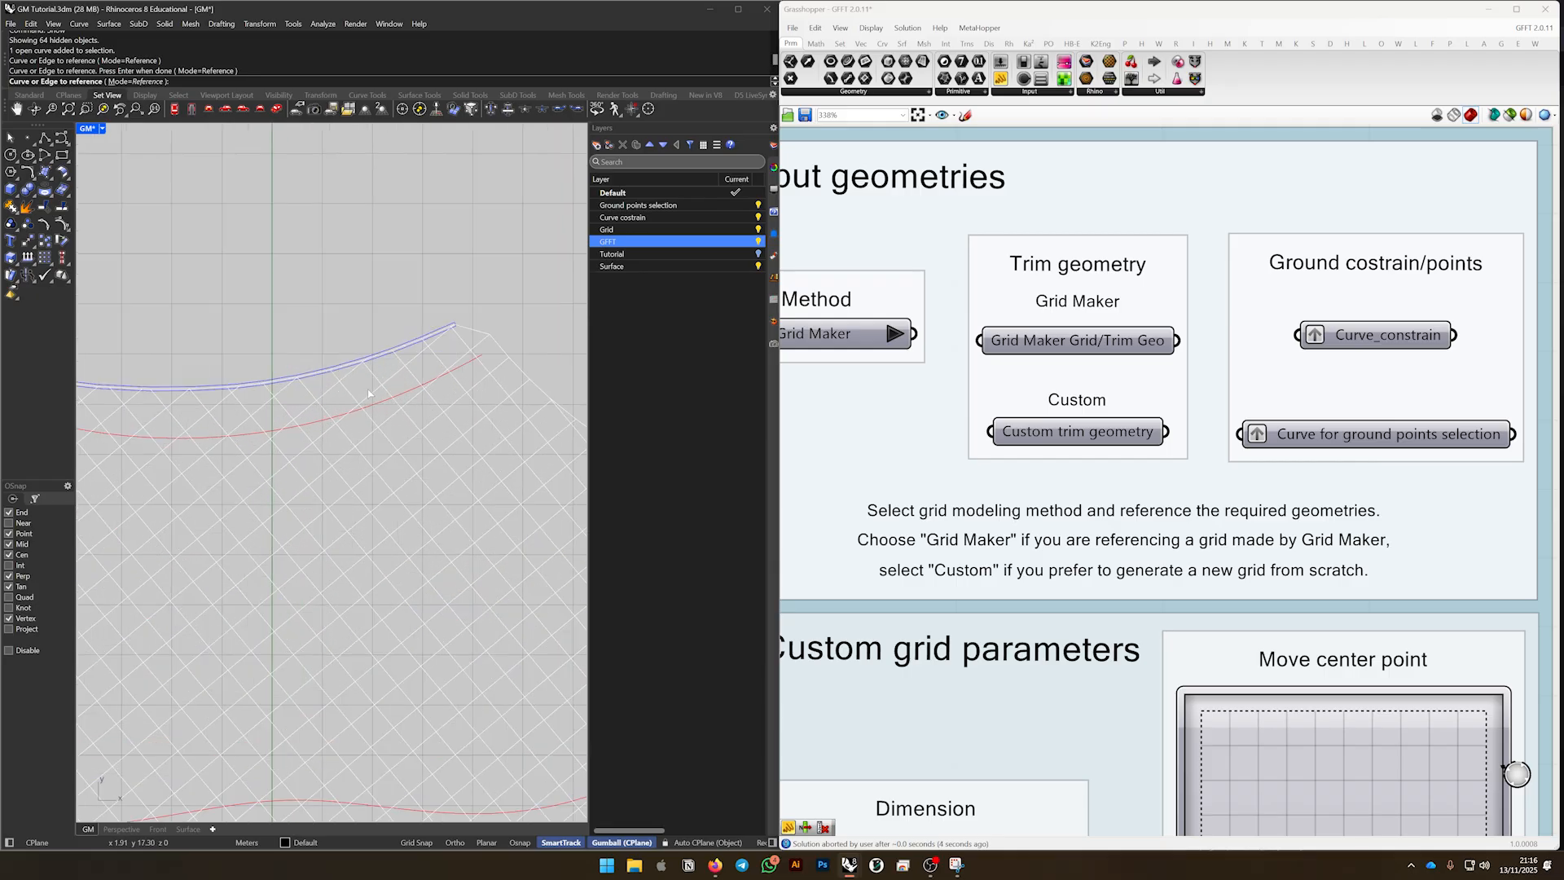
pyautogui.click(382, 406)
pyautogui.scroll(-8, 365, 379)
pyautogui.scroll(6, 488, 561)
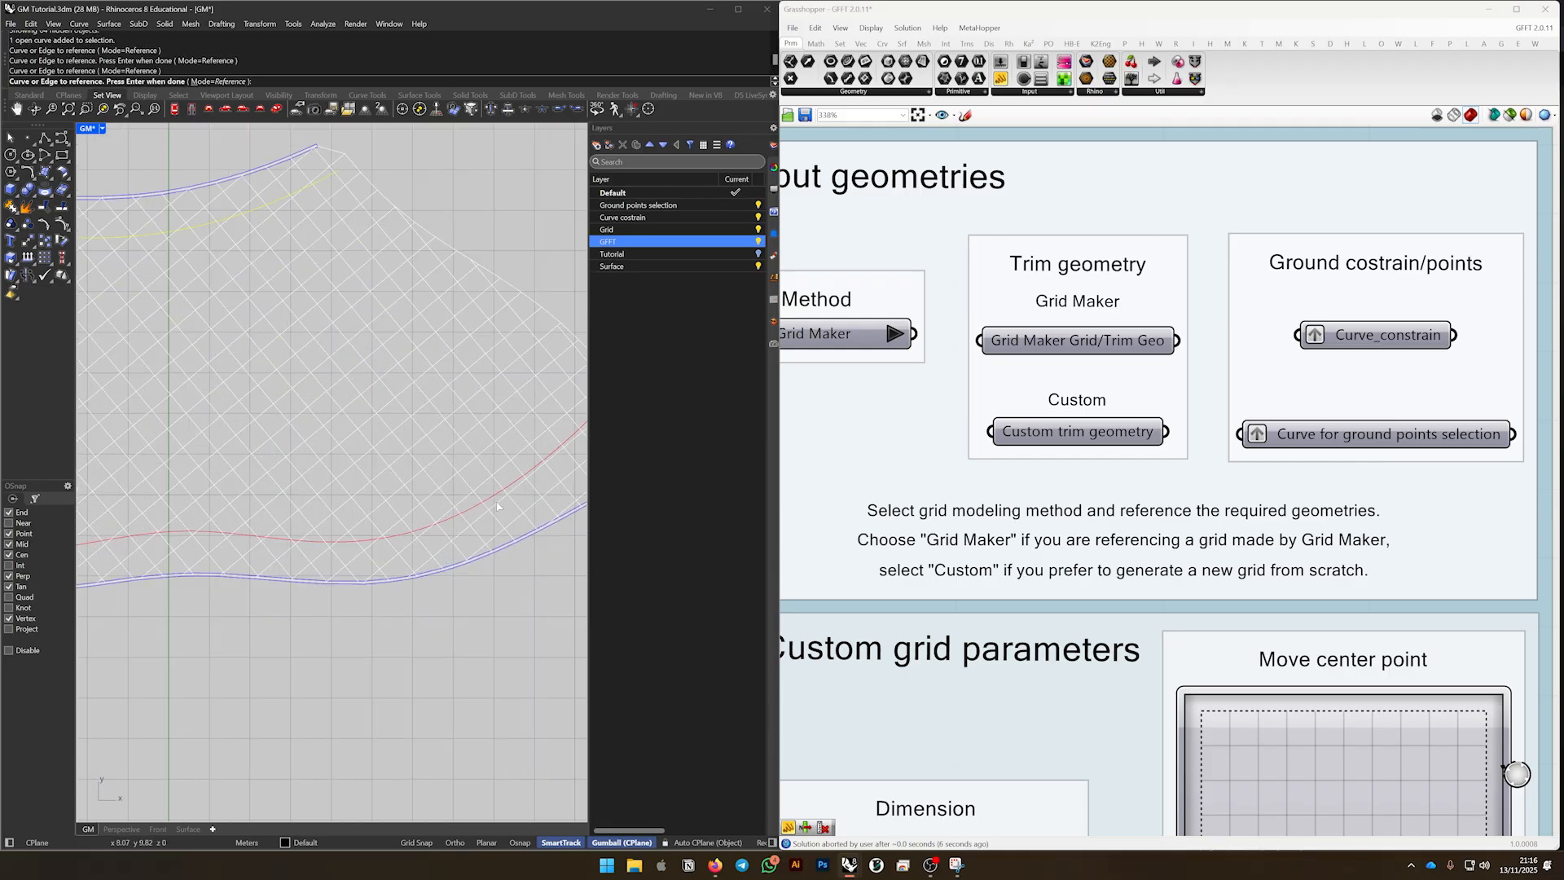
pyautogui.click(495, 496)
pyautogui.press('Return')
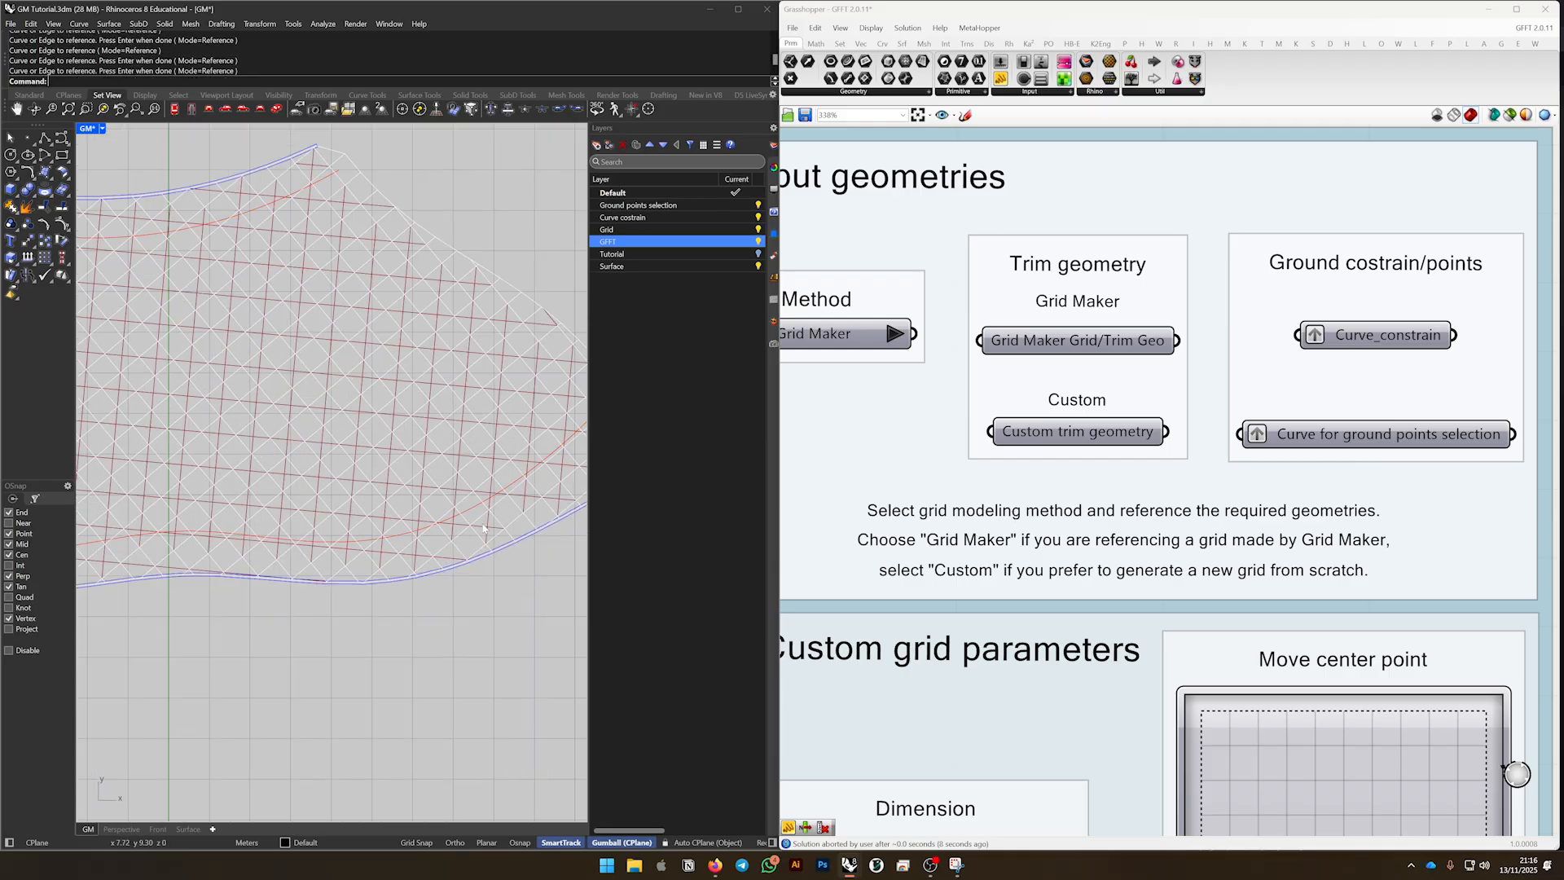
# Set the upper and then the lower blue ground strip as multiple curves in Curve for ground points selection
pyautogui.scroll(-8, 480, 524)
pyautogui.click(1333, 442)
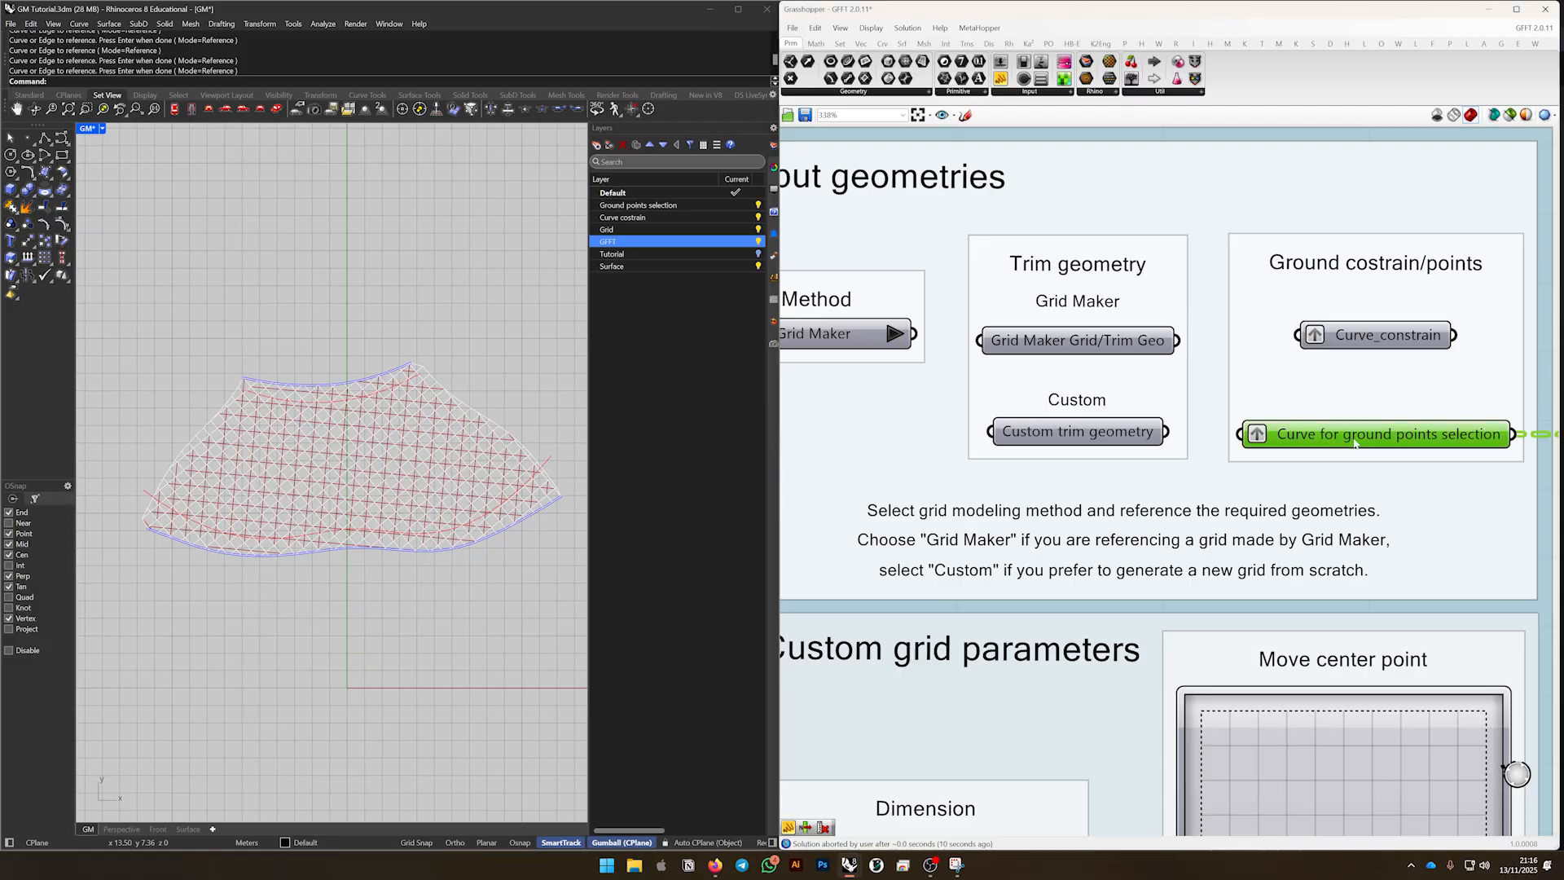
pyautogui.rightClick(1366, 440)
pyautogui.click(1401, 611)
pyautogui.scroll(5, 377, 377)
pyautogui.click(381, 381)
pyautogui.scroll(-5, 381, 380)
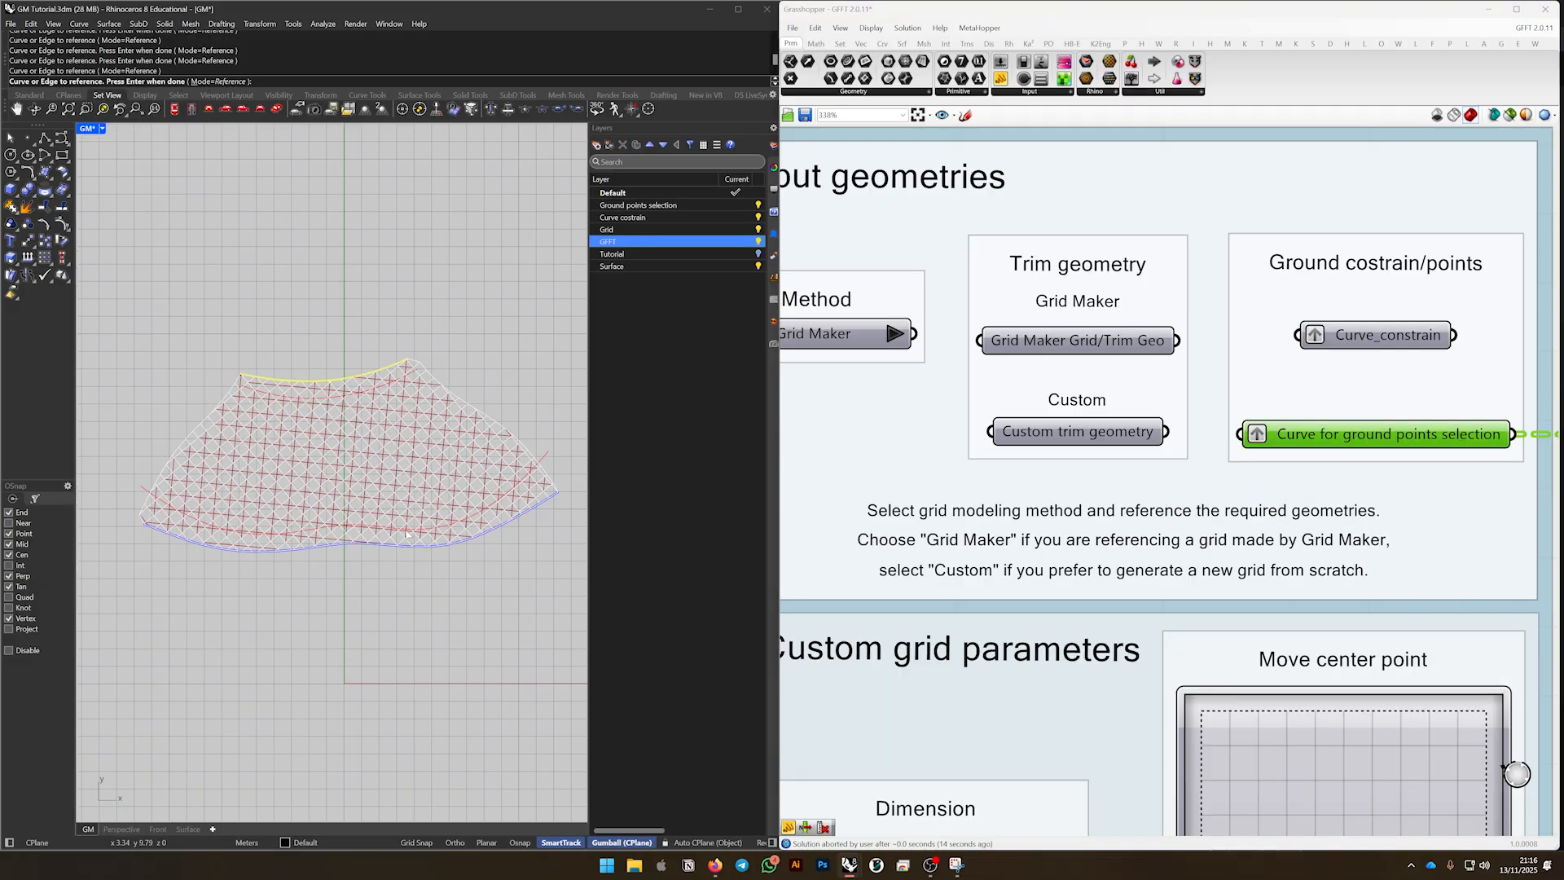
pyautogui.scroll(5, 440, 522)
pyautogui.click(449, 534)
pyautogui.press('Return')
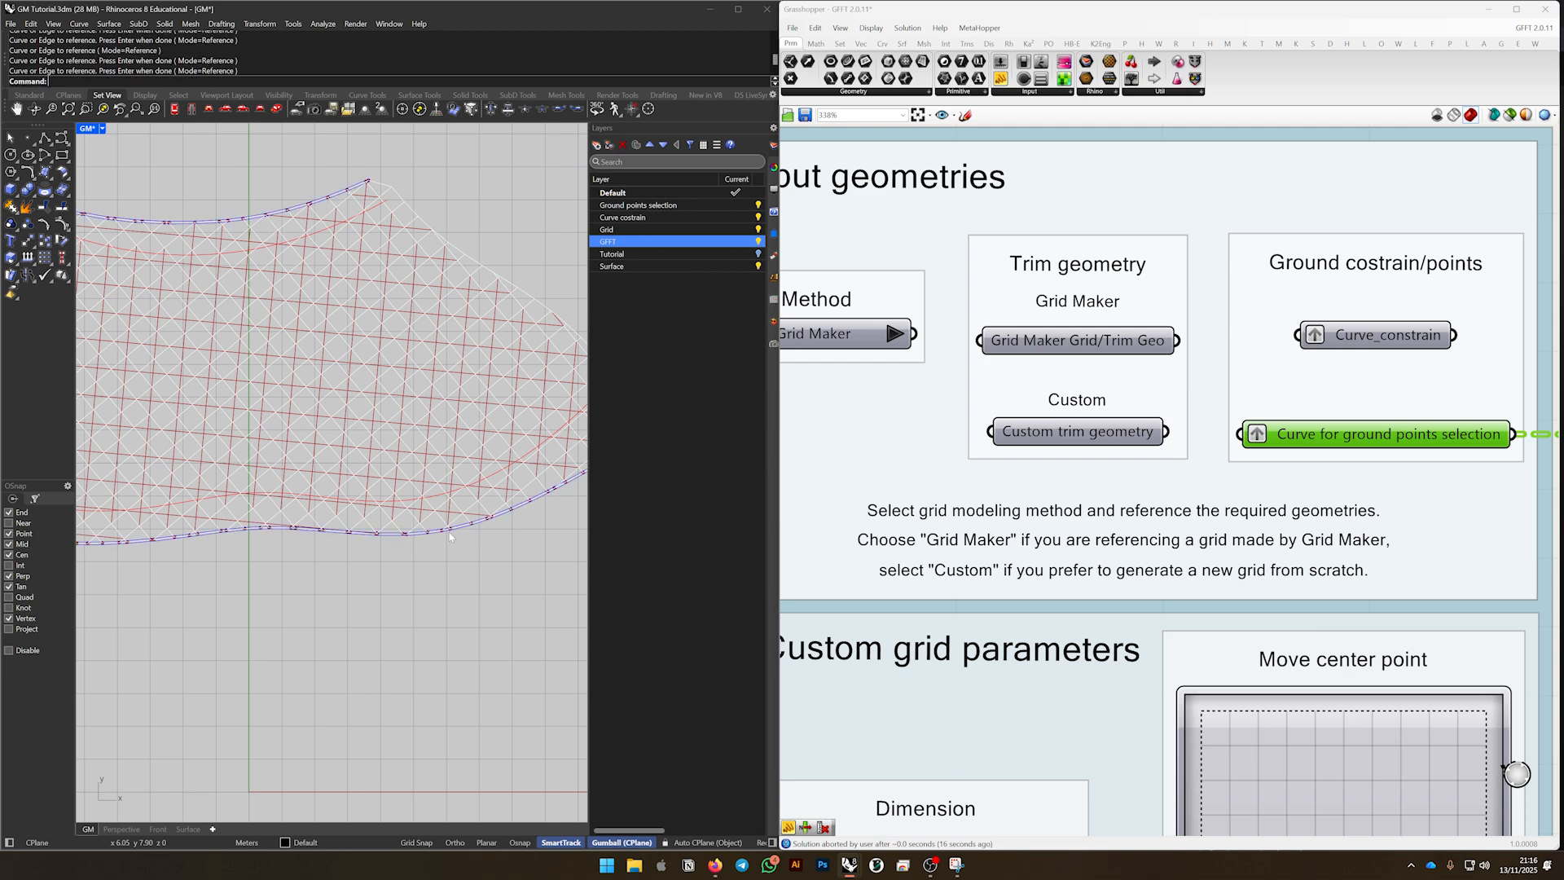
pyautogui.scroll(-3, 449, 535)
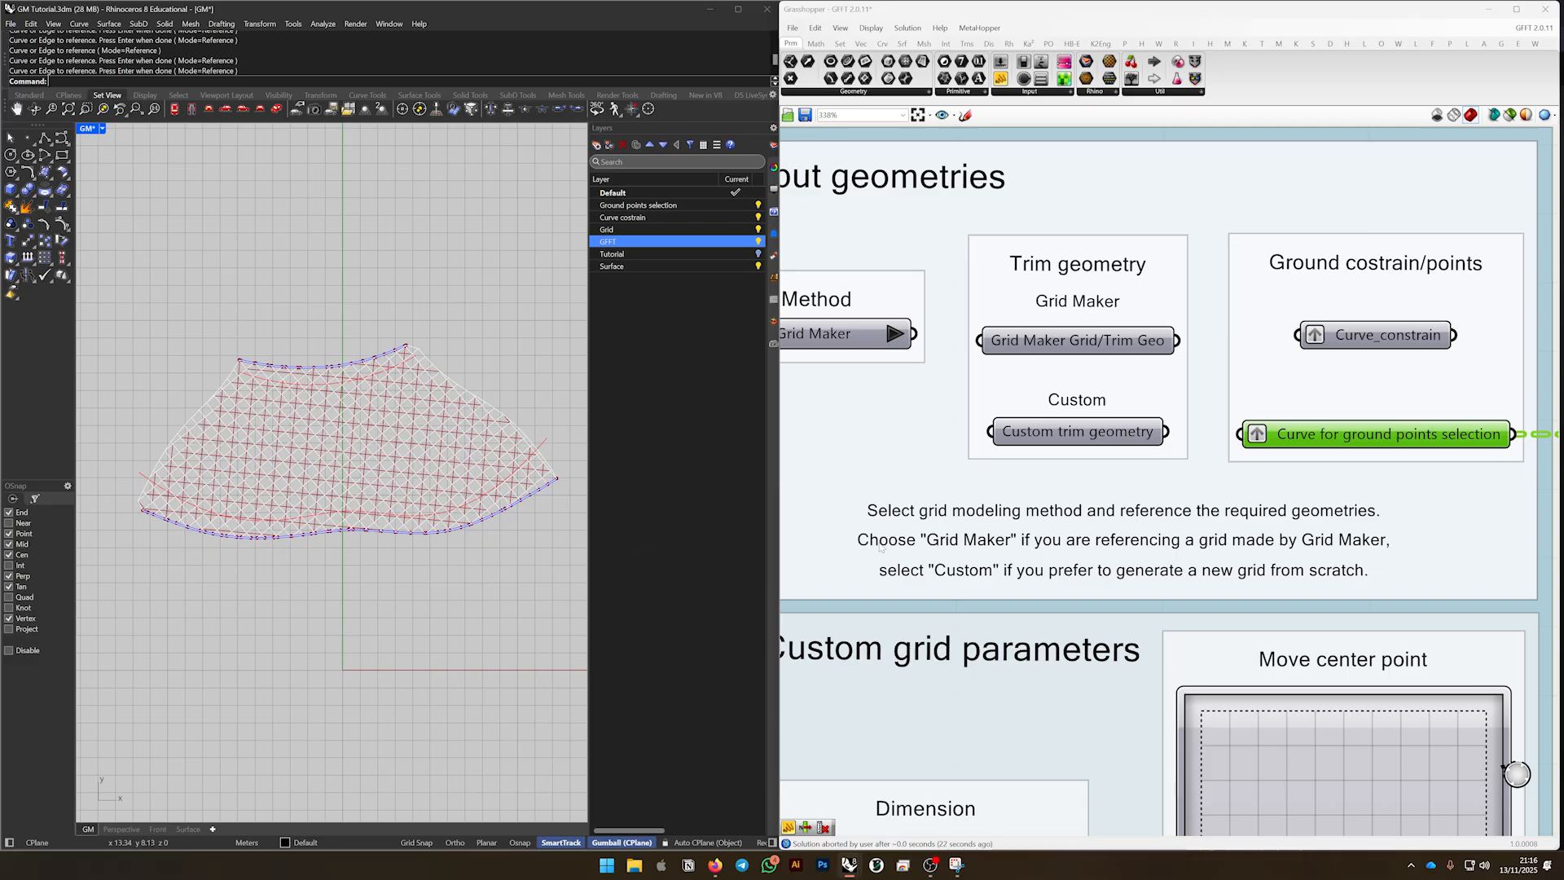
pyautogui.scroll(-5, 880, 548)
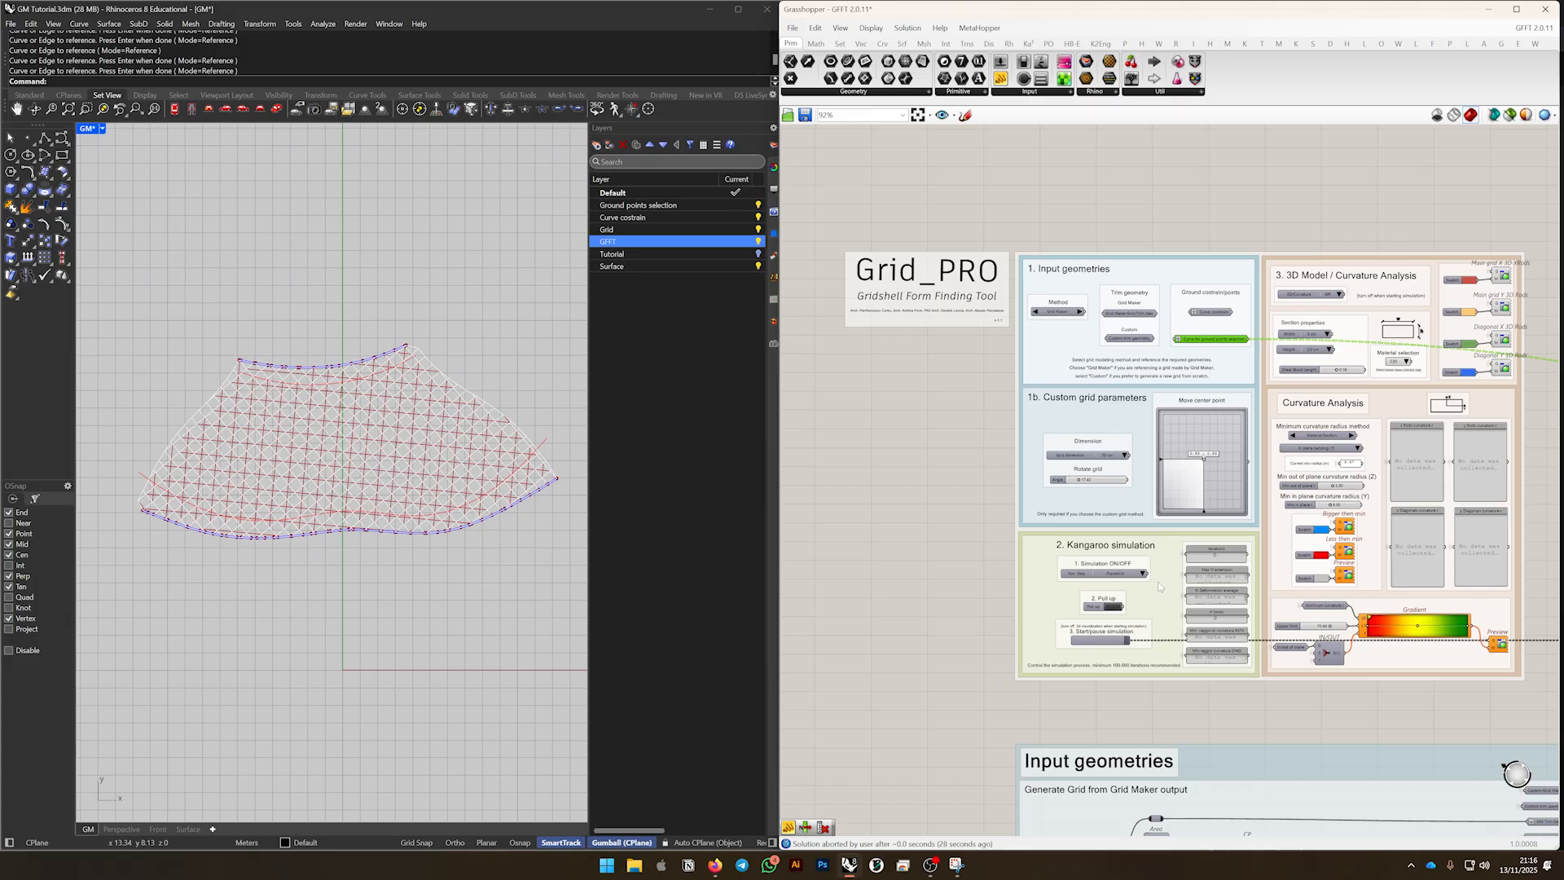
# Look through the Kangaroo Physics version history on food4Rhino in Firefox, and return to Rhino and Grasshopper
pyautogui.scroll(3, 1160, 587)
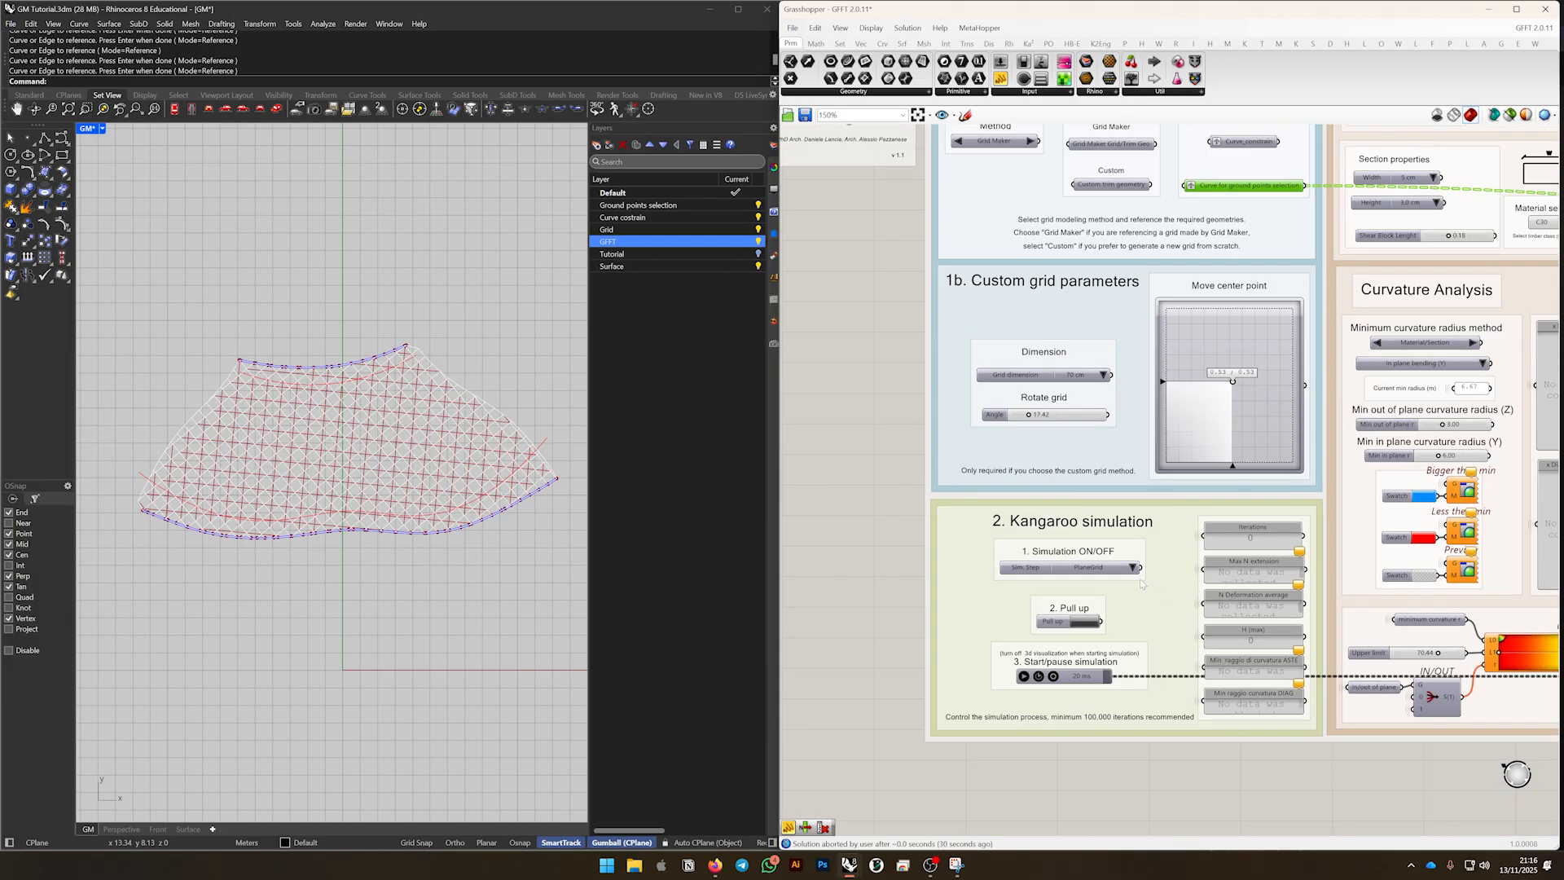
pyautogui.click(715, 867)
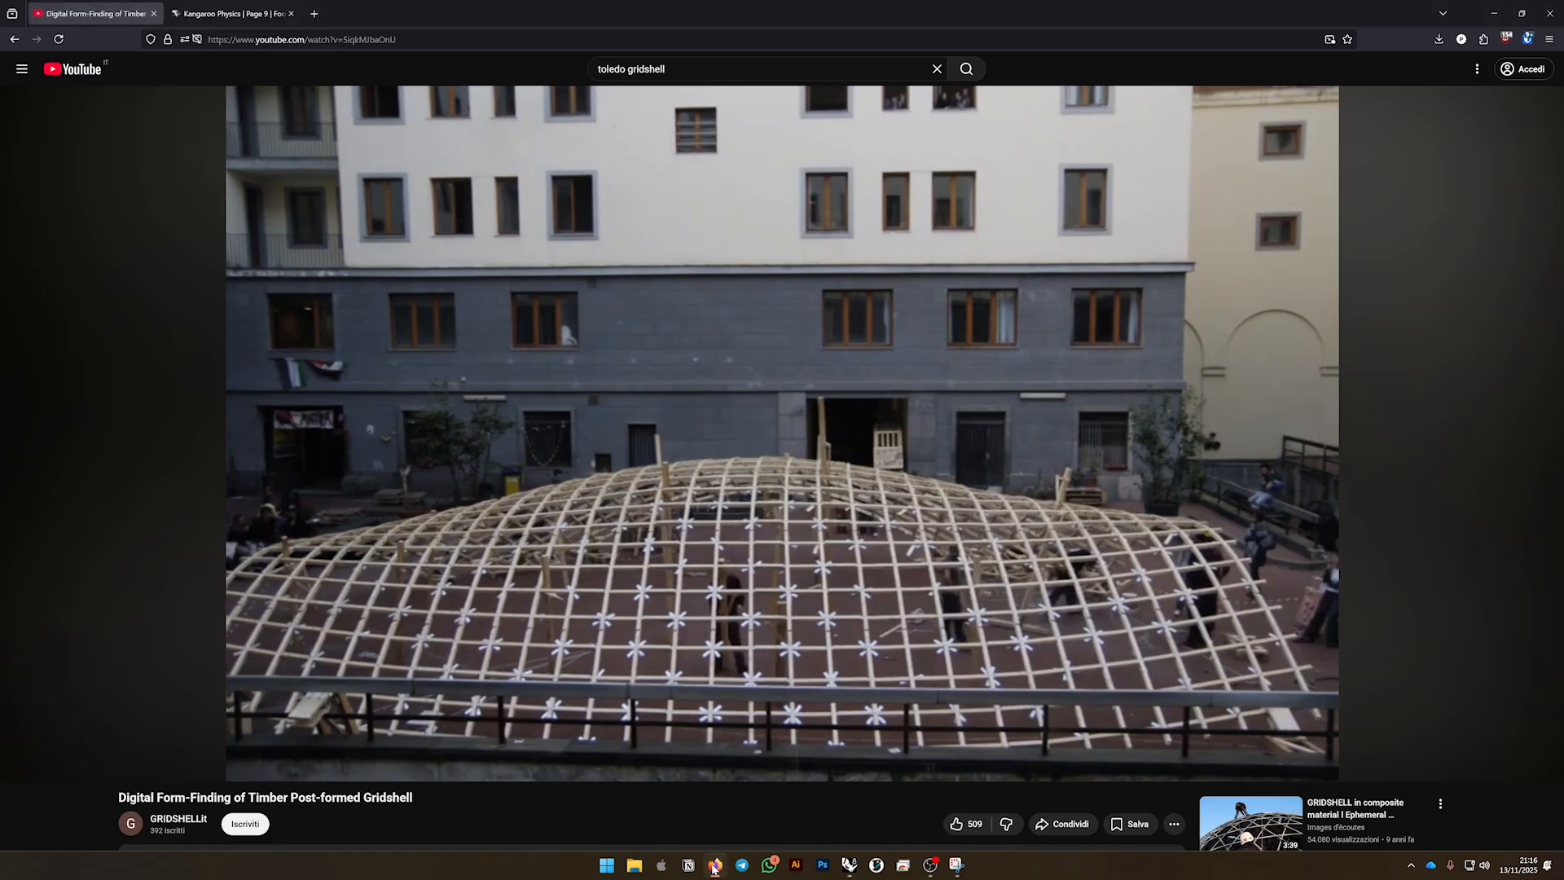
pyautogui.click(233, 14)
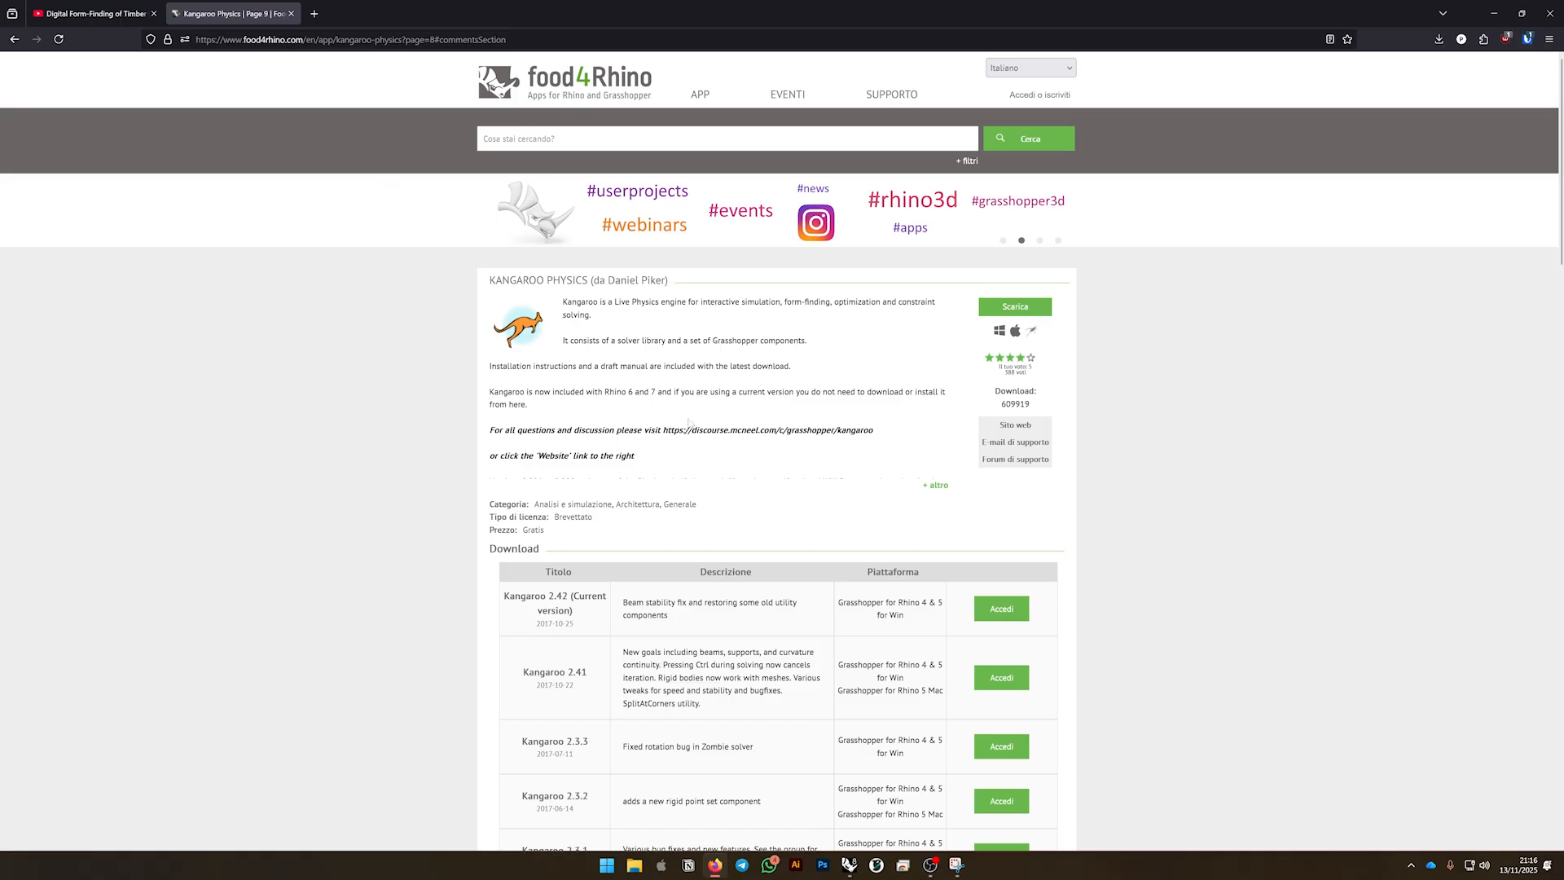
pyautogui.scroll(-15, 689, 422)
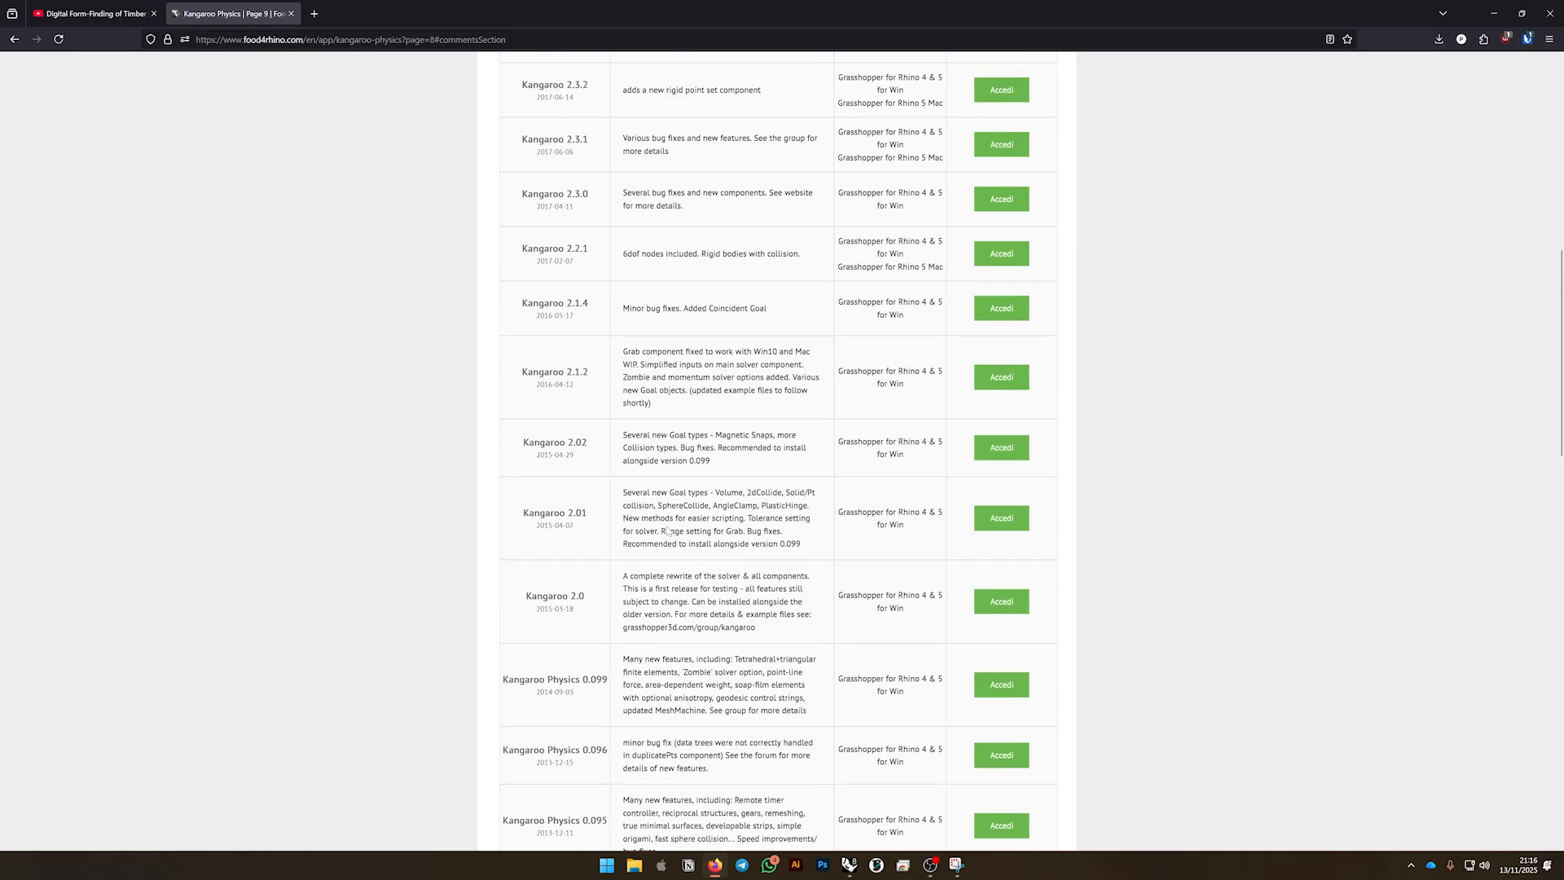
pyautogui.scroll(1, 627, 447)
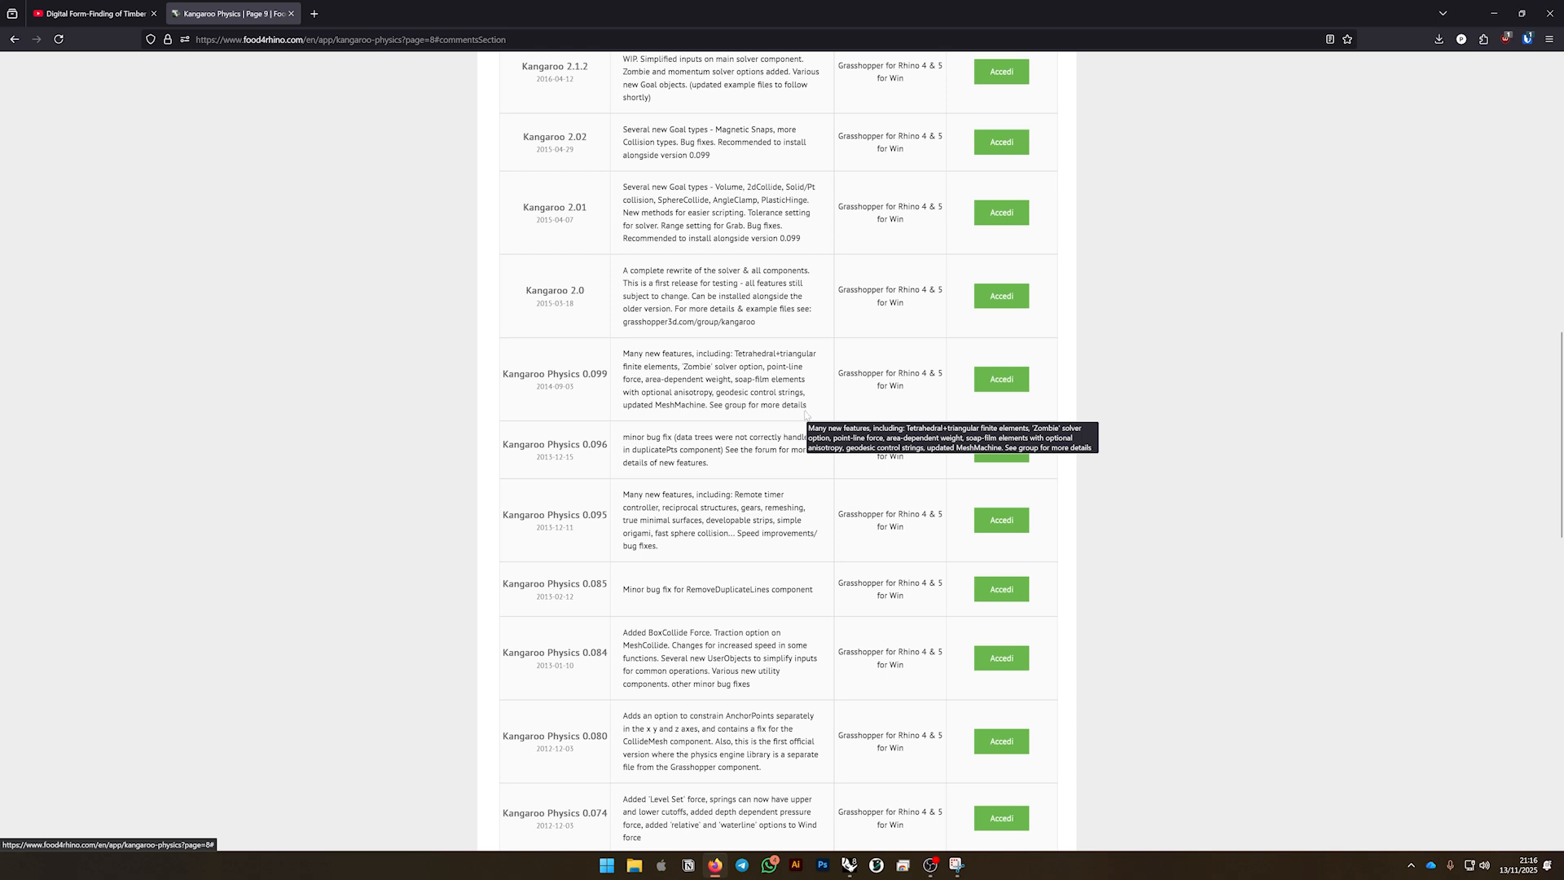
pyautogui.hotkey('alt', 'Tab')
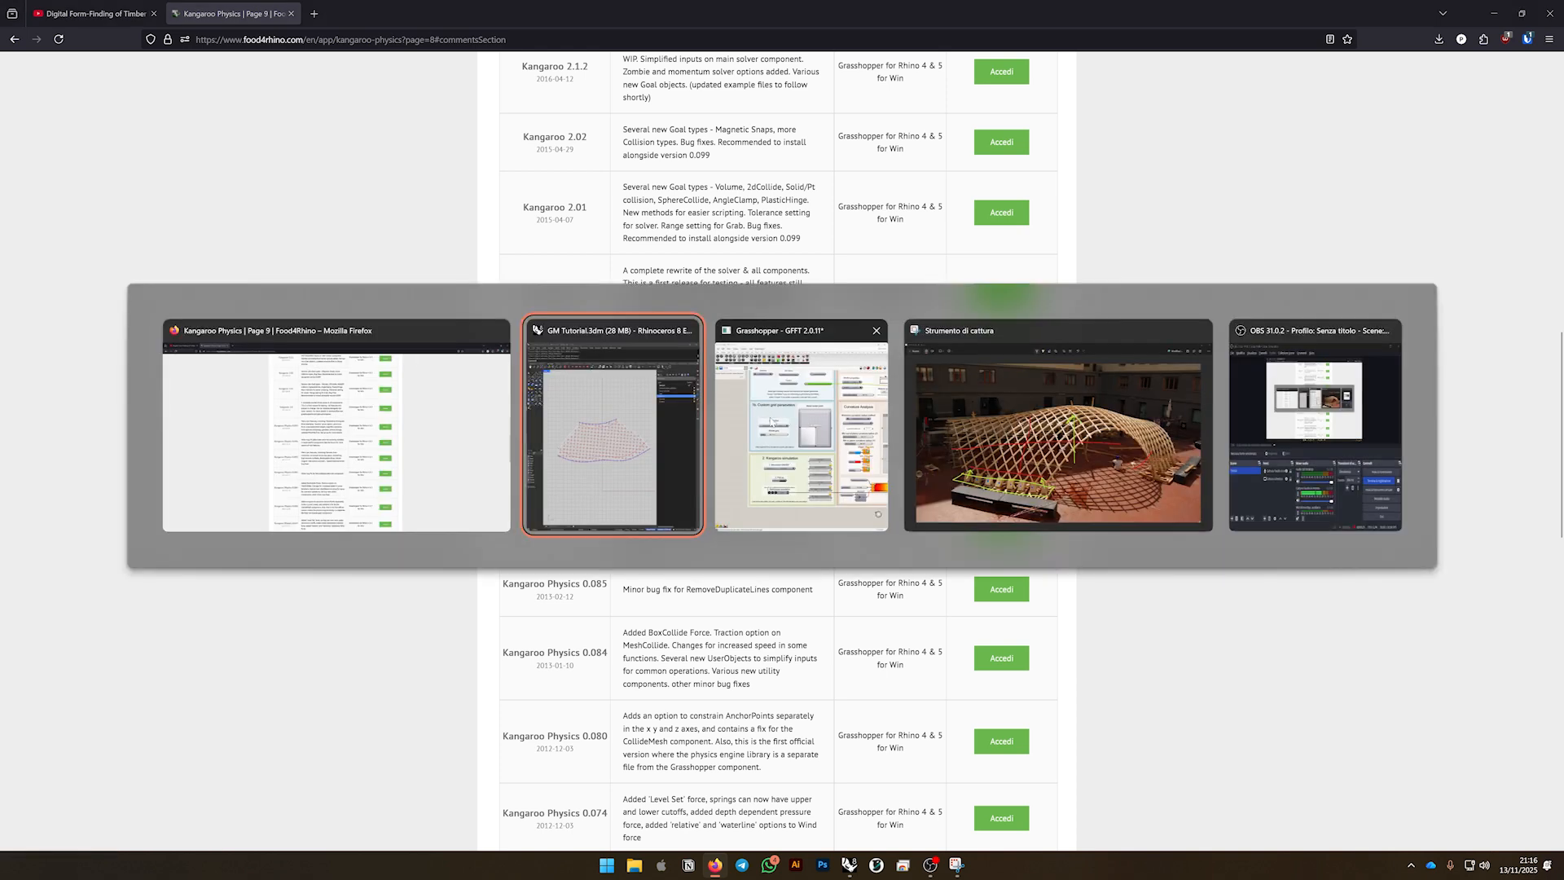
pyautogui.hotkey('alt', 'Tab')
# Examine the Simulation ON/OFF, Pull up and Start/pause simulation controls in the Kangaroo simulation section
pyautogui.scroll(-6, 955, 502)
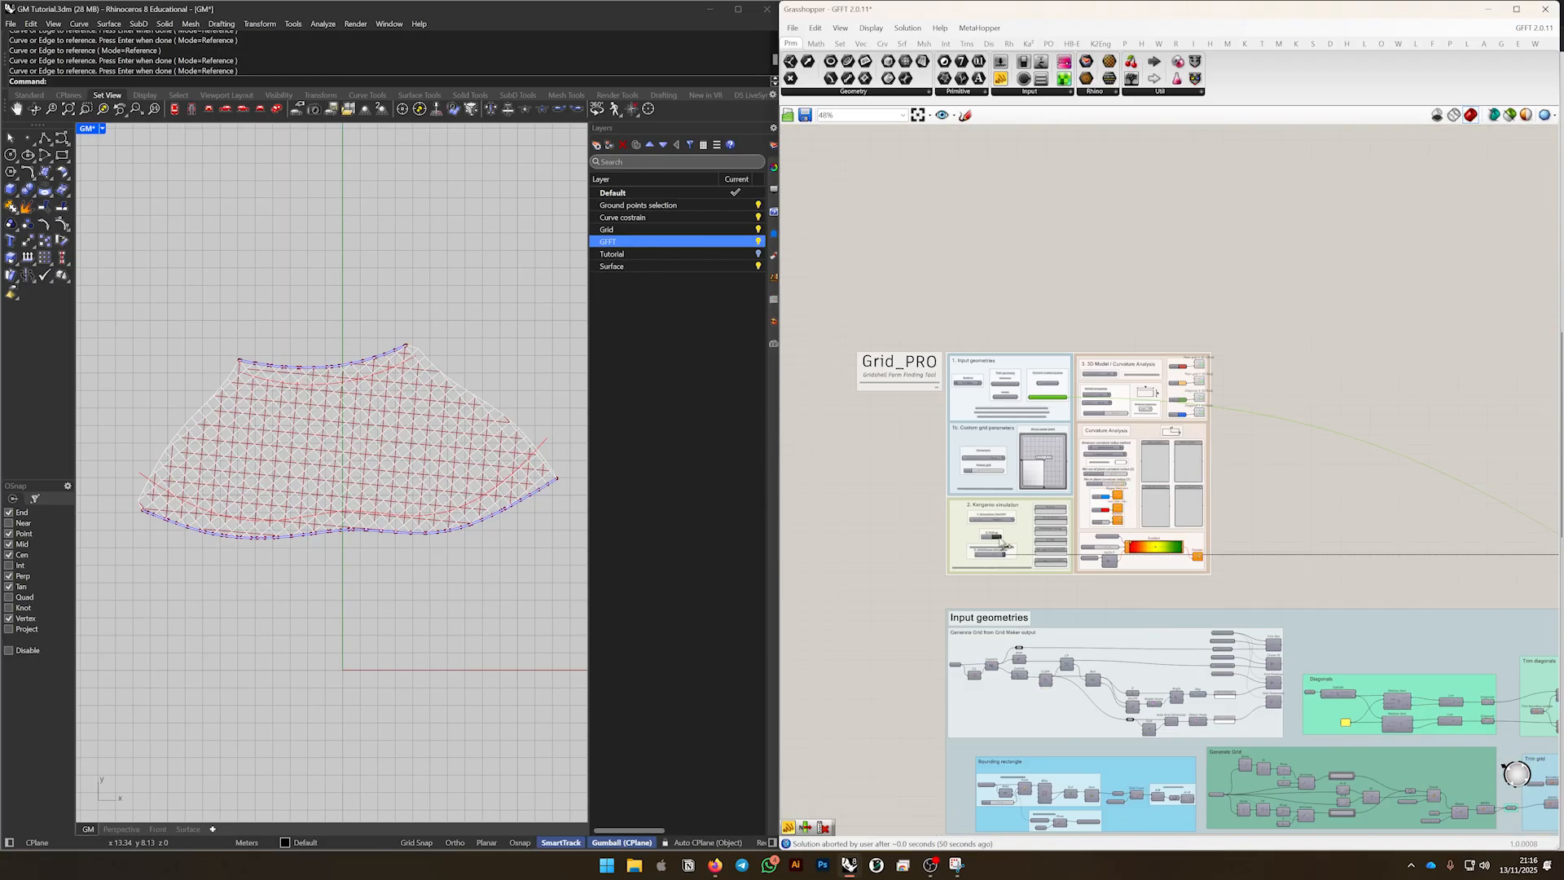
pyautogui.scroll(8, 990, 521)
pyautogui.moveTo(981, 489); pyautogui.dragTo(997, 485, button='right')
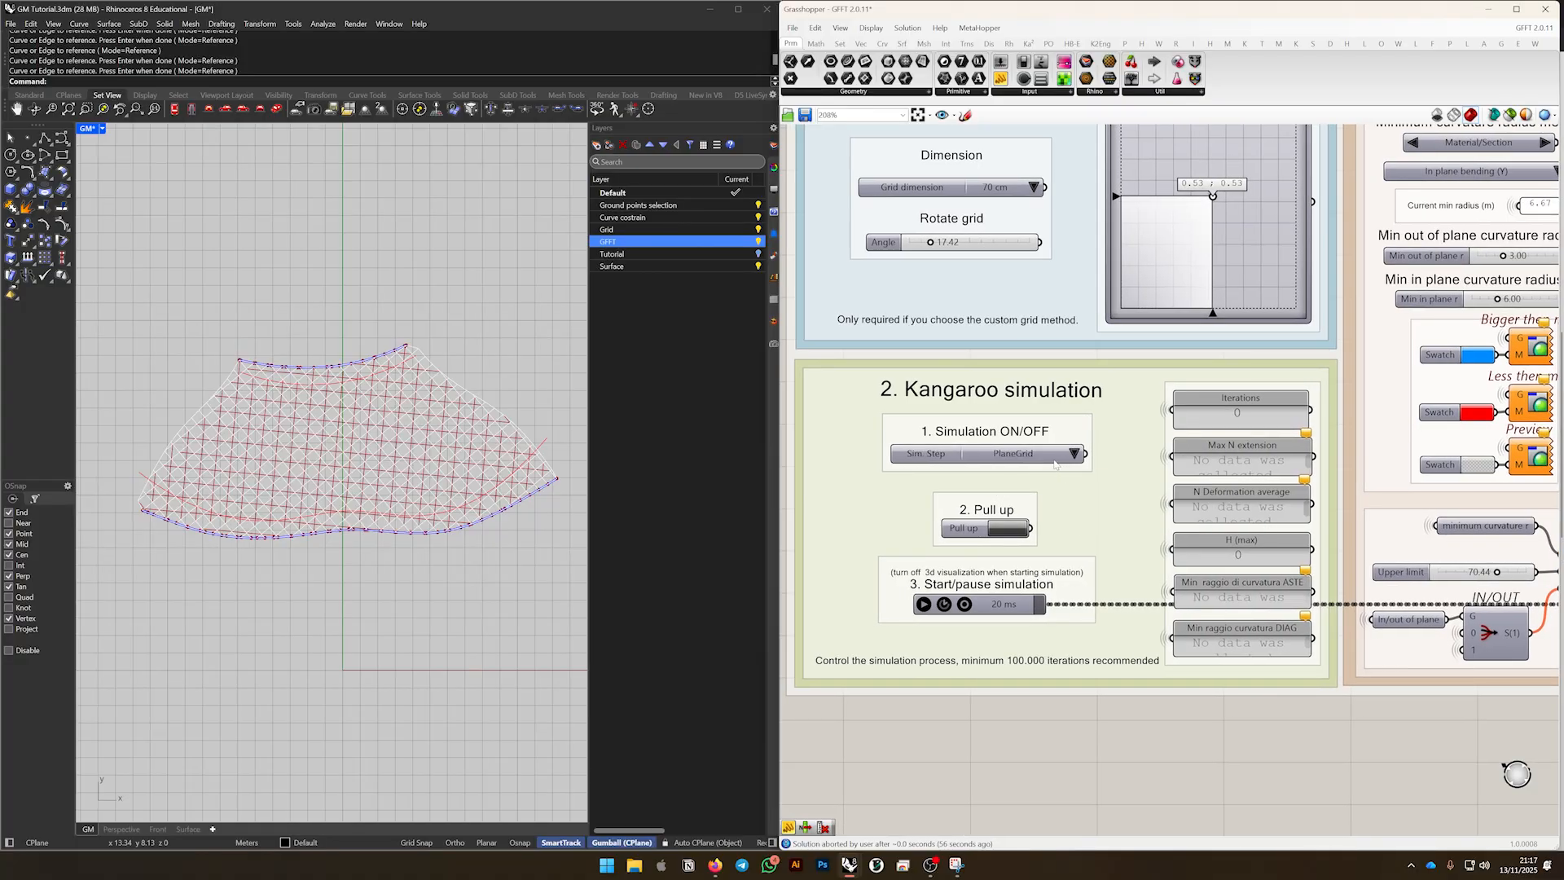
pyautogui.click(1016, 506)
pyautogui.click(1062, 434)
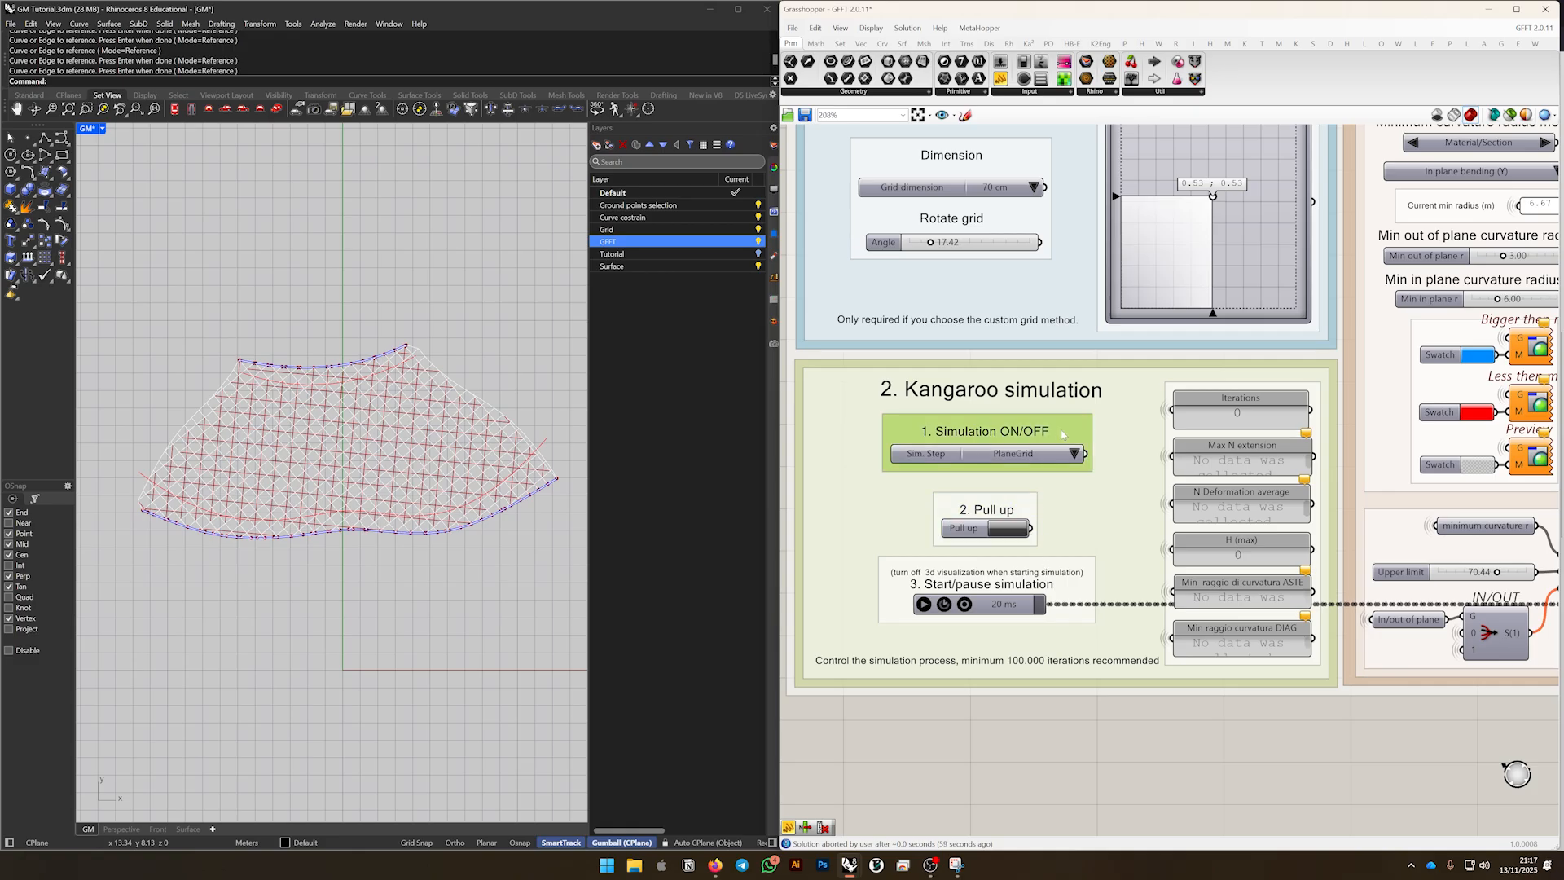
pyautogui.click(1031, 506)
pyautogui.click(1076, 602)
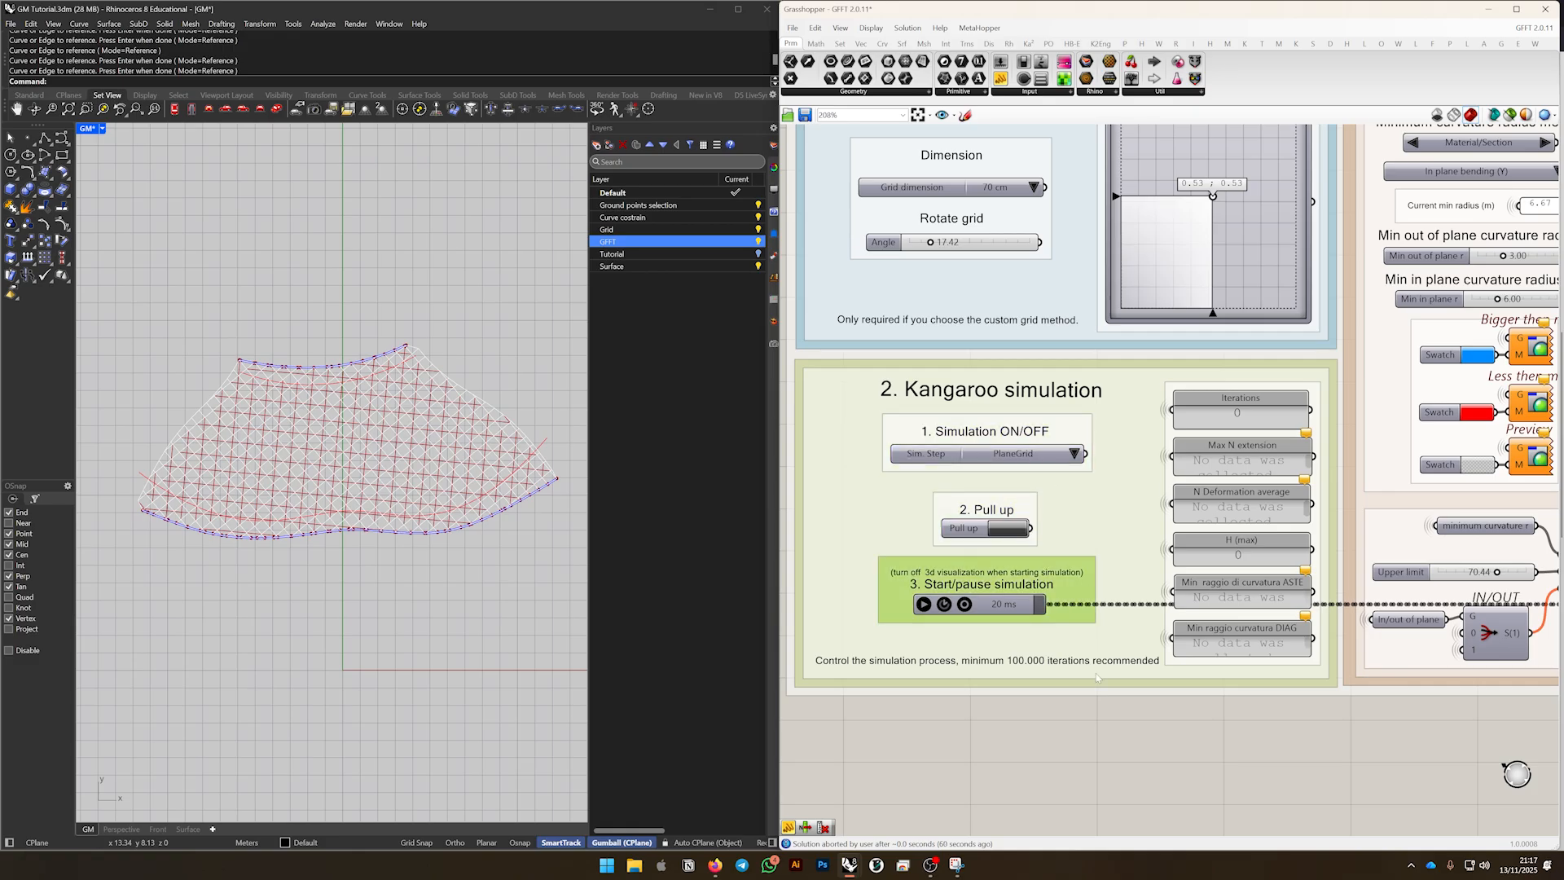
pyautogui.click(1095, 734)
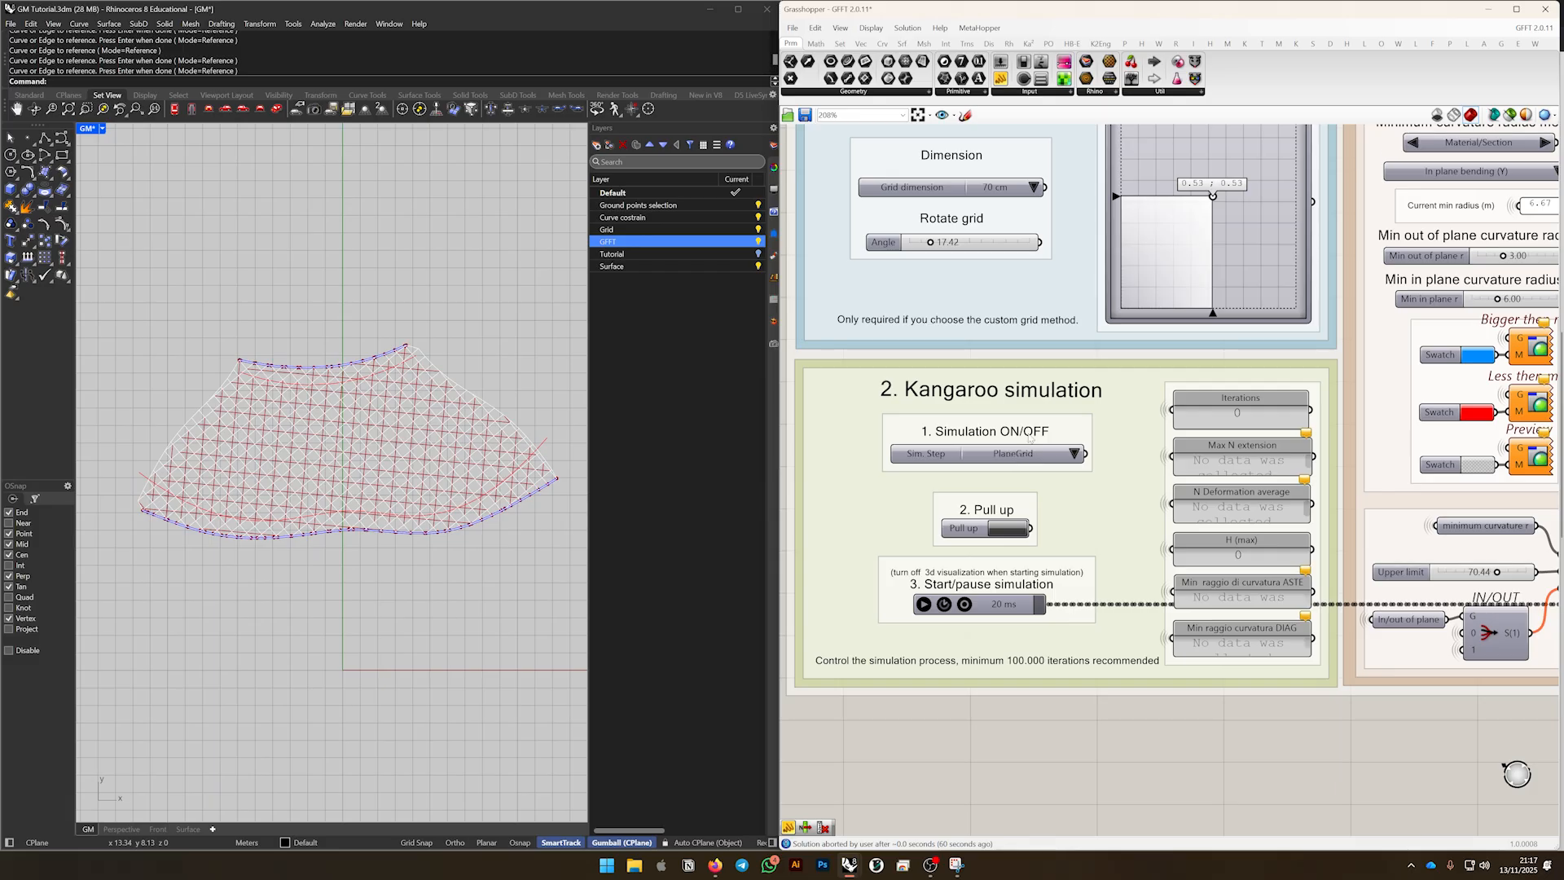
# Set Sim. Step to Simulation ON in the Kangaroo simulation section and trigger Pull up to raise the grid
pyautogui.click(1081, 455)
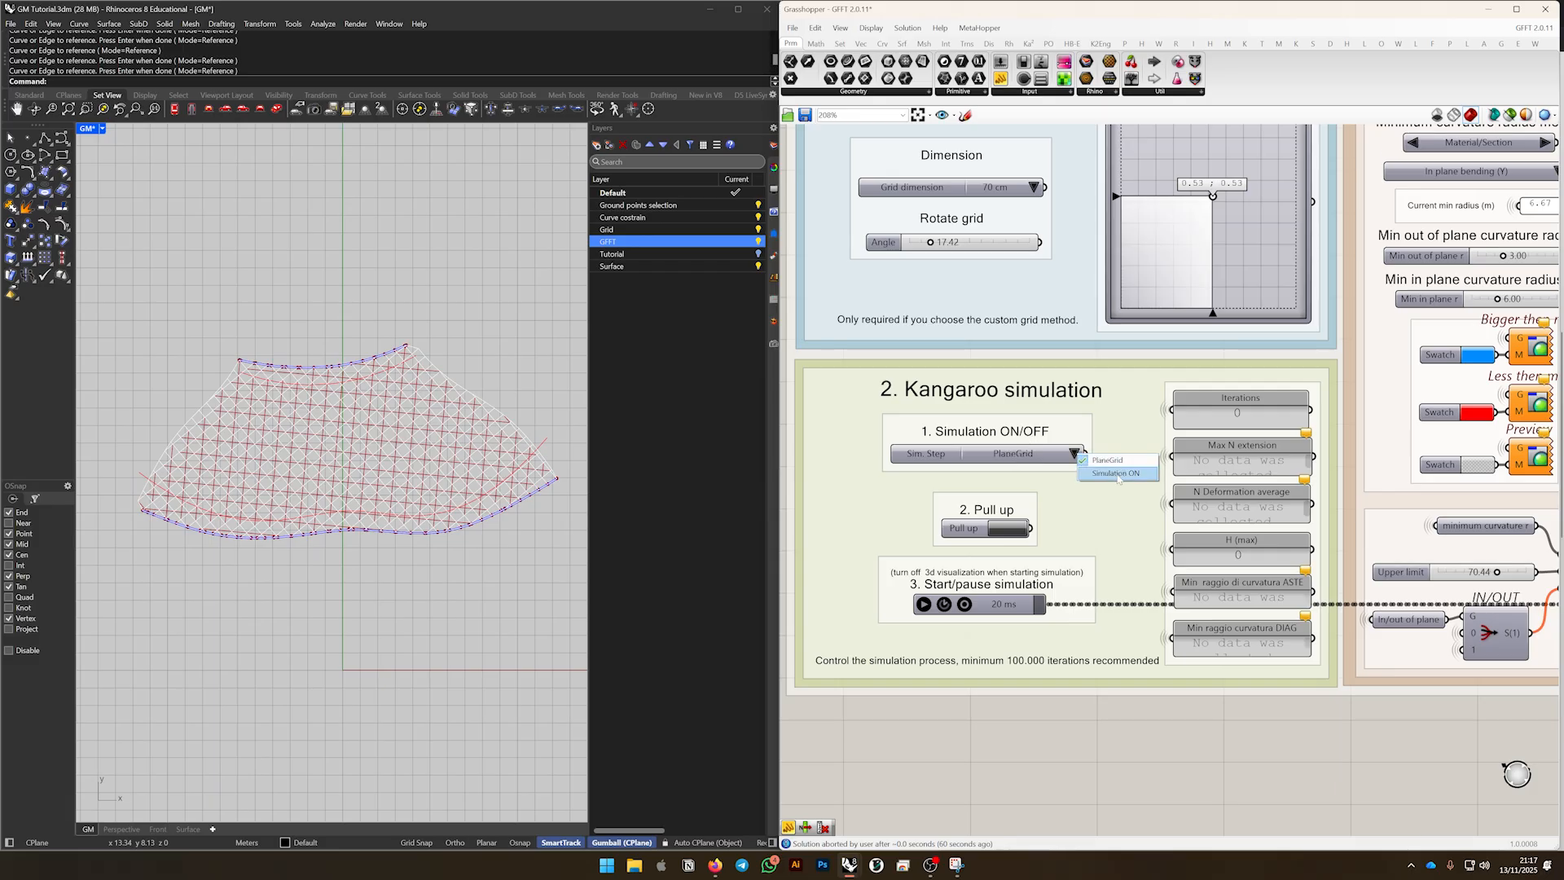
pyautogui.click(1117, 473)
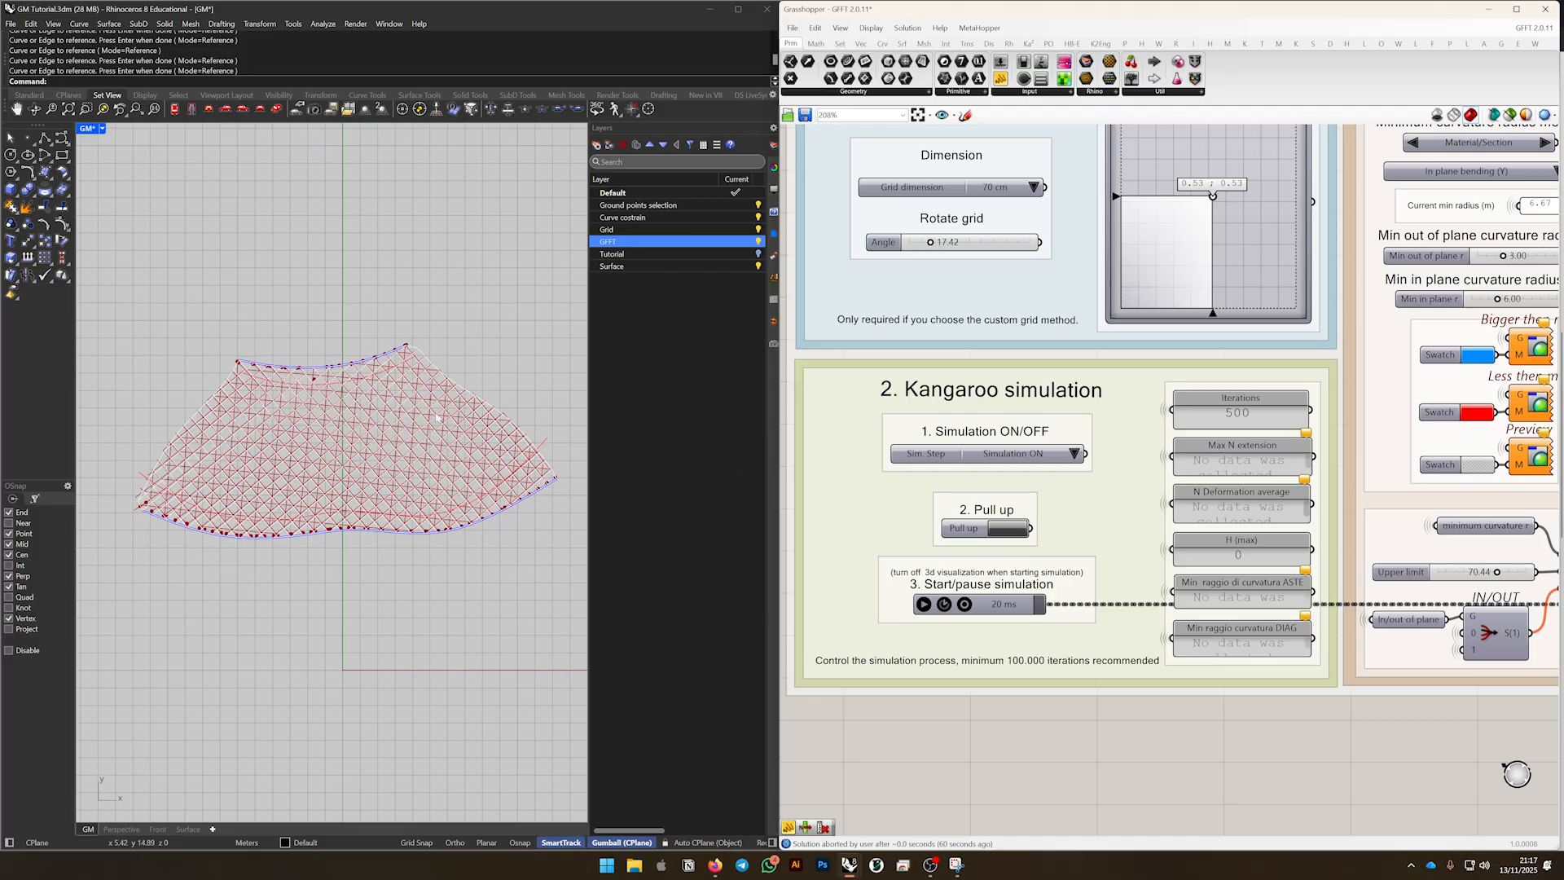
pyautogui.scroll(1, 288, 346)
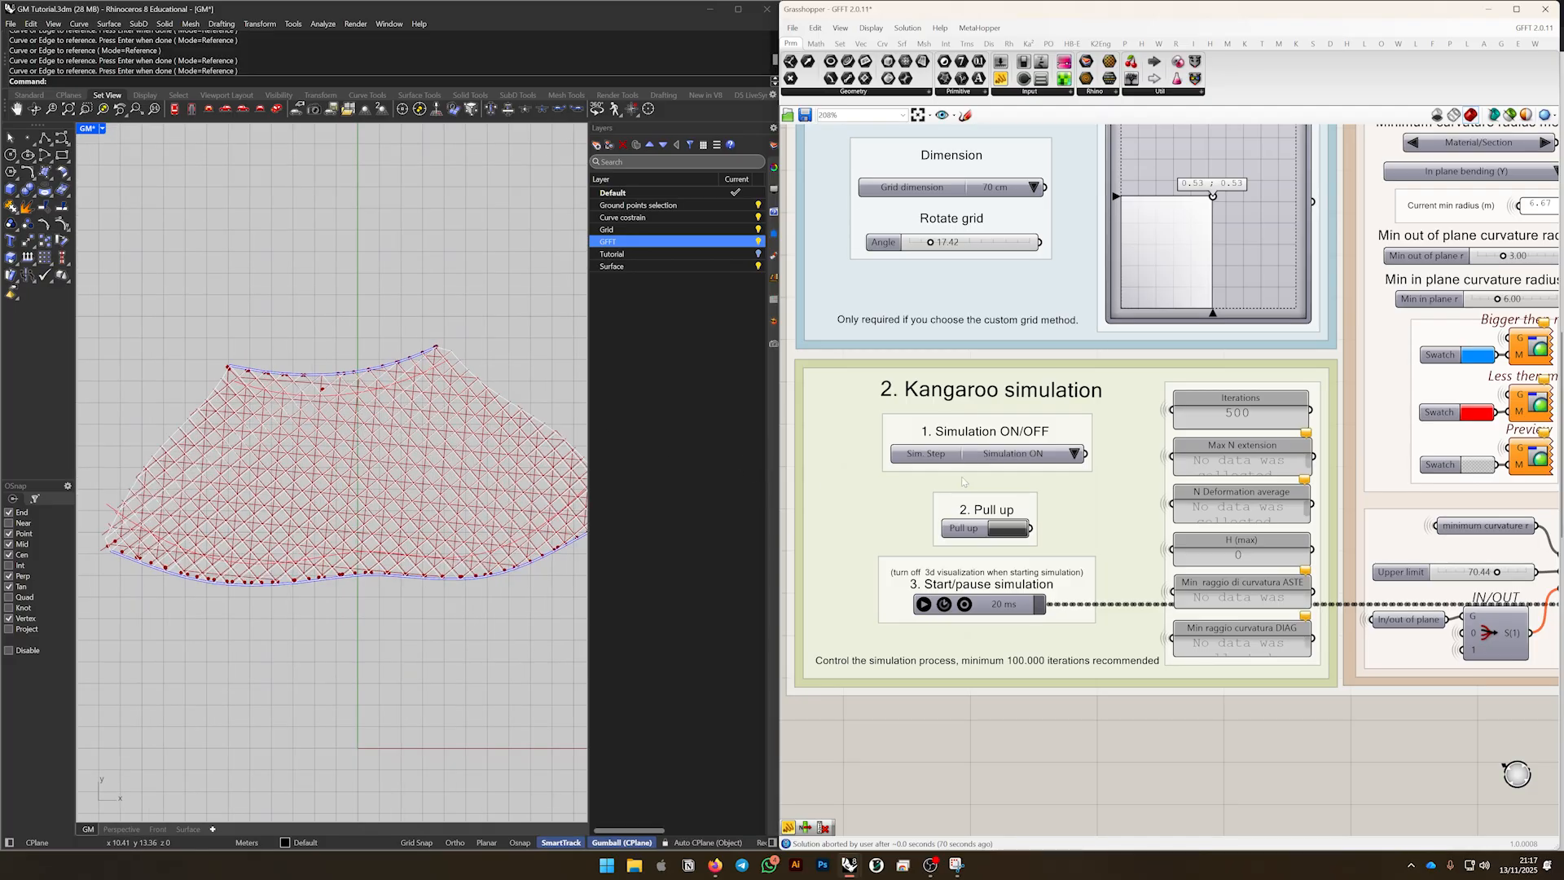
pyautogui.click(1009, 530)
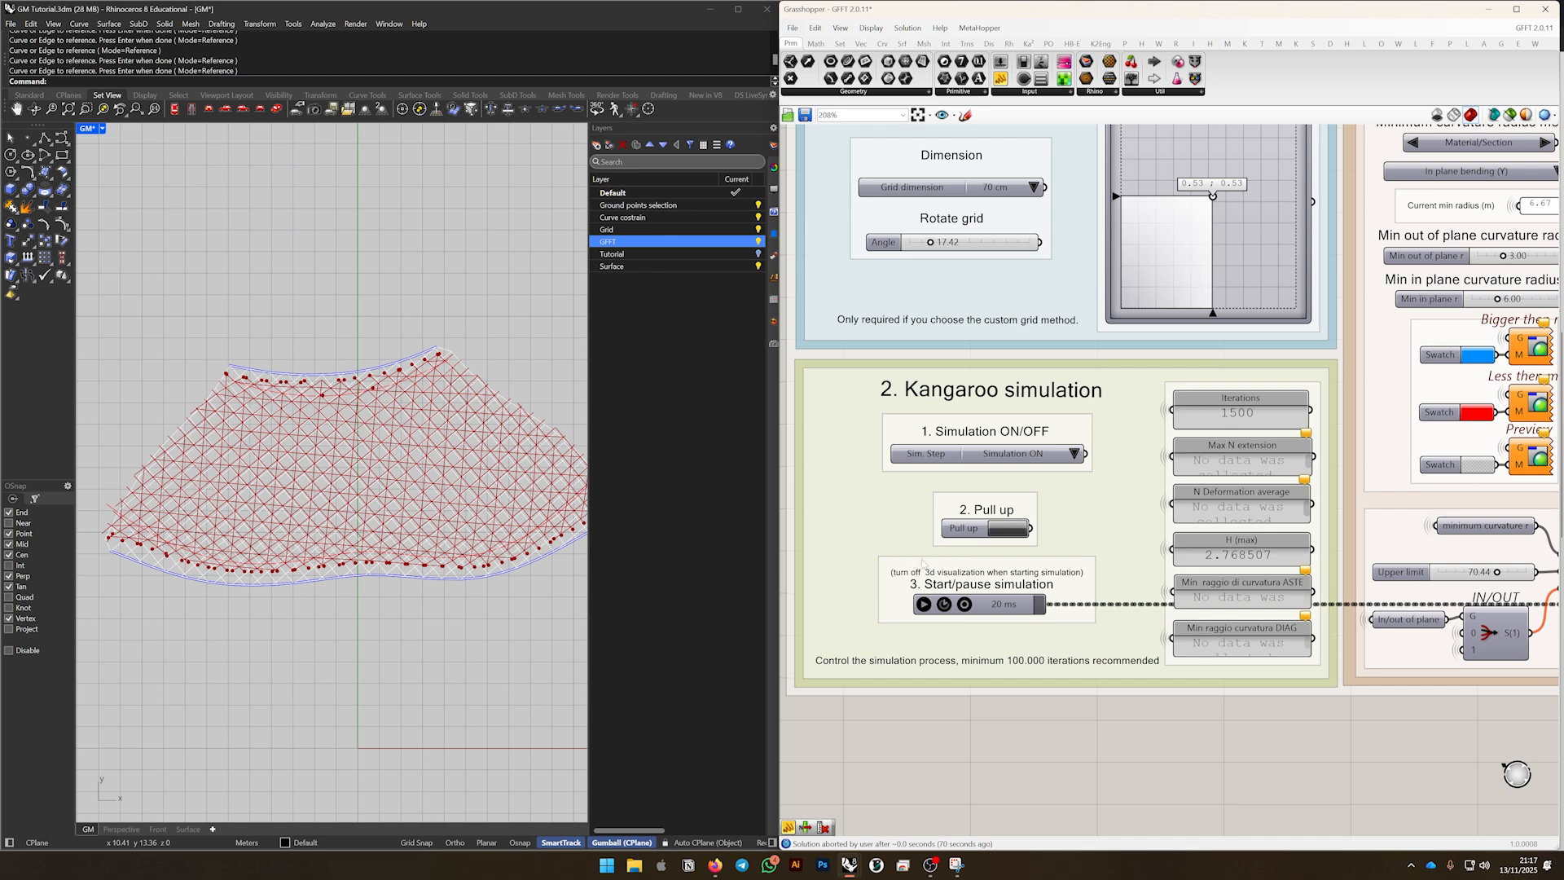
# Start the Kangaroo simulation and show the deforming grid in the maximized Perspective viewport
pyautogui.click(926, 605)
pyautogui.scroll(1, 925, 607)
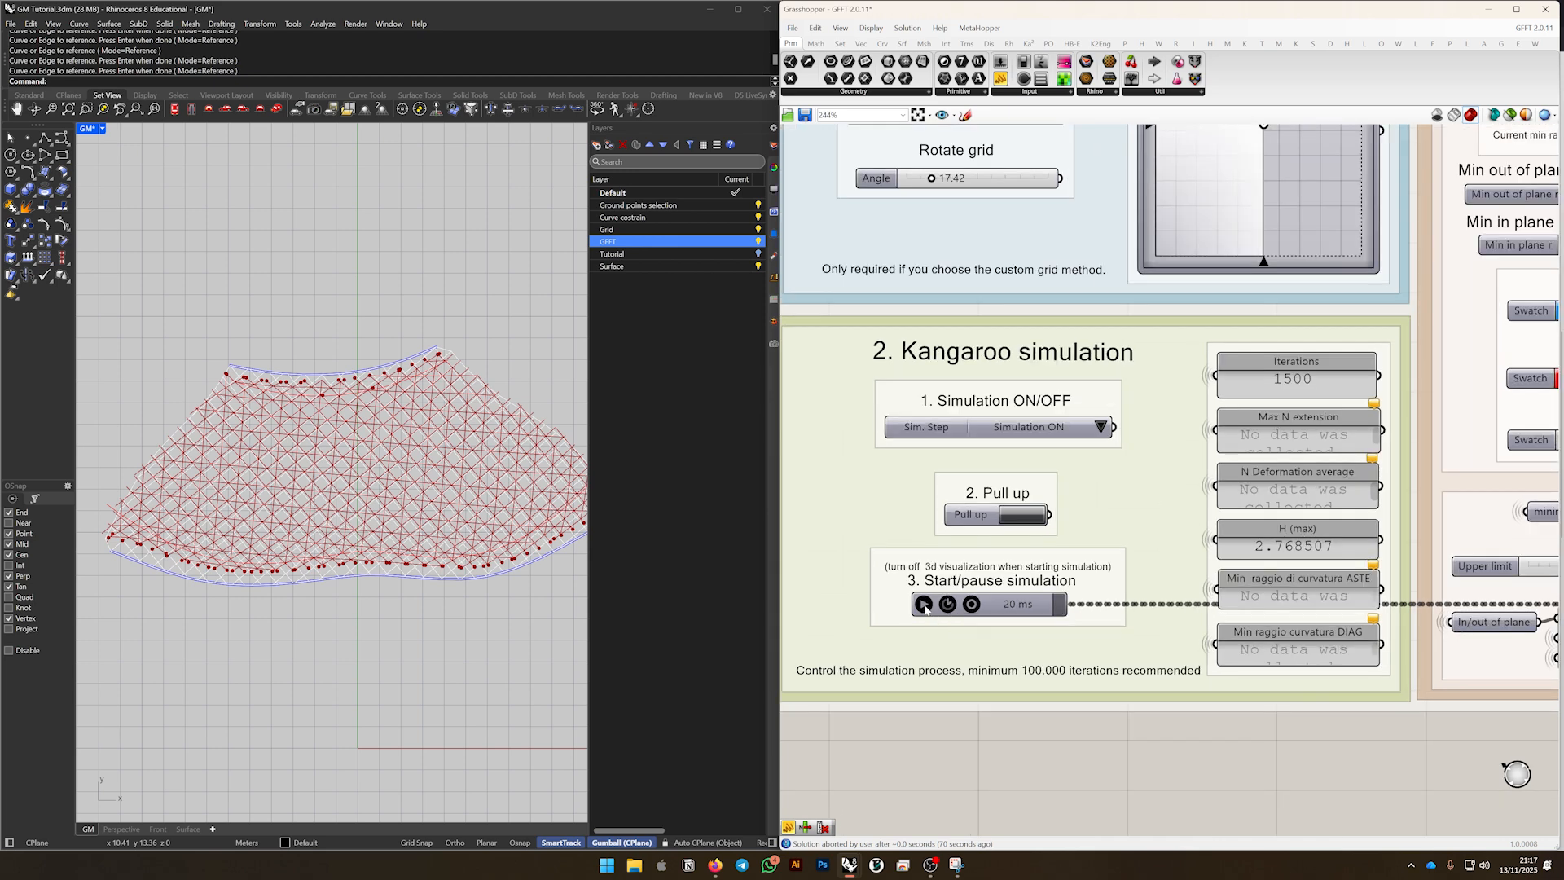
pyautogui.scroll(-2, 283, 470)
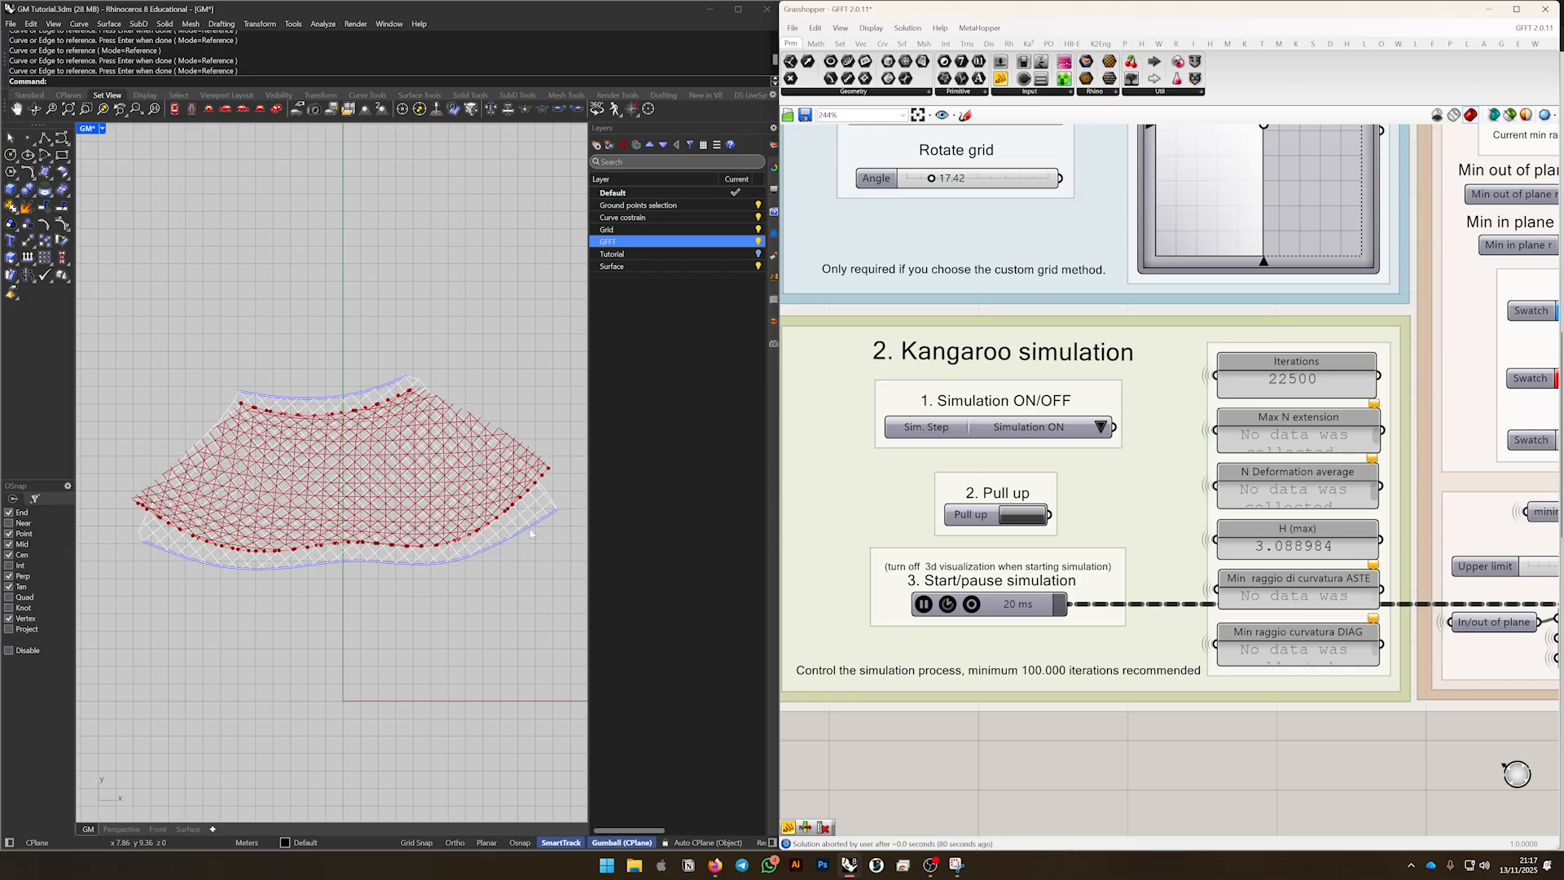
pyautogui.scroll(2, 549, 468)
pyautogui.doubleClick(87, 128)
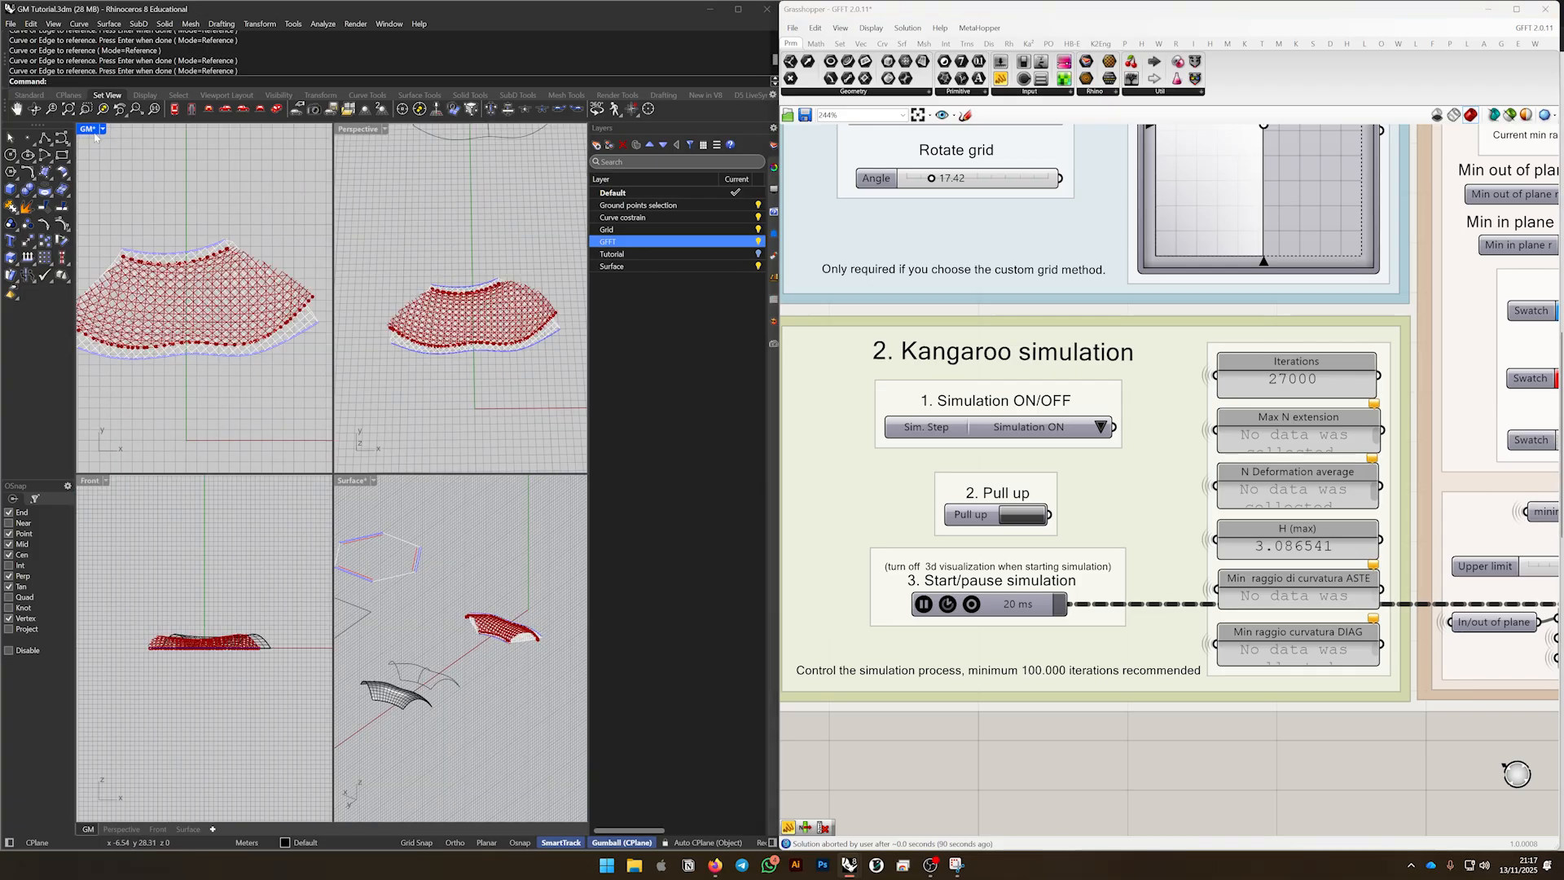
pyautogui.doubleClick(359, 130)
pyautogui.moveTo(461, 401); pyautogui.dragTo(263, 286, button='right')
pyautogui.scroll(1, 266, 398)
pyautogui.moveTo(267, 397); pyautogui.dragTo(371, 412, button='right')
pyautogui.scroll(2, 325, 370)
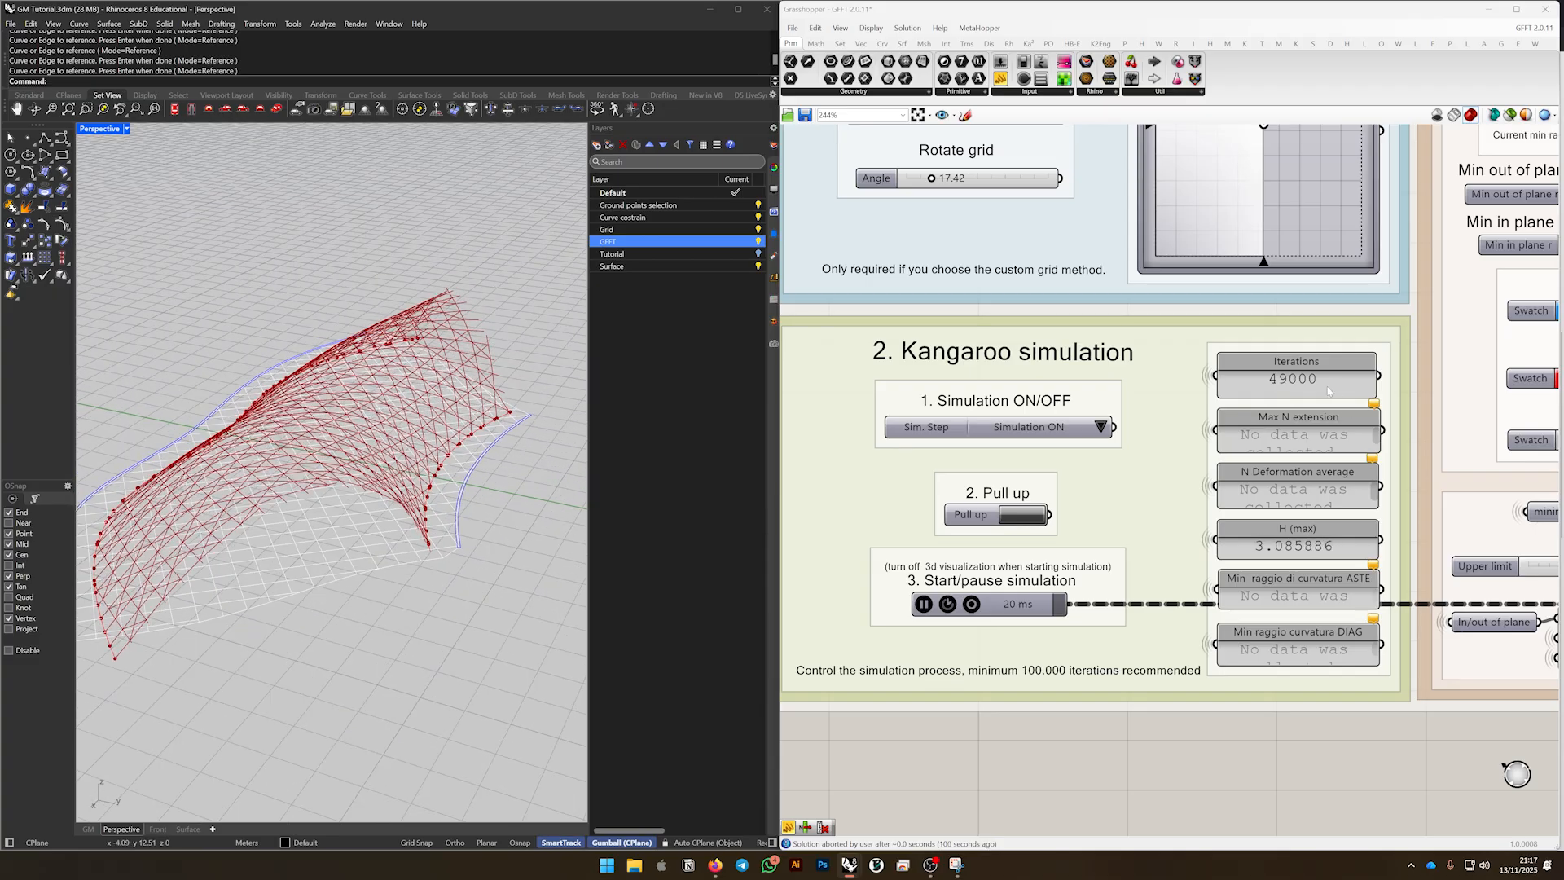
# Let the simulation run past the recommended minimum of 100.000 iterations and pause it
pyautogui.click(1302, 377)
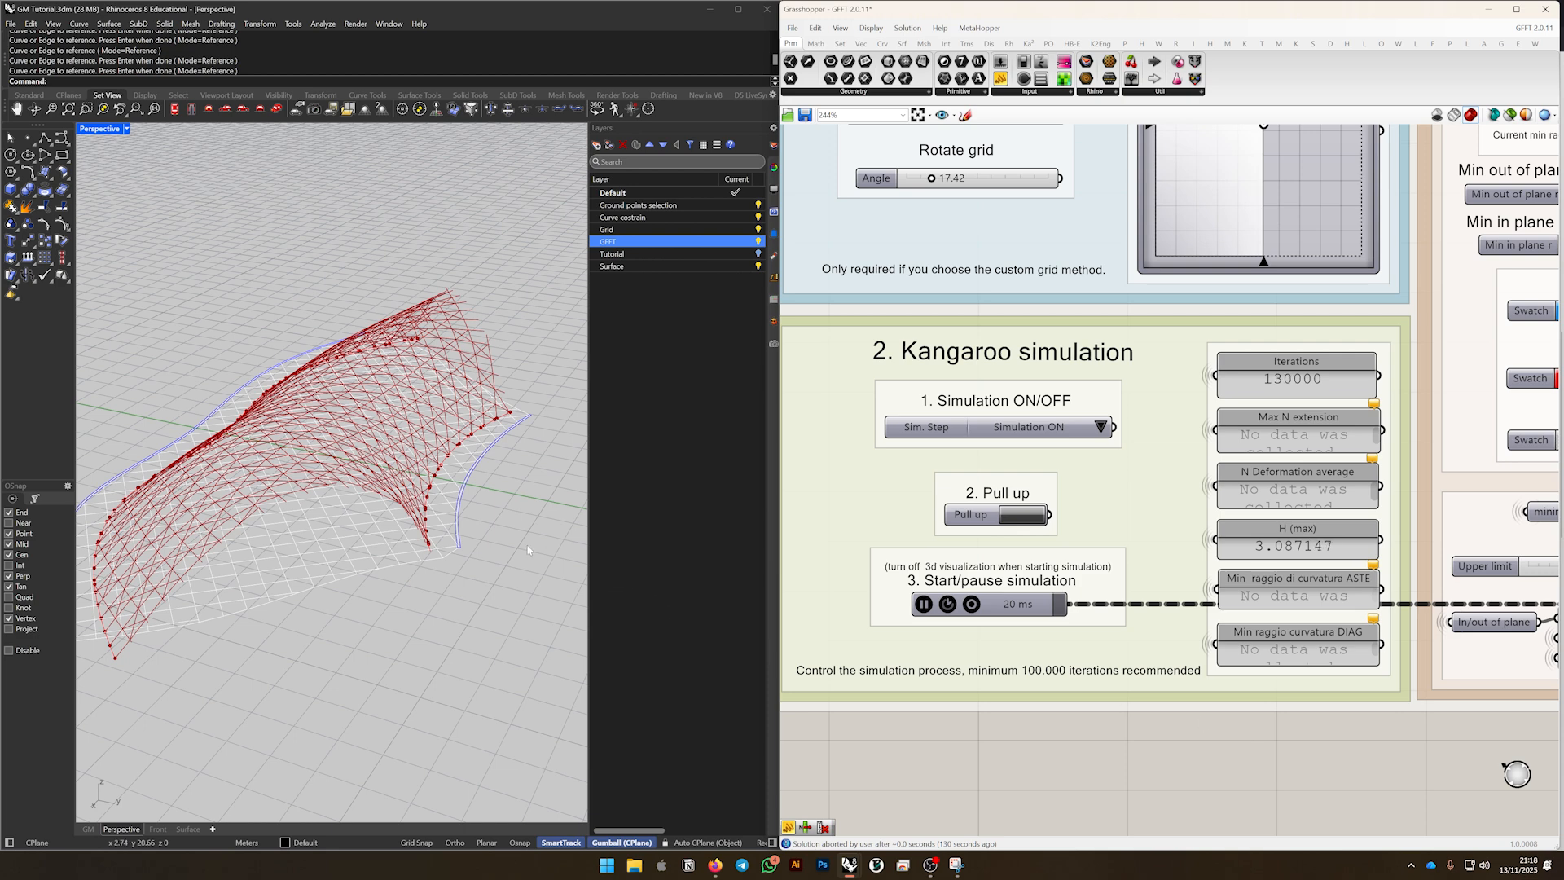
pyautogui.moveTo(522, 542); pyautogui.dragTo(388, 464, button='right')
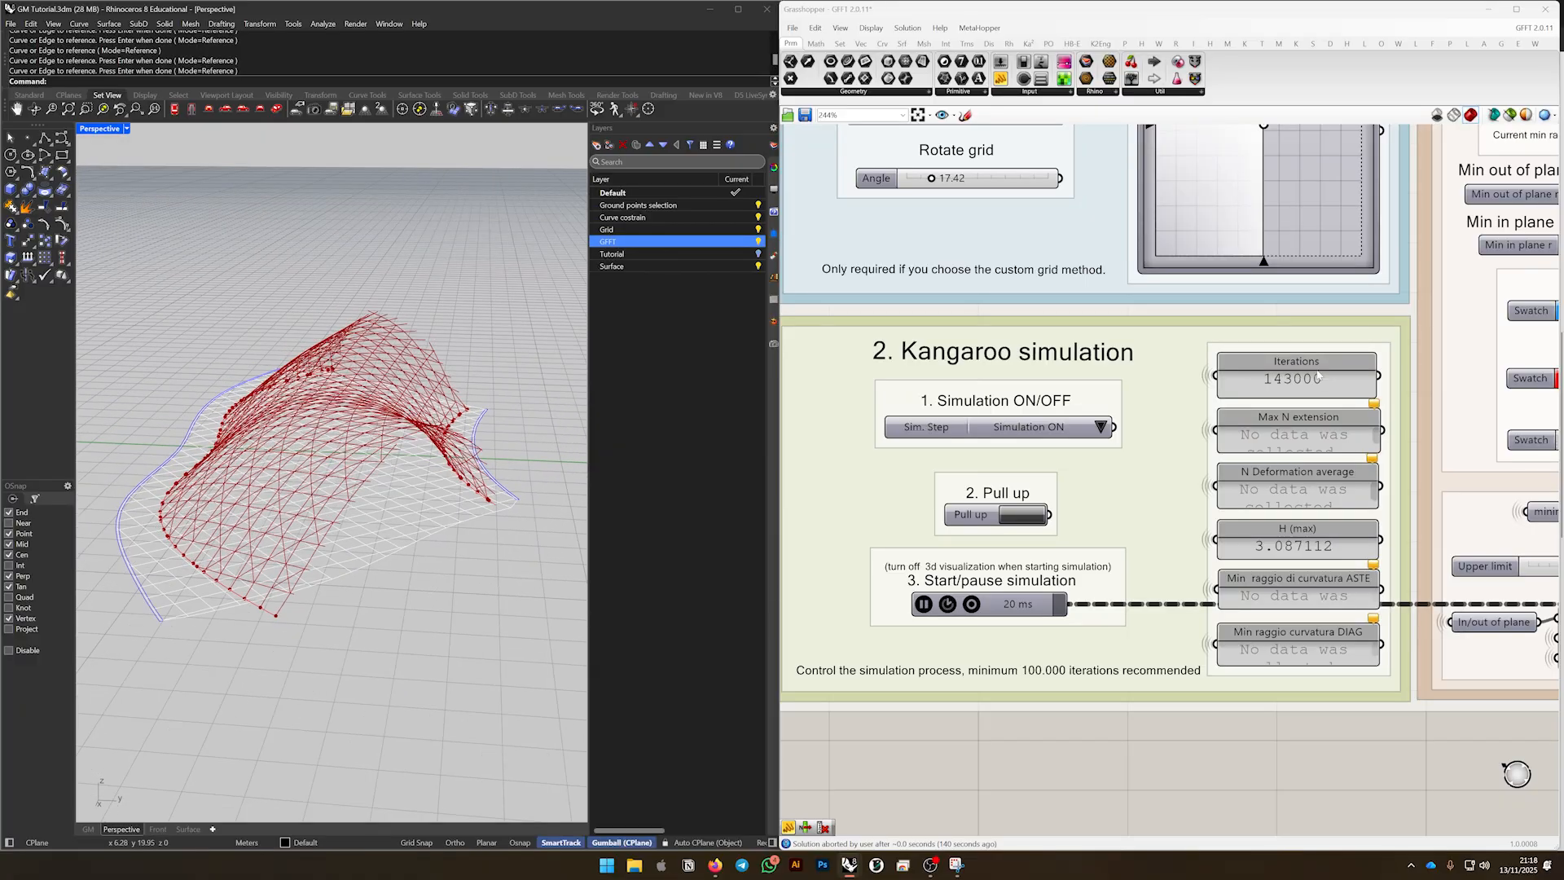
pyautogui.click(924, 605)
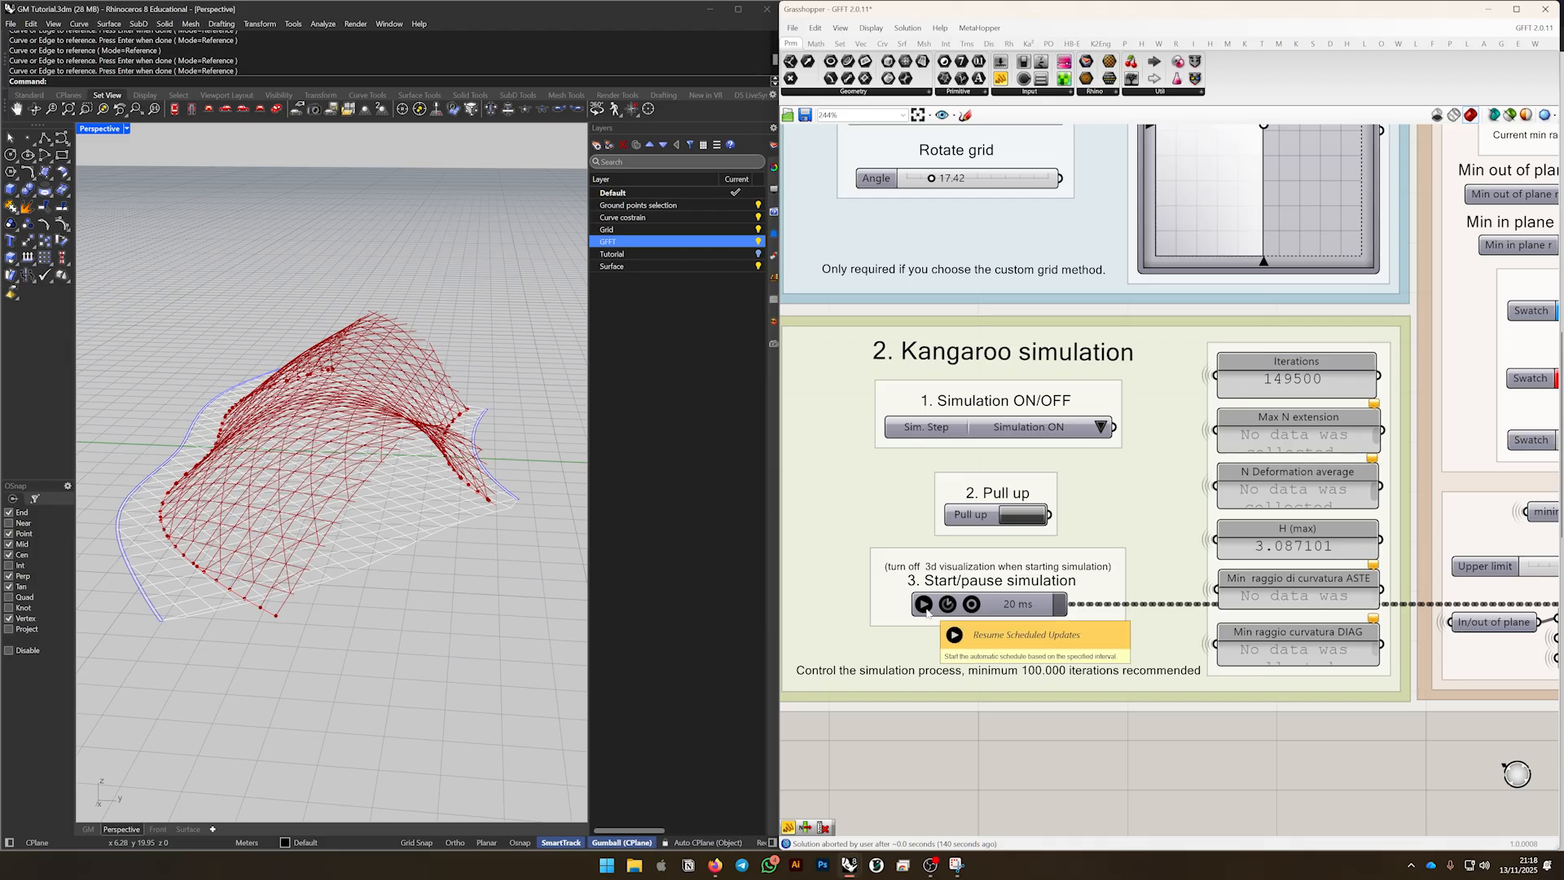
# Set 3D/Curvature to On in the 3D Model / Curvature Analysis section to generate the coloured rods
pyautogui.moveTo(421, 562); pyautogui.dragTo(437, 513, button='right')
pyautogui.scroll(-5, 1174, 528)
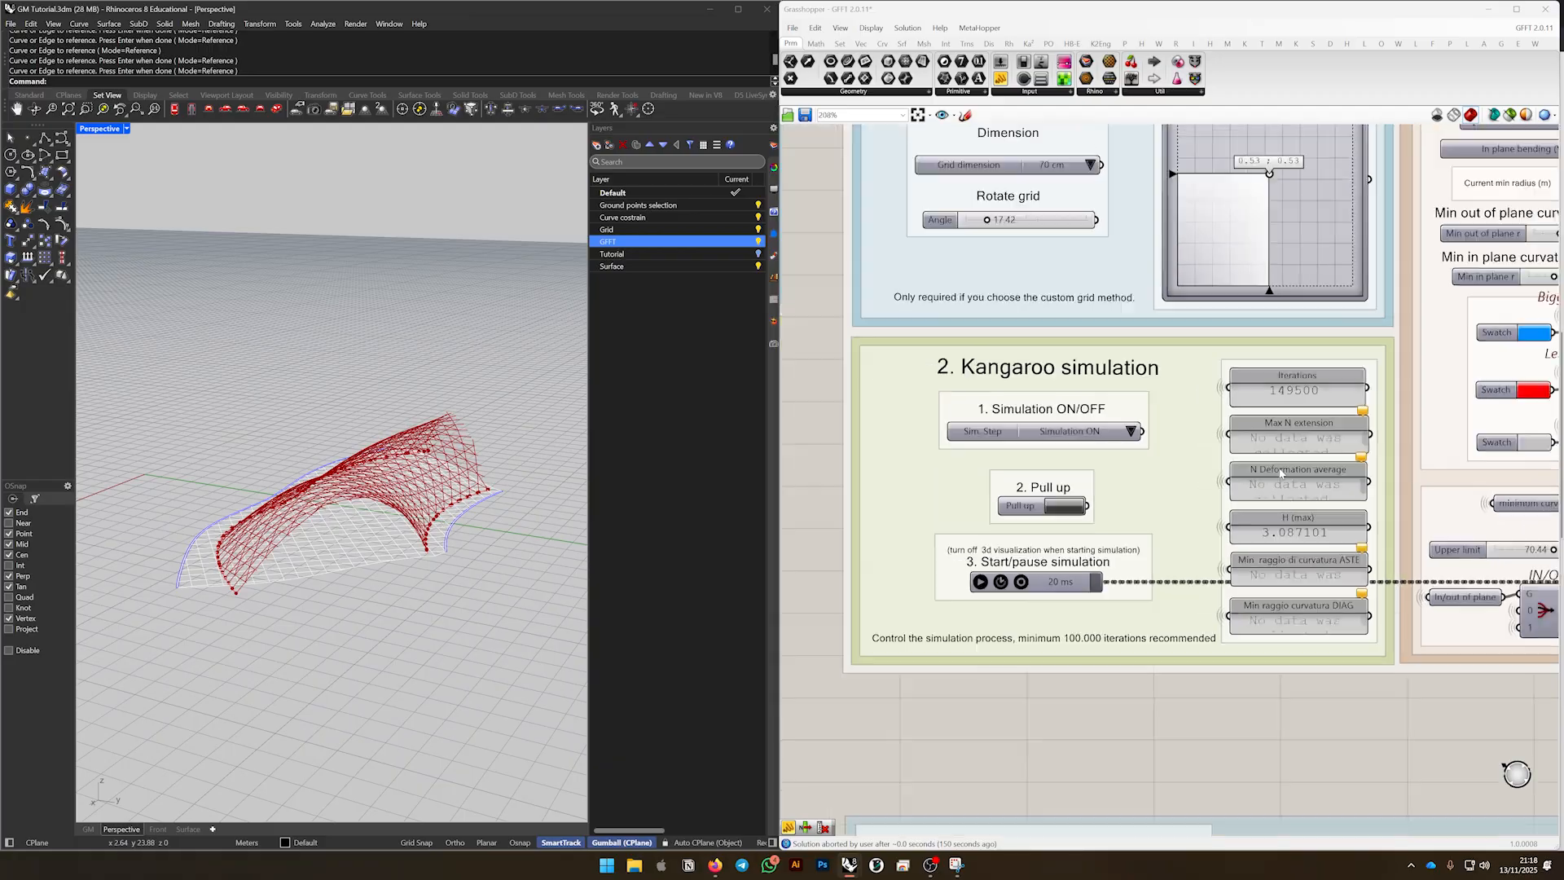
pyautogui.moveTo(1174, 529); pyautogui.dragTo(921, 668, button='right')
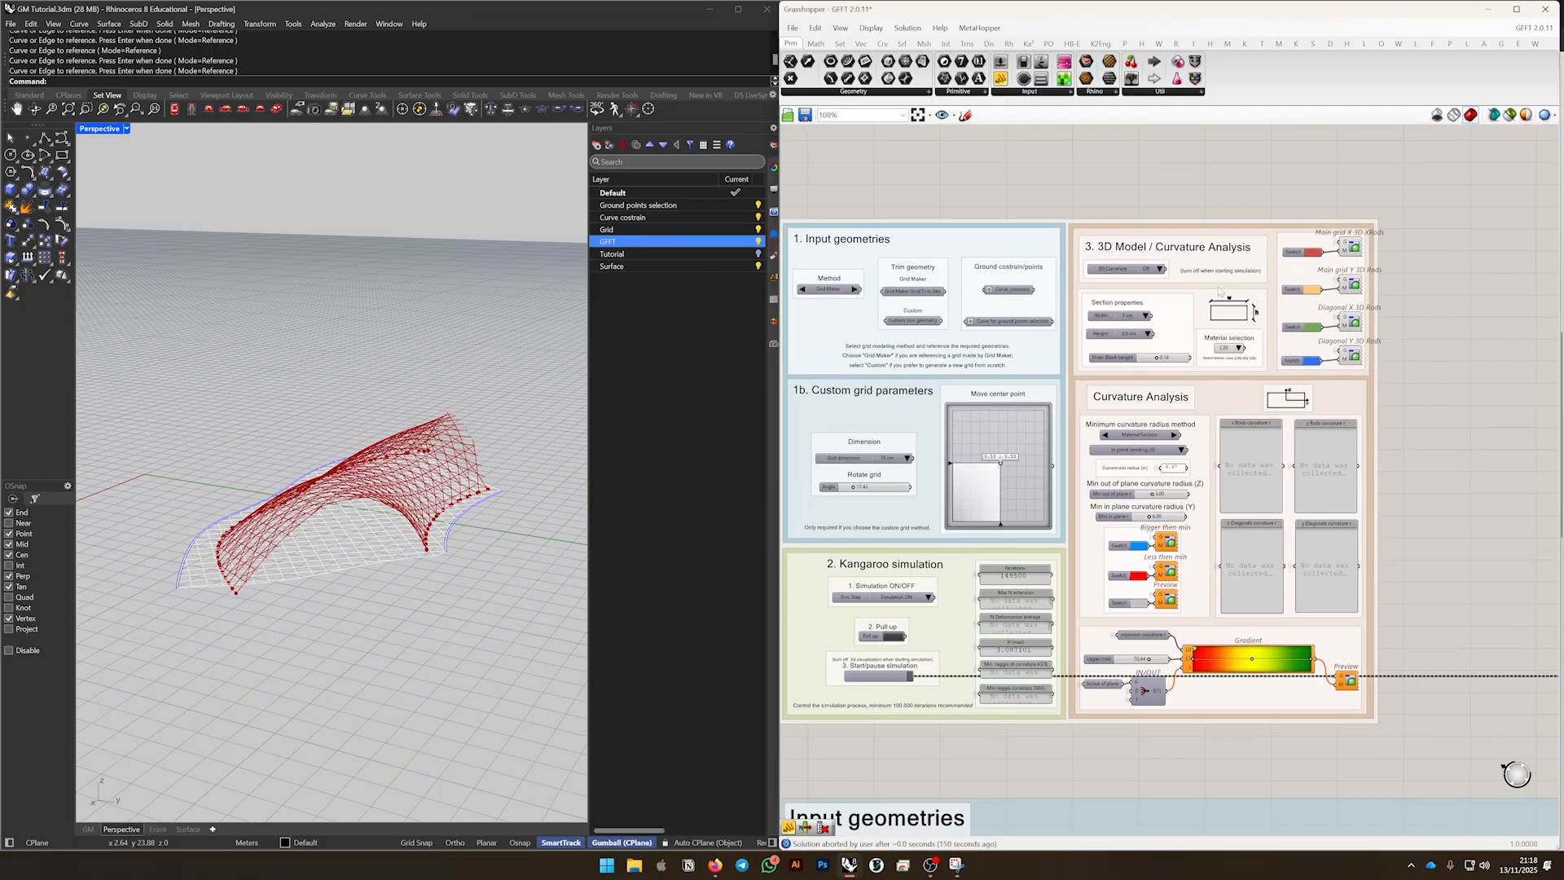
pyautogui.scroll(2, 1163, 272)
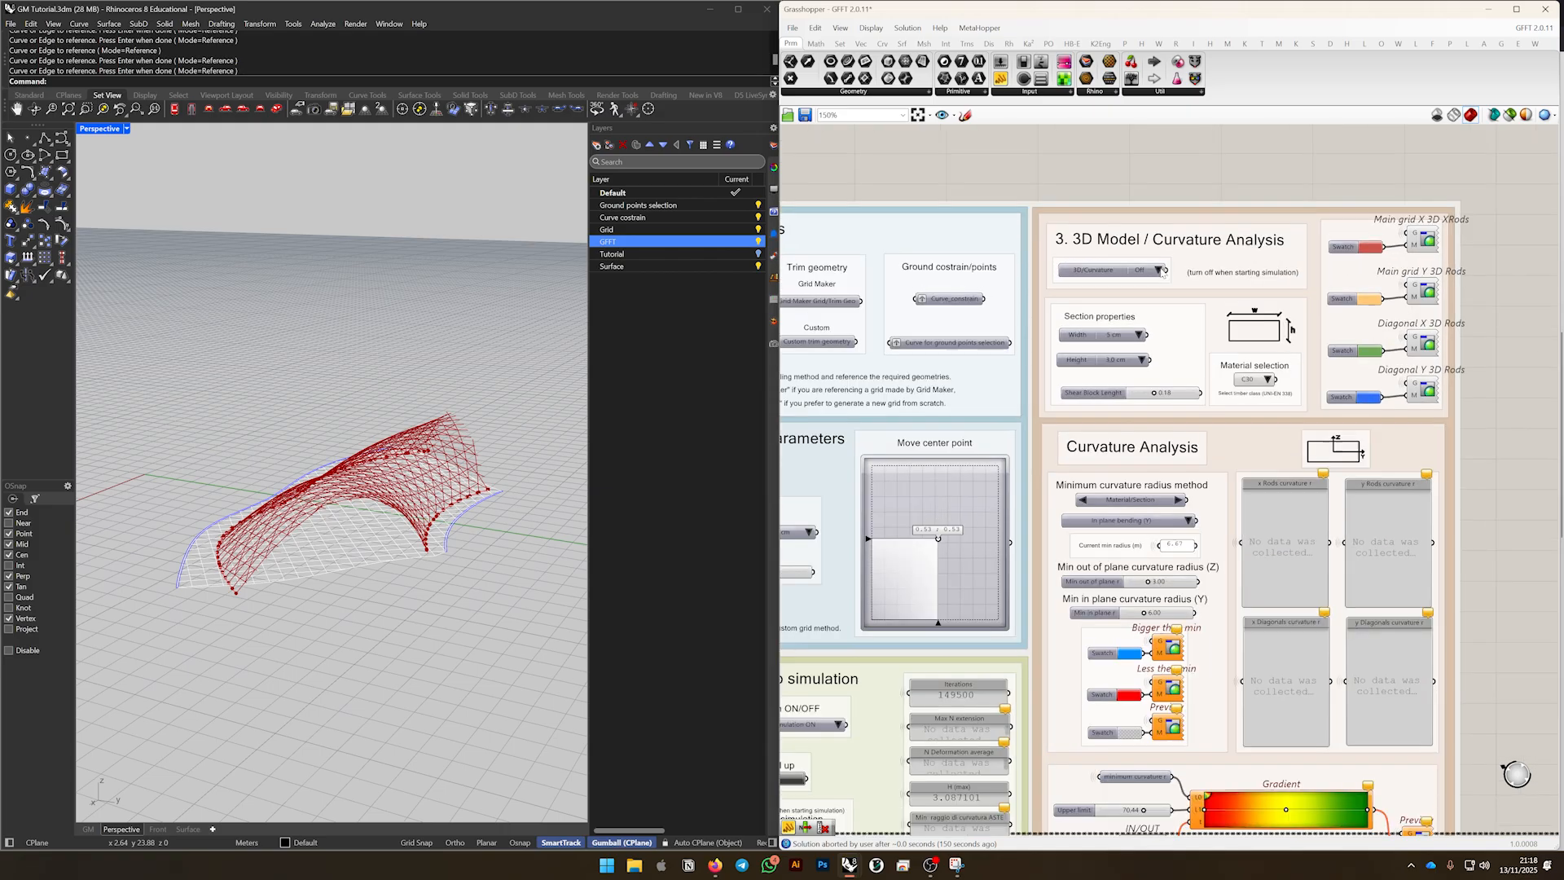
pyautogui.click(1162, 271)
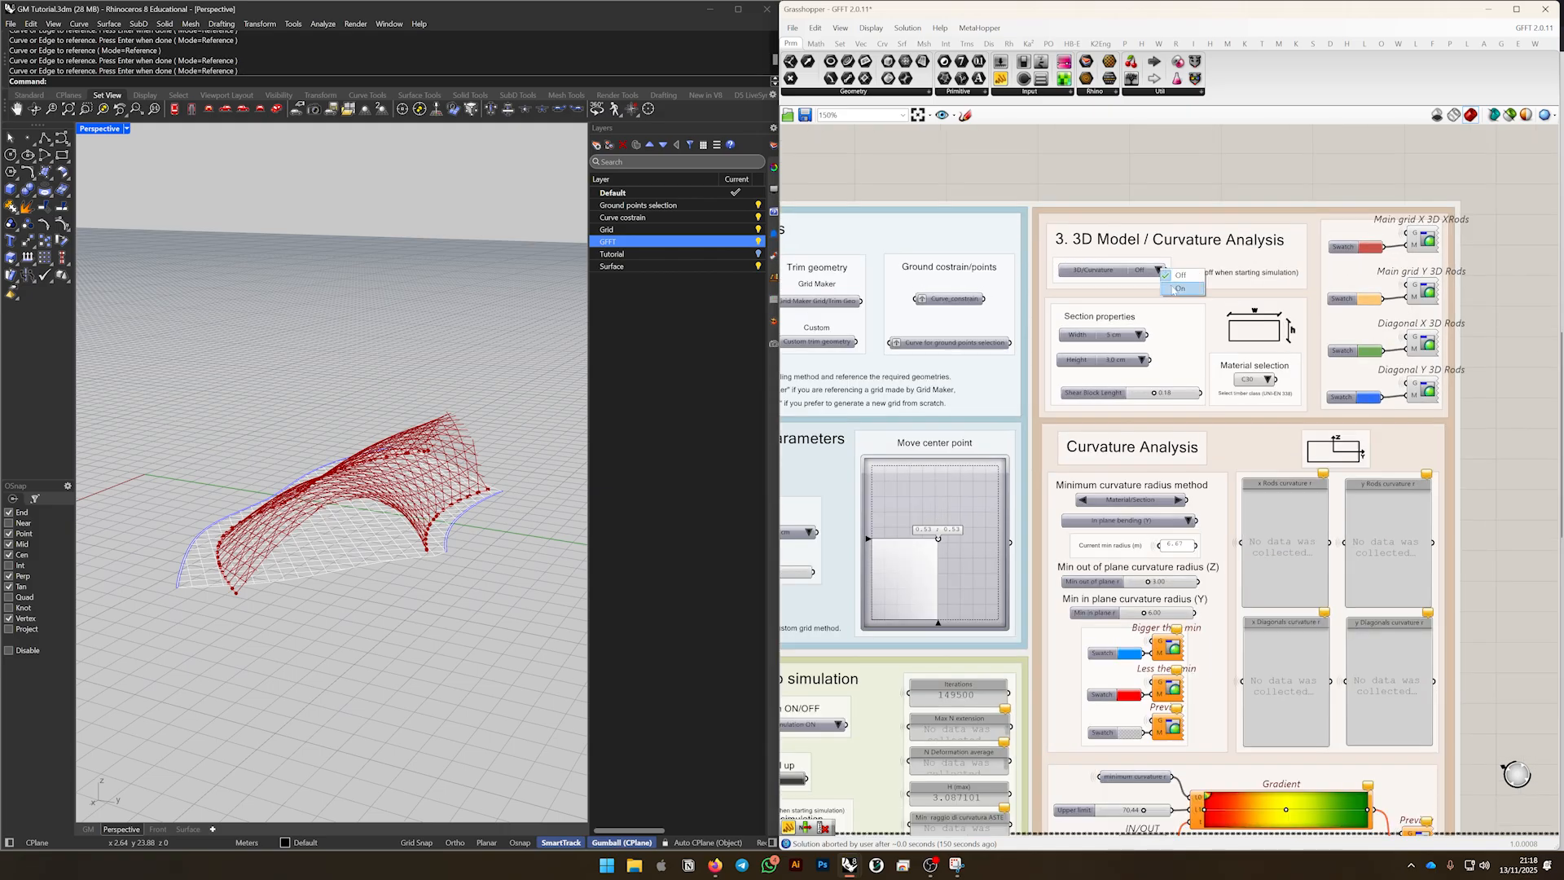
pyautogui.click(1174, 289)
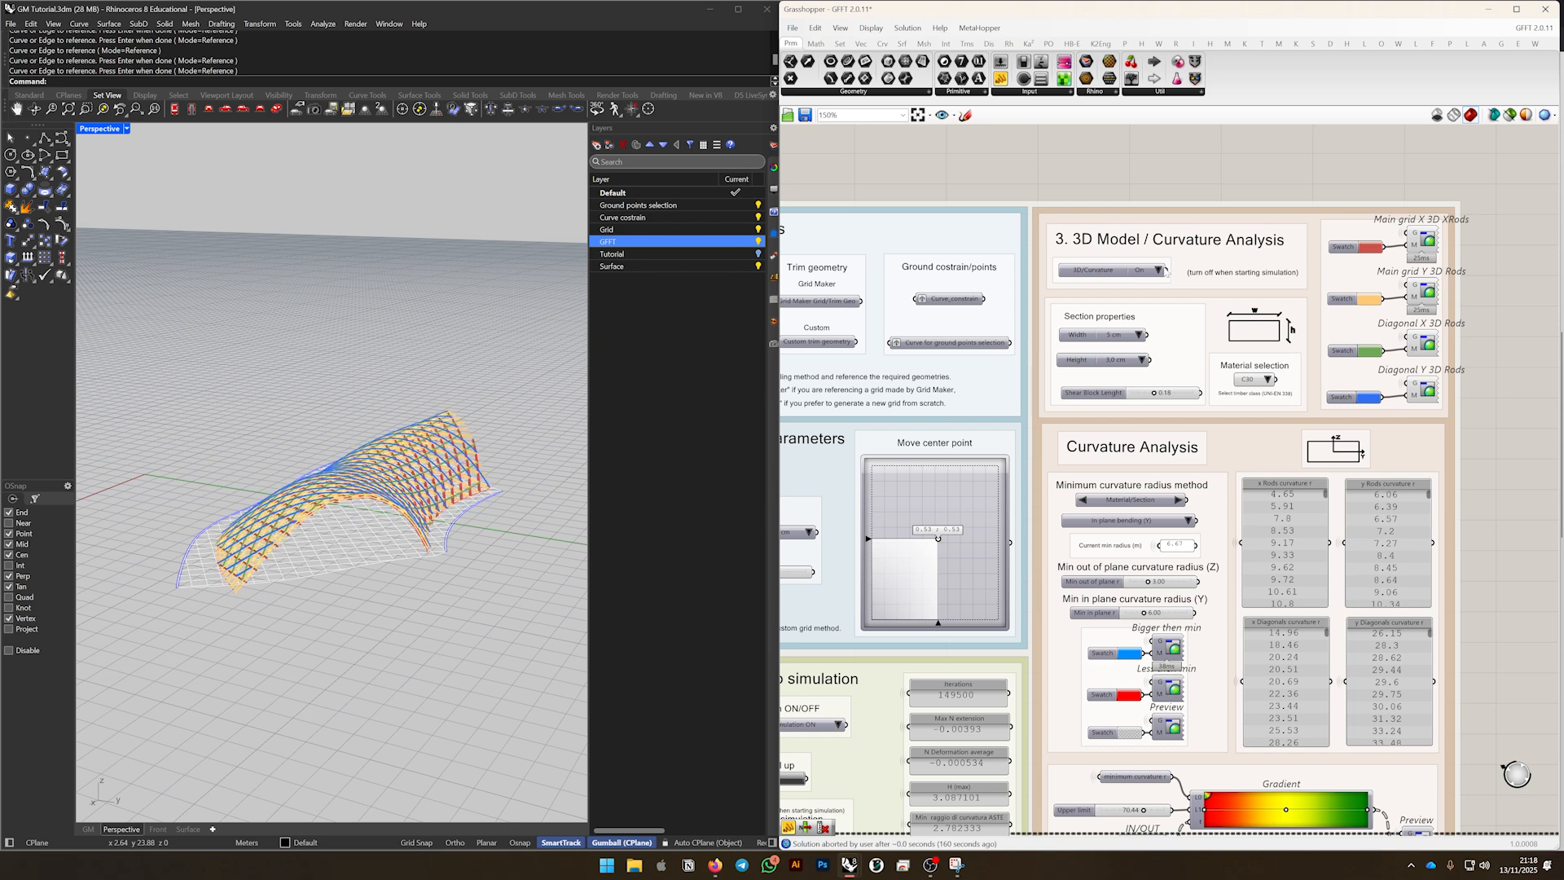
# Check the 3D/Curvature on/off options and inspect the gridshell's coloured 3D rods in the Perspective viewport
pyautogui.click(1158, 270)
pyautogui.scroll(3, 1176, 290)
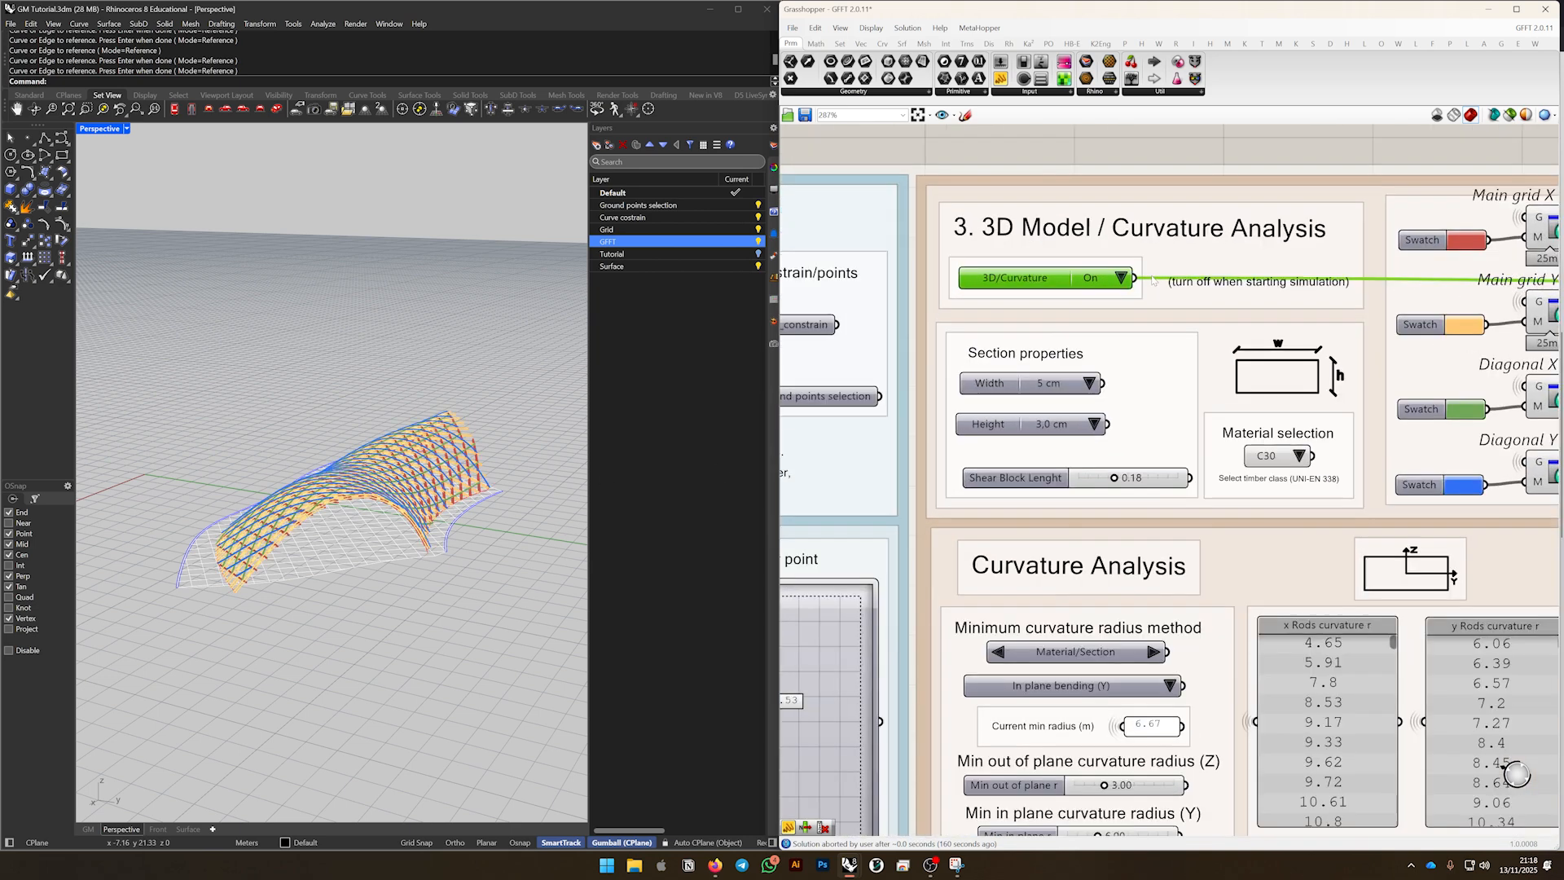
pyautogui.click(1139, 308)
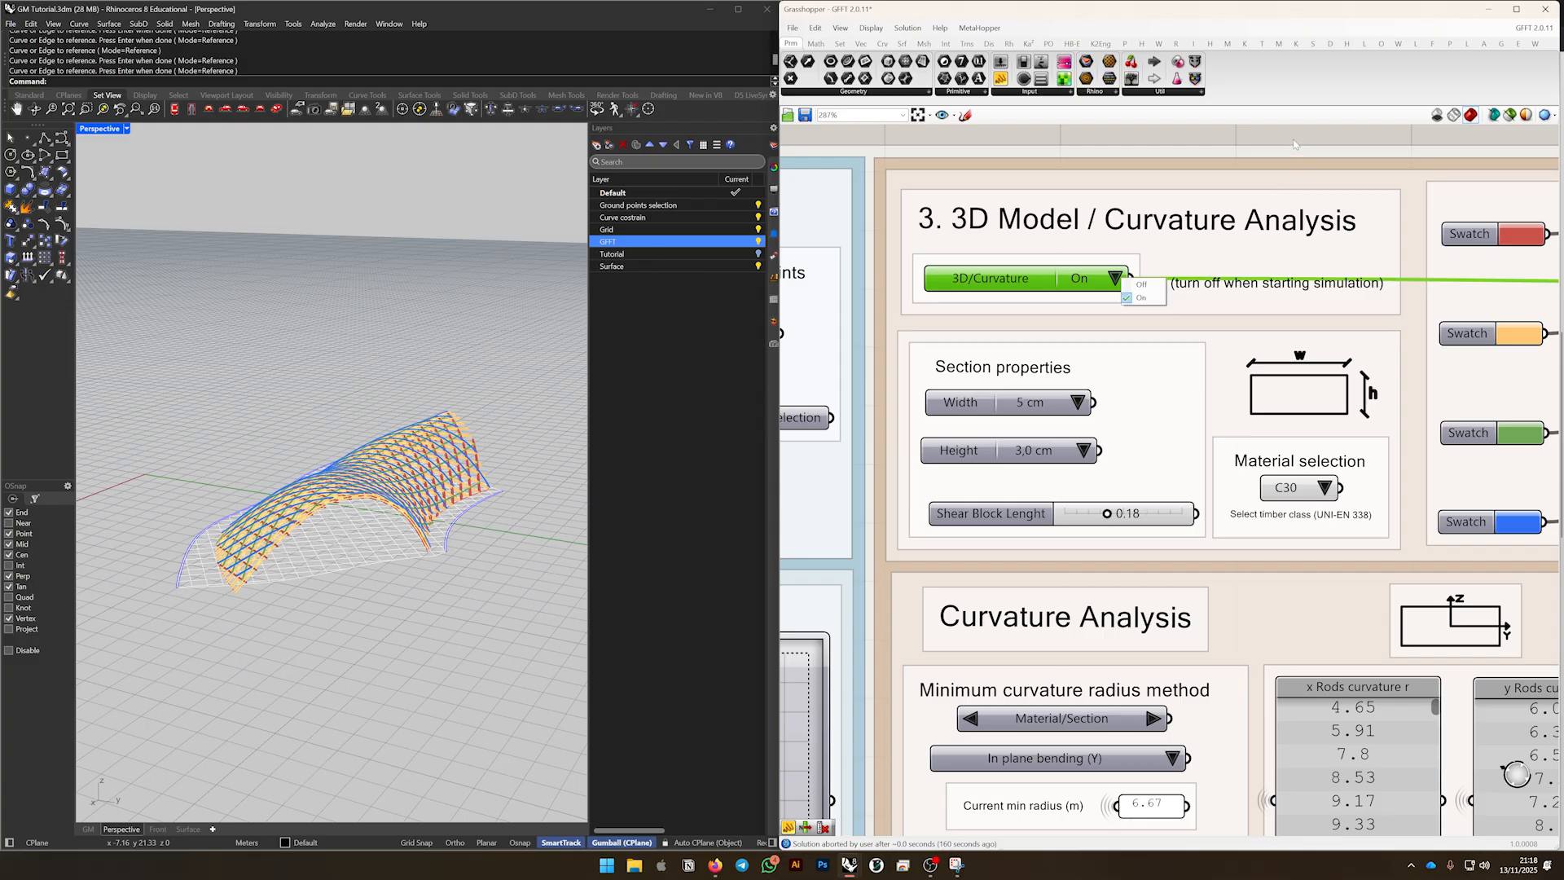
pyautogui.click(1228, 286)
pyautogui.click(1227, 285)
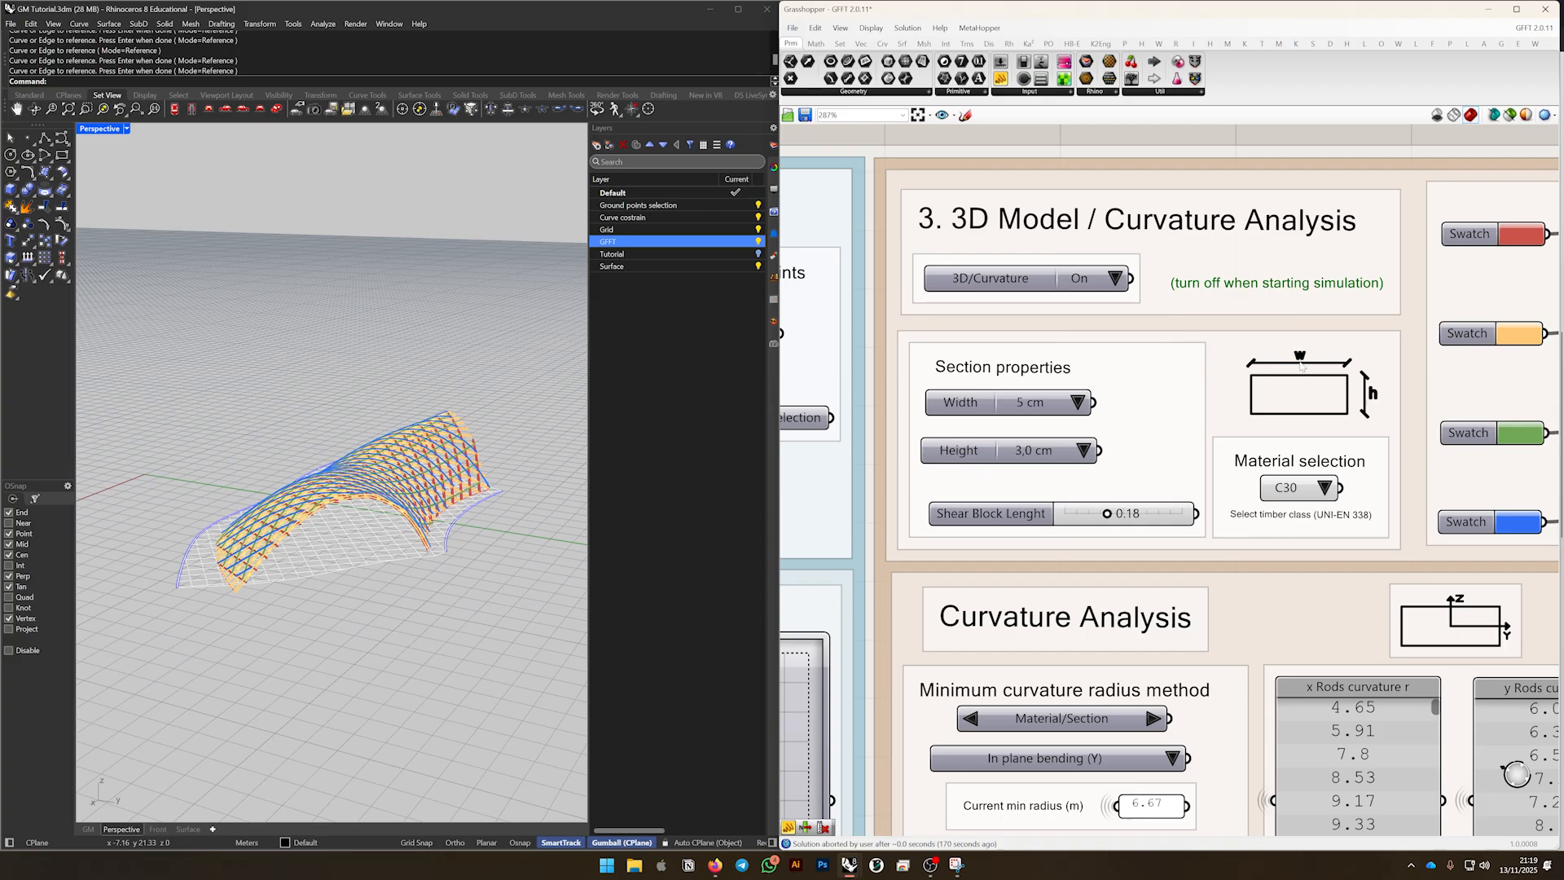
pyautogui.scroll(-2, 1301, 366)
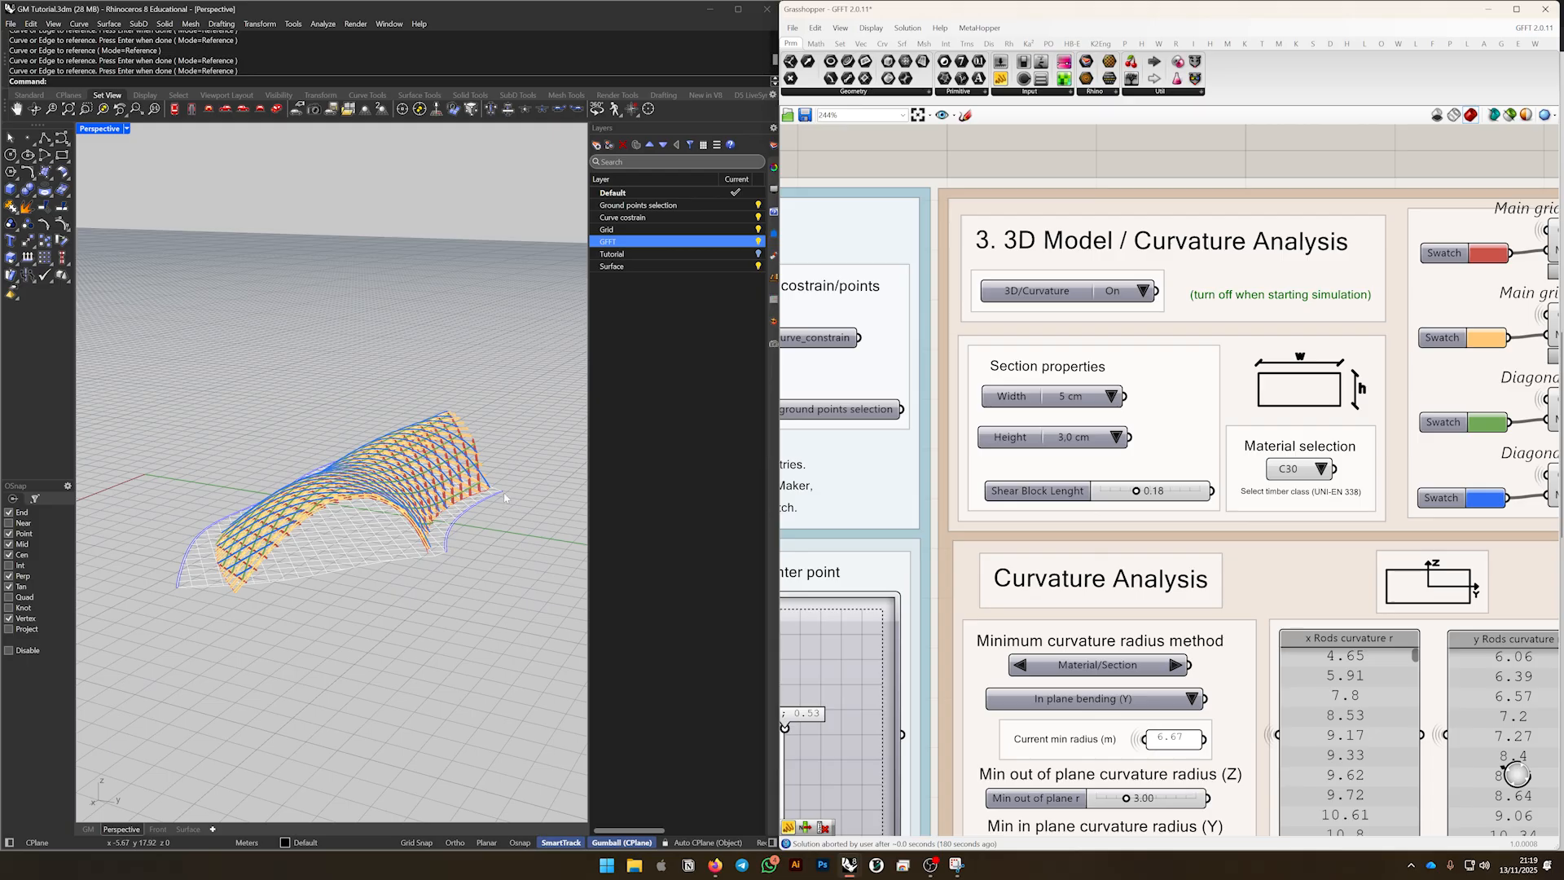
pyautogui.moveTo(504, 498); pyautogui.dragTo(401, 518, button='right')
pyautogui.scroll(2, 381, 515)
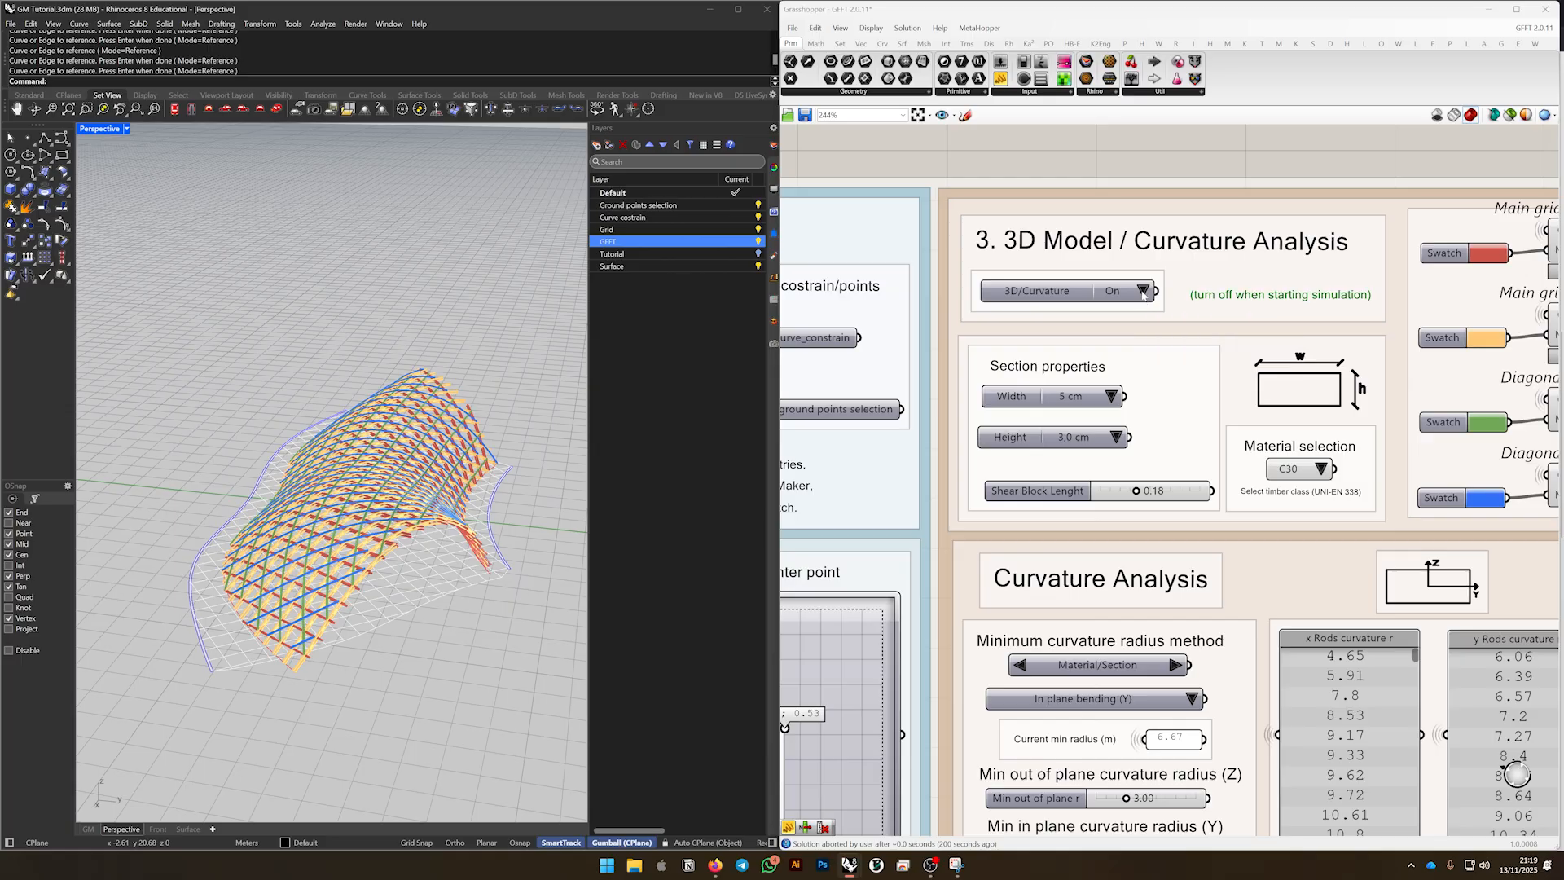
# Hide the flat grid and reference curves beneath the gridshell, and view the 3D rods up close
pyautogui.moveTo(496, 564); pyautogui.dragTo(383, 495, button='right')
pyautogui.scroll(3, 359, 493)
pyautogui.scroll(-3, 254, 497)
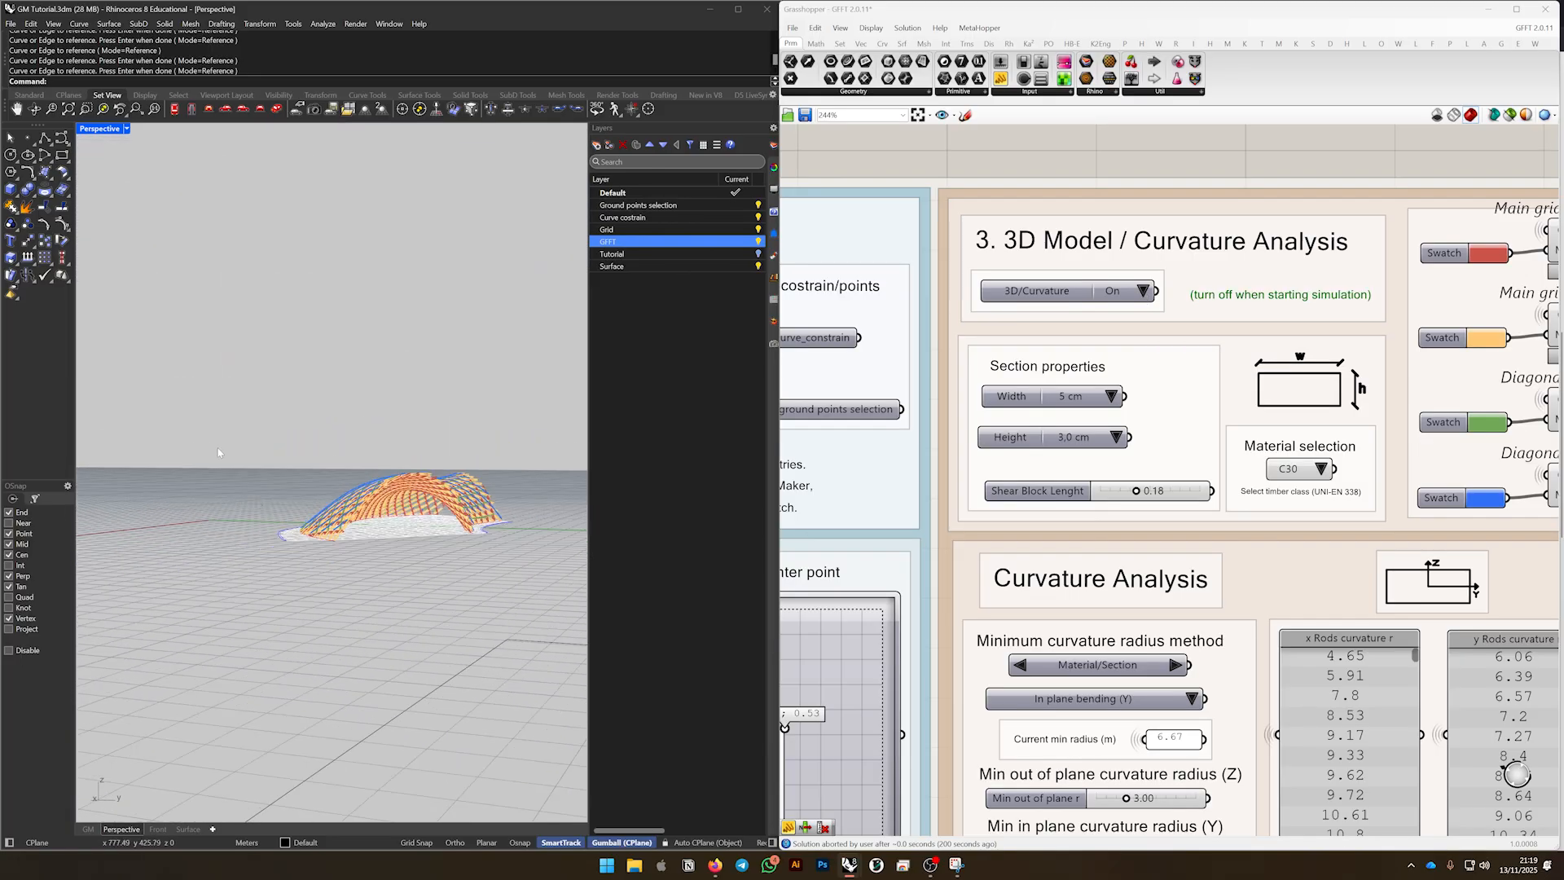
pyautogui.moveTo(209, 431); pyautogui.dragTo(574, 629)
pyautogui.write('Hide')
pyautogui.press('Return')
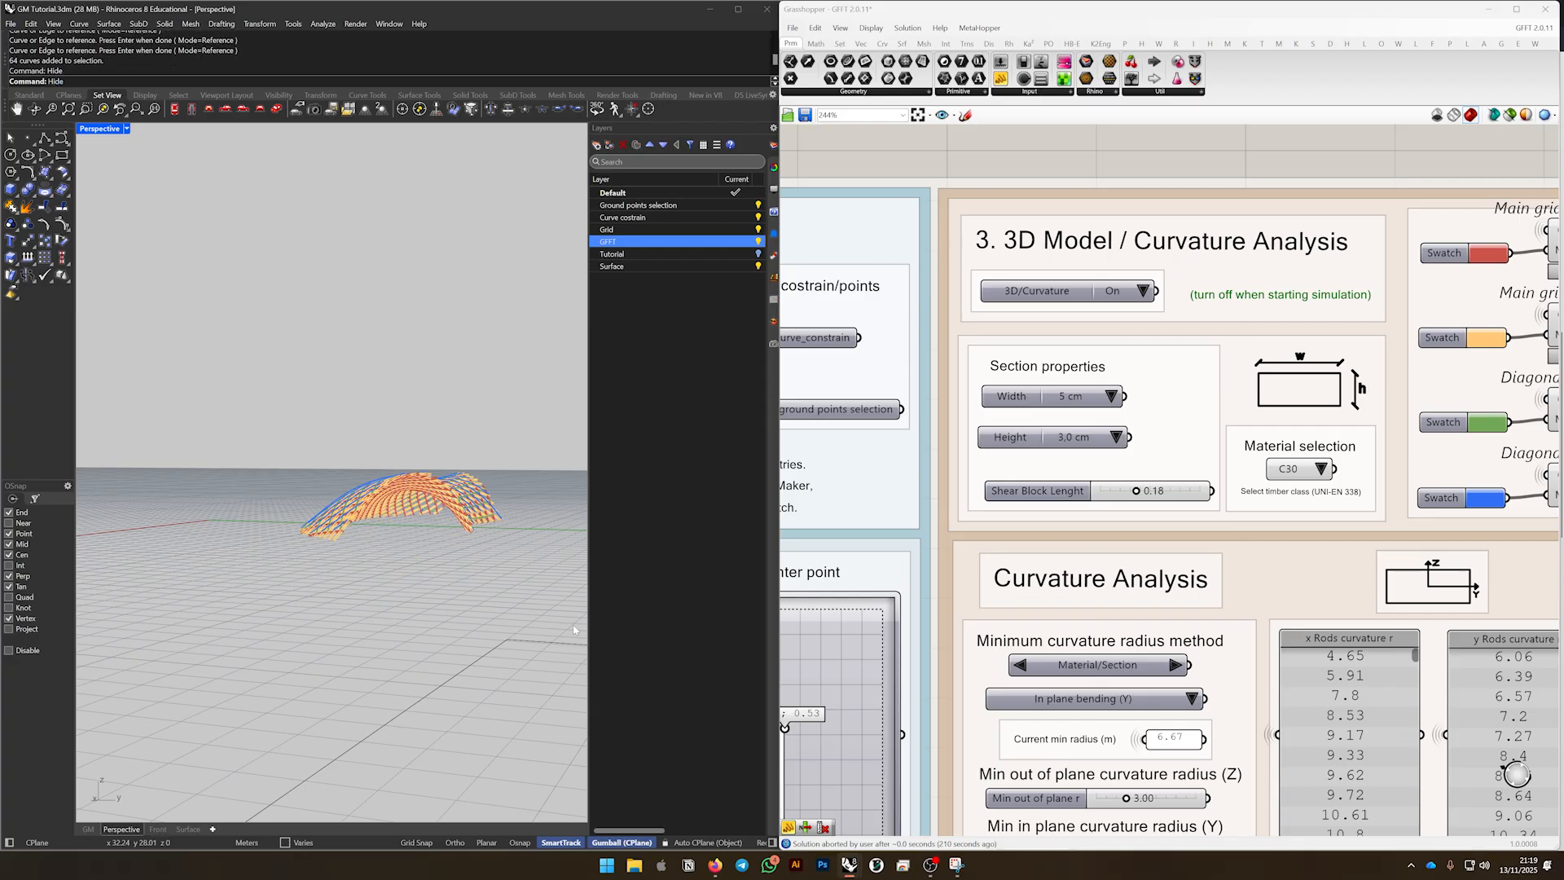
pyautogui.scroll(10, 450, 505)
pyautogui.moveTo(451, 469); pyautogui.dragTo(447, 515, button='right')
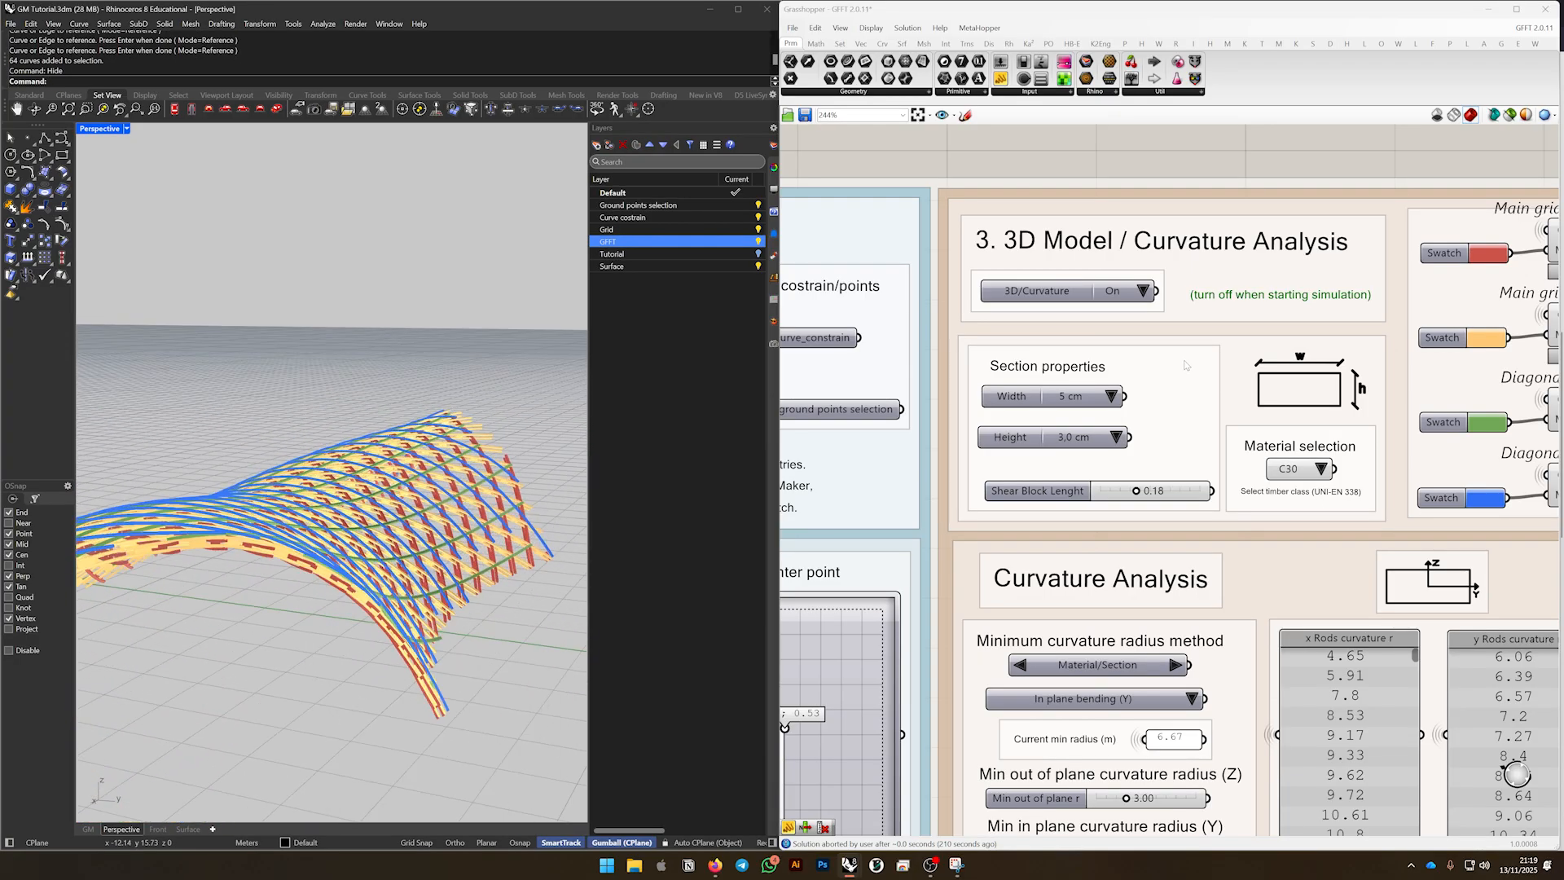
# Inspect the coloured 3D rods from inside and outside the gridshell, along with the swatches assigned to the main grid and diagonal rods
pyautogui.scroll(1, 1188, 371)
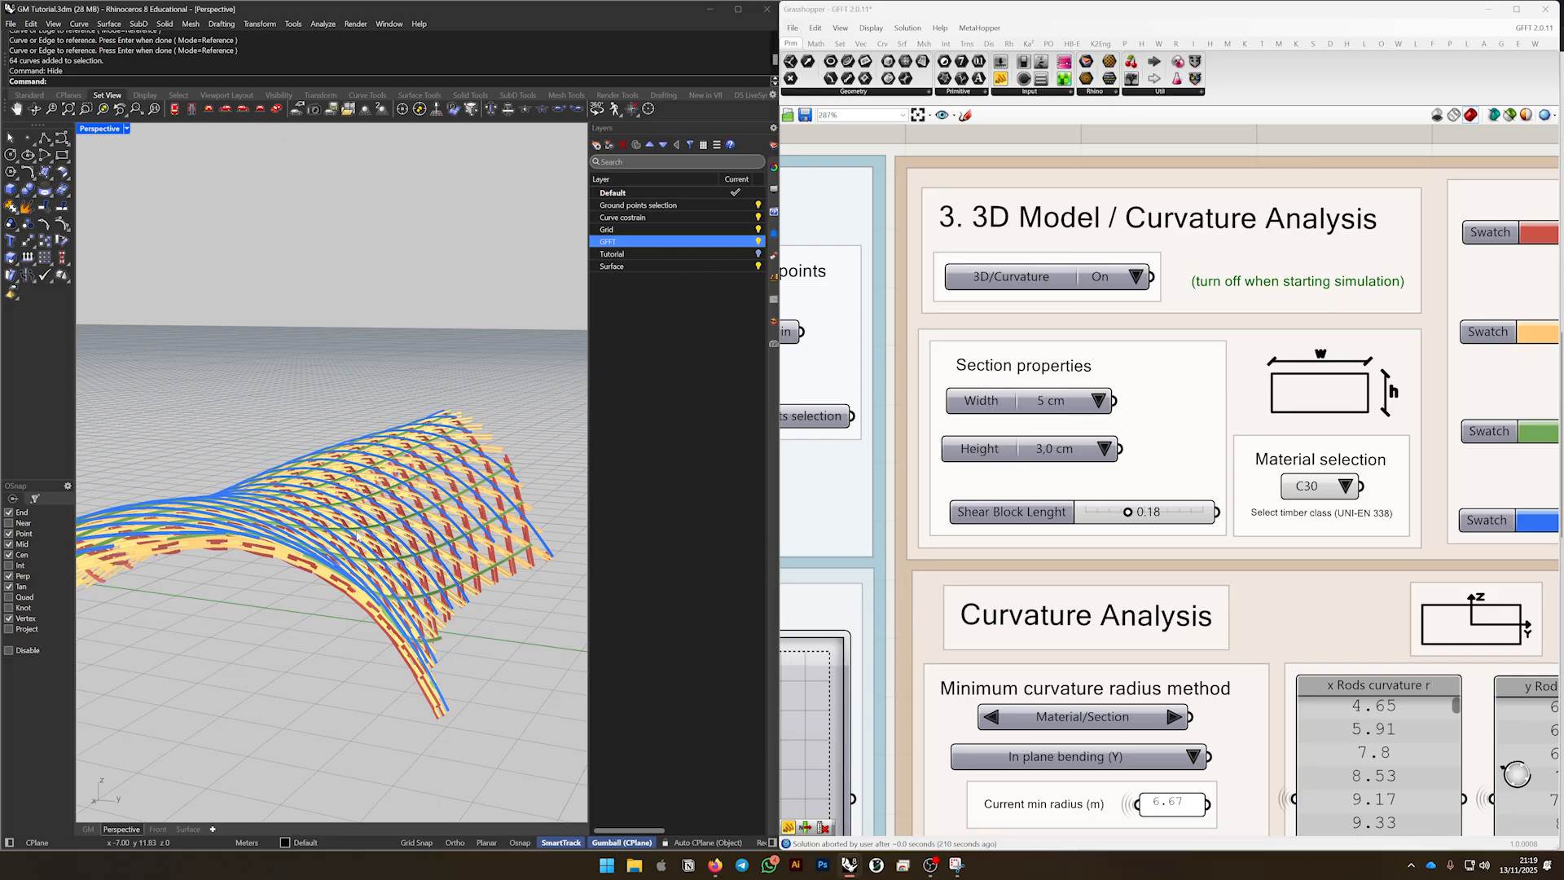
pyautogui.scroll(10, 358, 529)
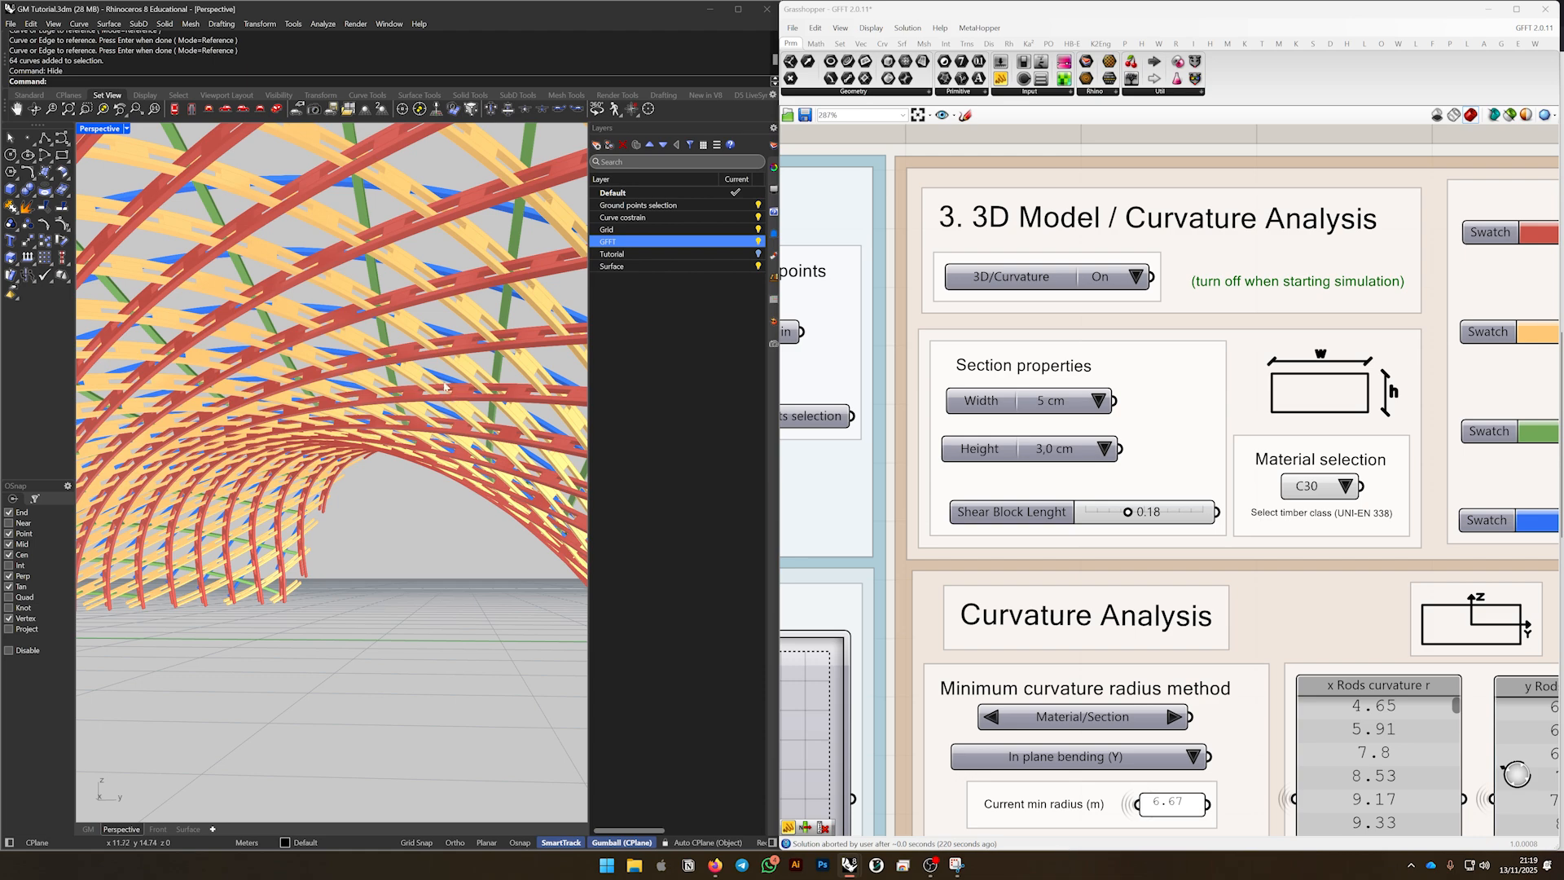
pyautogui.scroll(2, 453, 400)
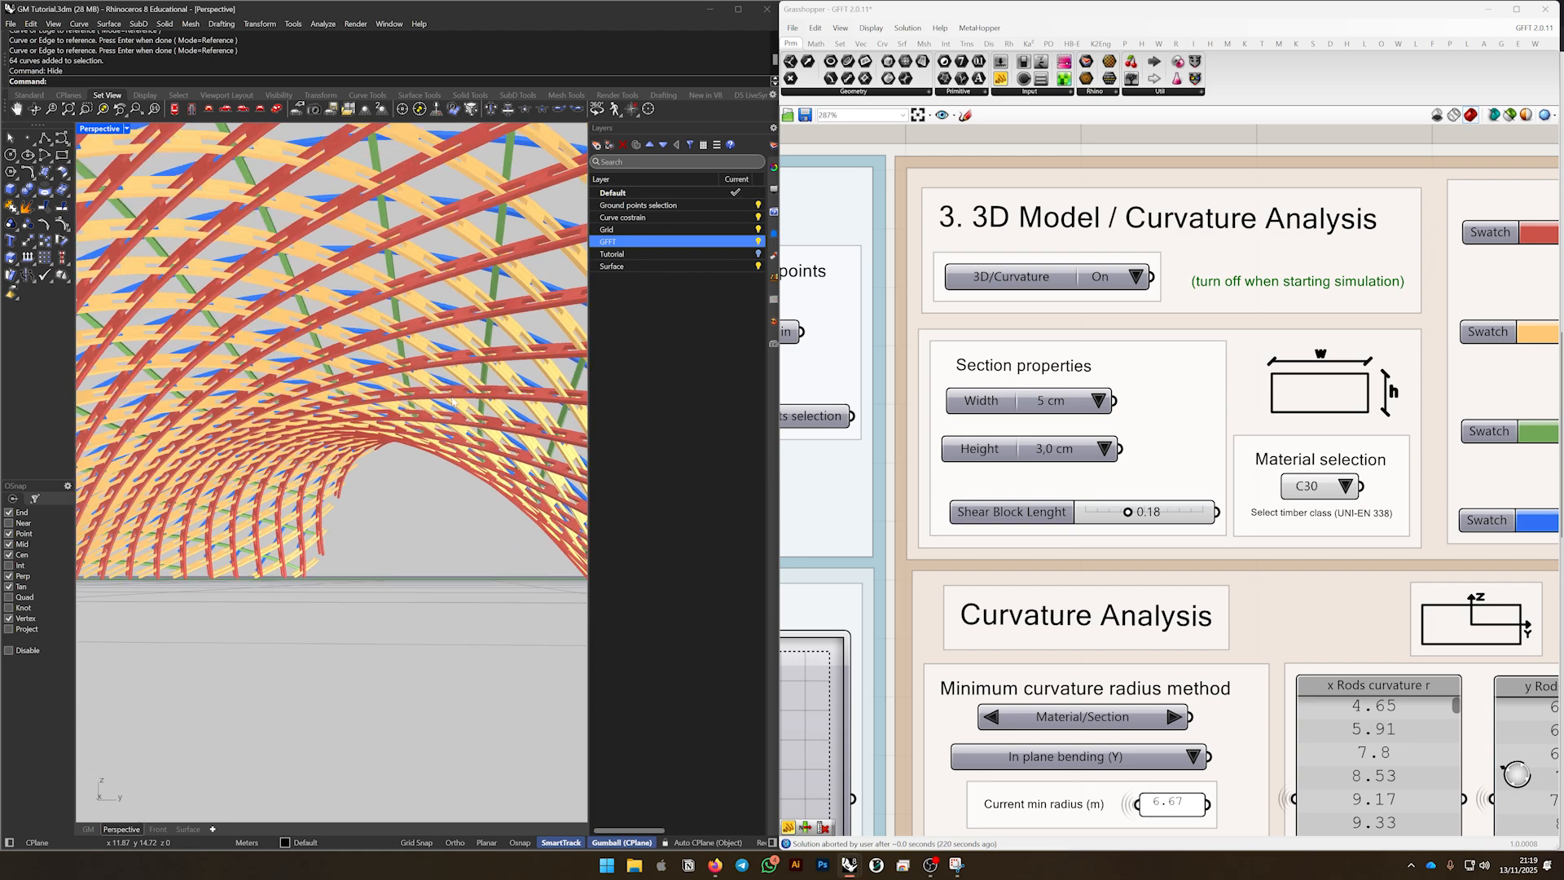
pyautogui.scroll(-10, 452, 399)
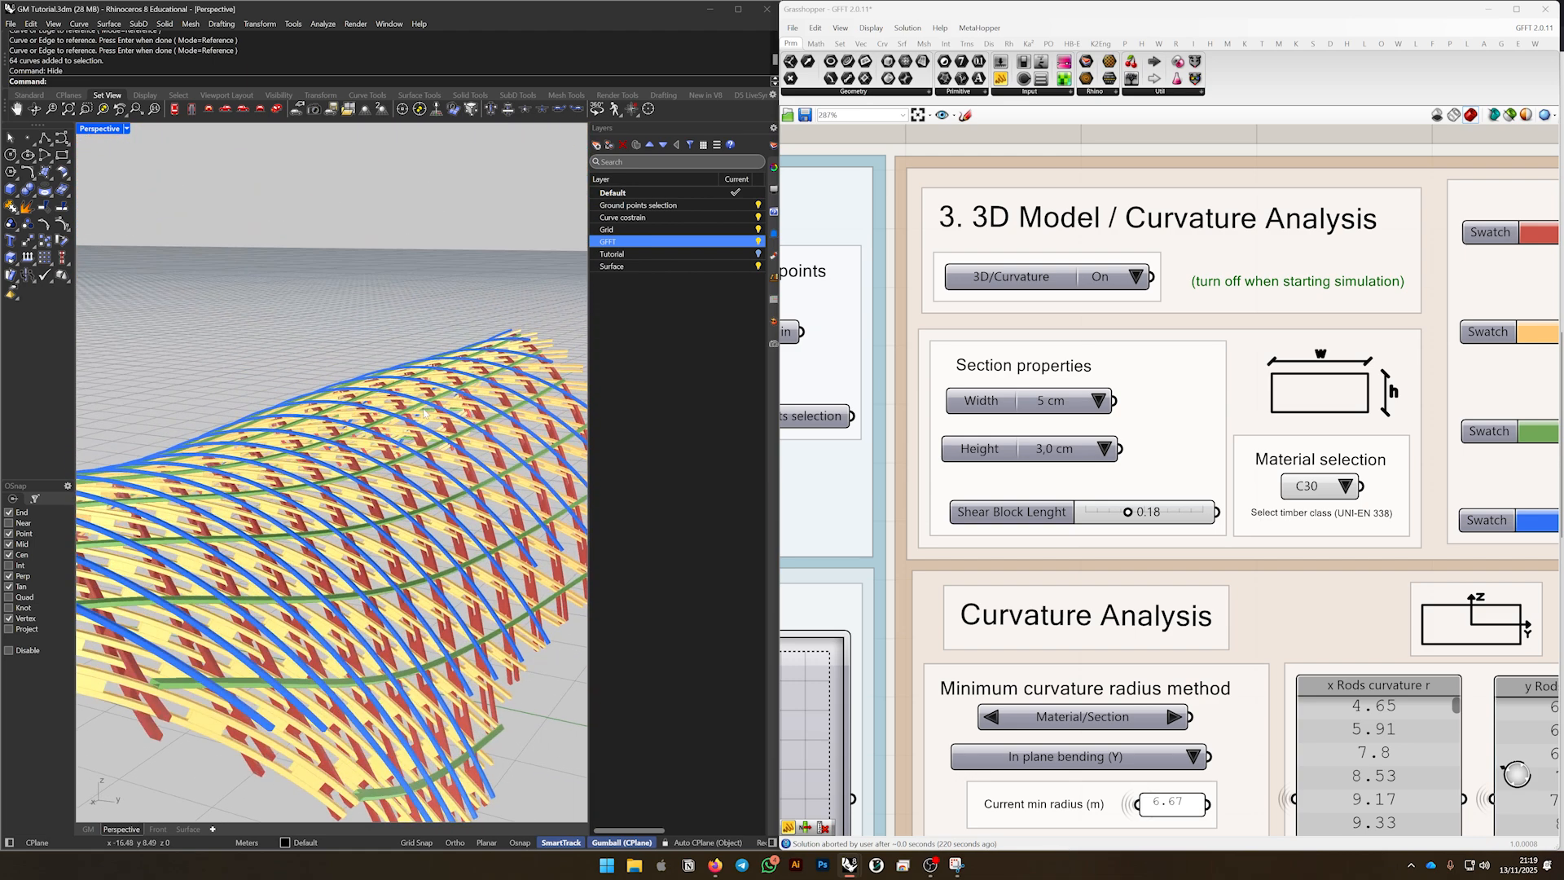
pyautogui.scroll(-3, 1391, 328)
pyautogui.scroll(3, 1390, 328)
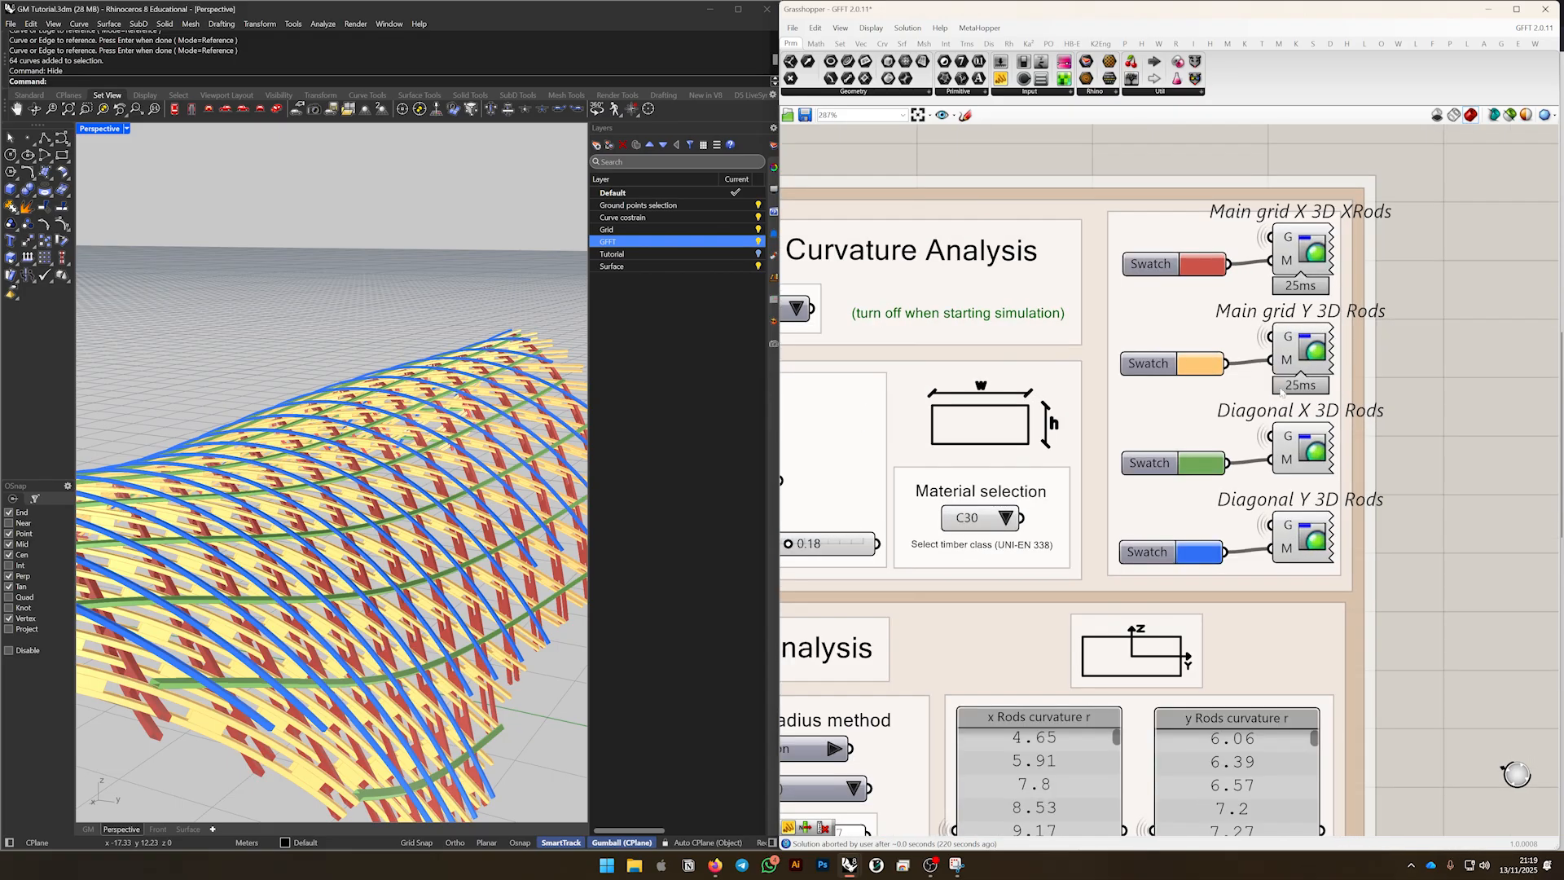
pyautogui.scroll(-2, 1347, 462)
pyautogui.scroll(1, 1016, 459)
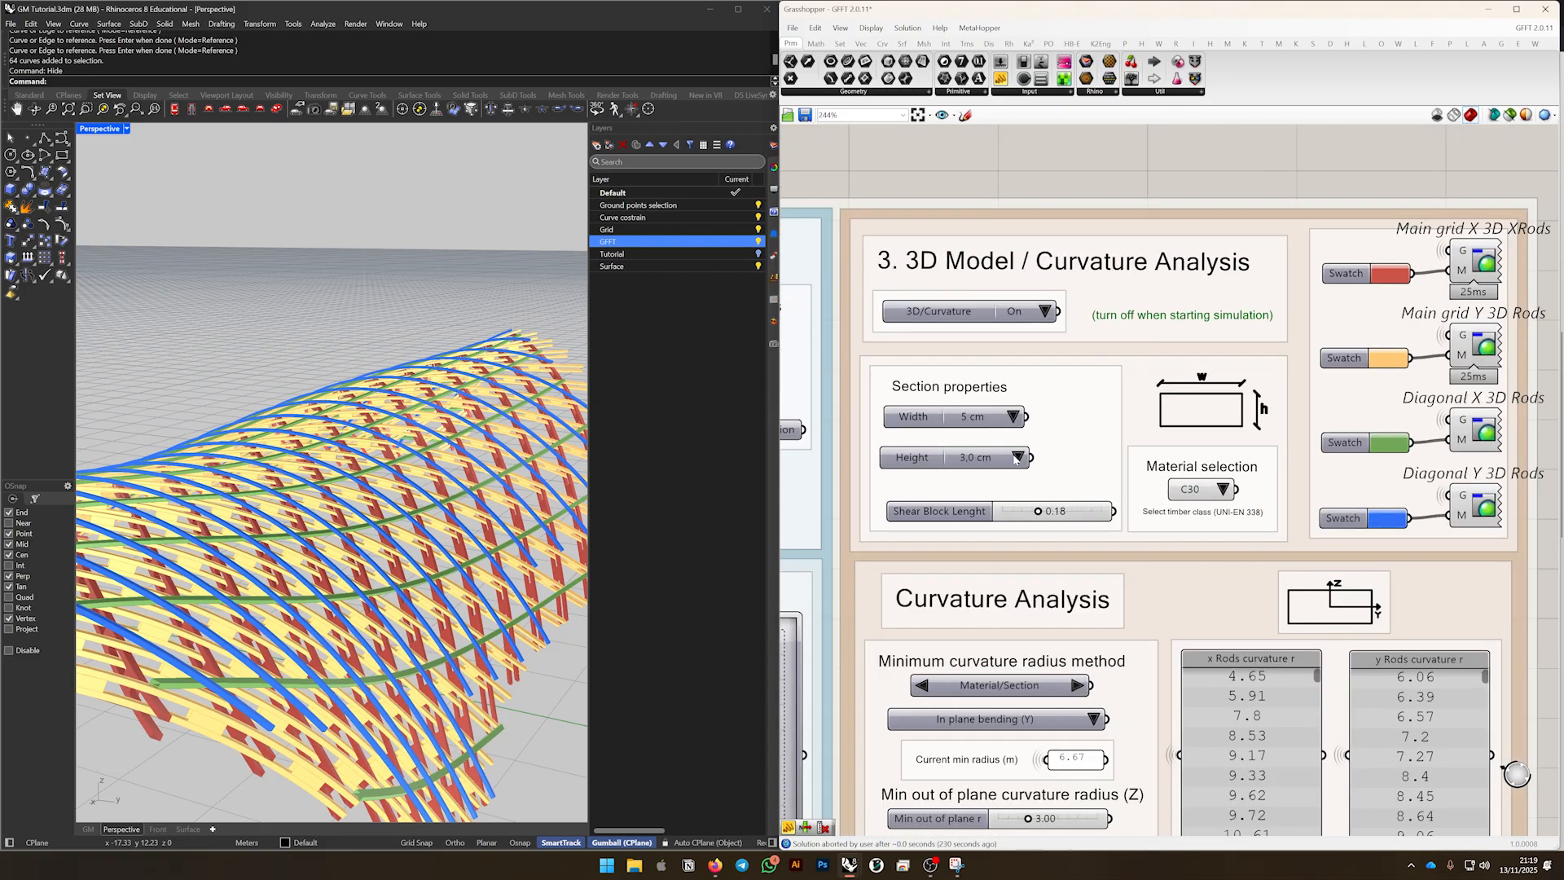
# Set the shear block length to 0.17 in the section properties while viewing the rods from inside the gridshell
pyautogui.moveTo(926, 458); pyautogui.dragTo(931, 463)
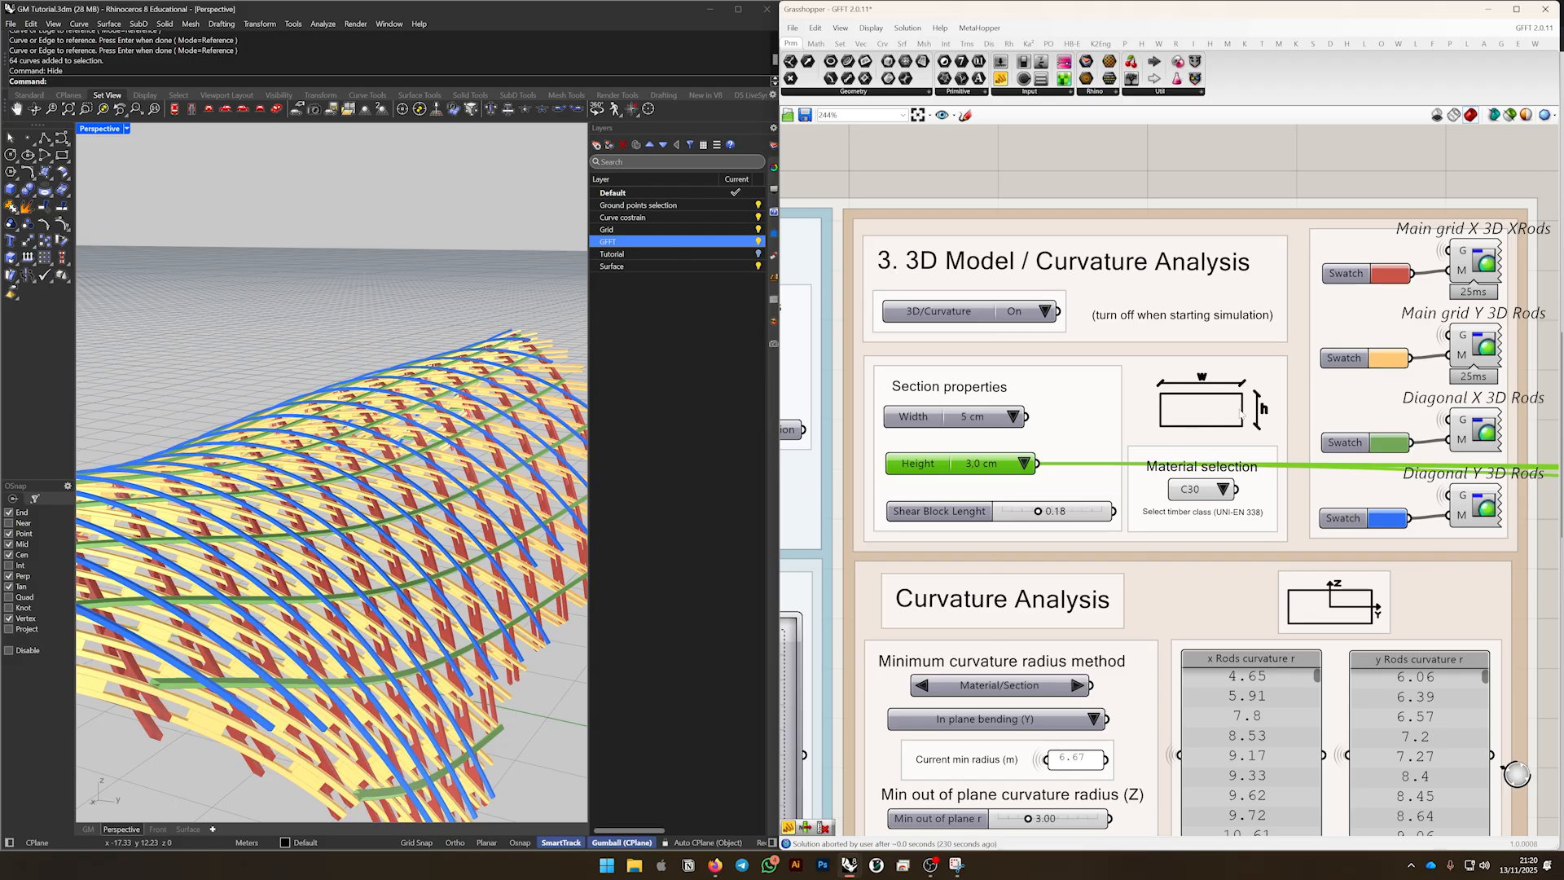
pyautogui.click(1046, 514)
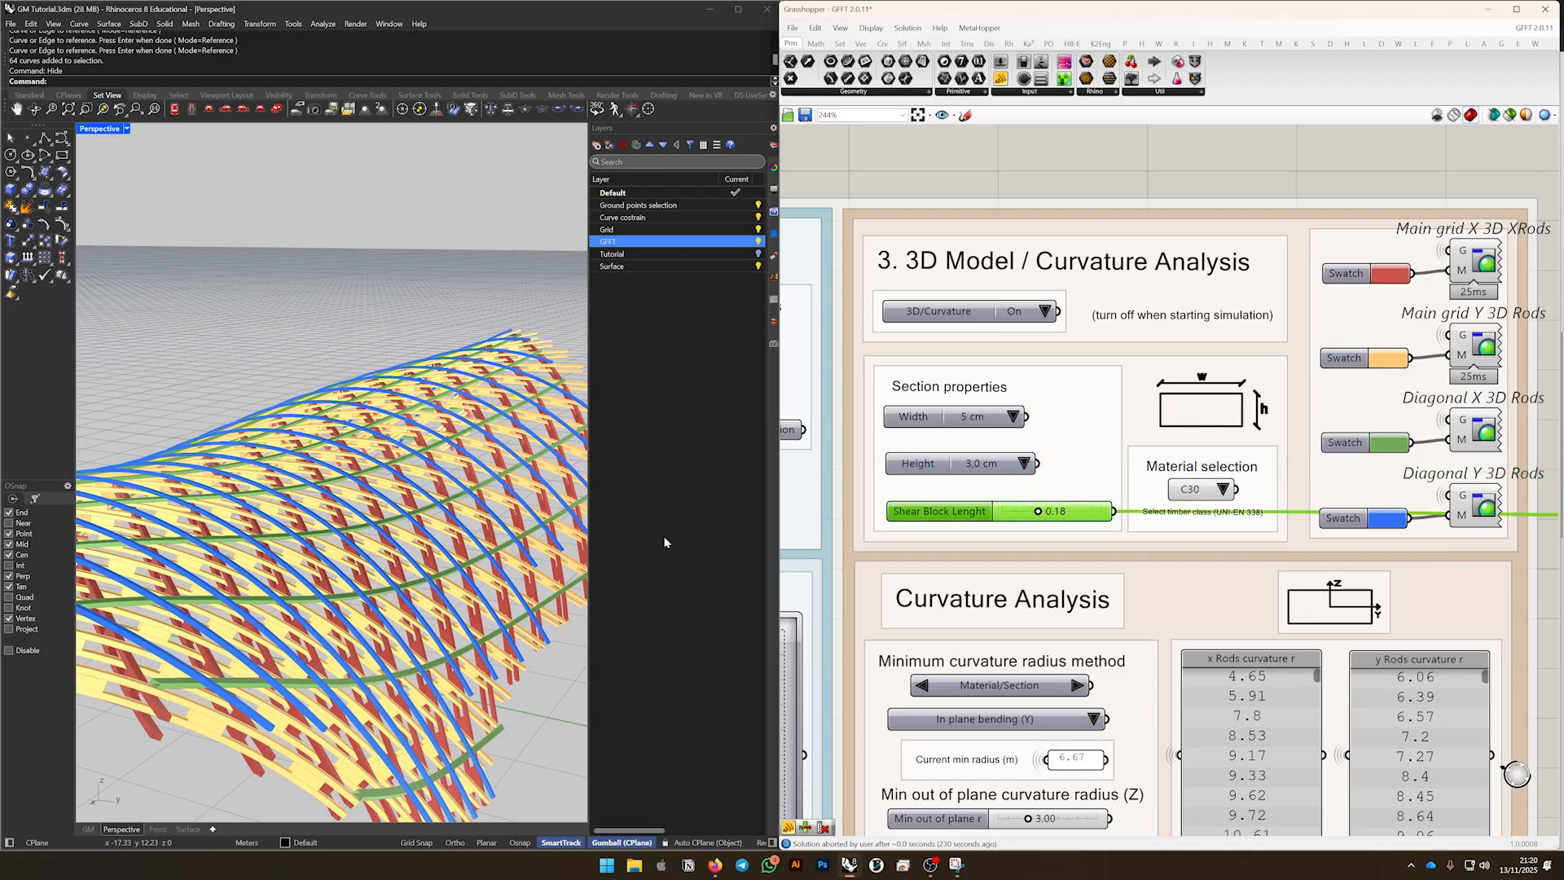
pyautogui.scroll(5, 410, 624)
pyautogui.scroll(10, 410, 624)
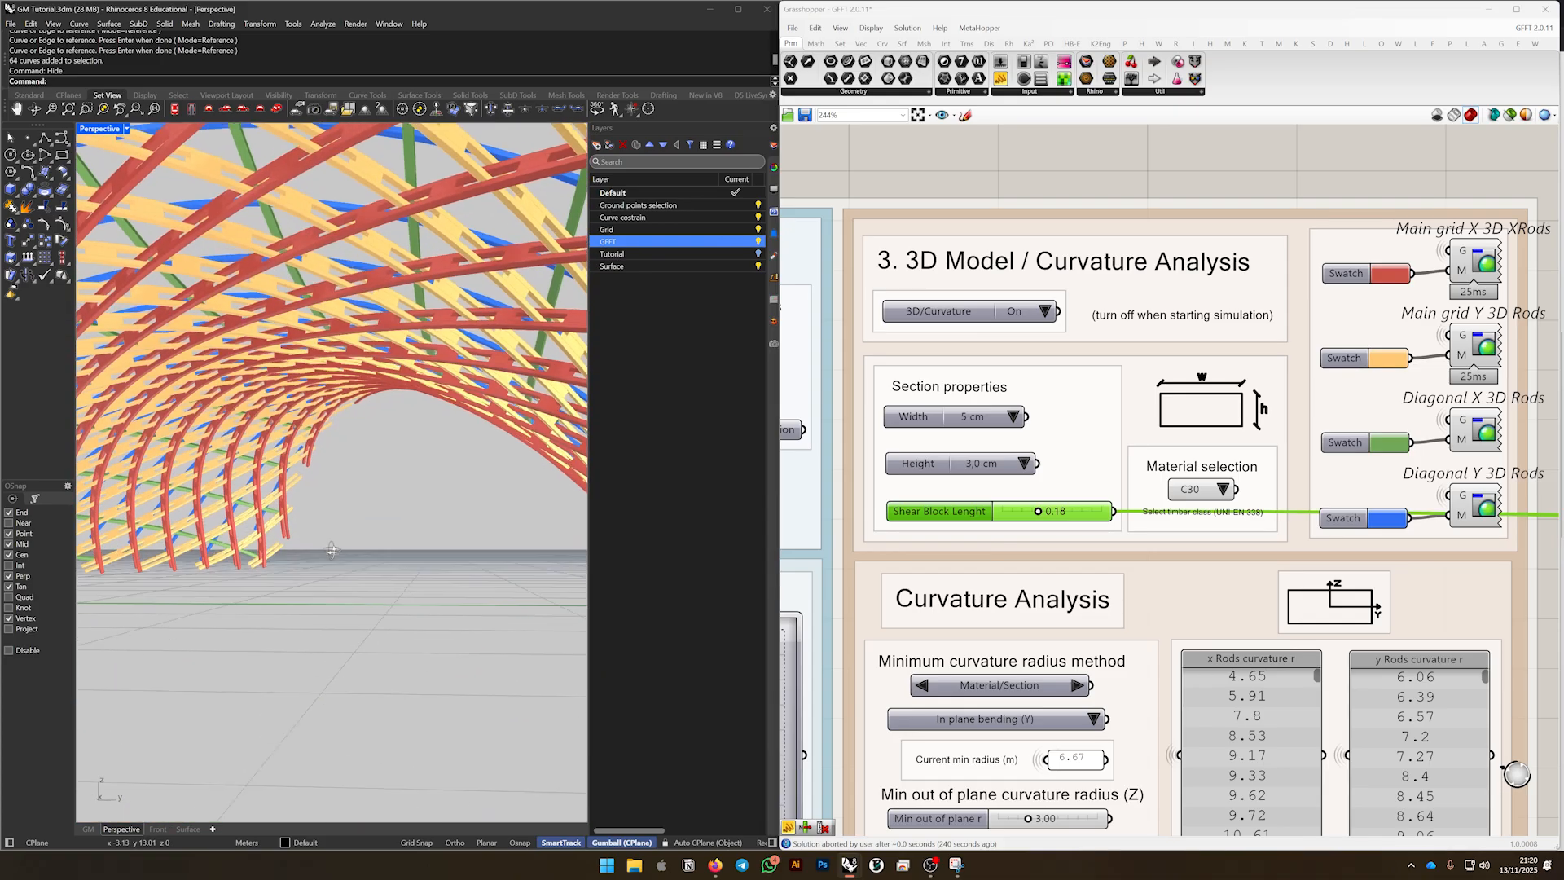
pyautogui.moveTo(1038, 512)
pyautogui.mouseDown()
pyautogui.moveTo(1054, 516)
pyautogui.moveTo(1025, 520)
pyautogui.mouseUp()
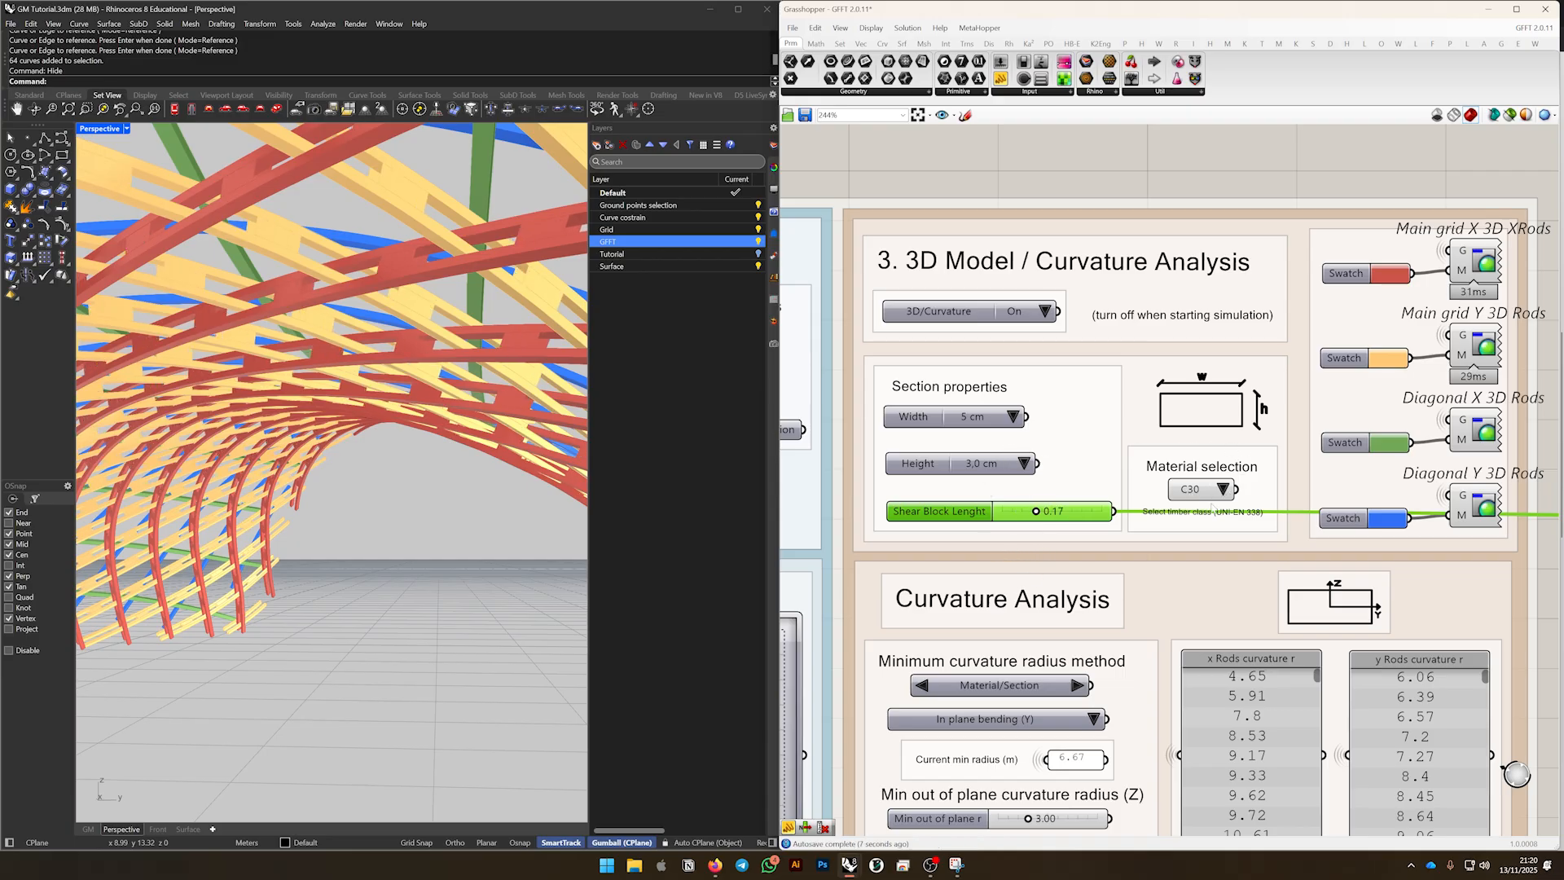
pyautogui.click(1119, 500)
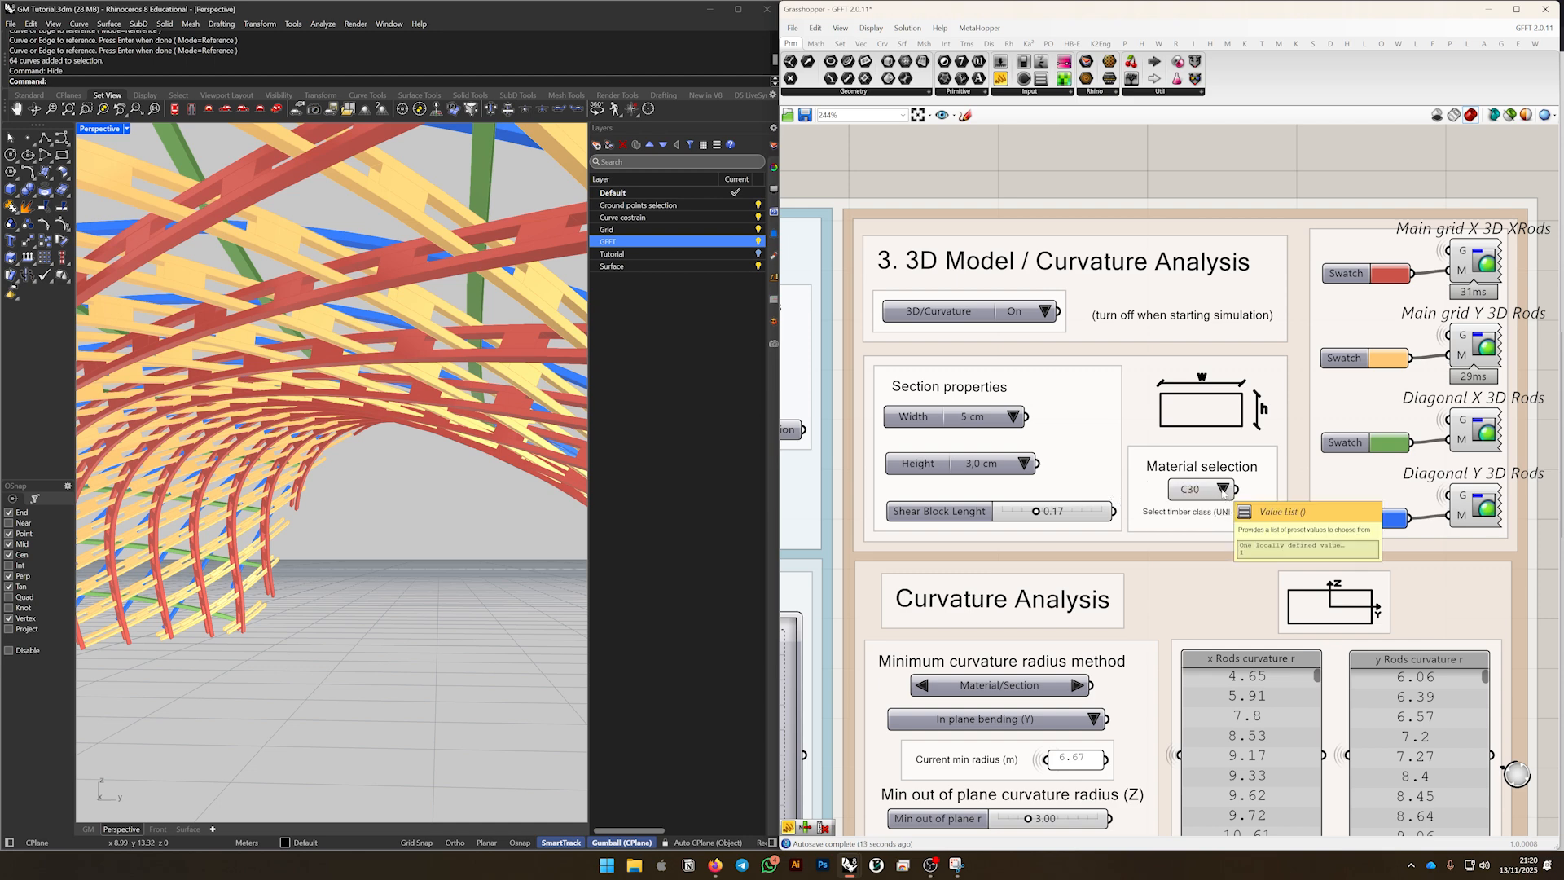
# Check the timber class options in Material selection, together with the section's width and height settings
pyautogui.click(1223, 489)
pyautogui.click(1242, 508)
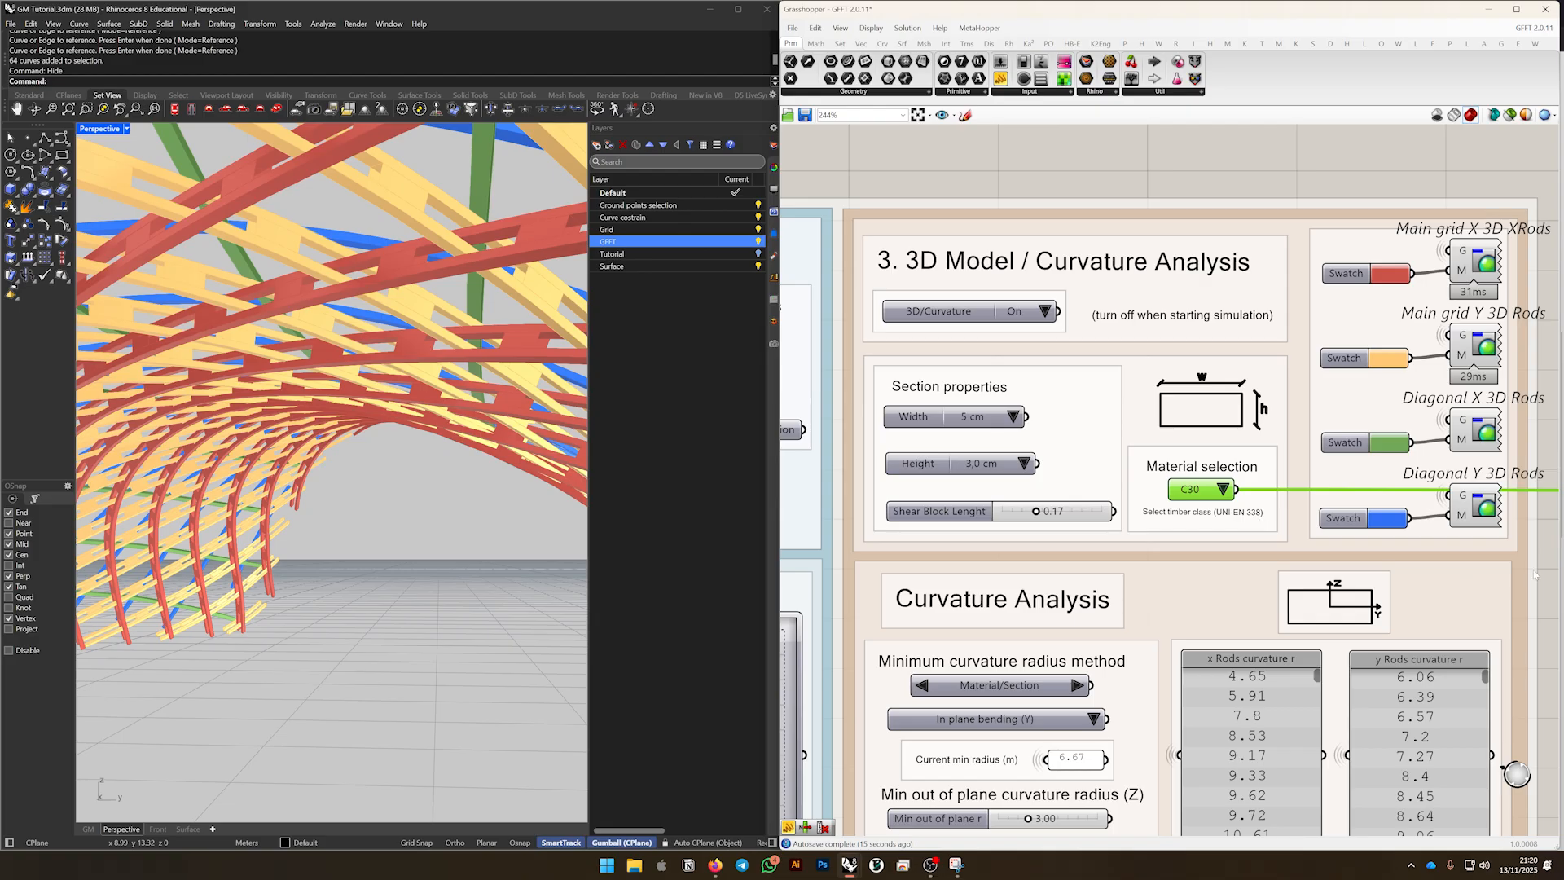
pyautogui.click(1371, 558)
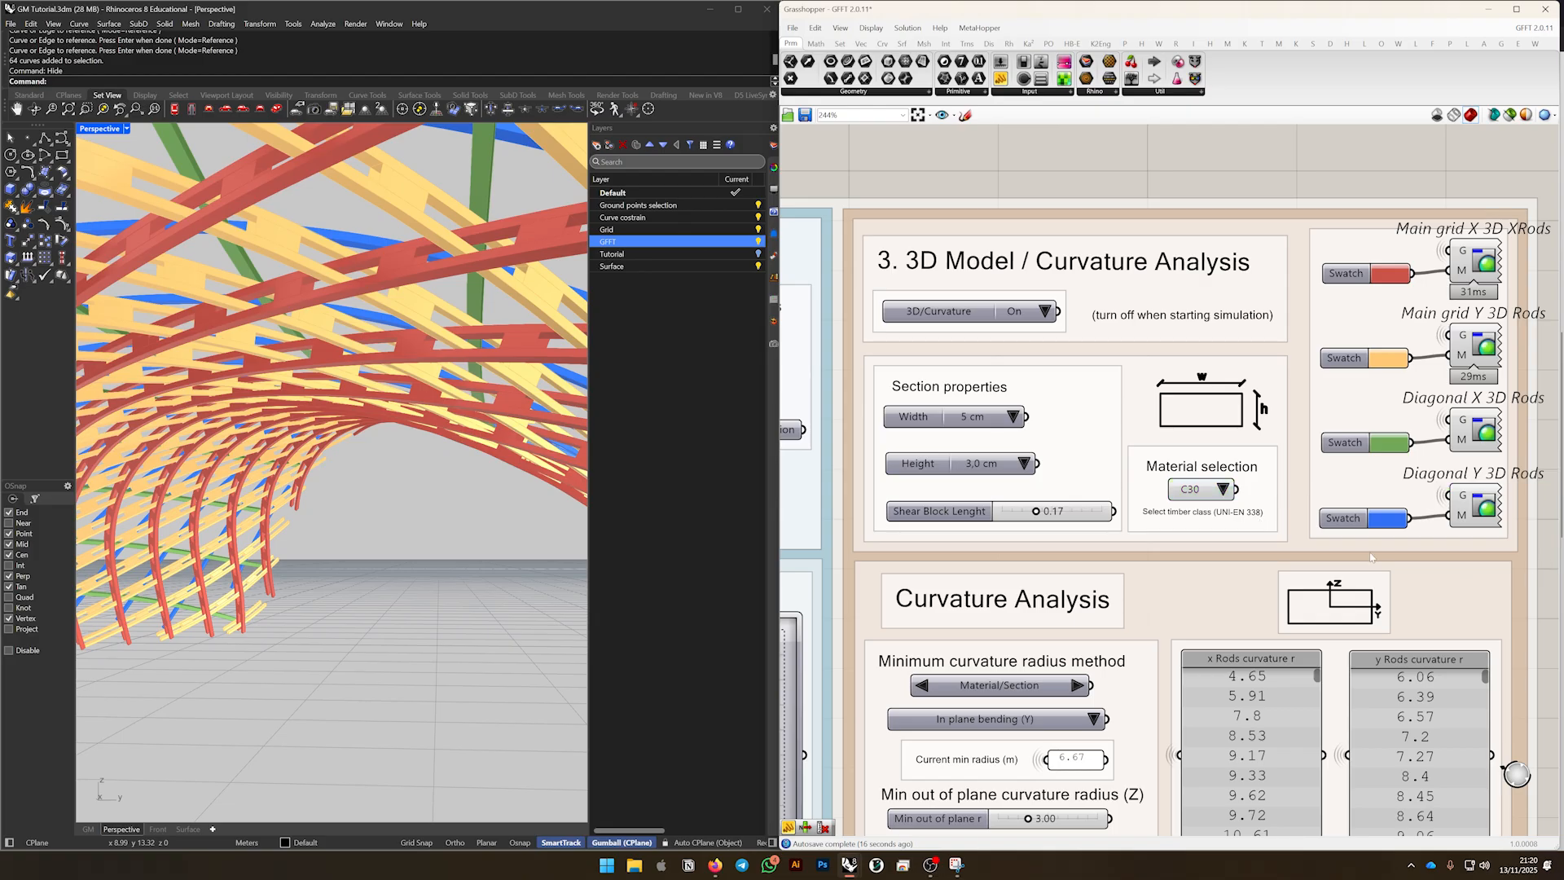
pyautogui.click(1226, 496)
pyautogui.click(1245, 514)
pyautogui.click(937, 419)
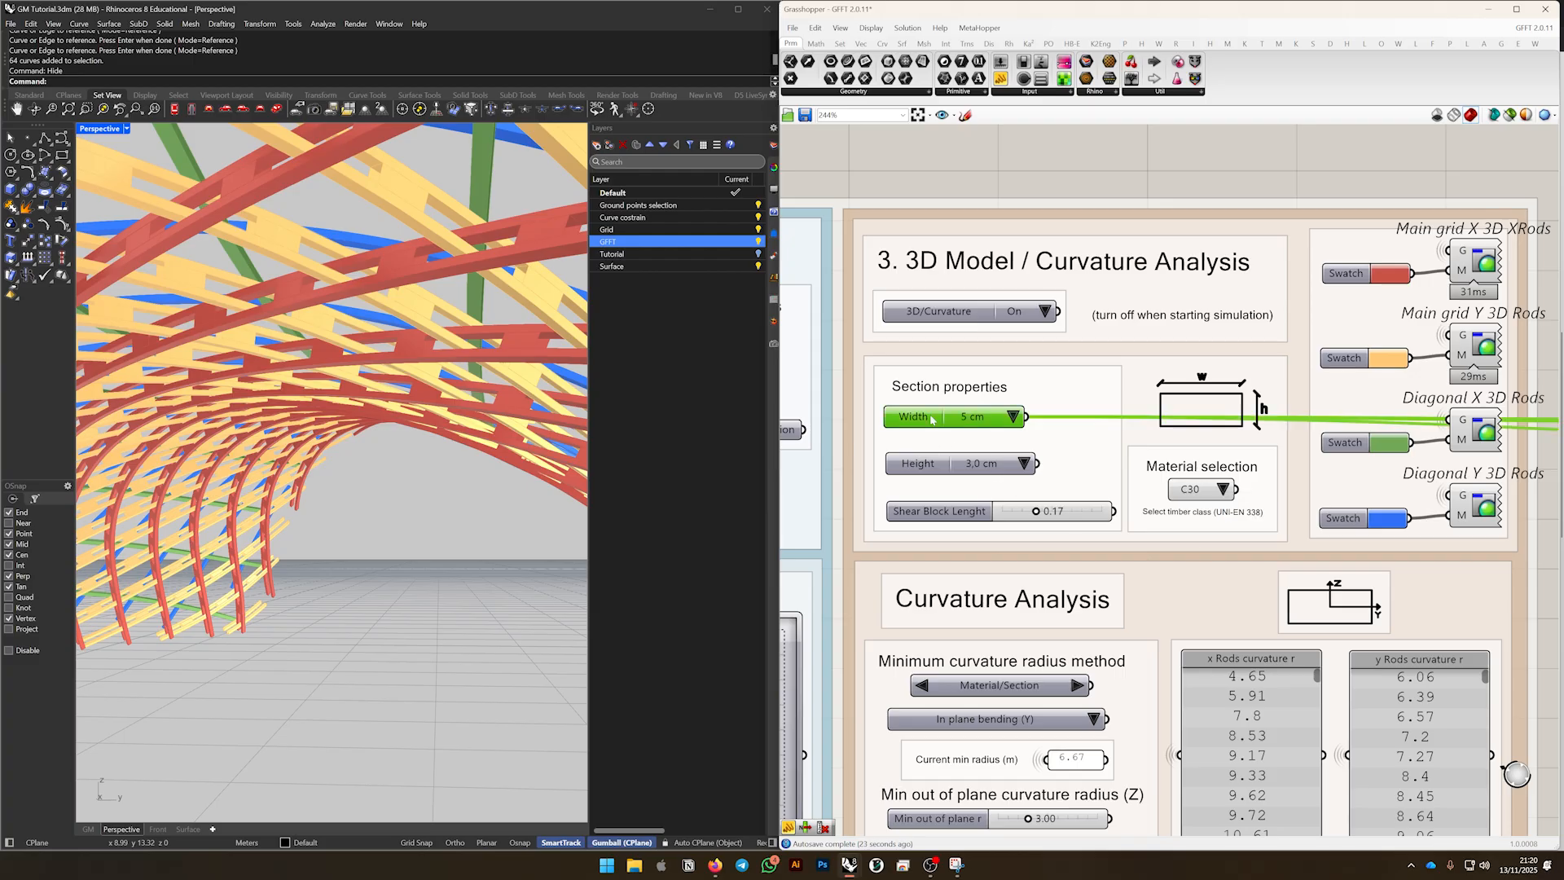
pyautogui.click(953, 463)
pyautogui.click(1194, 491)
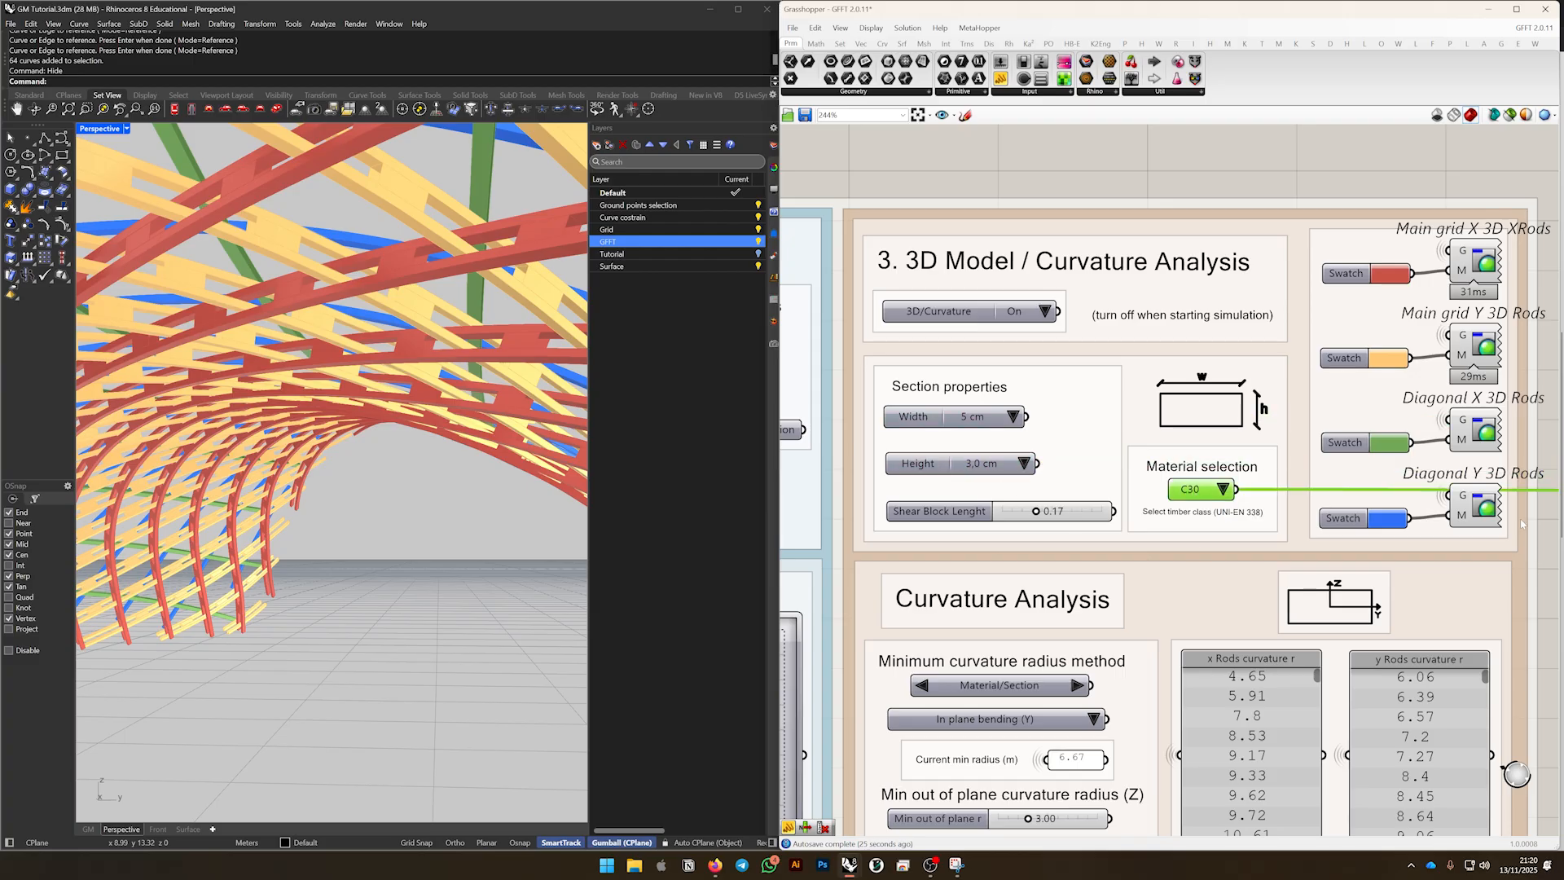
pyautogui.click(1549, 501)
# Examine the Curvature Analysis section and its rod curvature lists, and view the gridshell's bent rods from several angles
pyautogui.scroll(-8, 342, 501)
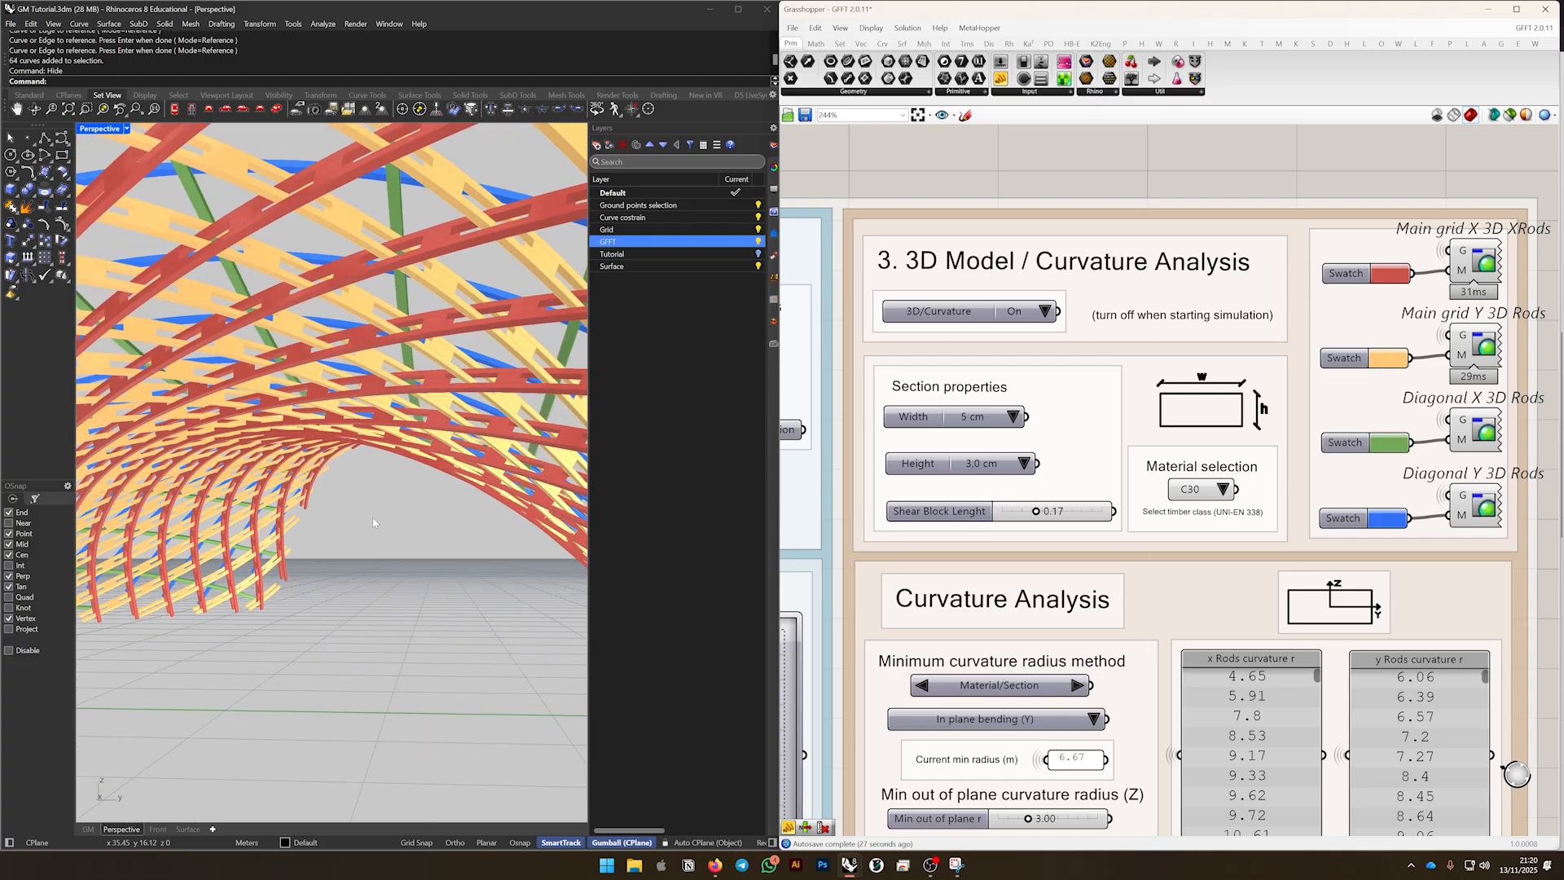
pyautogui.scroll(-2, 405, 511)
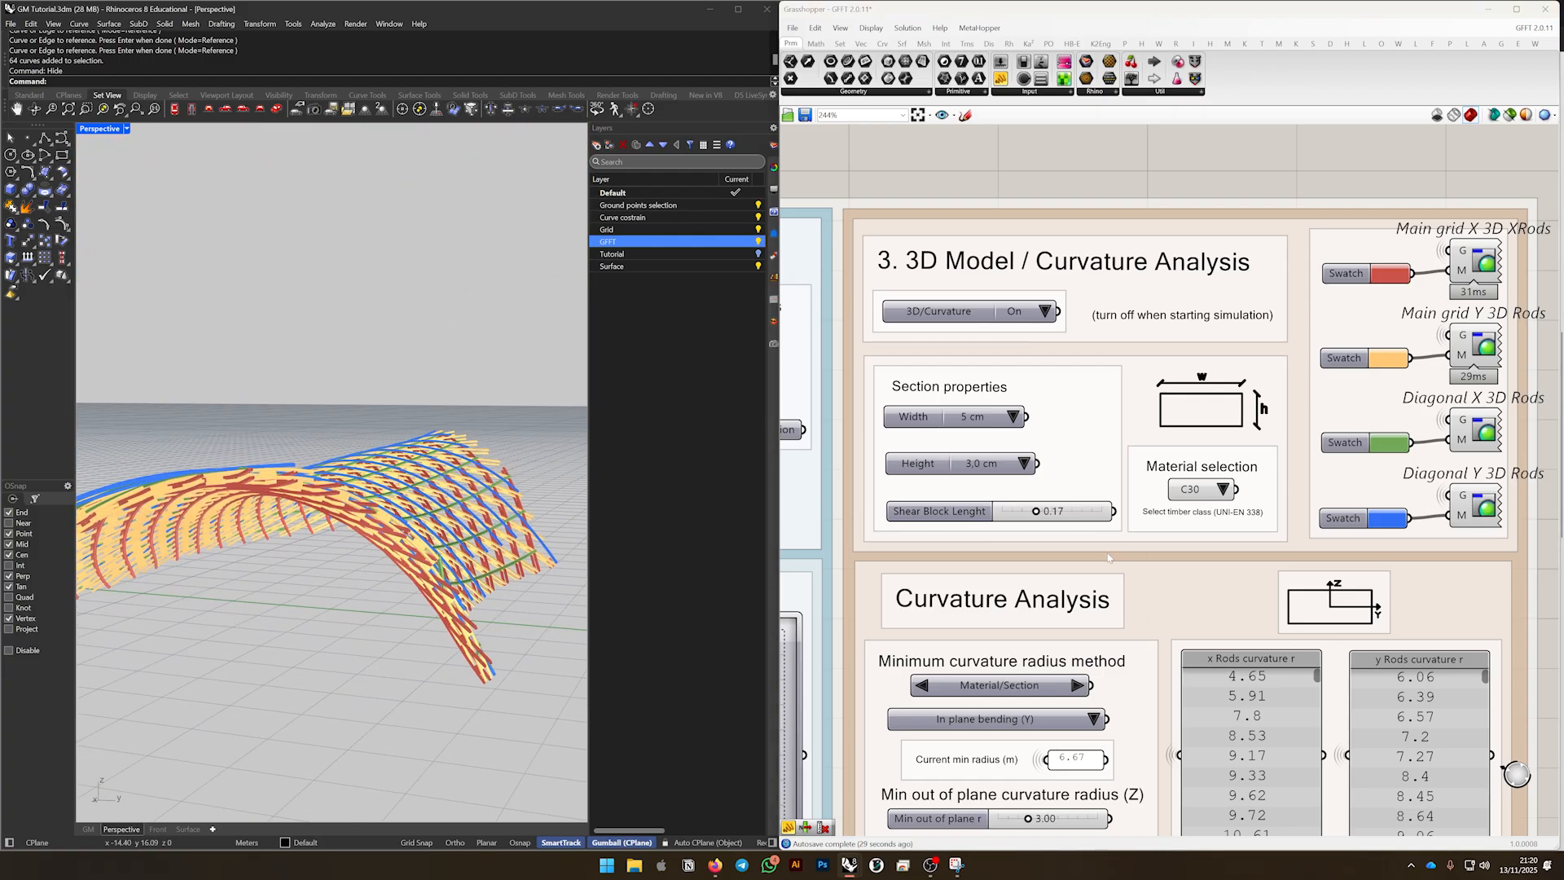
pyautogui.scroll(-3, 1099, 445)
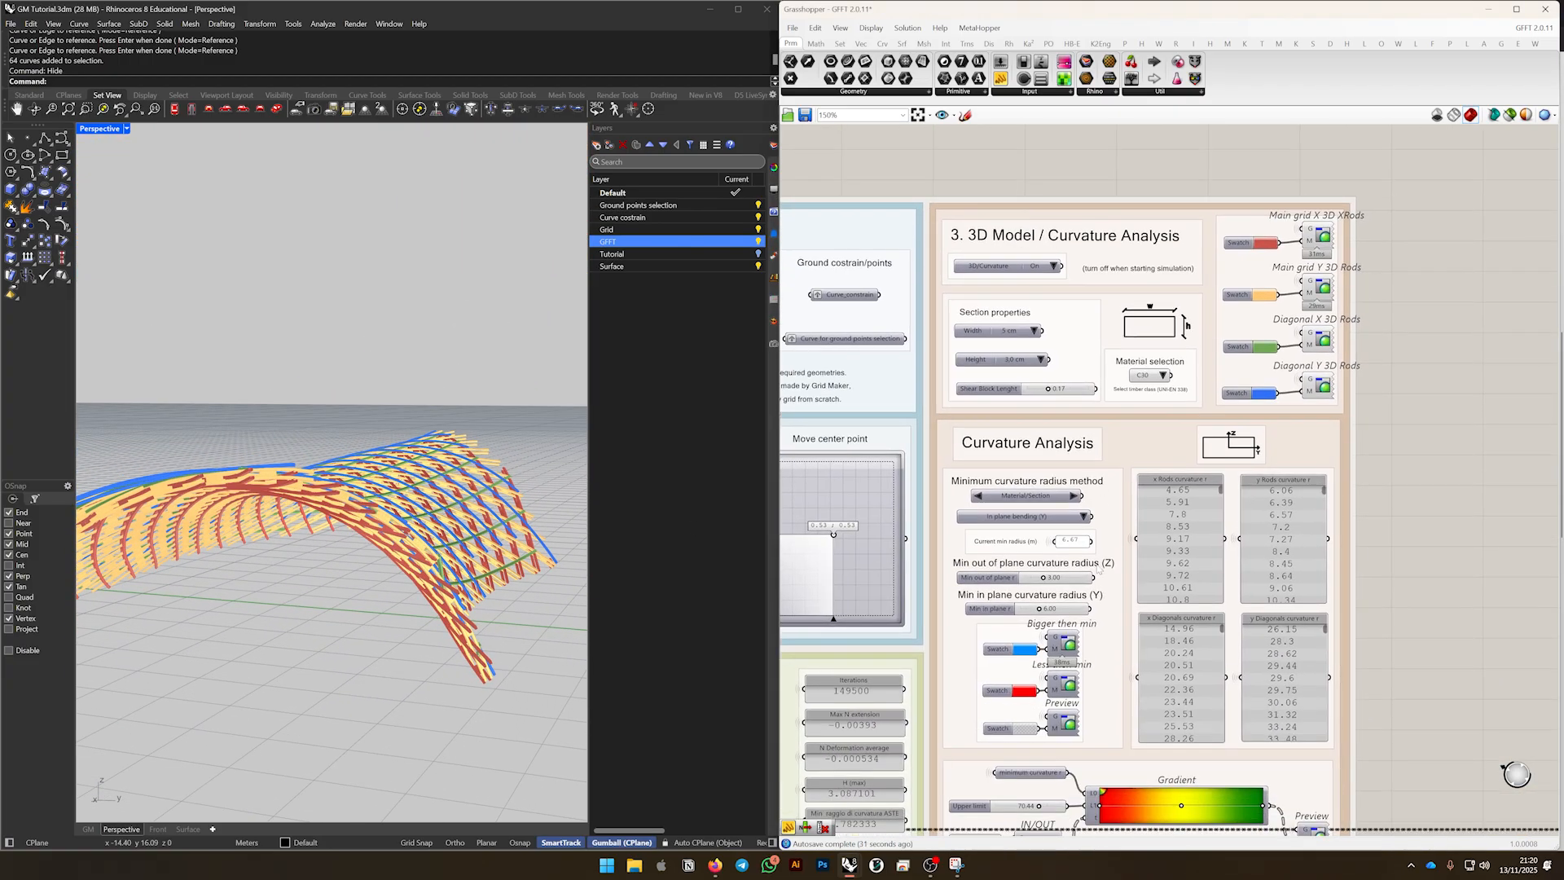
pyautogui.moveTo(1120, 555); pyautogui.dragTo(1131, 491, button='right')
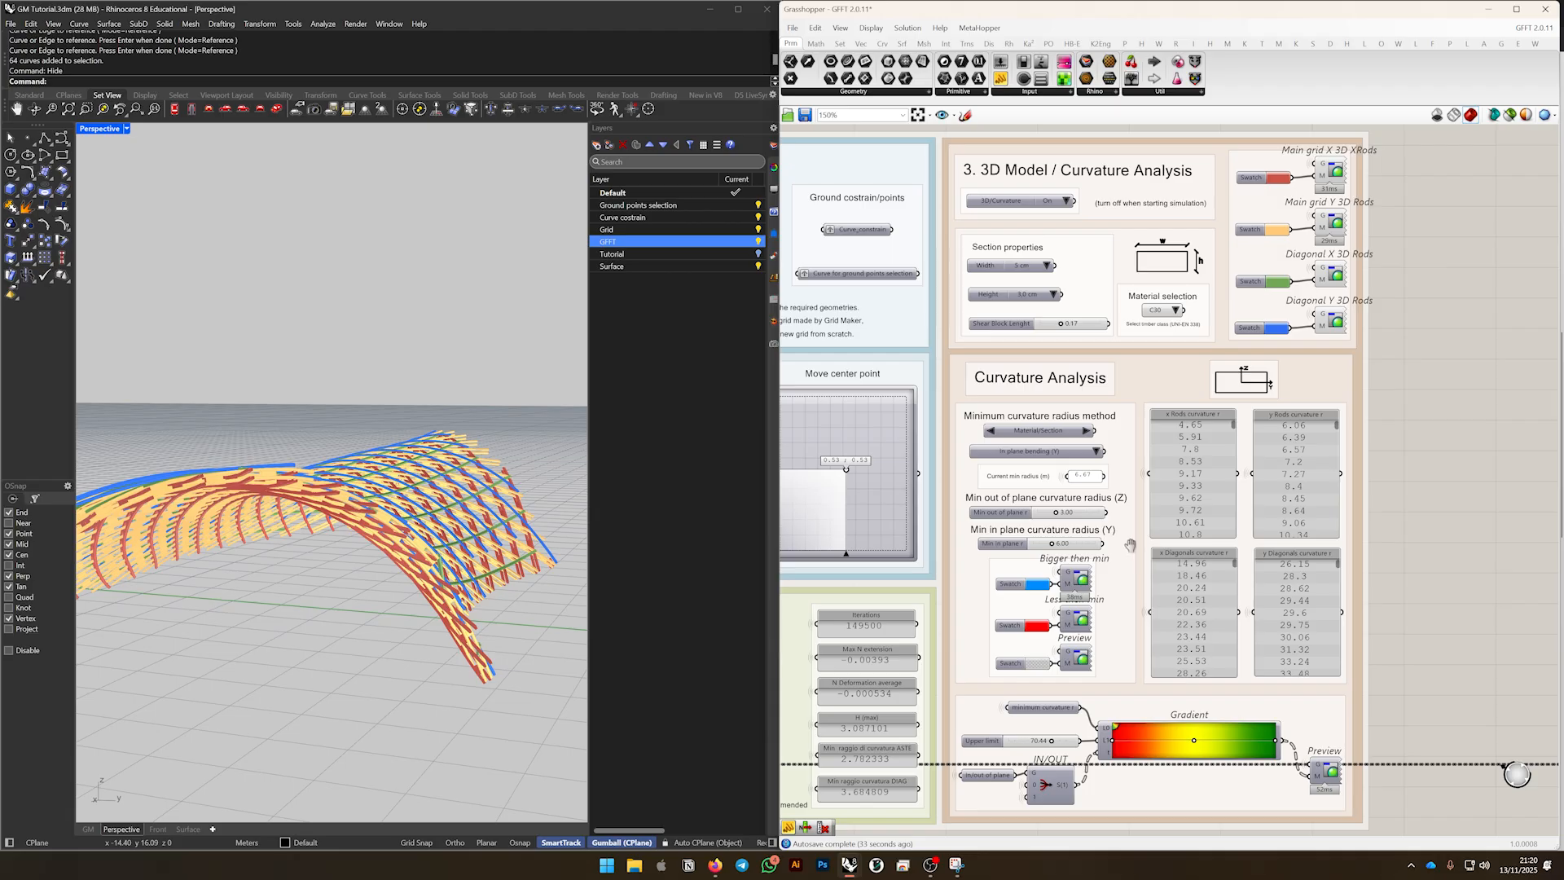
pyautogui.moveTo(1132, 557); pyautogui.dragTo(1136, 523, button='right')
pyautogui.scroll(1, 1131, 346)
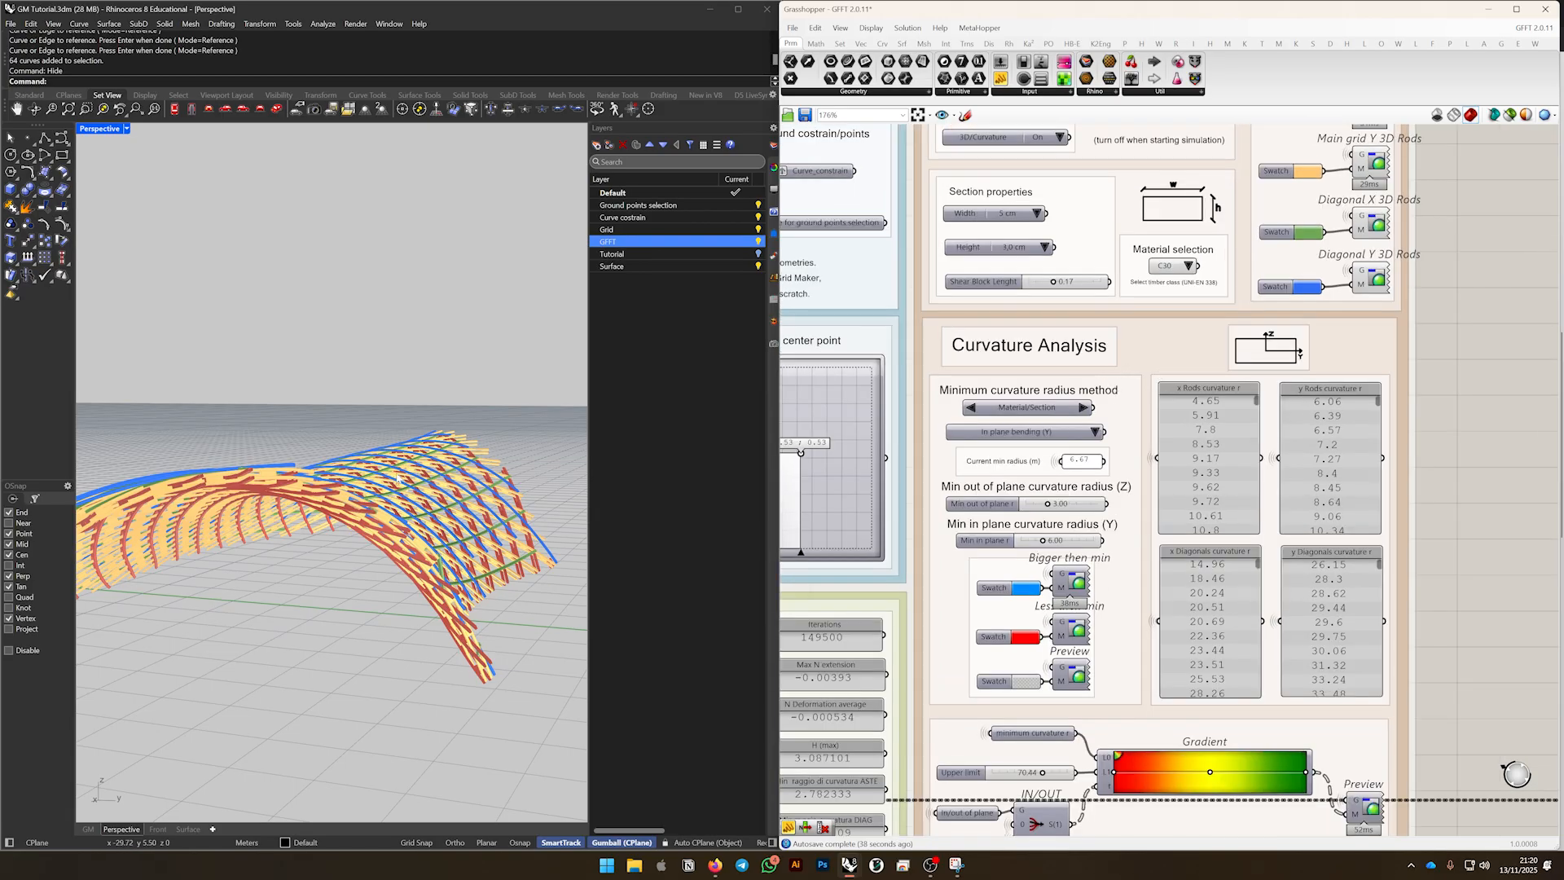
pyautogui.moveTo(416, 487); pyautogui.dragTo(425, 482, button='right')
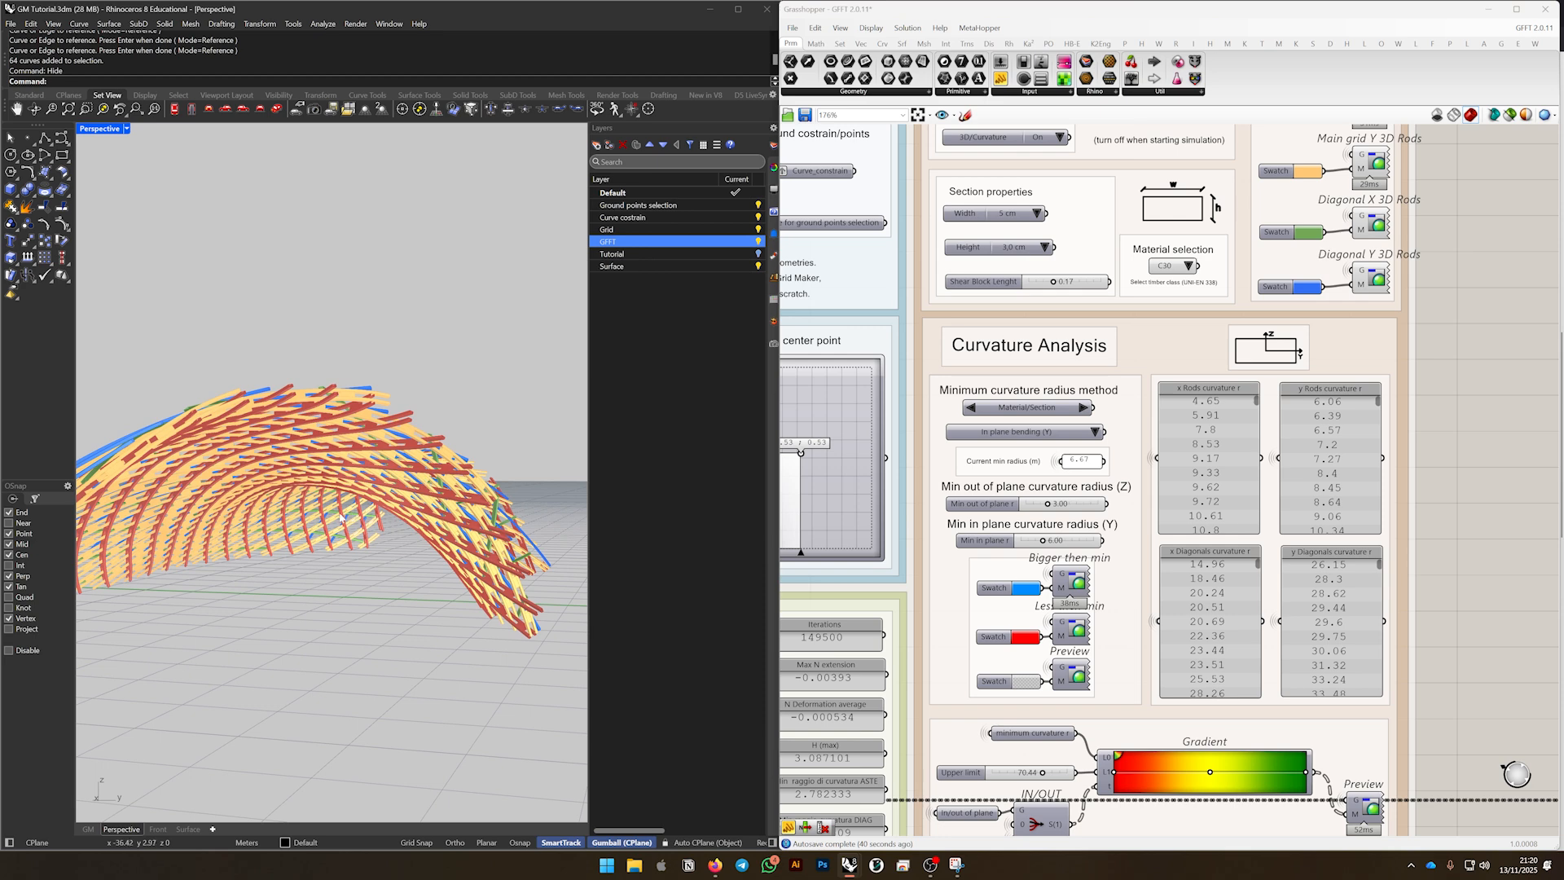
pyautogui.scroll(6, 407, 489)
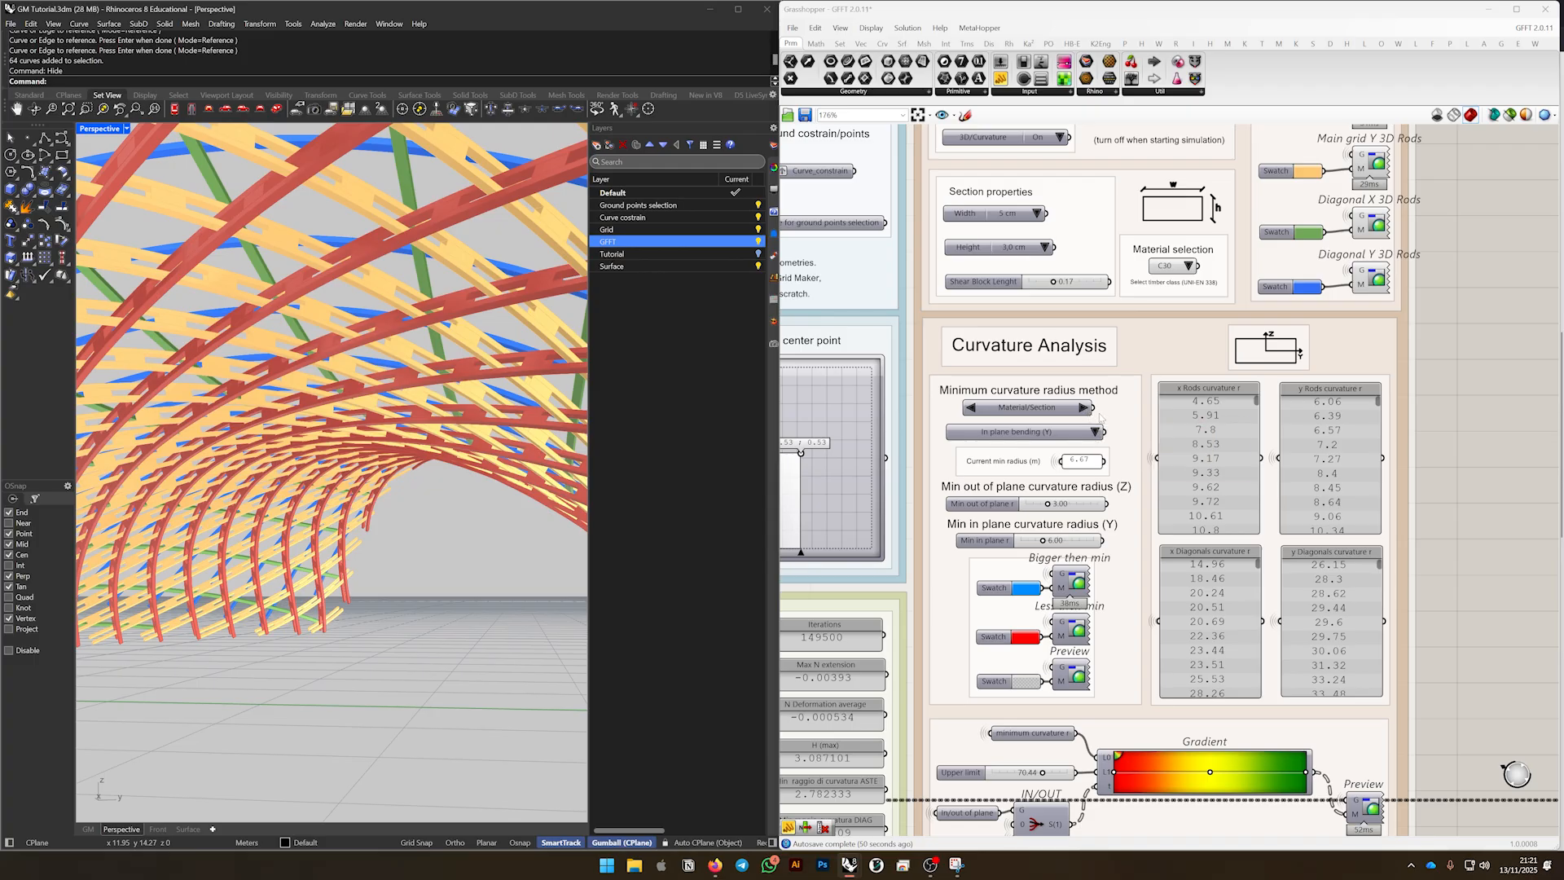
# Turn off the preview of the four main grid and diagonal 3D rod components
pyautogui.click(1061, 416)
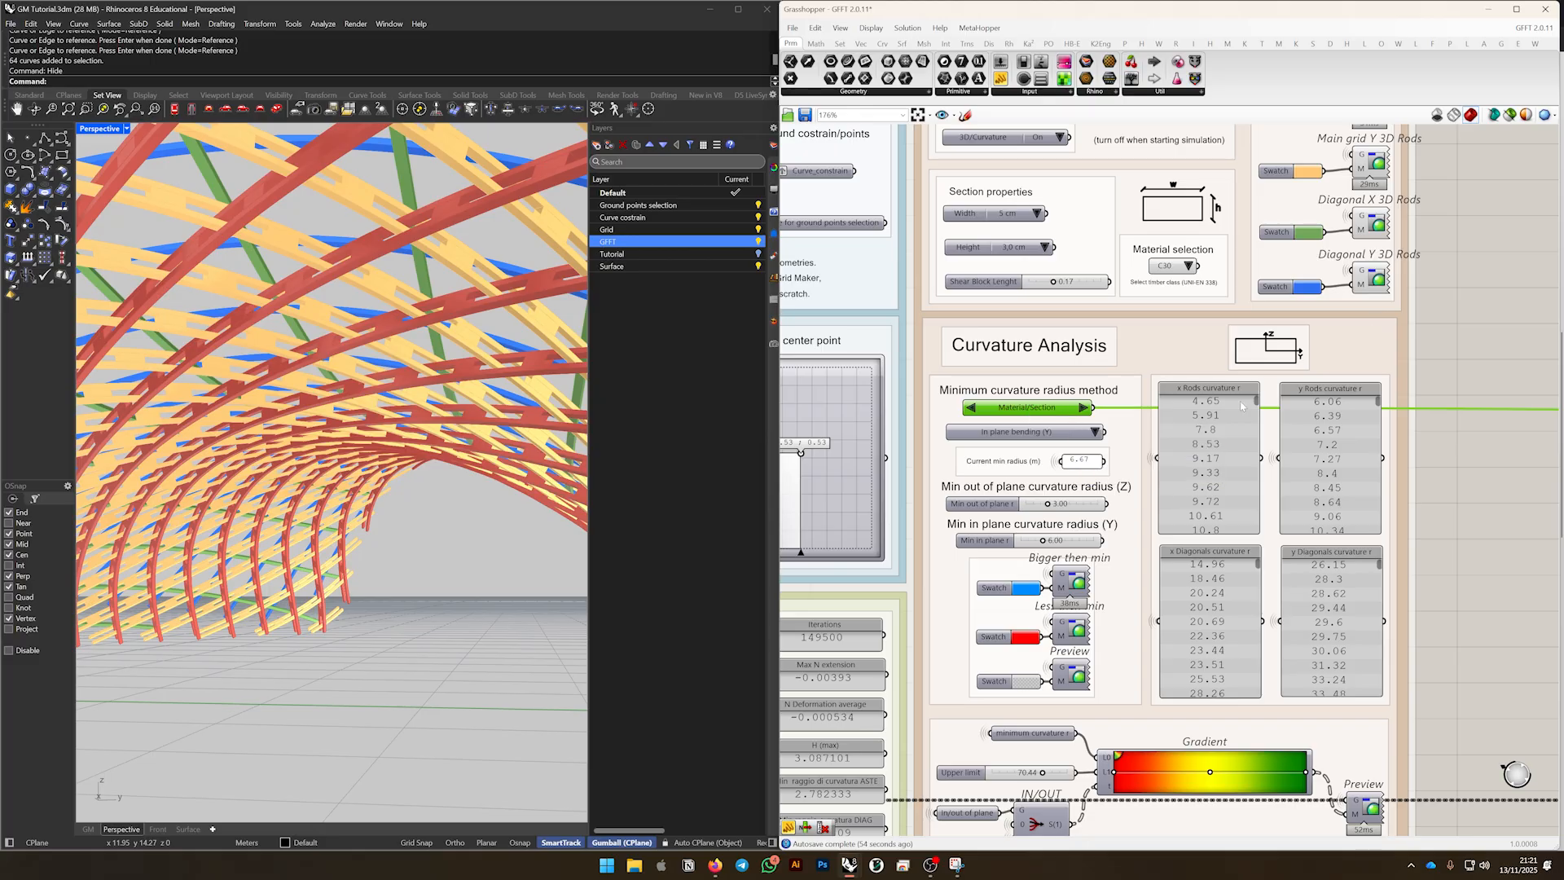
pyautogui.scroll(-3, 1242, 406)
pyautogui.moveTo(1249, 204); pyautogui.dragTo(1321, 425)
pyautogui.rightClick(1330, 275)
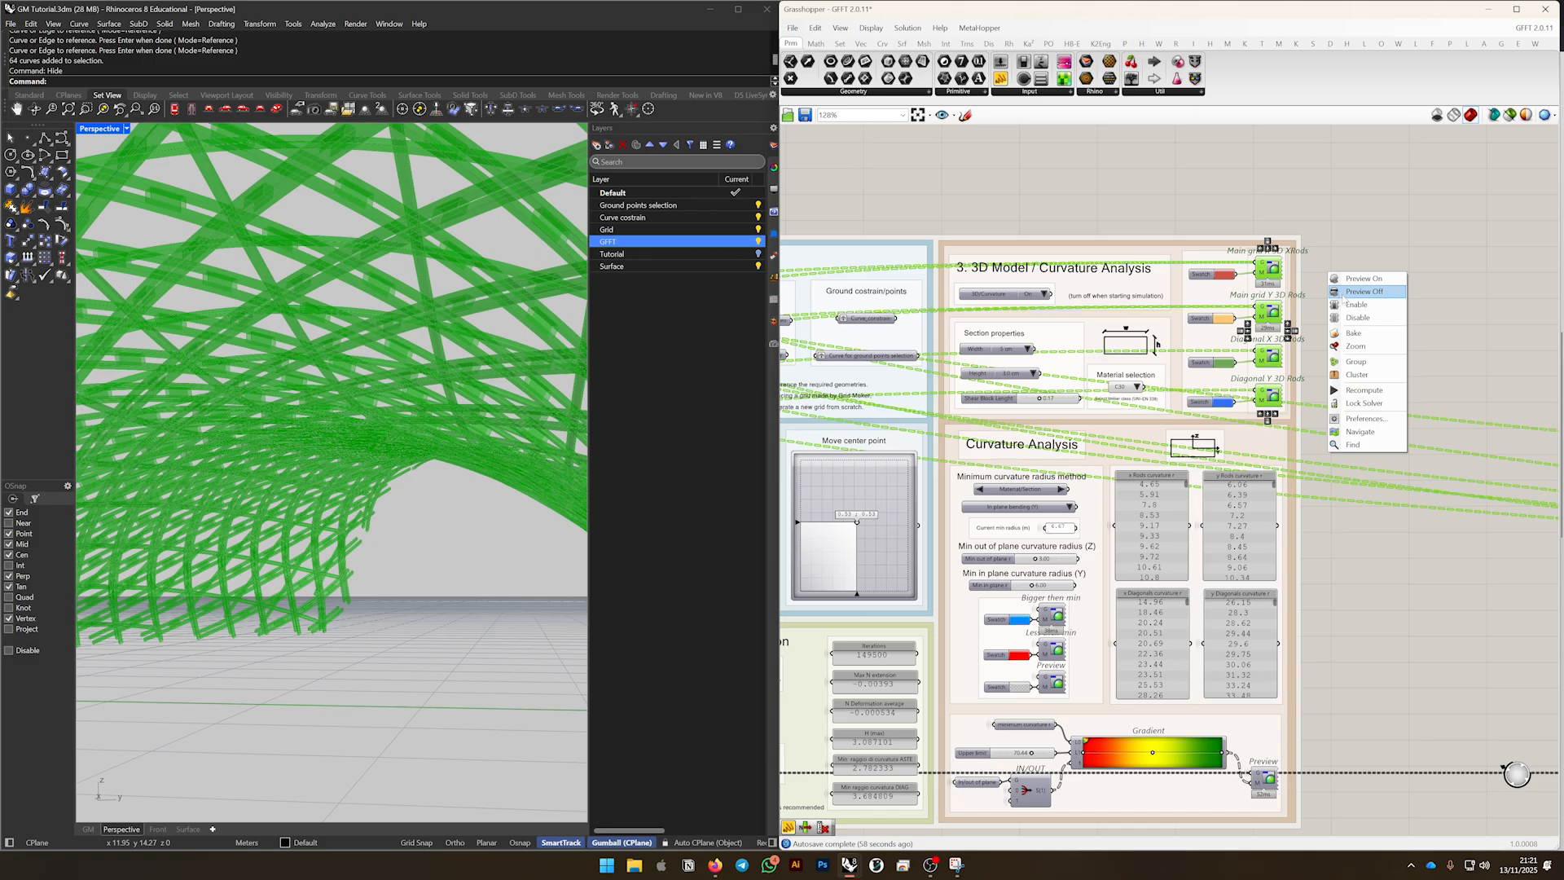
pyautogui.click(1352, 291)
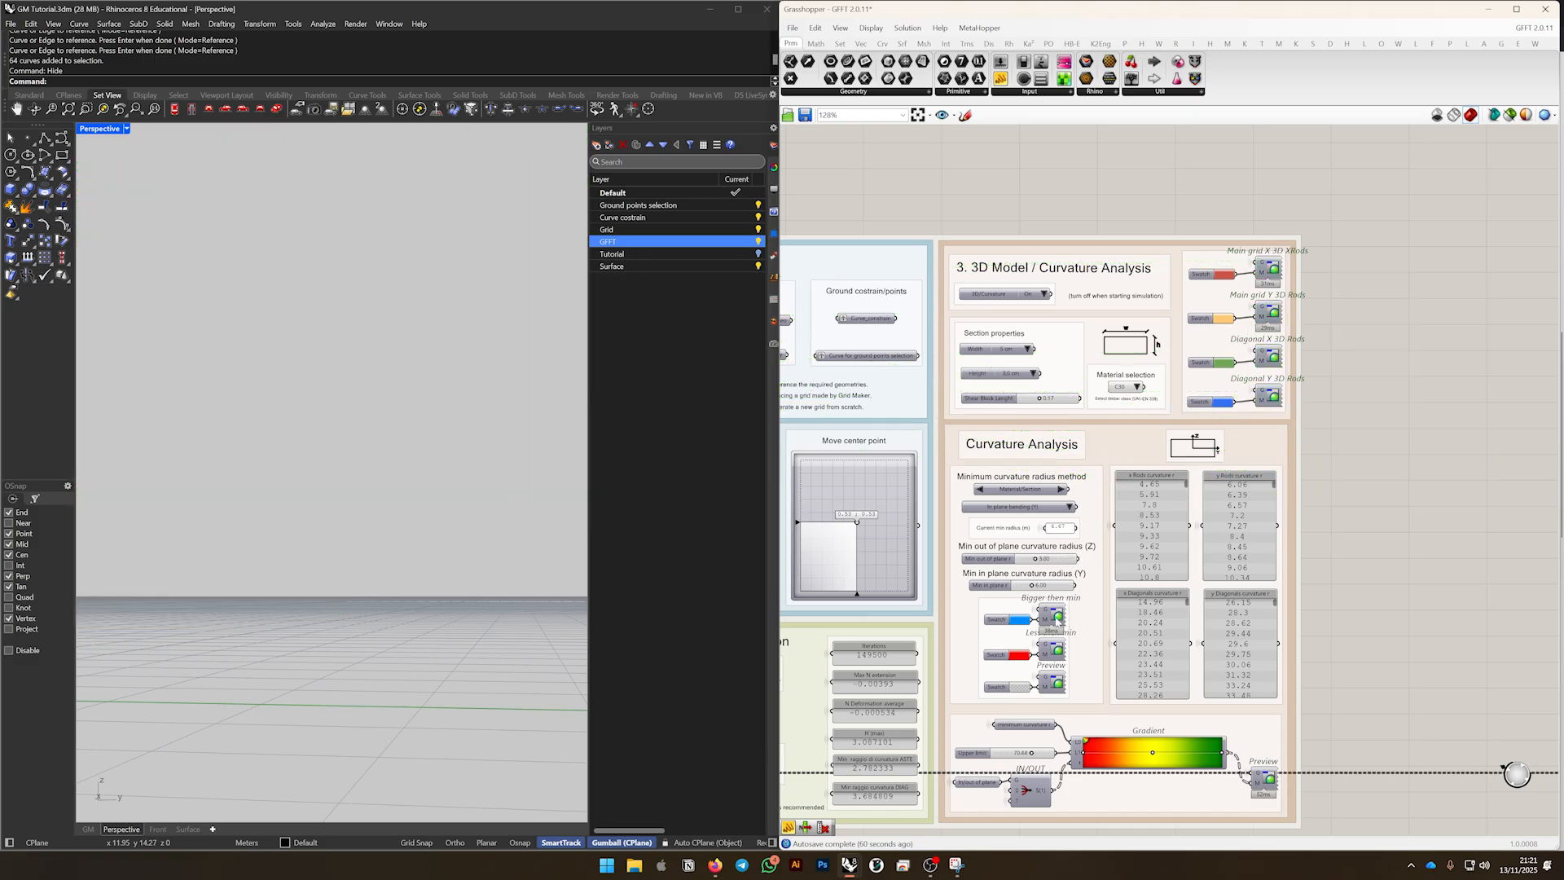
# Turn on the preview of the curvature analysis components Bigger then min, Less then min and Preview, and orbit around the analysed gridshell
pyautogui.scroll(3, 1052, 632)
pyautogui.click(1075, 634)
pyautogui.click(1080, 629)
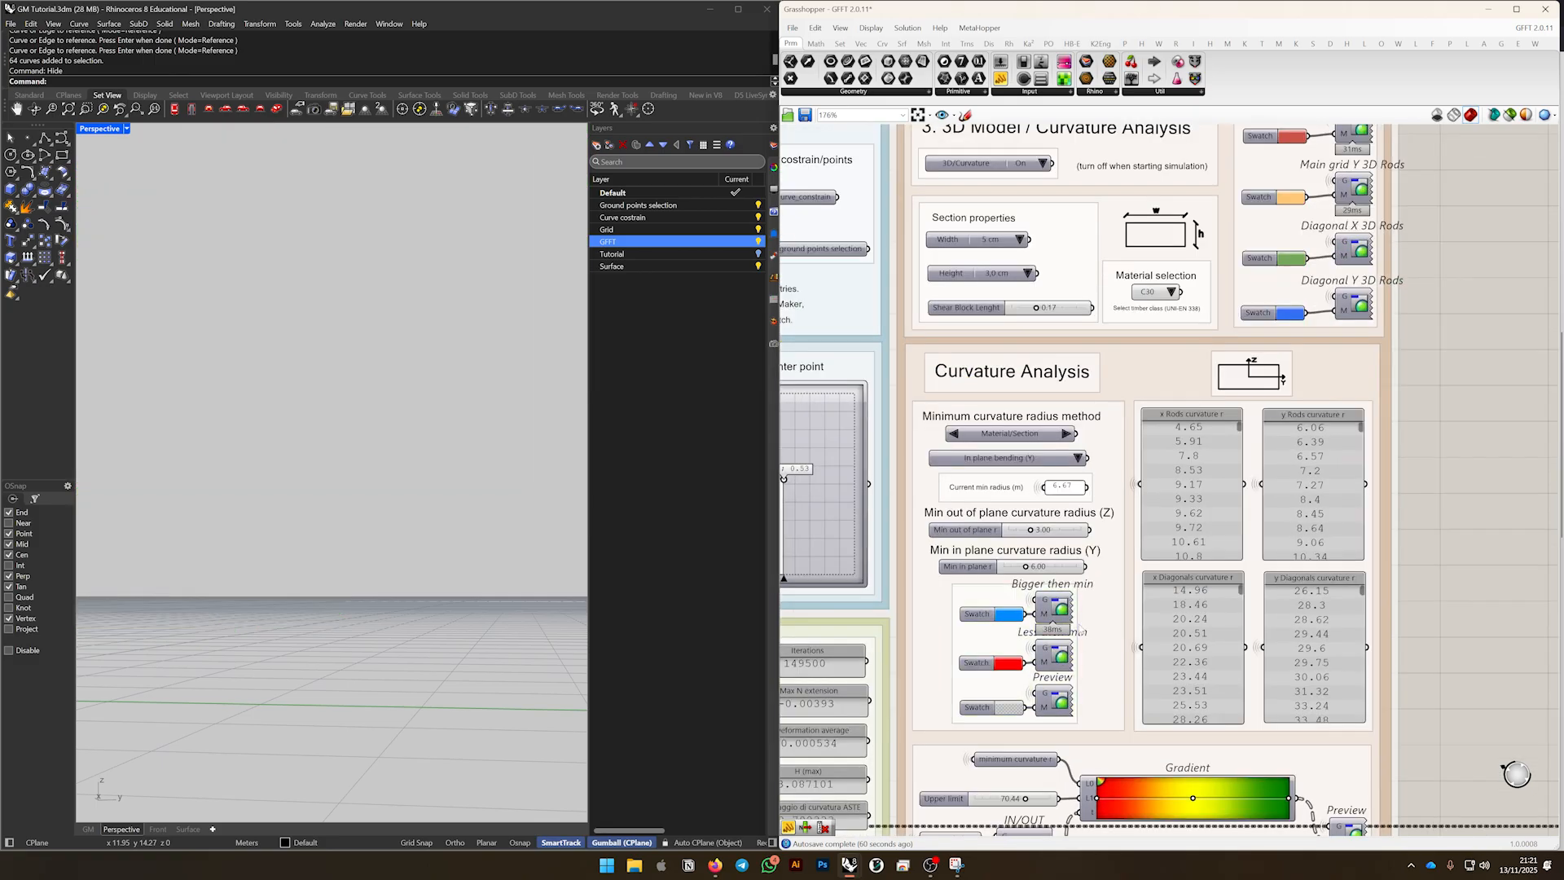
pyautogui.click(1056, 617)
pyautogui.keyDown('shift'); pyautogui.click(1056, 654); pyautogui.keyUp('shift')
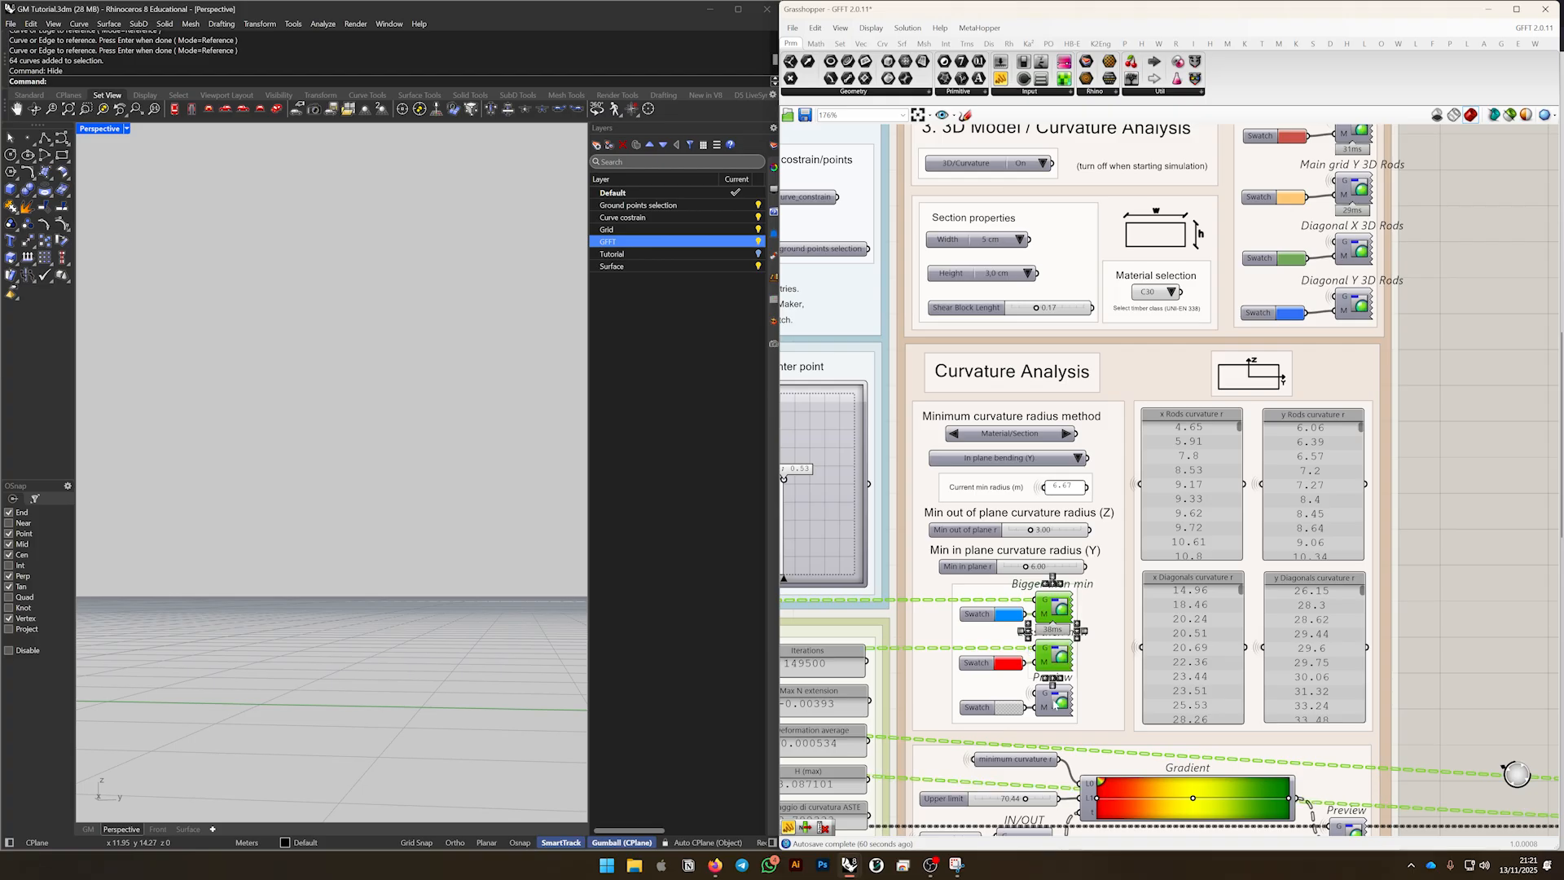
pyautogui.keyDown('shift'); pyautogui.click(1057, 699); pyautogui.keyUp('shift')
pyautogui.rightClick(1497, 483)
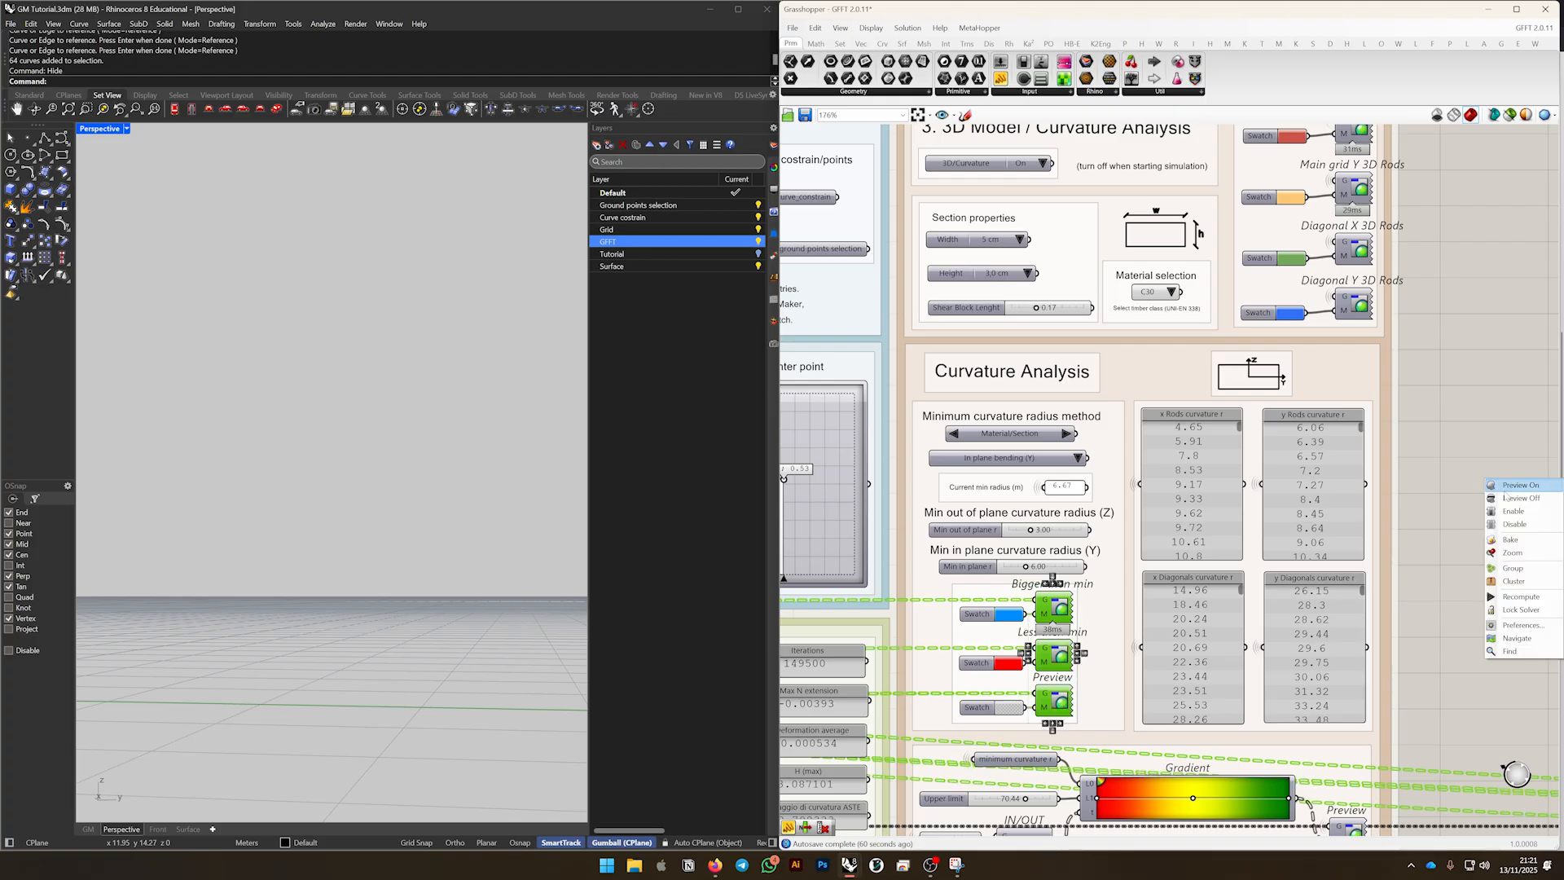
pyautogui.click(1506, 489)
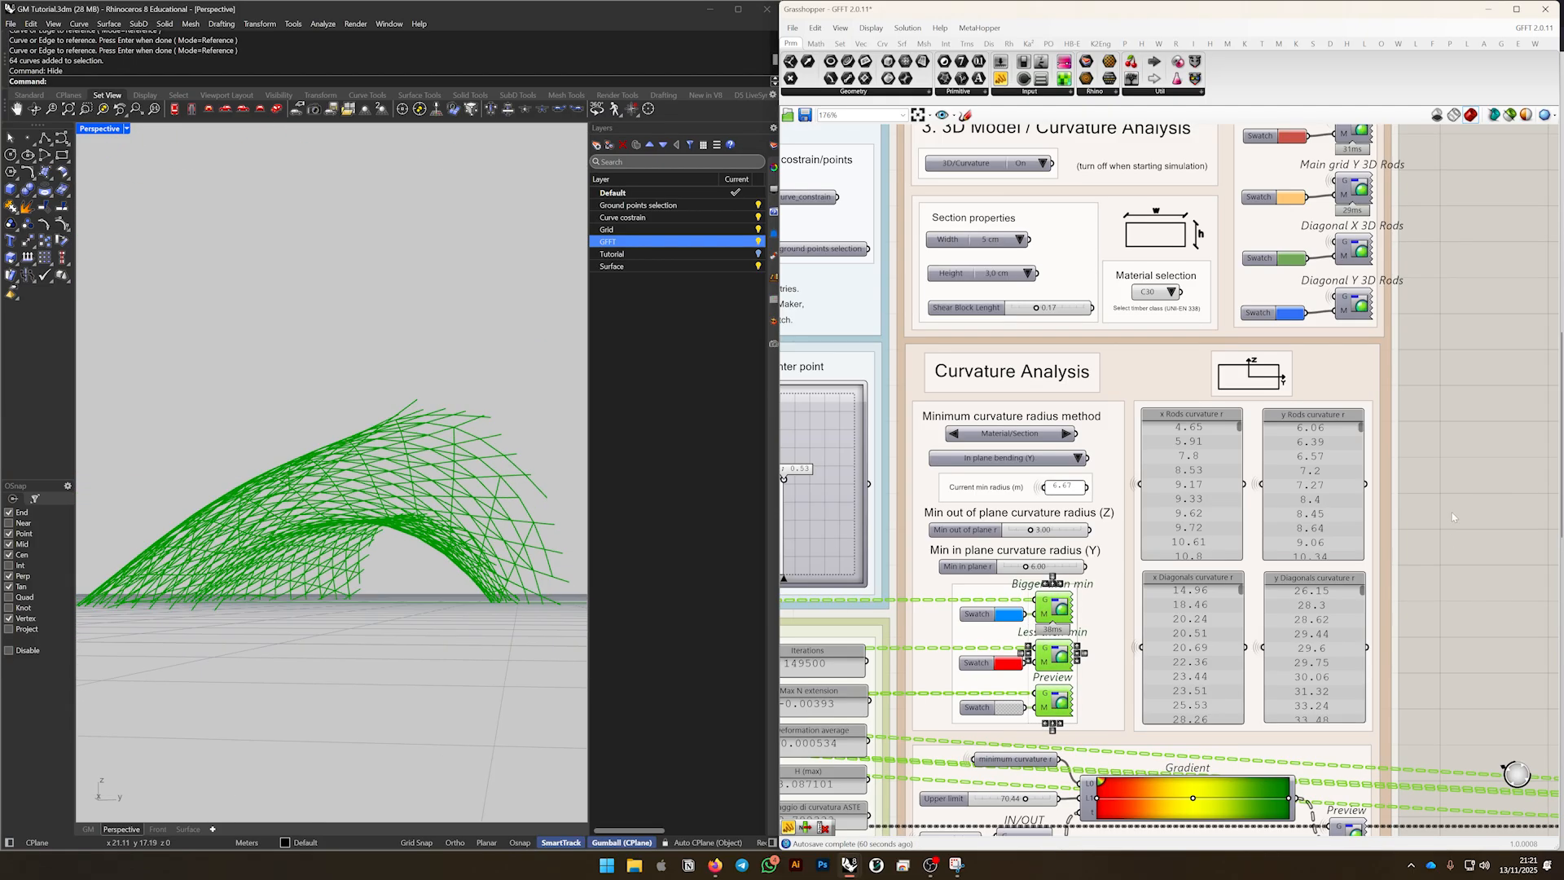
pyautogui.moveTo(364, 545); pyautogui.dragTo(326, 594, button='right')
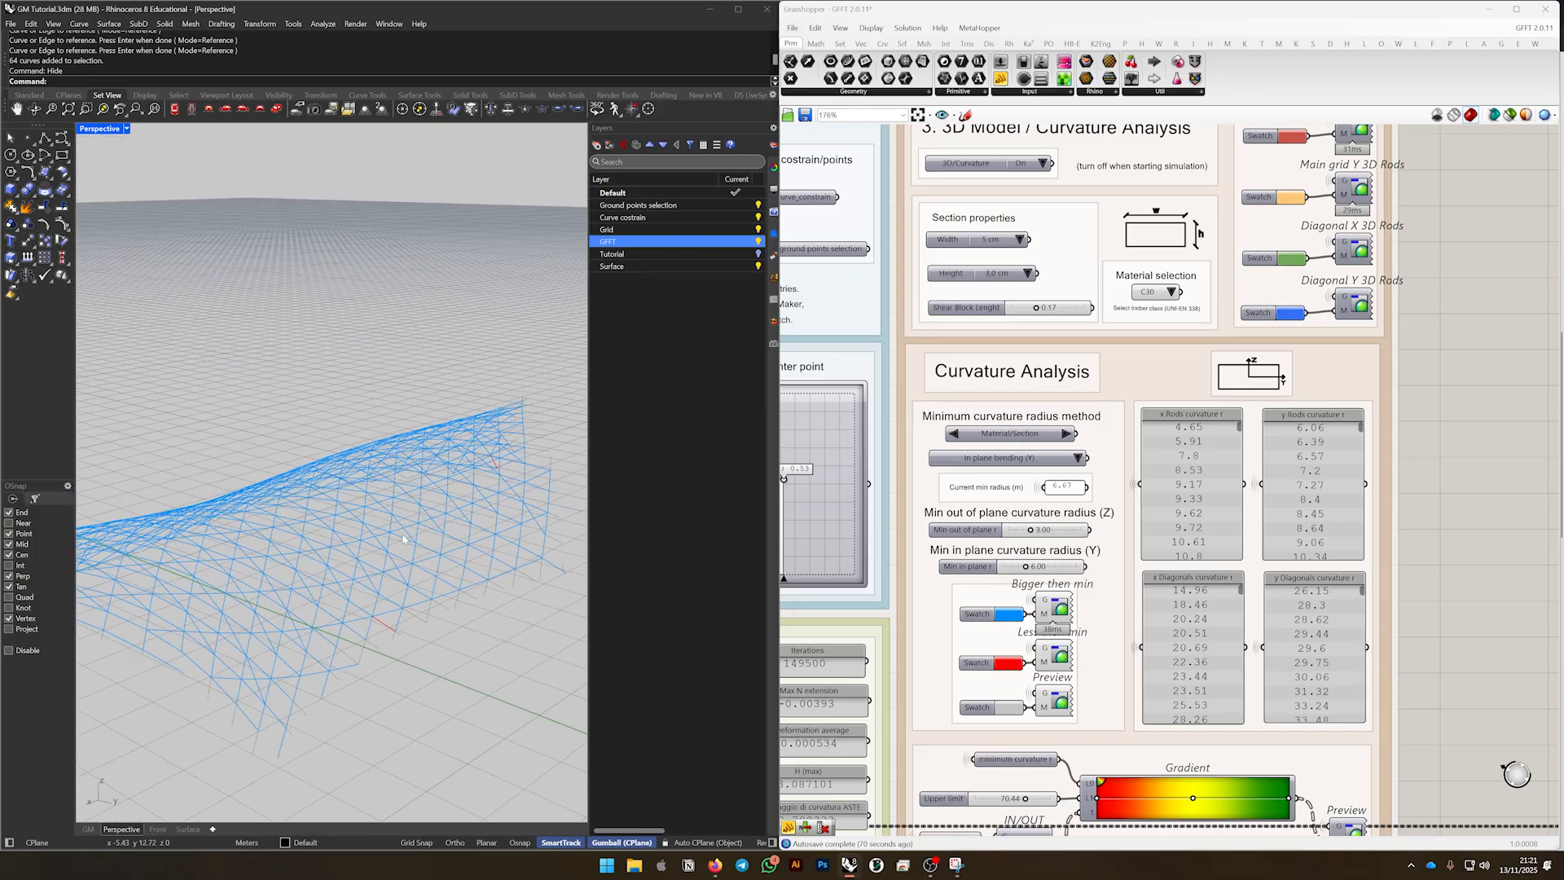
# Switch the minimum curvature radius method to Custom and check the minimum out-of-plane radius slider
pyautogui.scroll(1, 1072, 454)
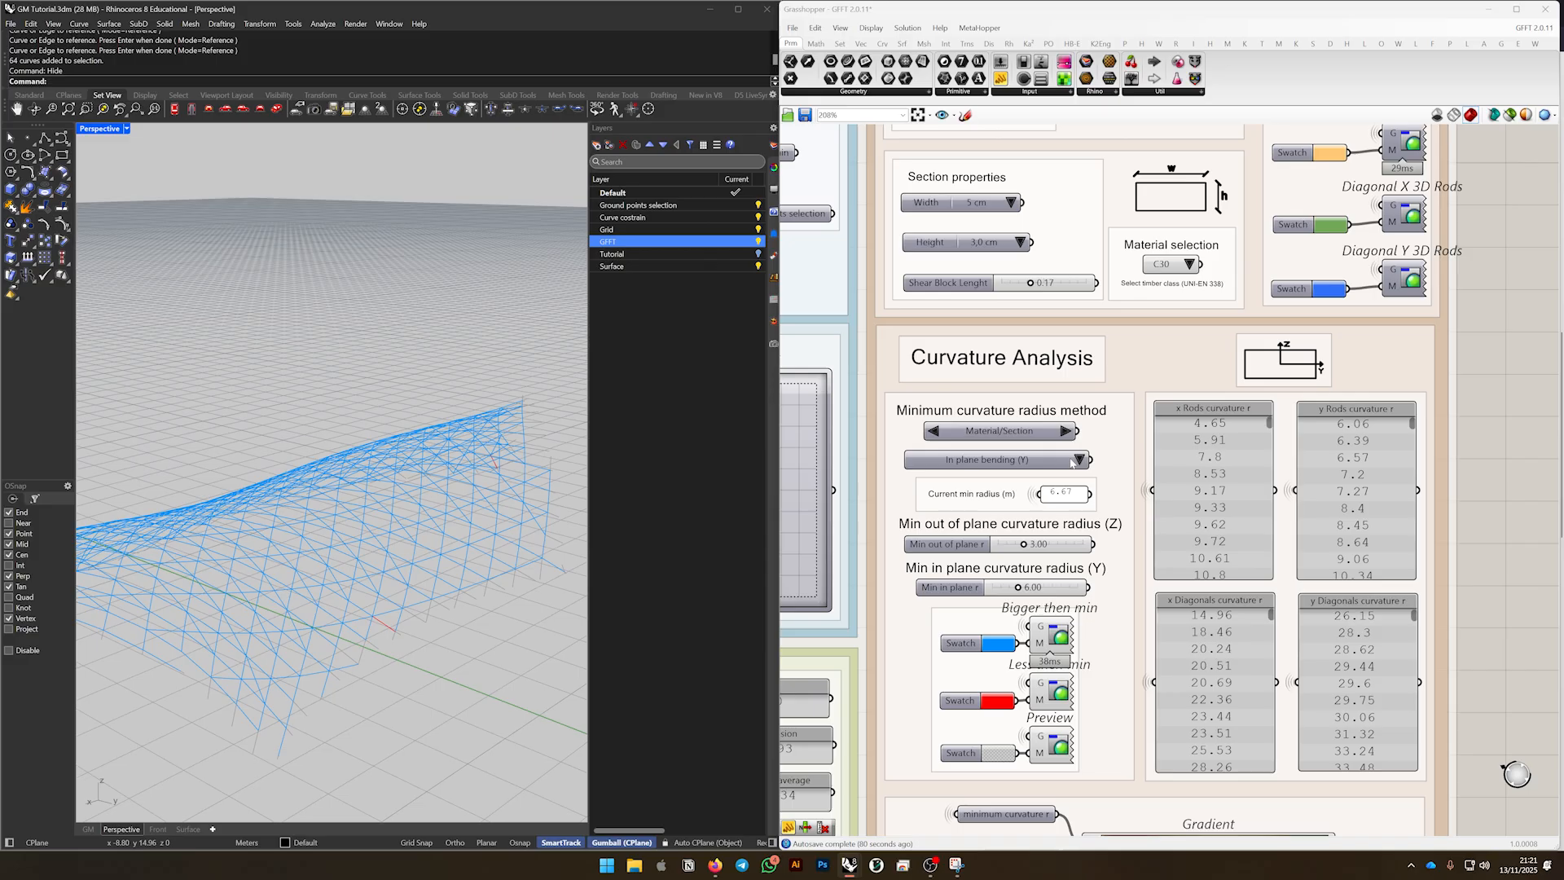
pyautogui.click(1041, 436)
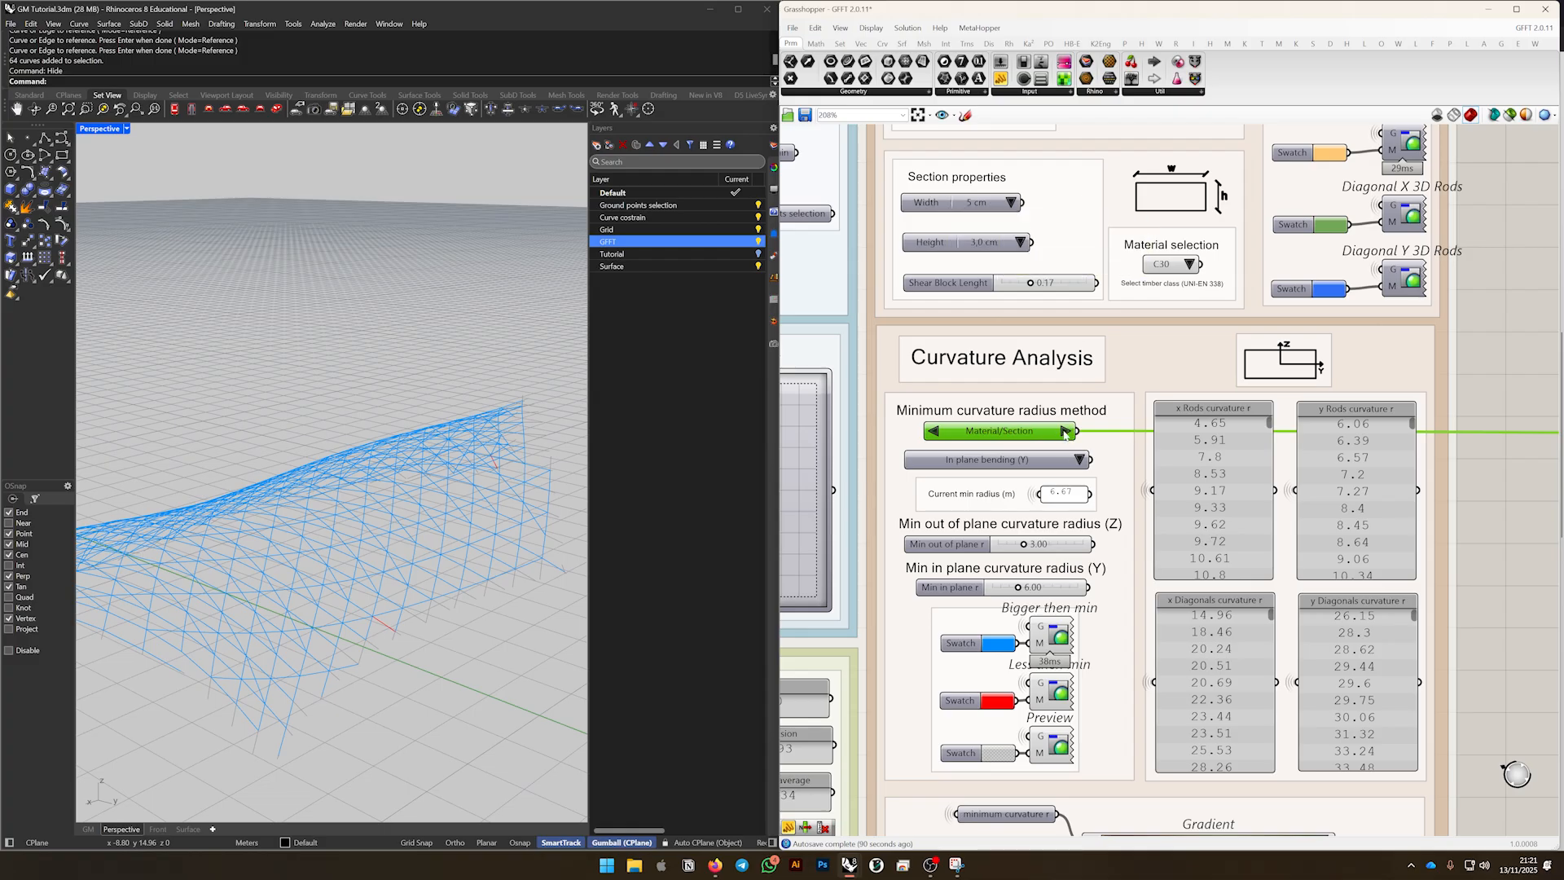
pyautogui.click(1065, 431)
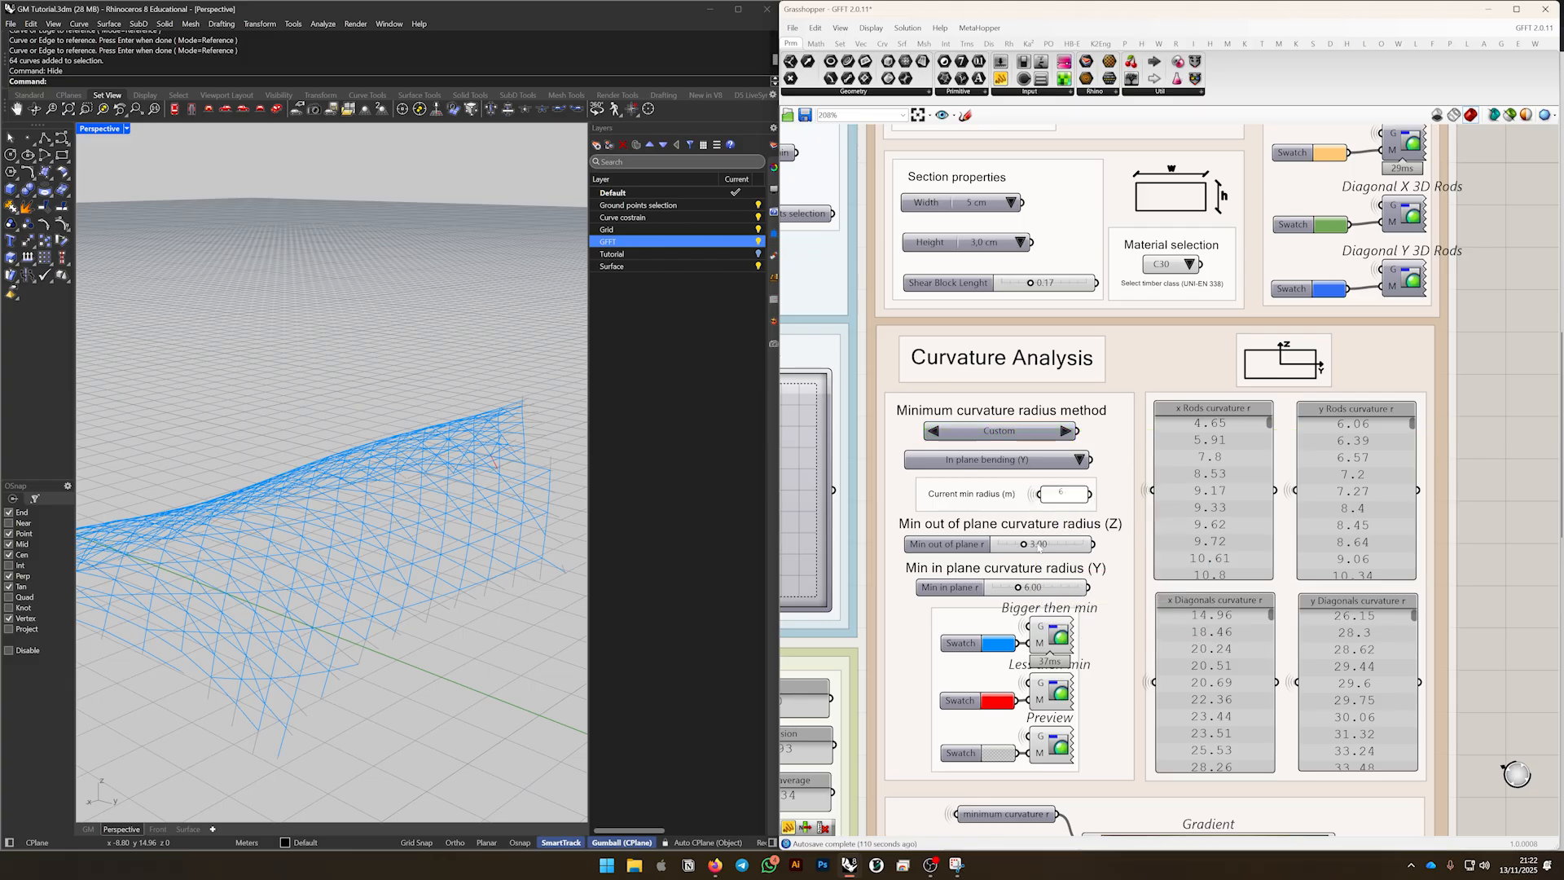
pyautogui.click(1044, 549)
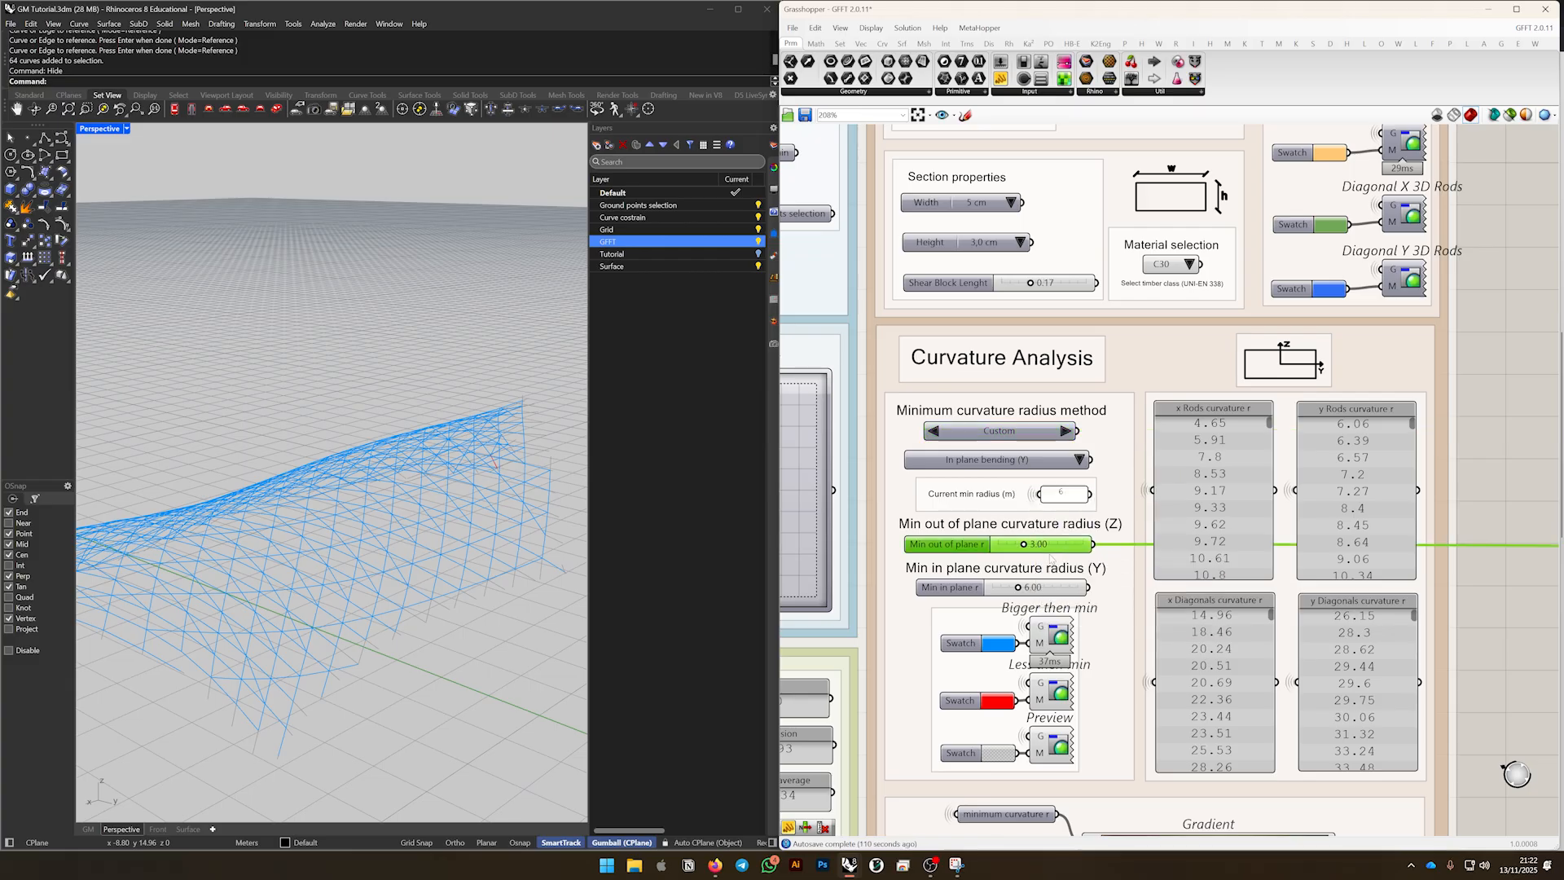
pyautogui.click(1044, 552)
pyautogui.click(1037, 530)
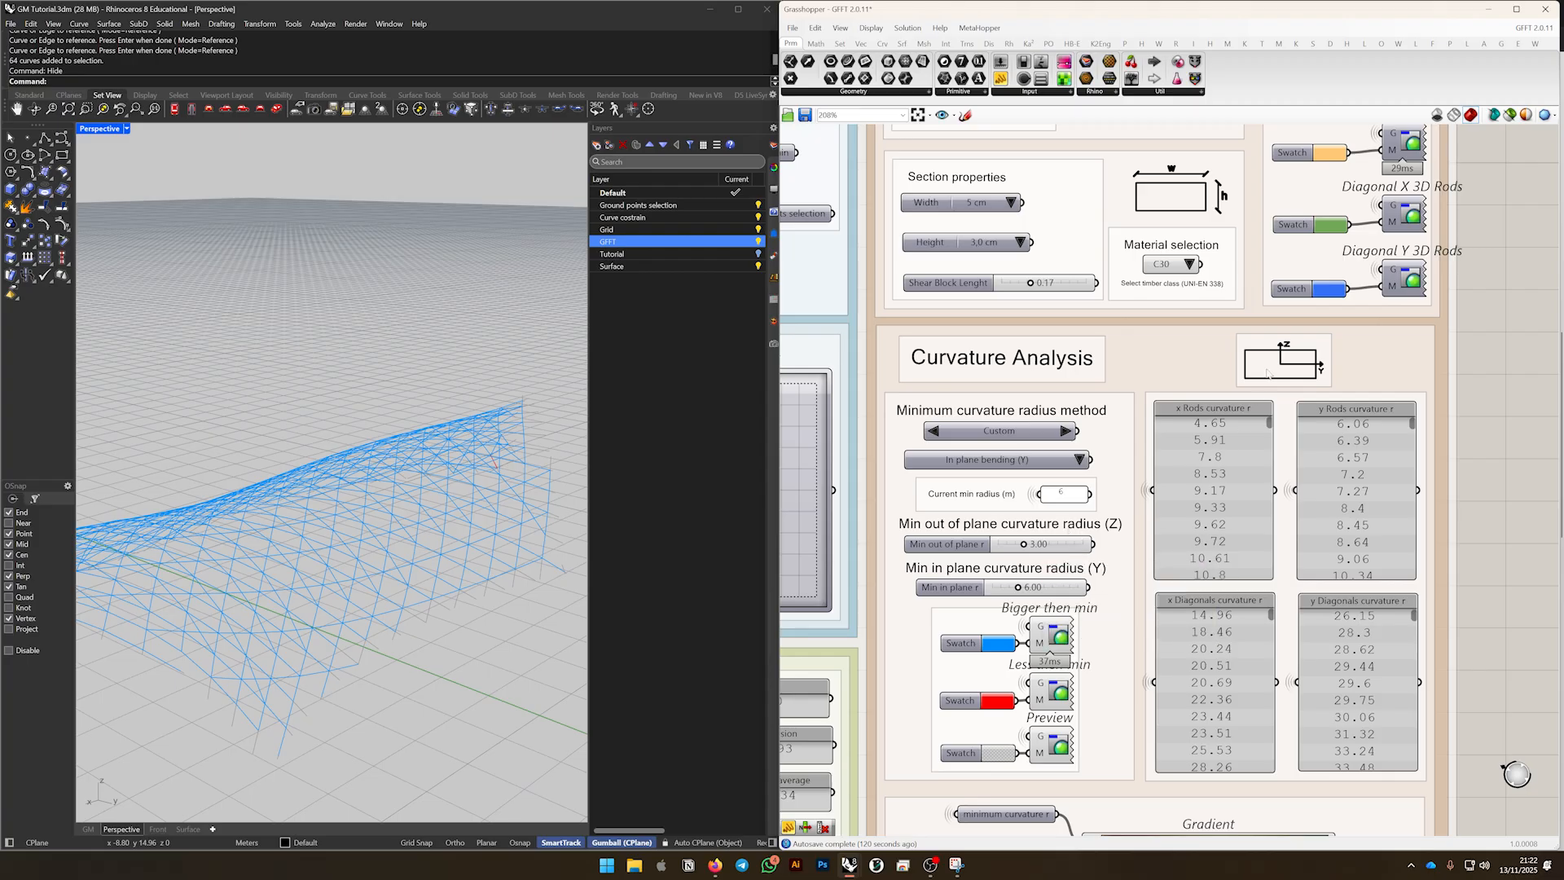
# Check the section axis diagram and set the analysed bending direction to Out of plane bending (Z)
pyautogui.scroll(5, 1268, 374)
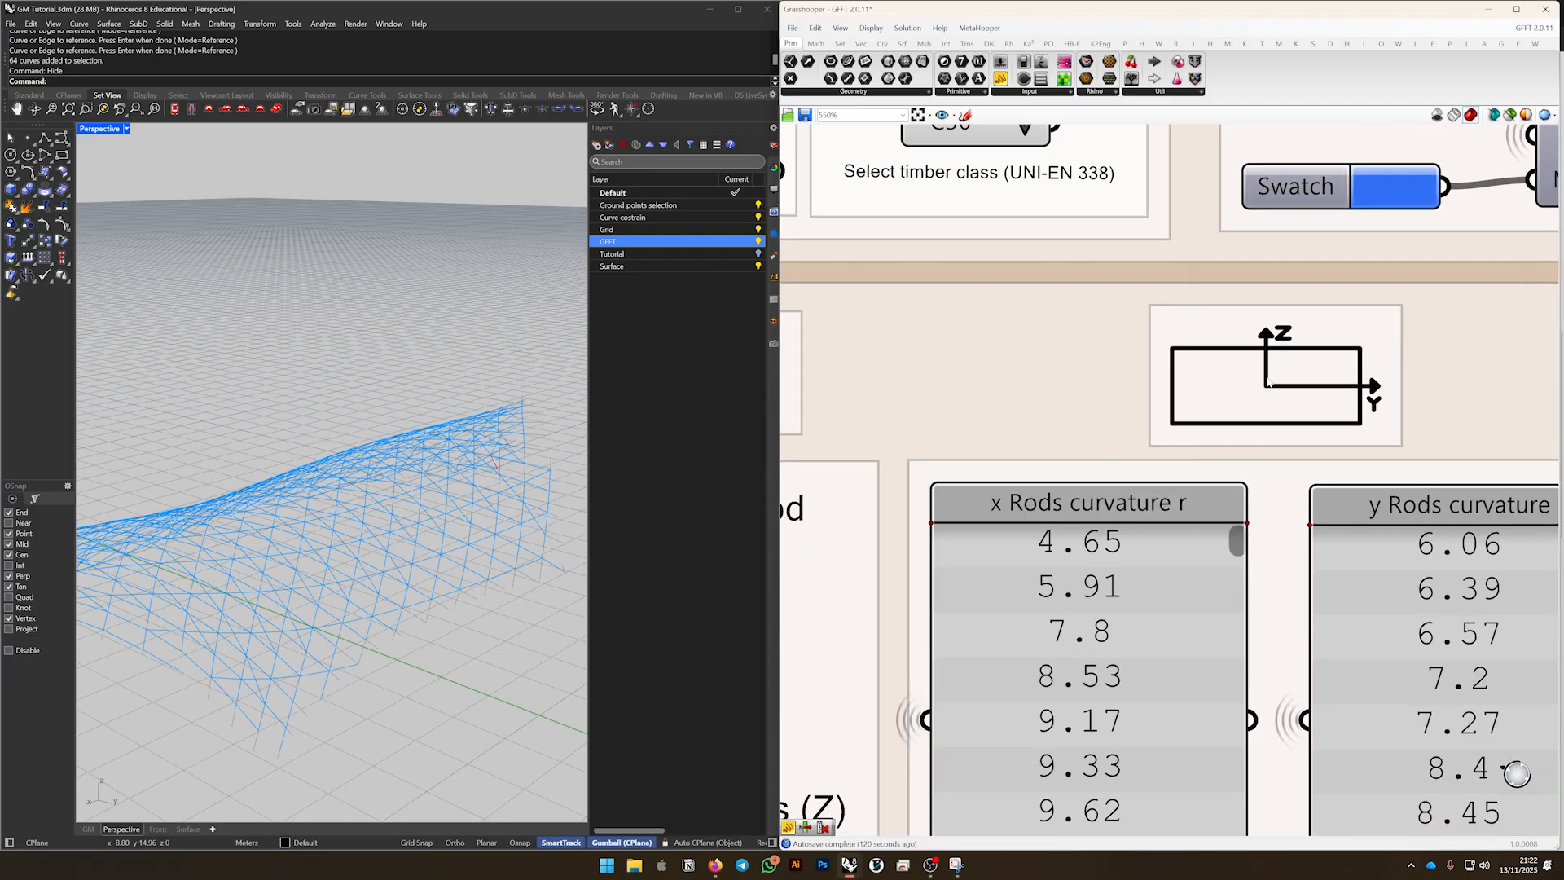
pyautogui.scroll(-2, 1281, 396)
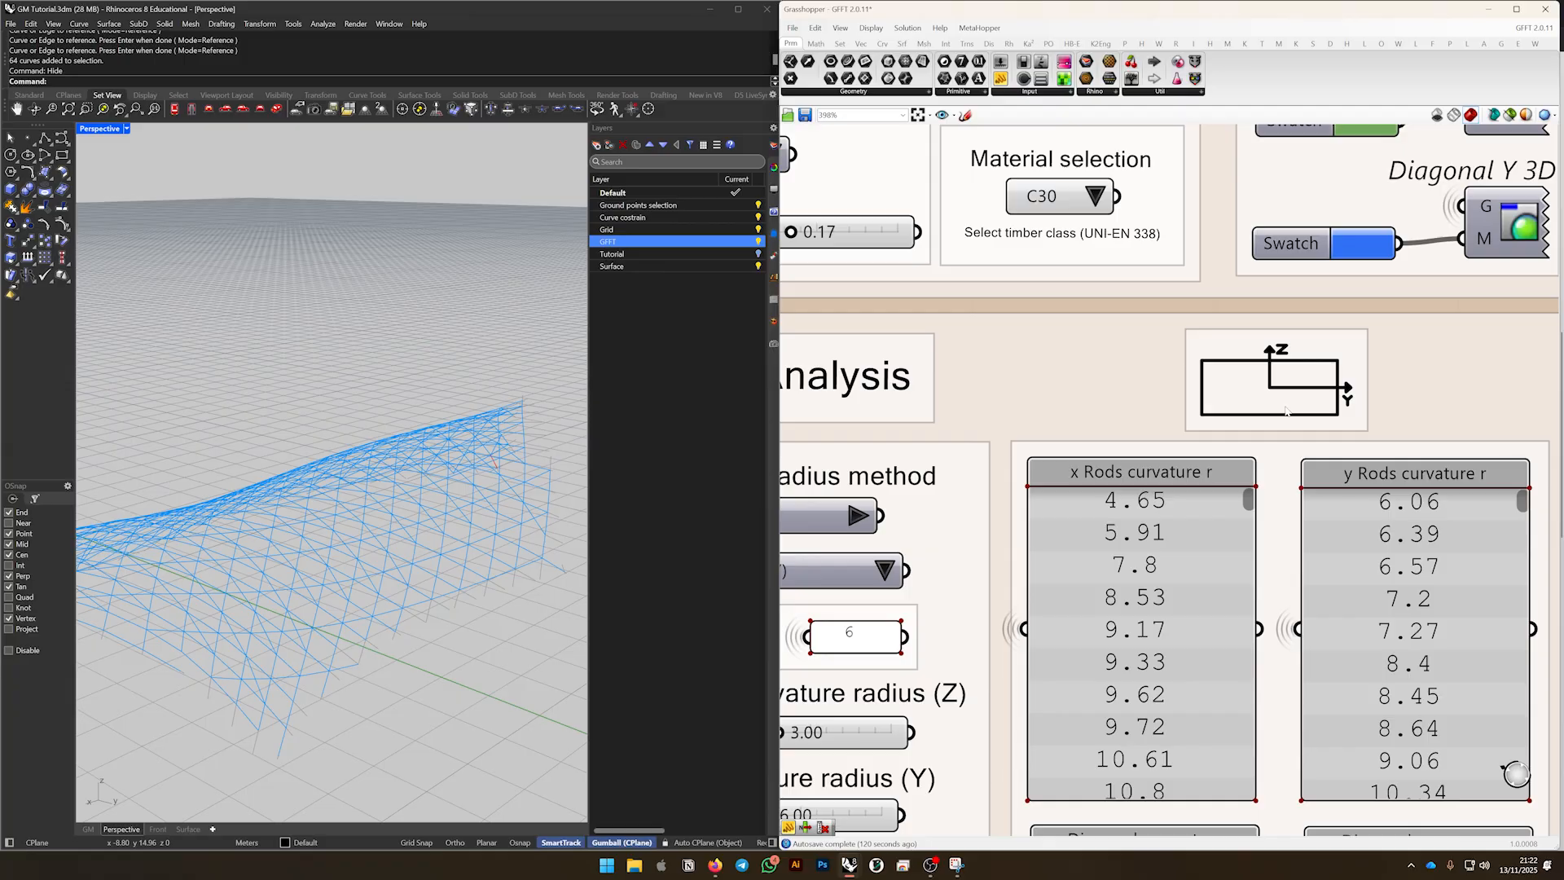
pyautogui.scroll(-1, 1287, 415)
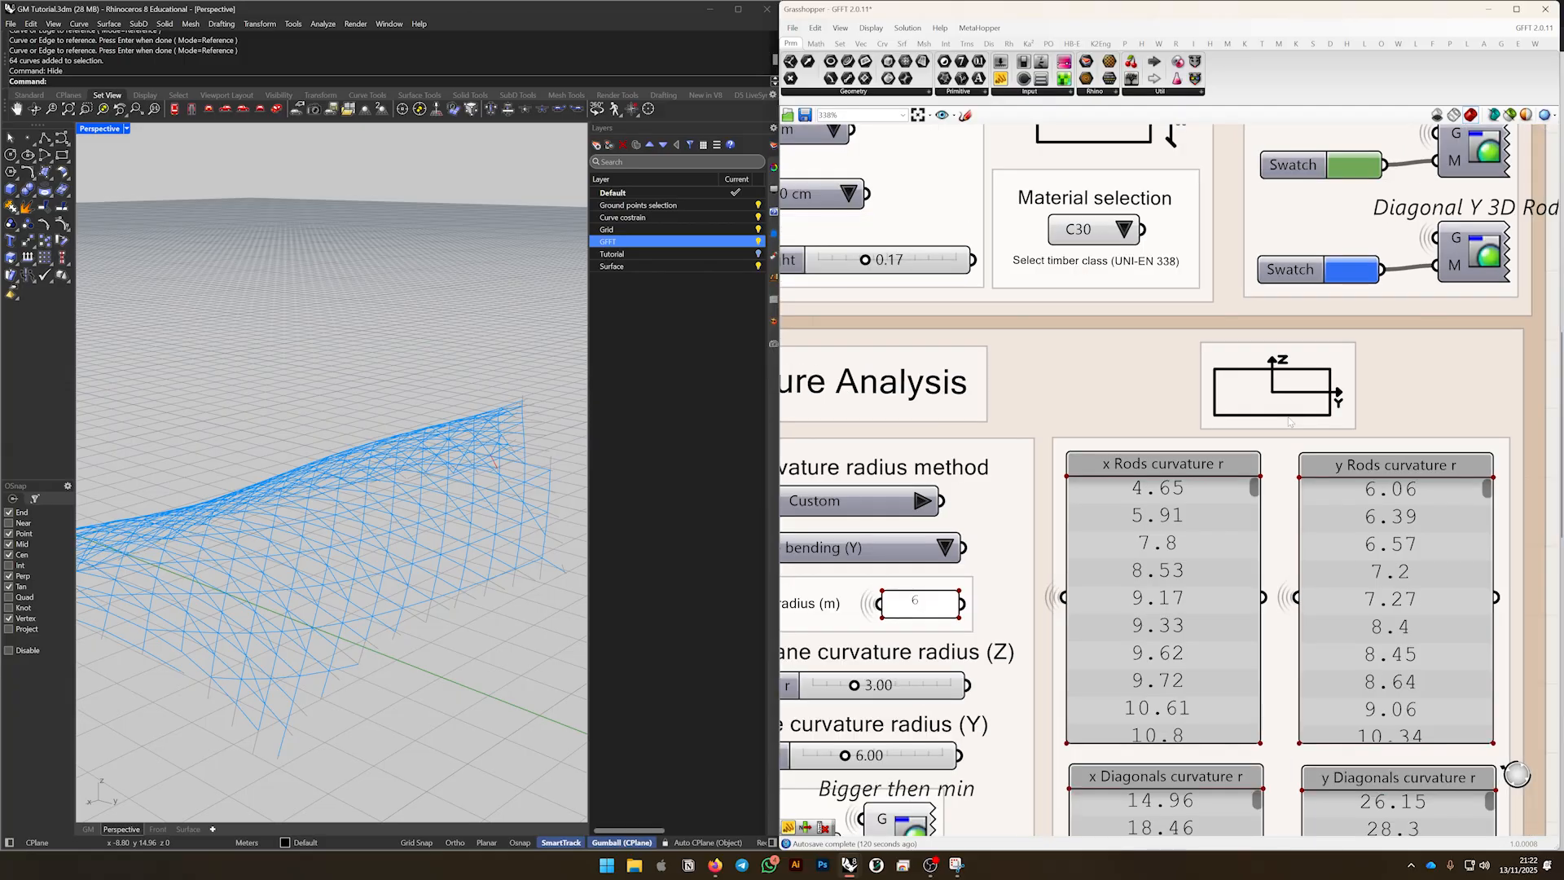
pyautogui.scroll(-4, 1288, 423)
pyautogui.scroll(3, 1074, 498)
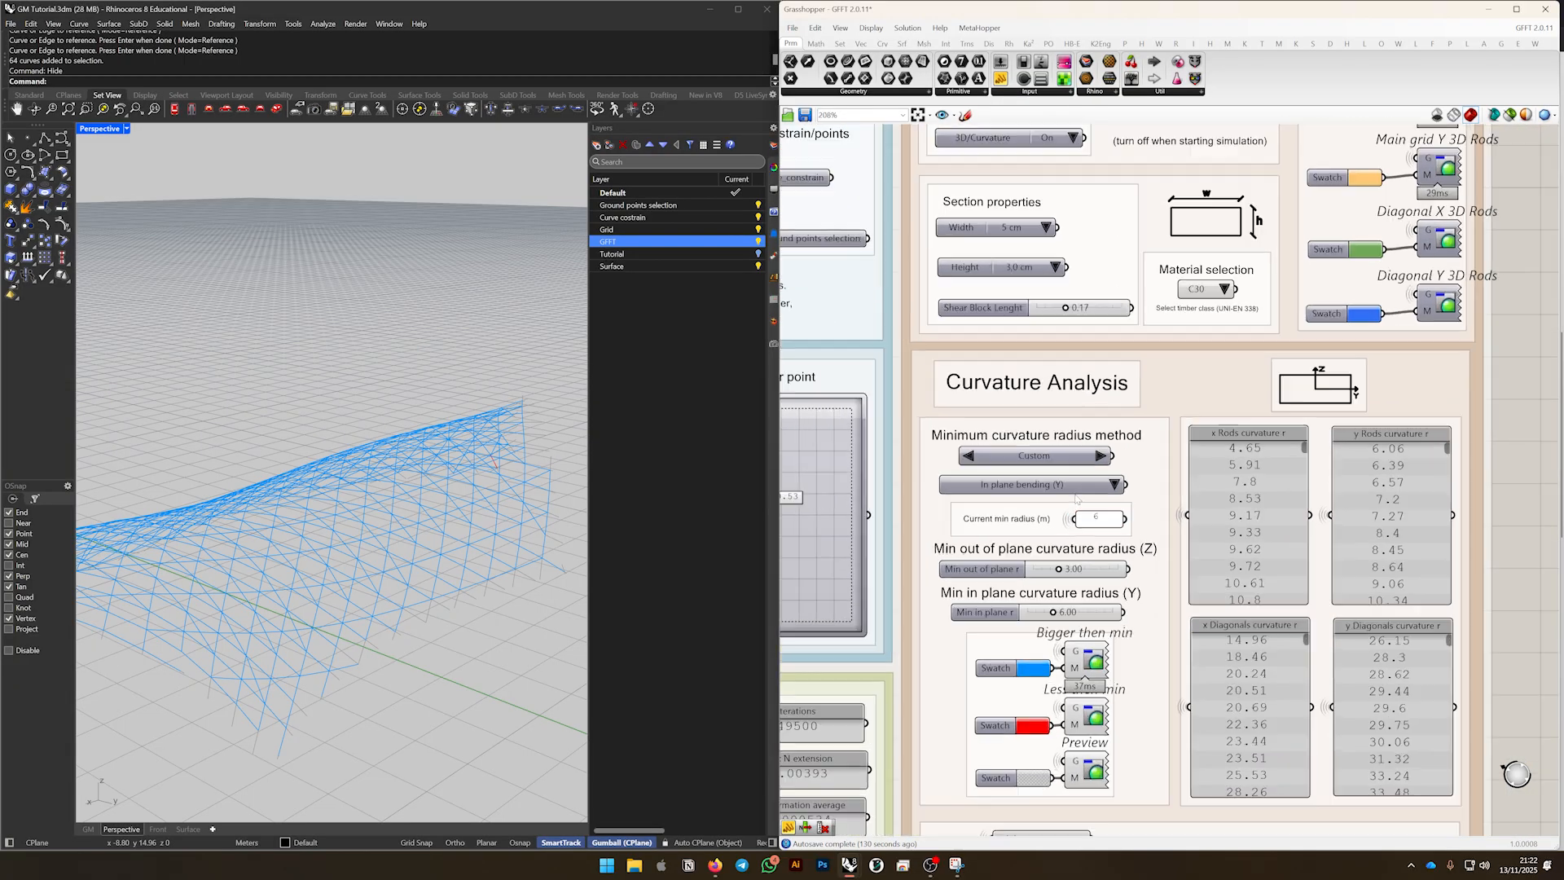
pyautogui.click(1130, 482)
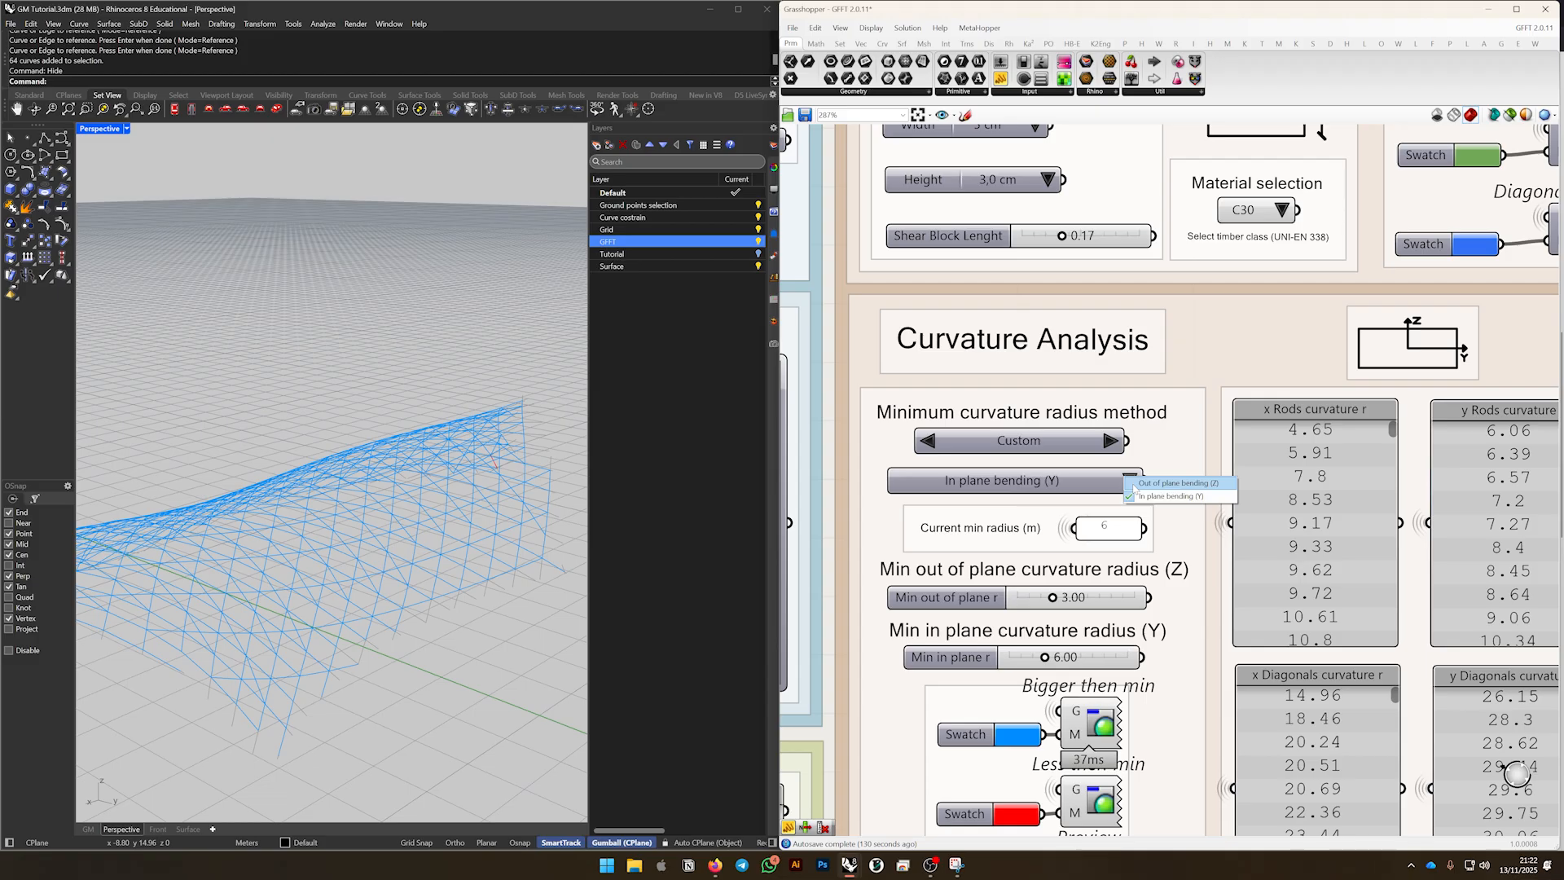
pyautogui.click(1136, 485)
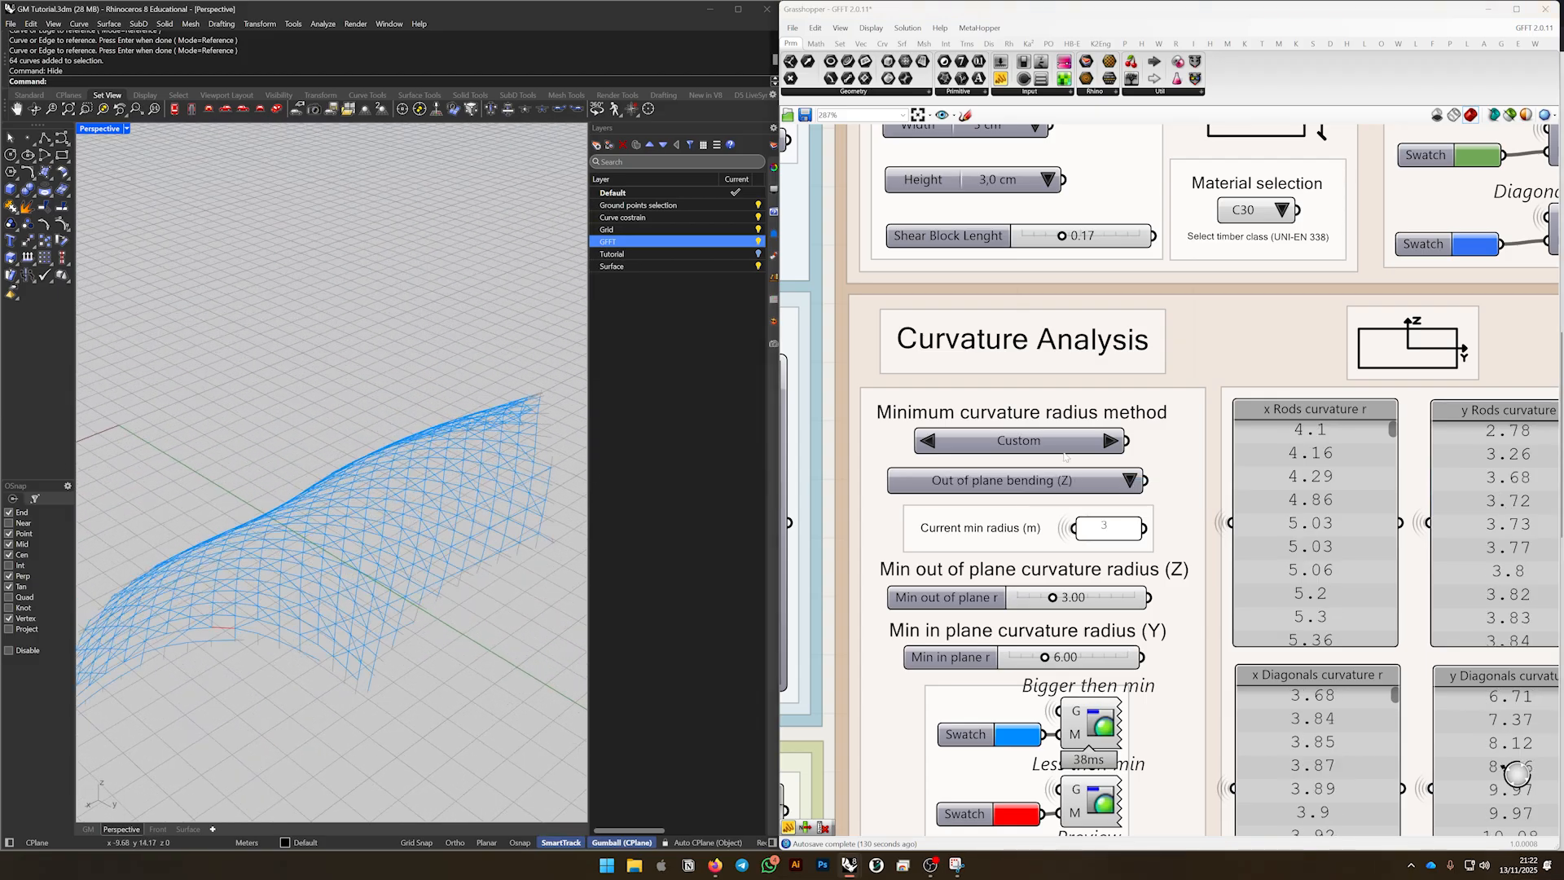
# Switch the minimum curvature radius method to Material/Section and check the current minimum radius
pyautogui.scroll(-4, 1214, 424)
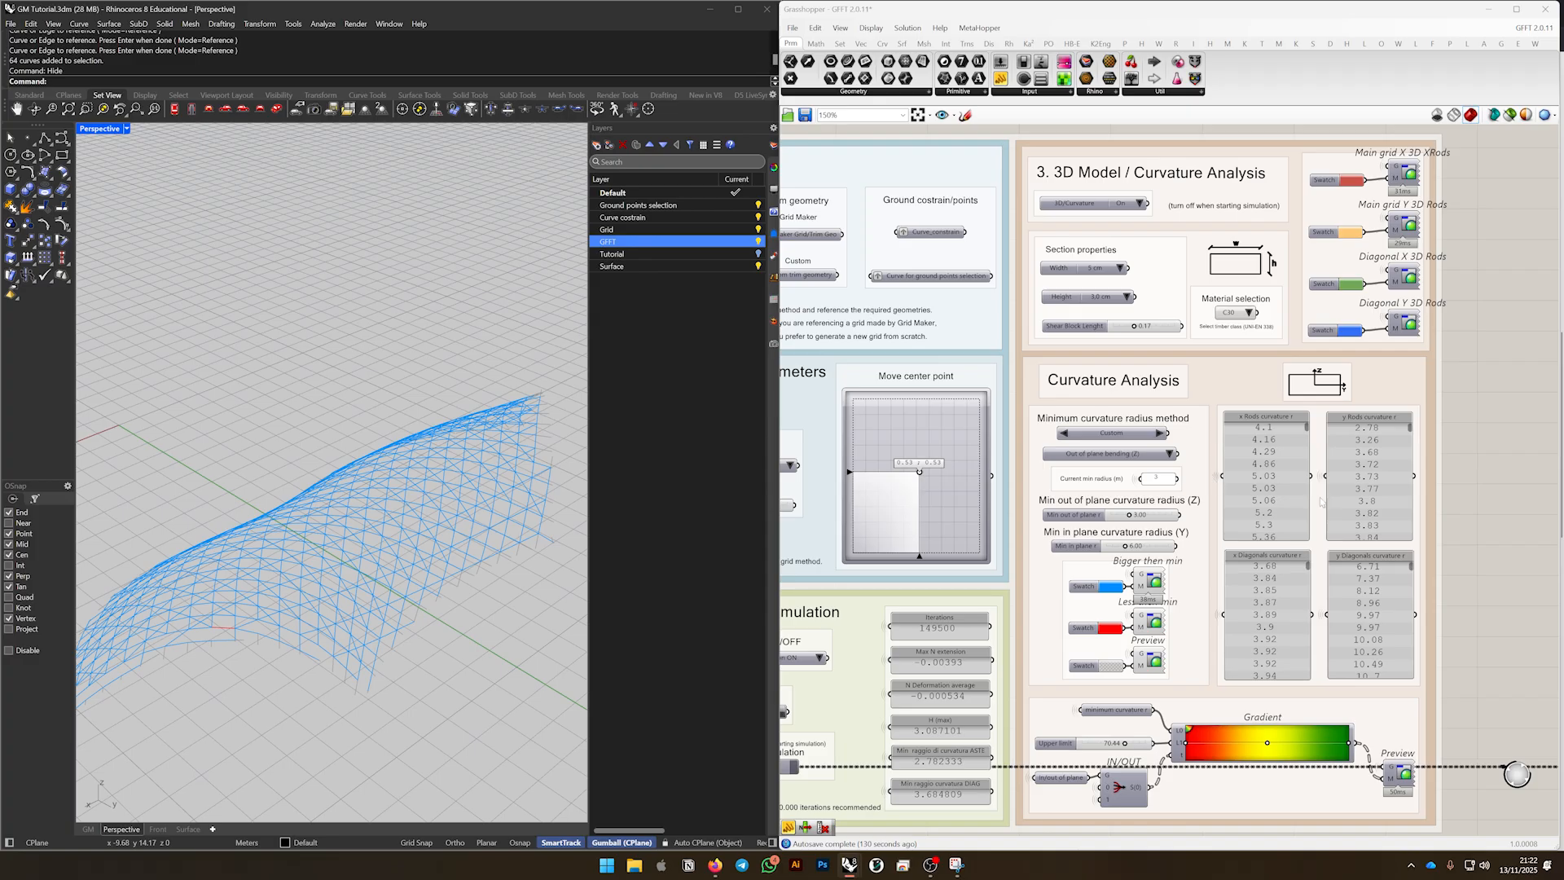
pyautogui.scroll(1, 1118, 462)
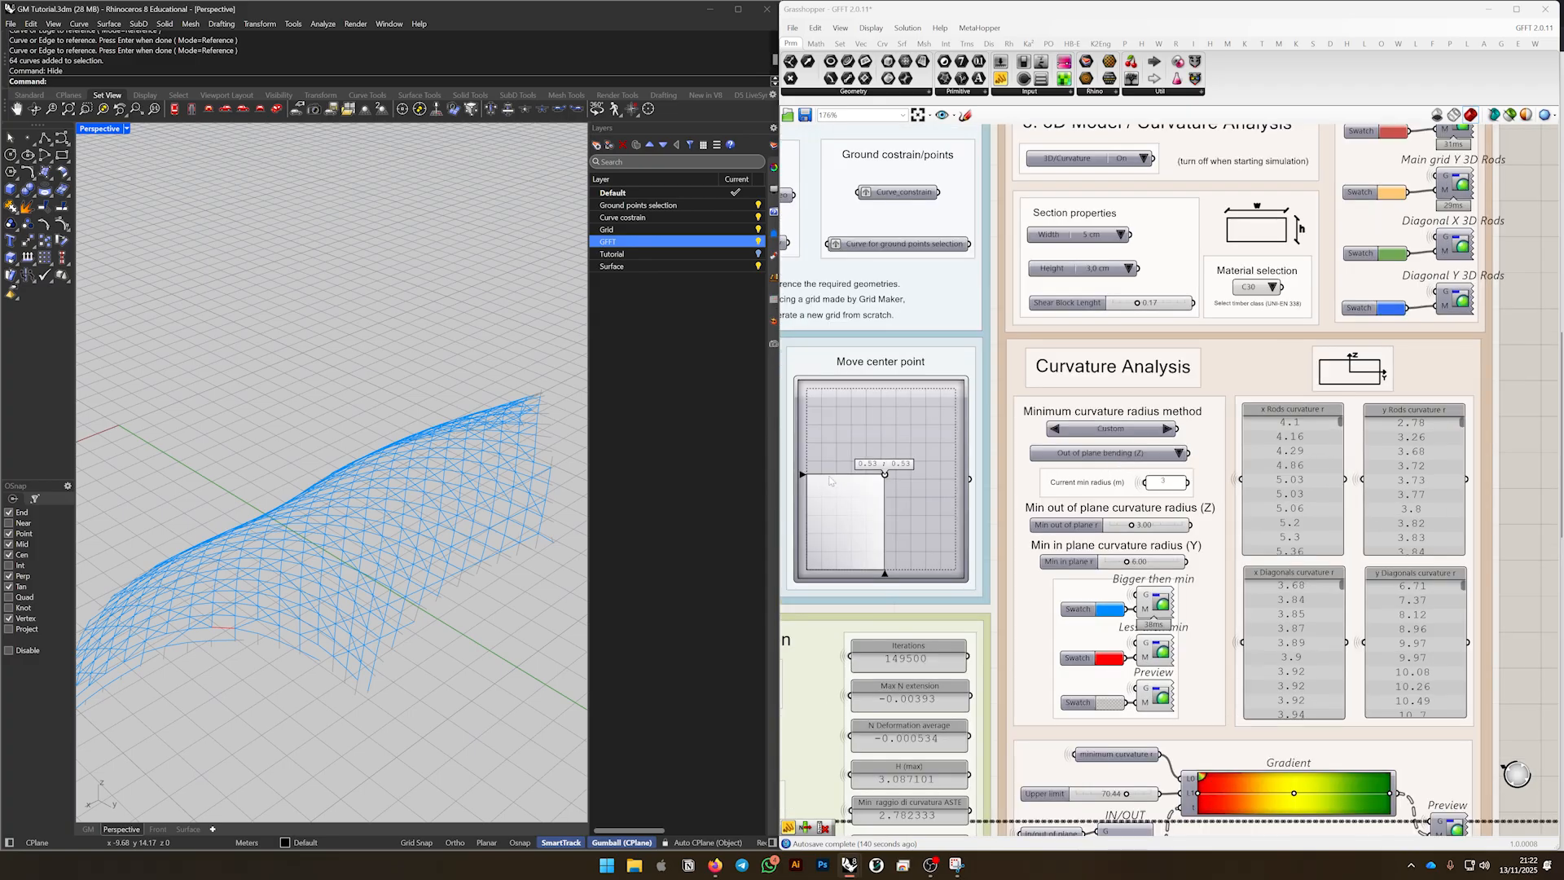
pyautogui.click(1166, 431)
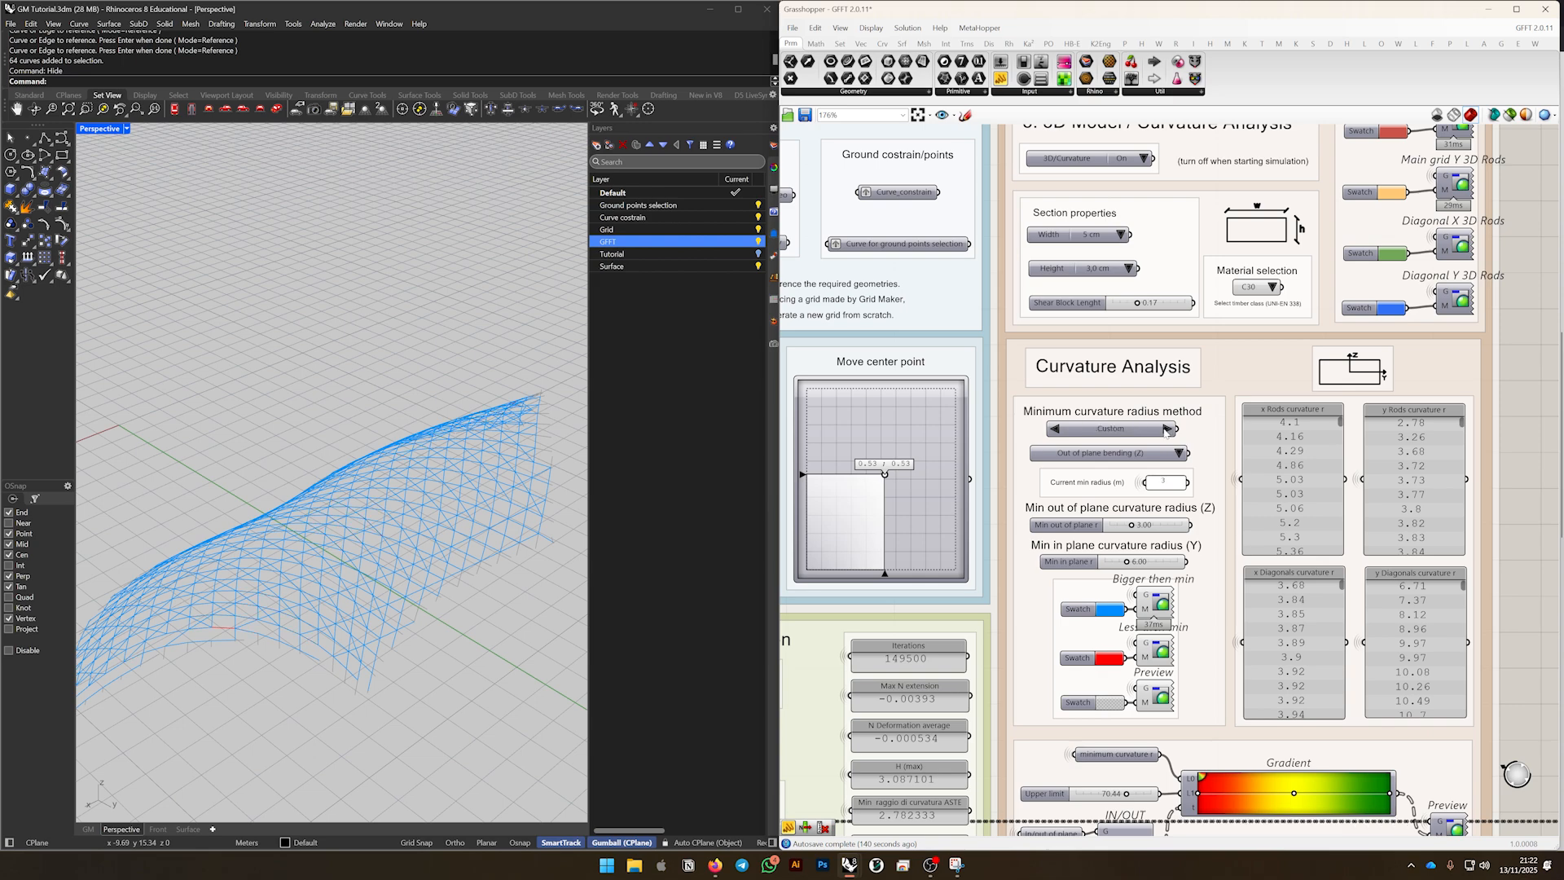
pyautogui.scroll(4, 1163, 486)
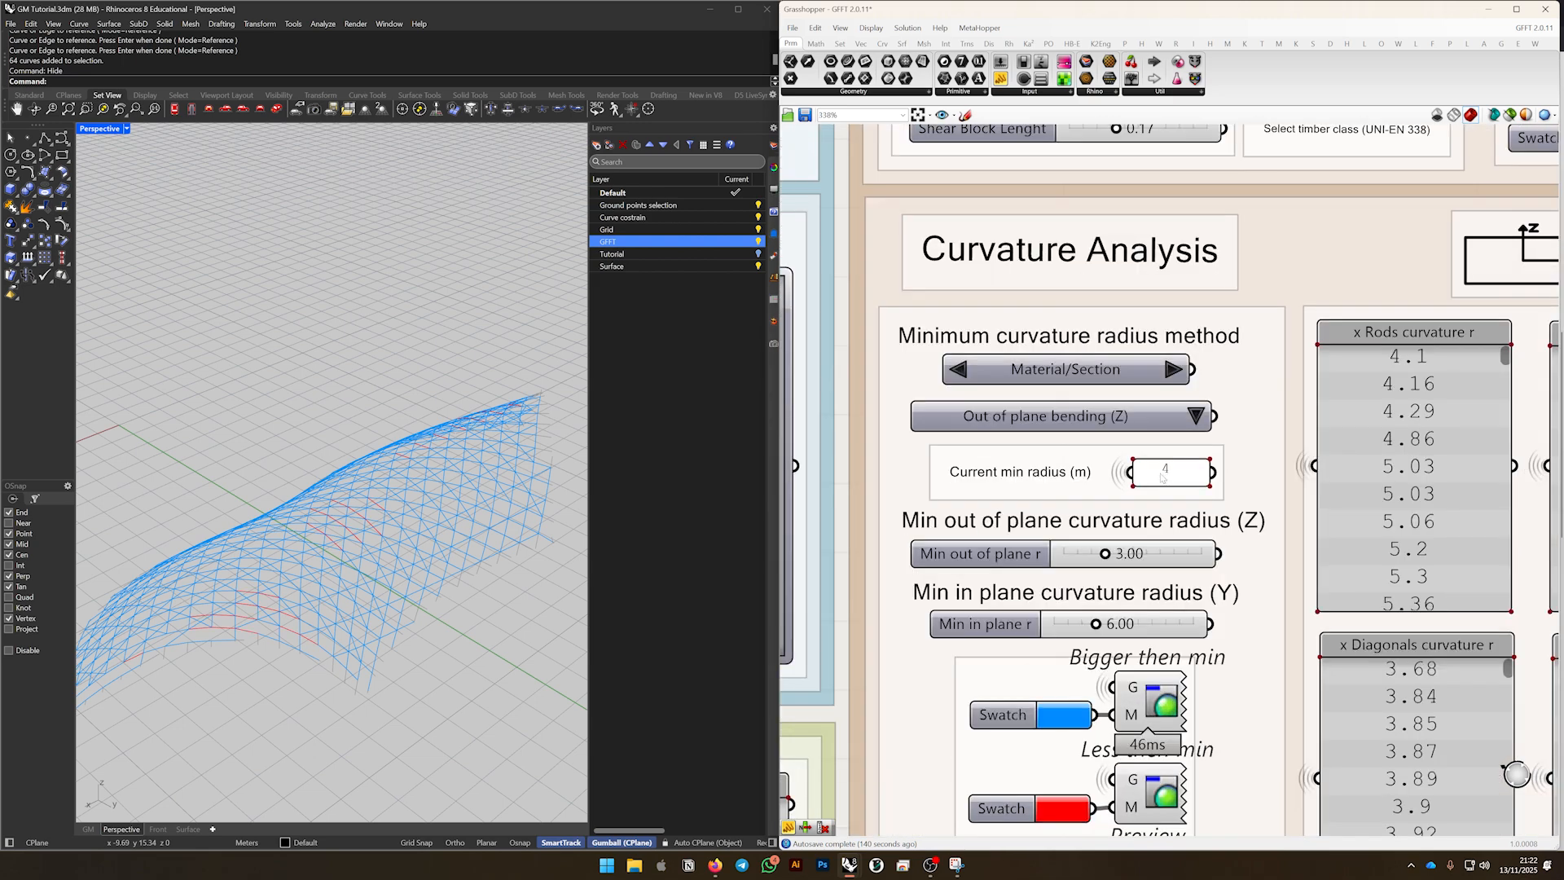
pyautogui.click(1163, 479)
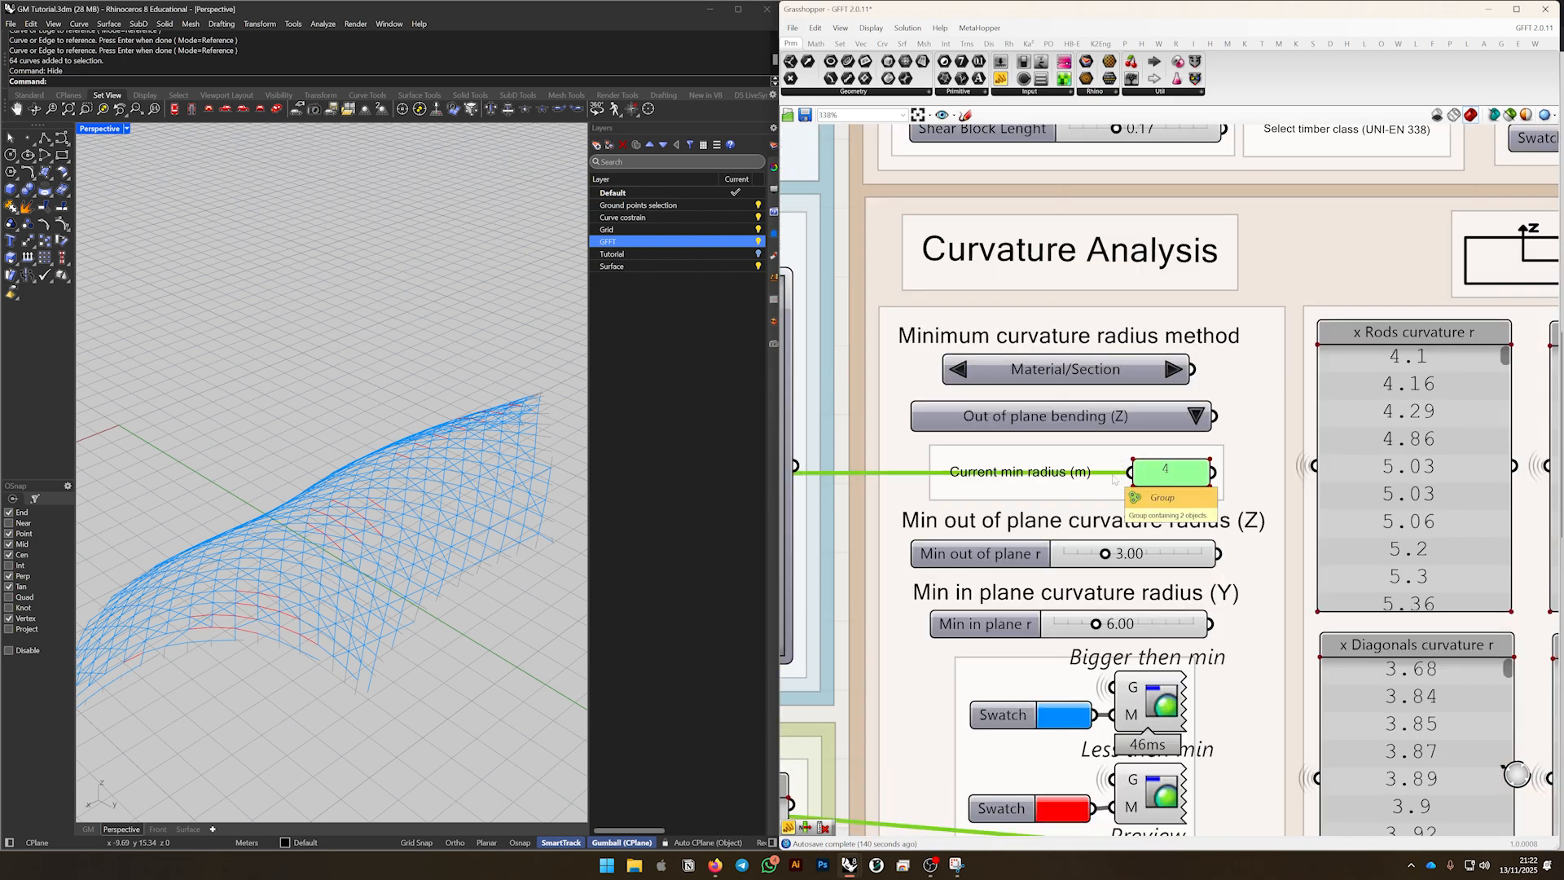
# Set the rod section height to 2,5 cm in the section properties
pyautogui.scroll(-3, 1162, 477)
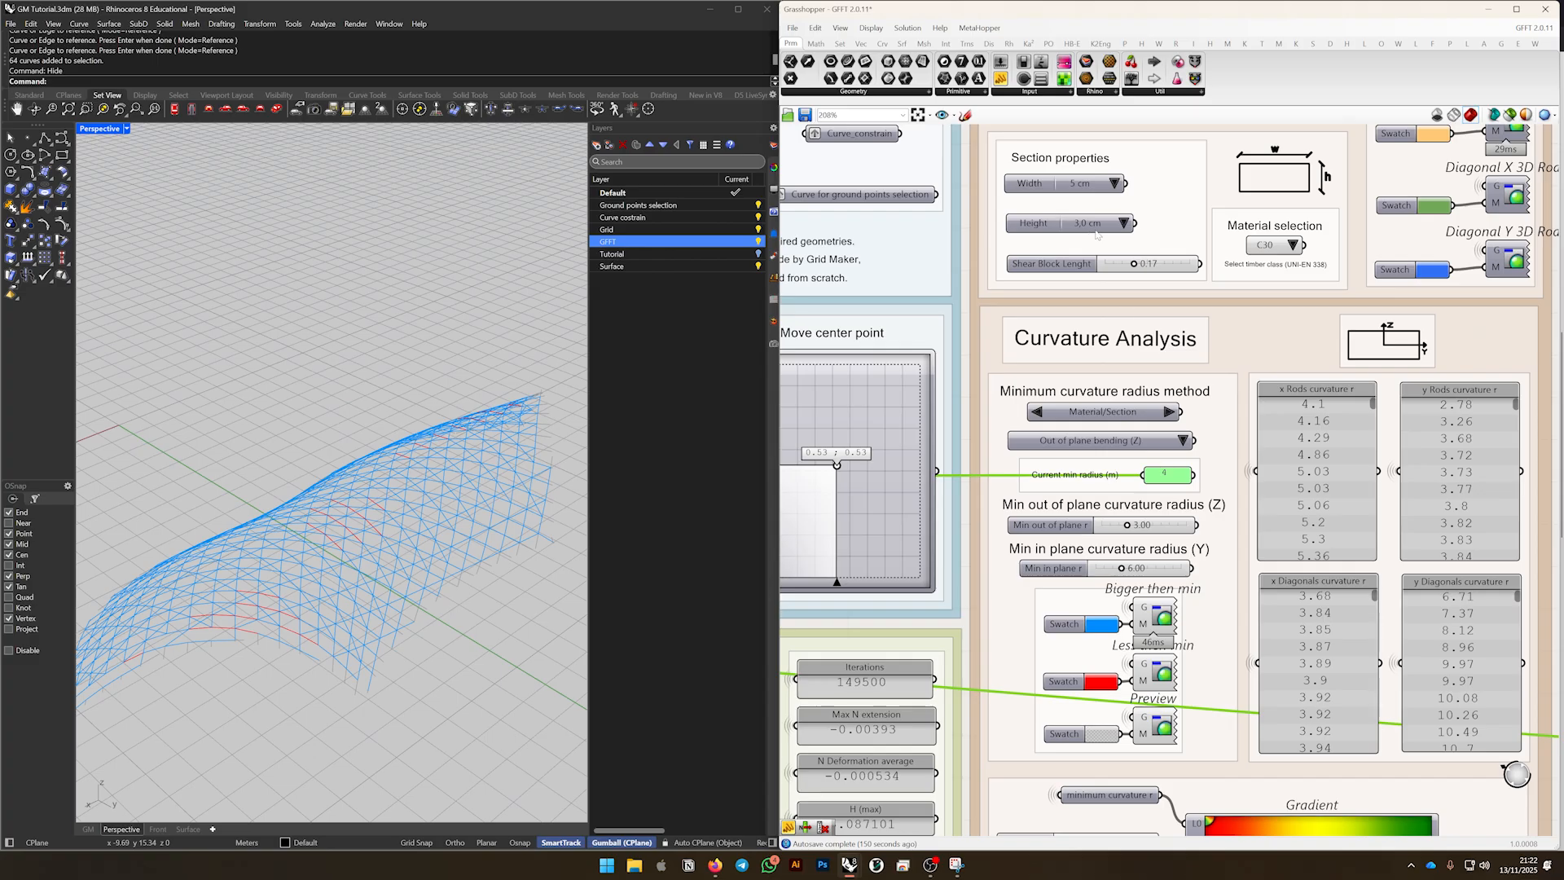
pyautogui.click(1086, 186)
pyautogui.click(1056, 224)
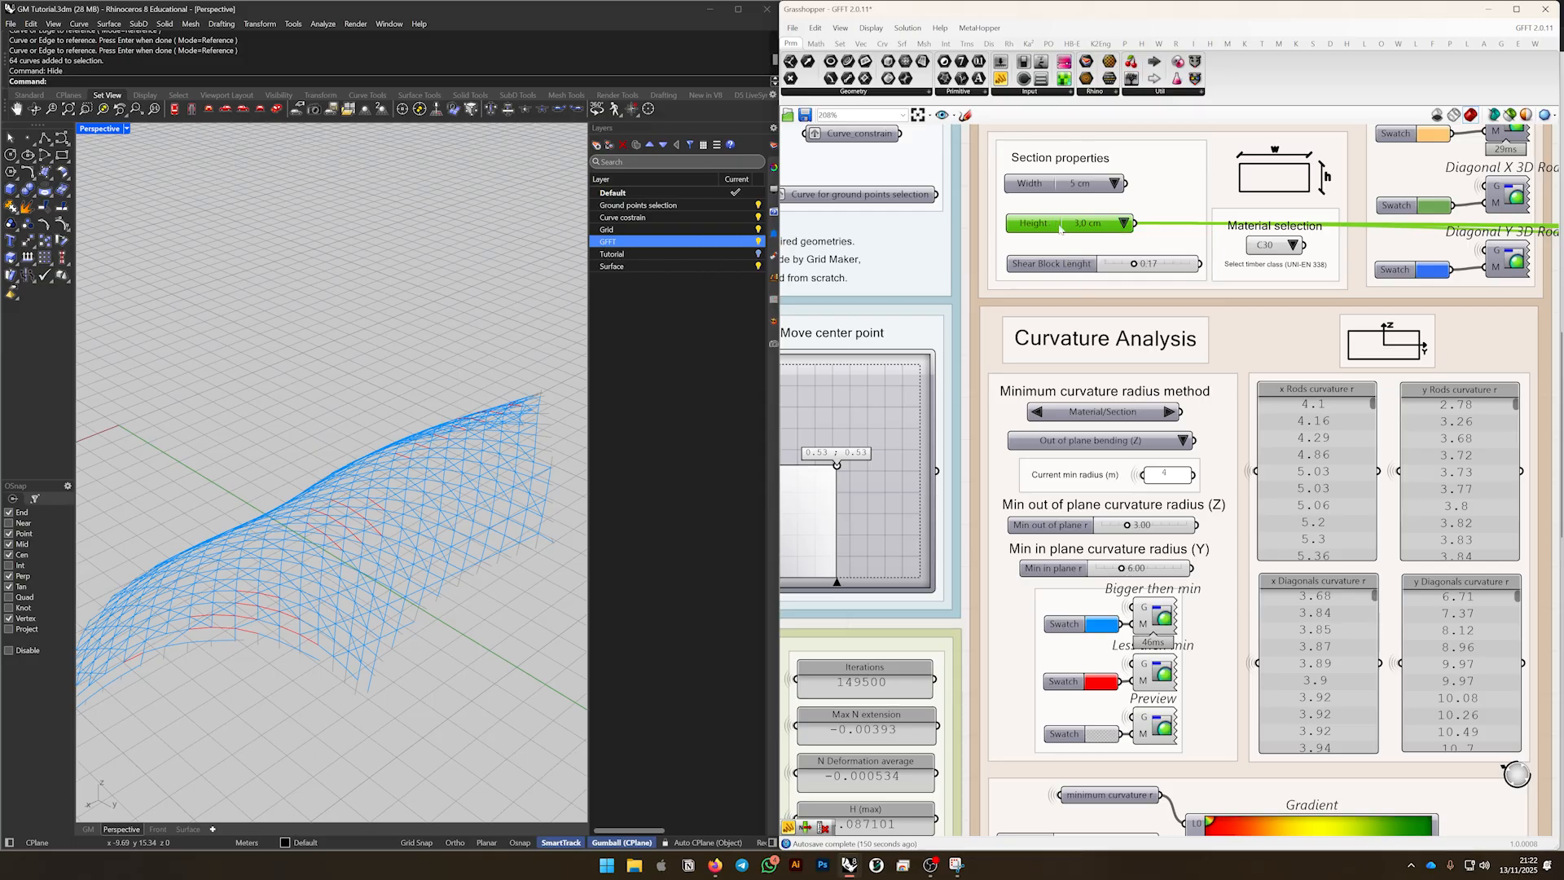
pyautogui.scroll(1, 1089, 244)
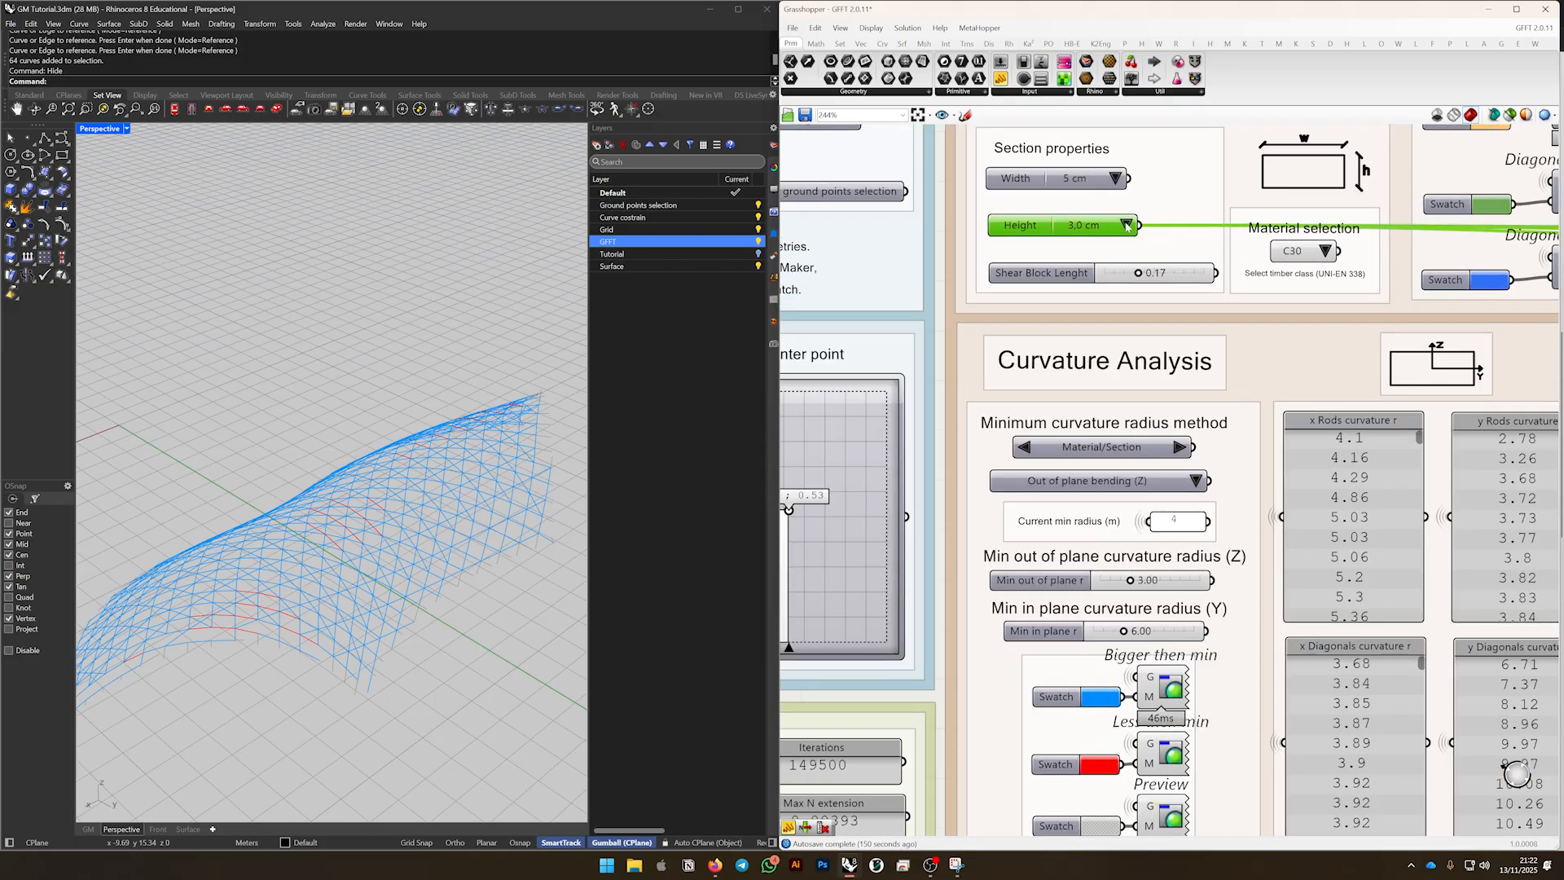
pyautogui.scroll(4, 1126, 230)
pyautogui.click(1132, 240)
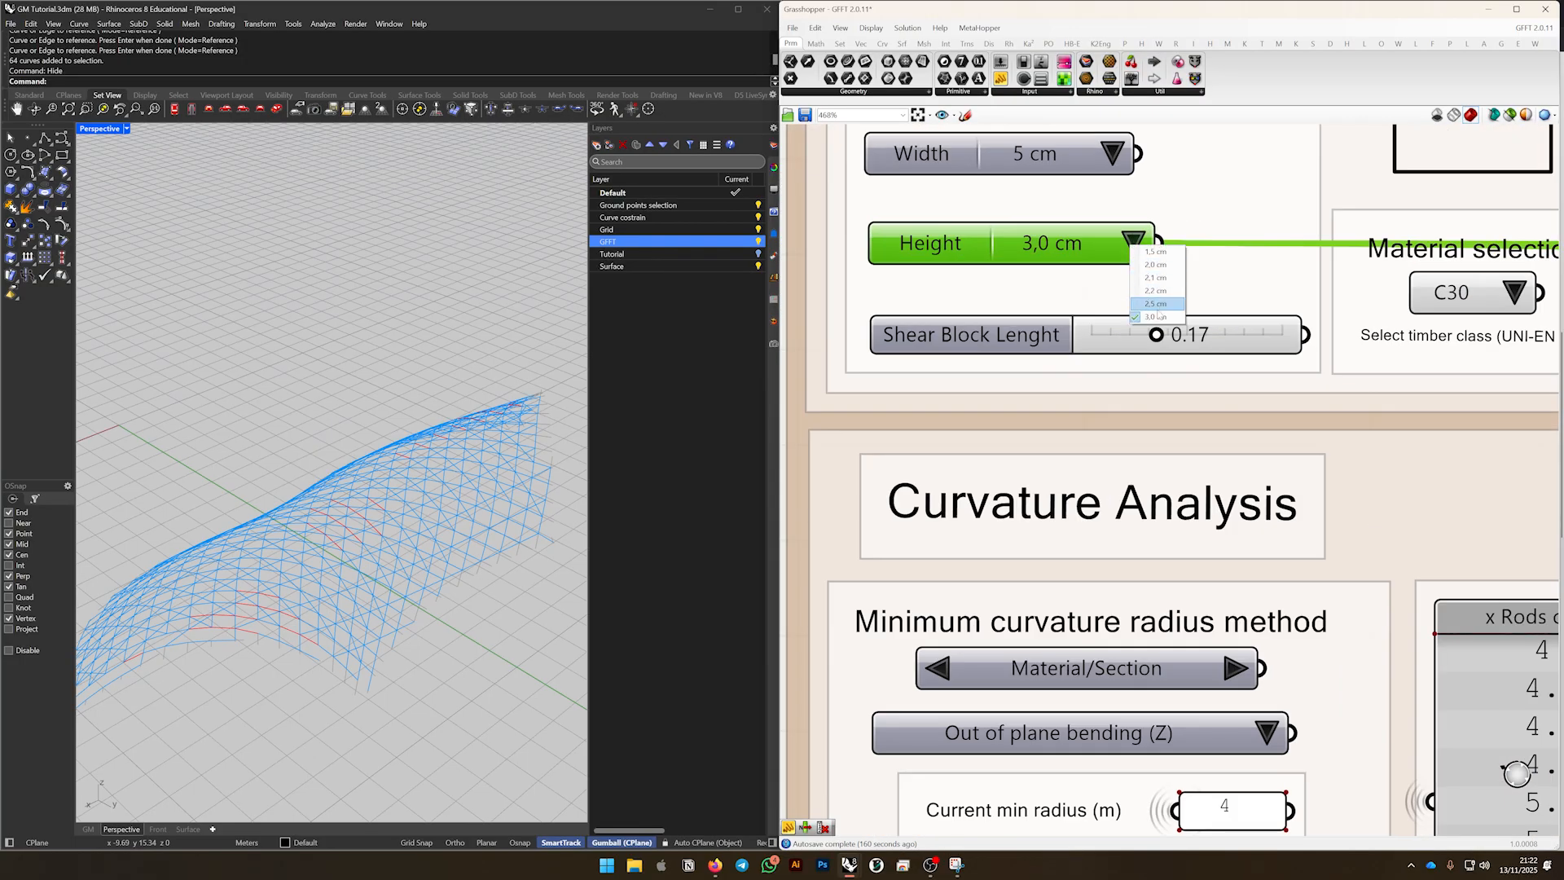
pyautogui.click(1158, 304)
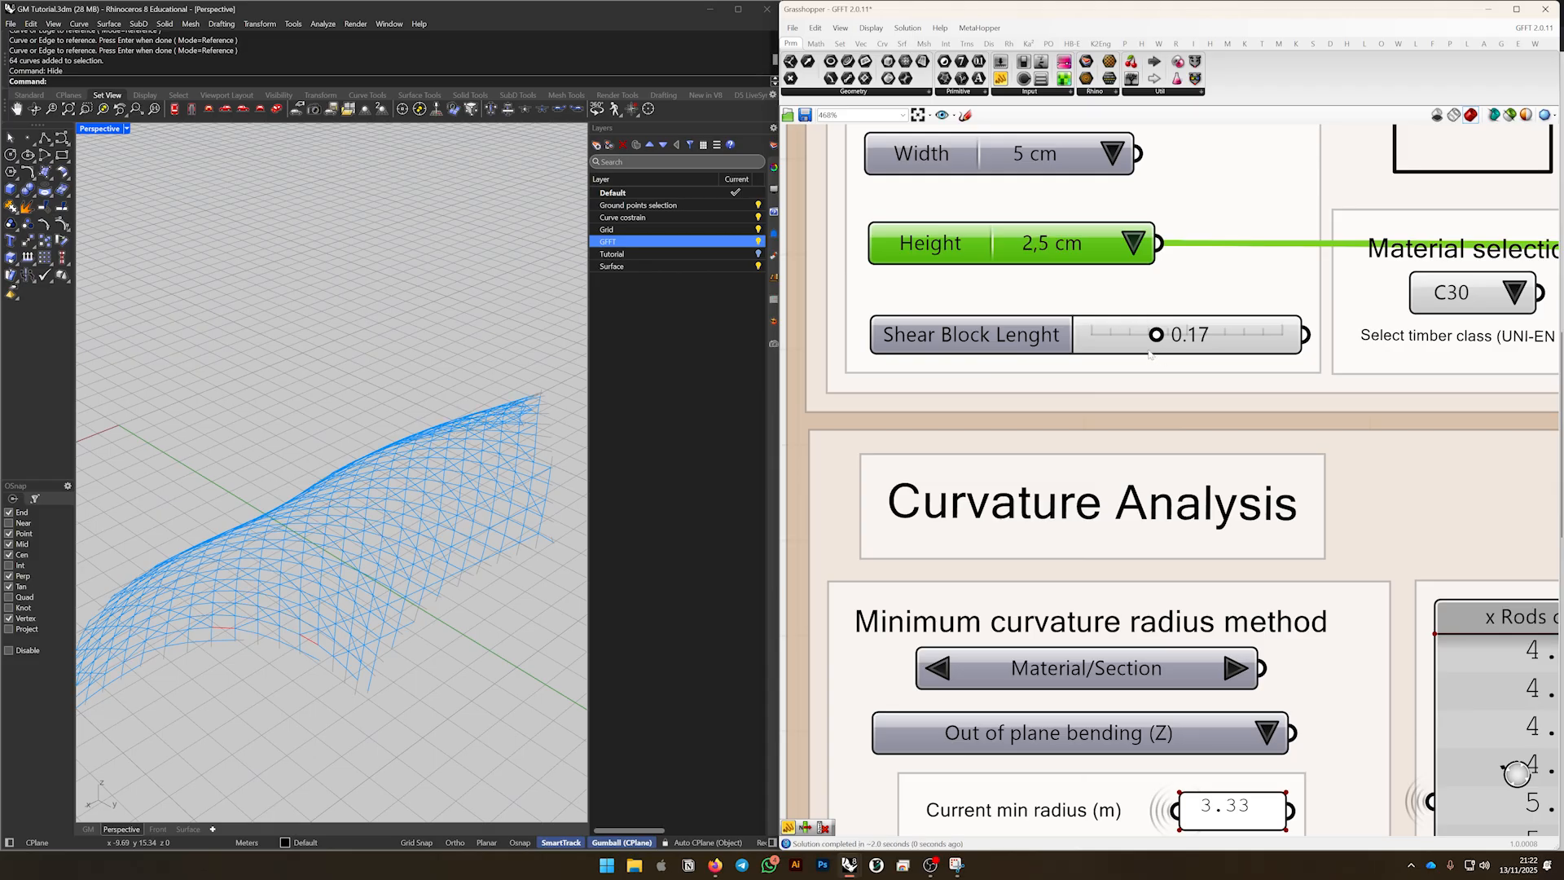
# Examine the current minimum radius, the y rods curvature list and the red rod segments near the gridshell's edge
pyautogui.scroll(-2, 1161, 359)
pyautogui.scroll(2, 1189, 613)
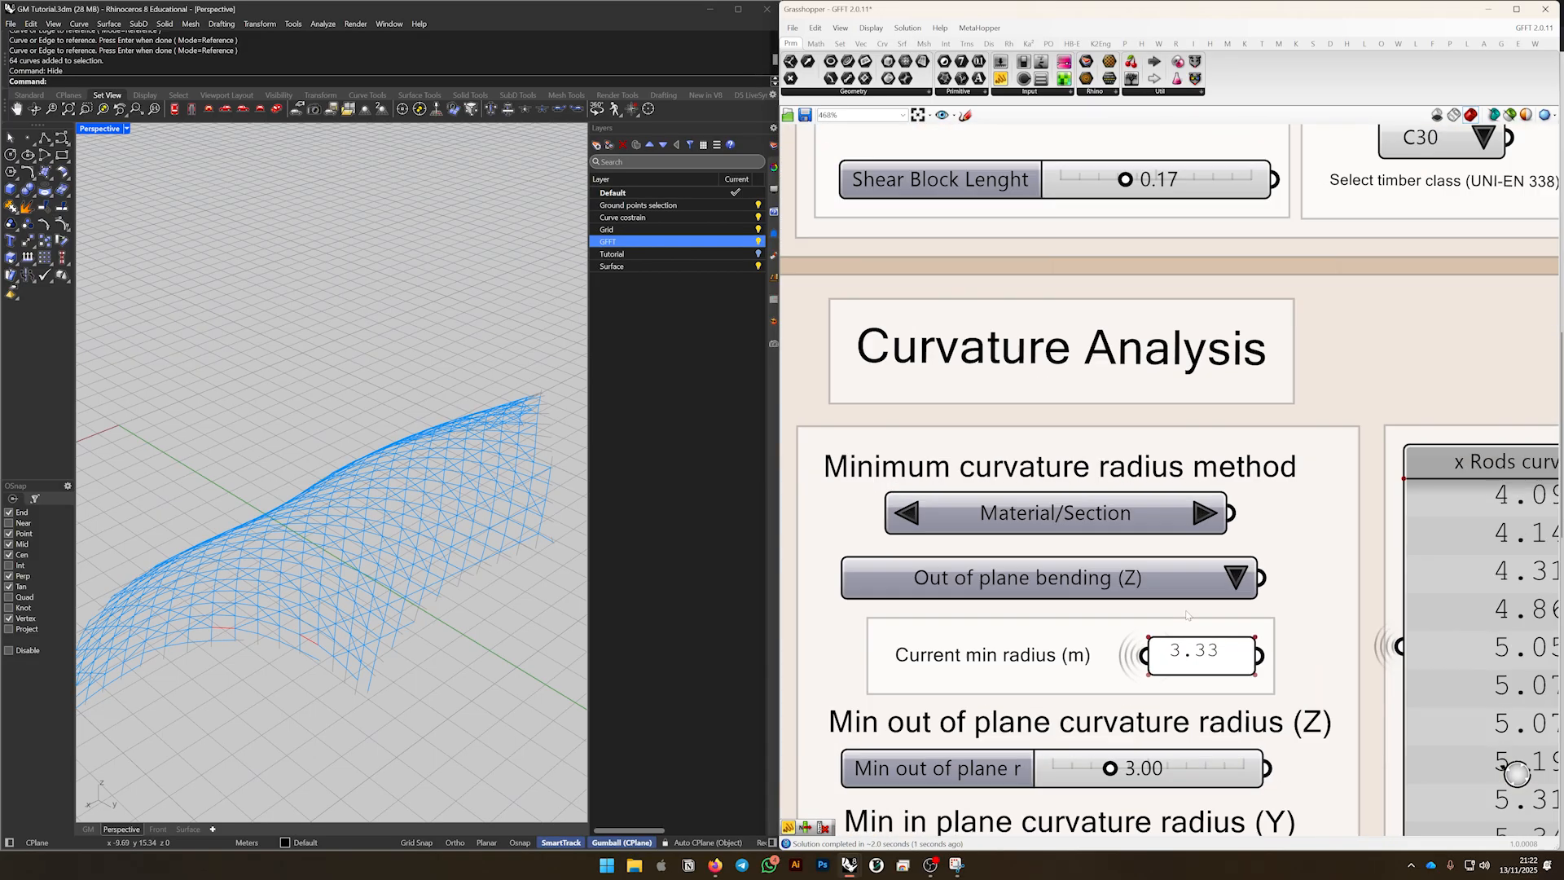
pyautogui.click(1185, 664)
pyautogui.scroll(-3, 1157, 648)
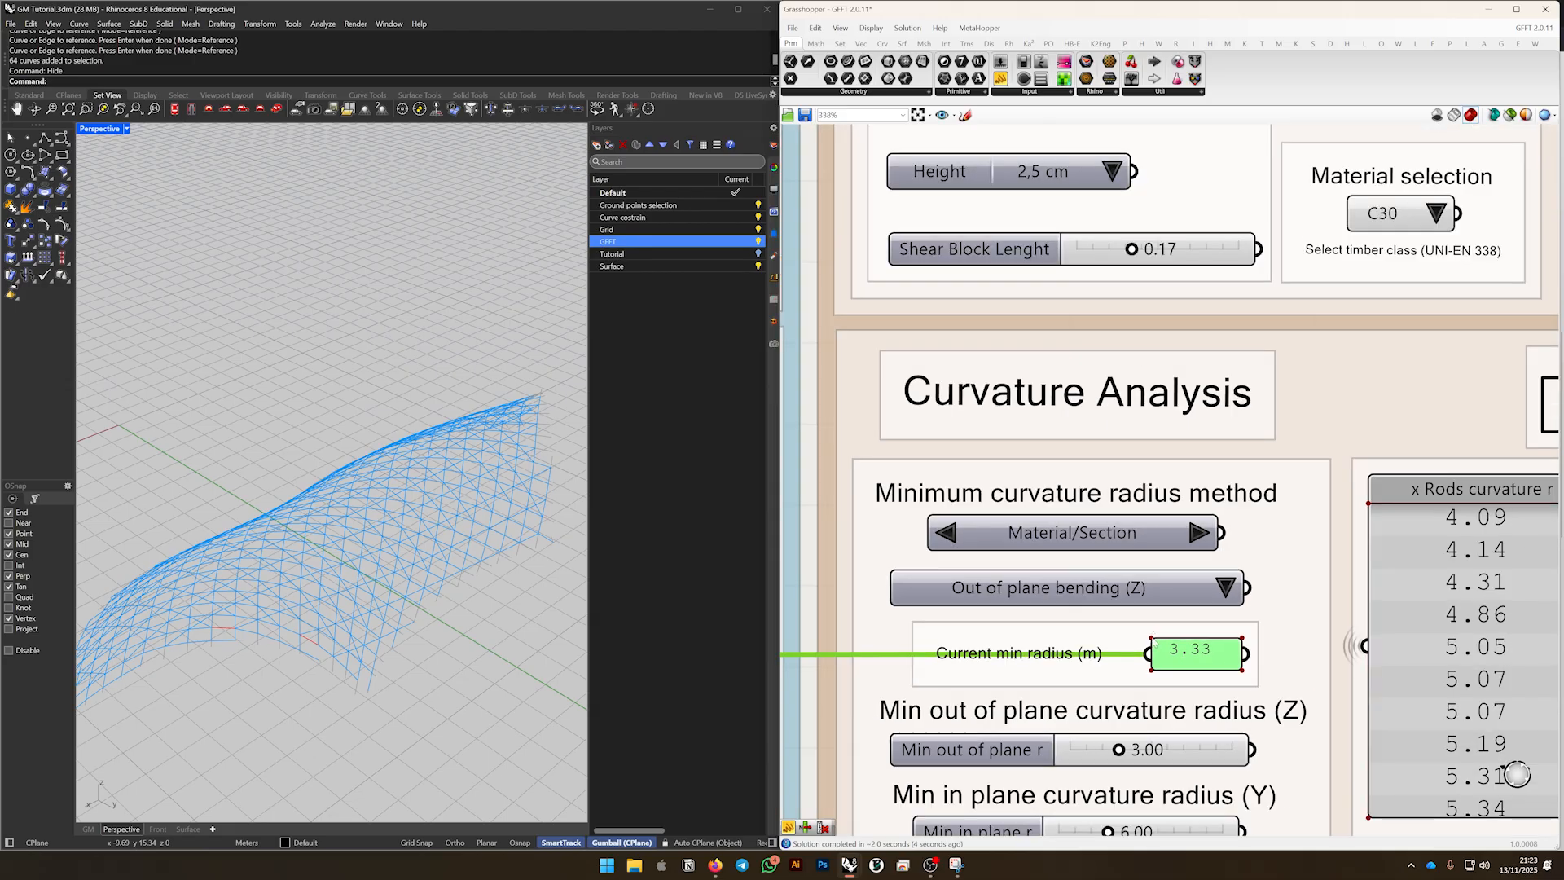
pyautogui.scroll(-2, 1155, 643)
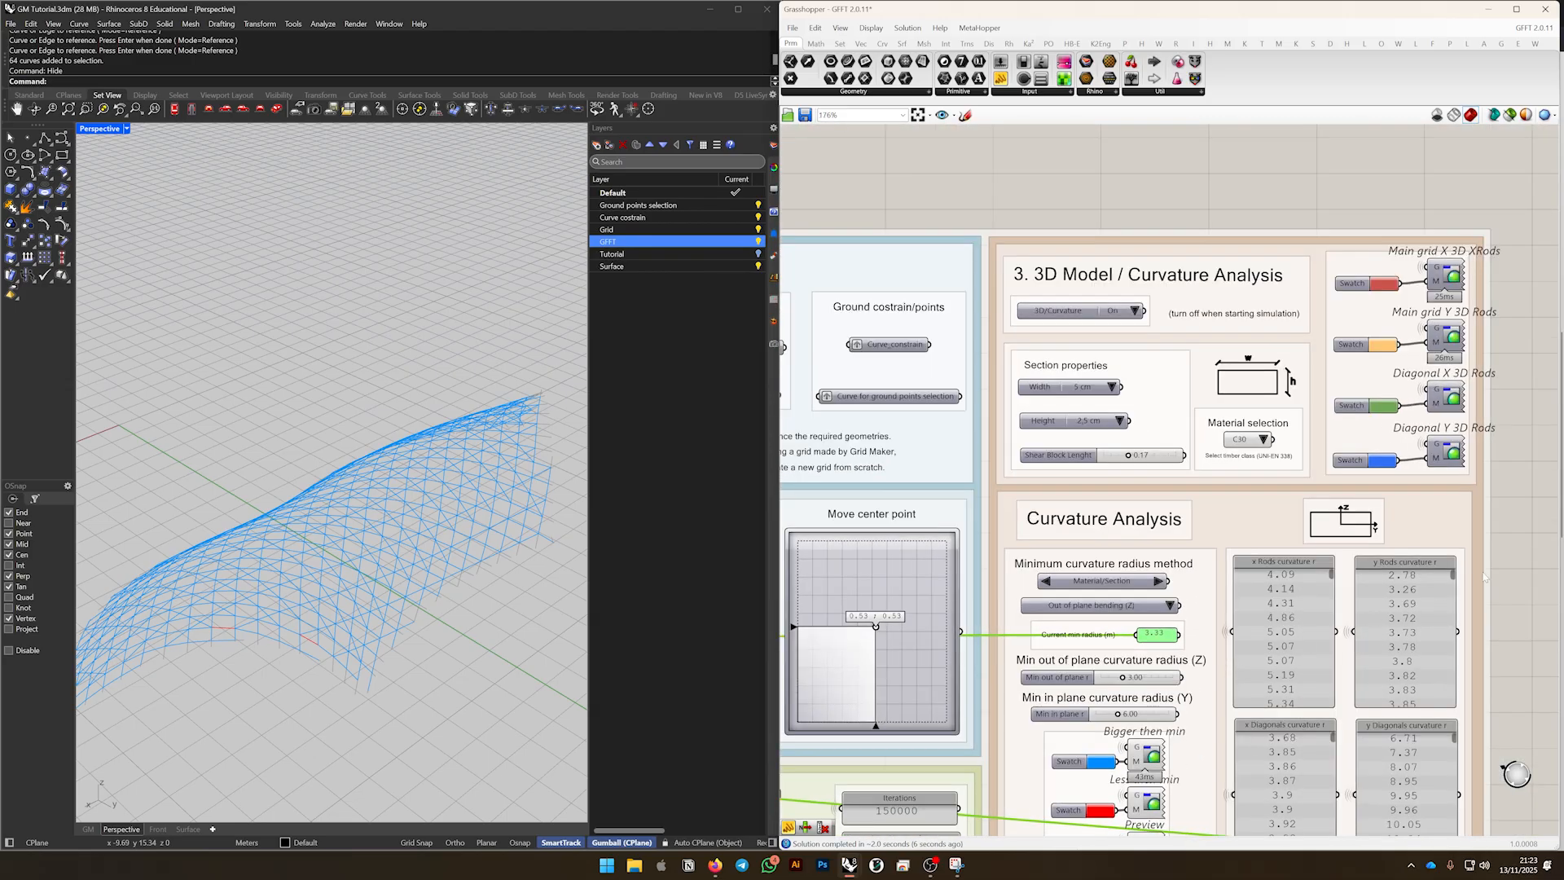
pyautogui.moveTo(1483, 576); pyautogui.dragTo(1476, 542, button='right')
pyautogui.click(1422, 580)
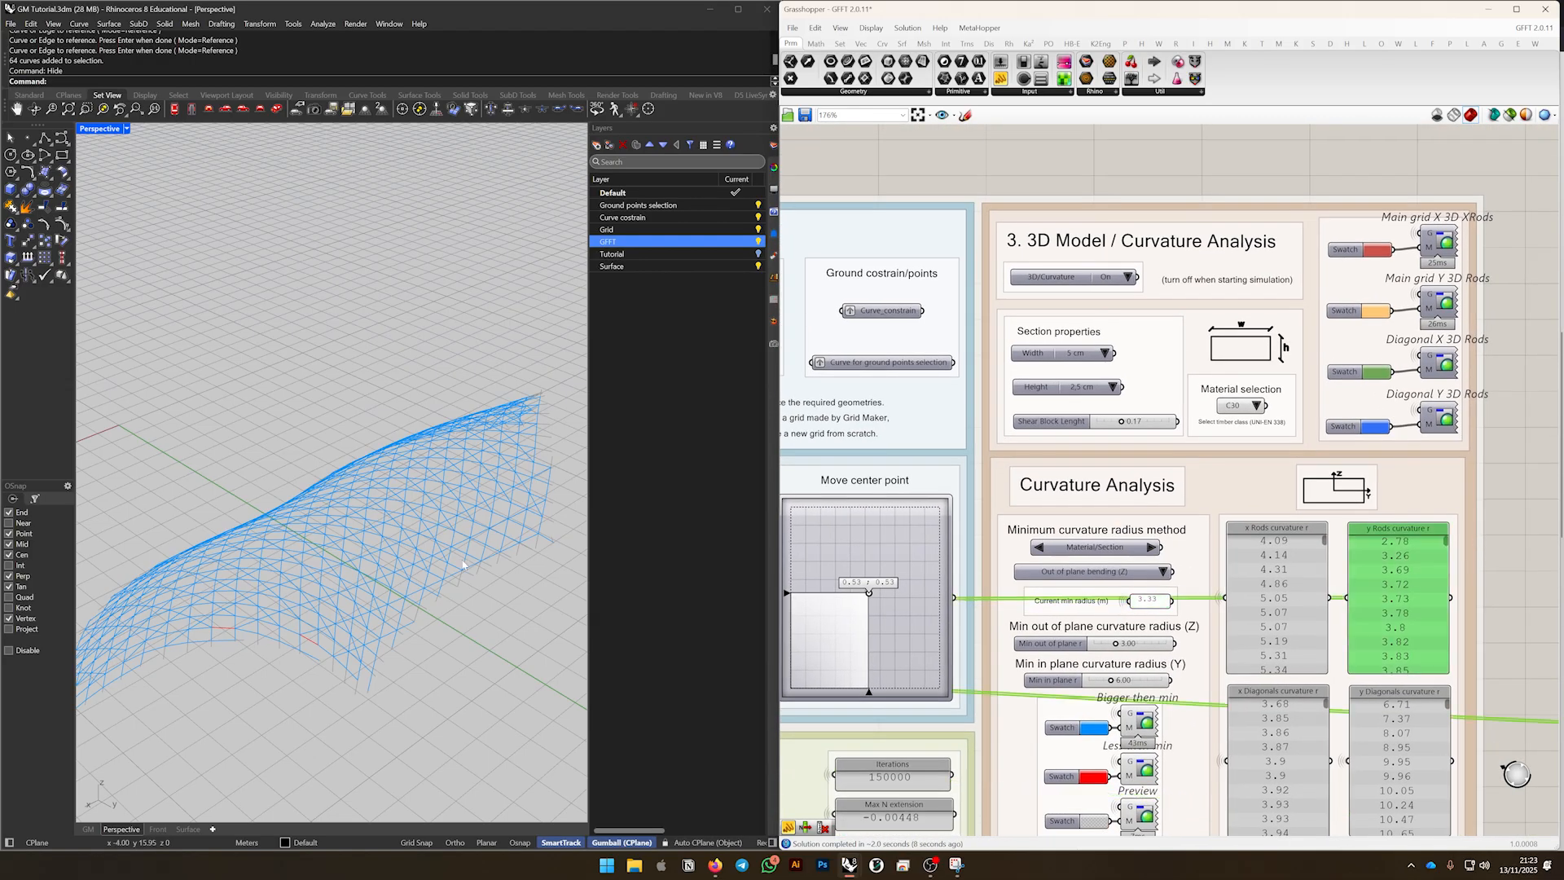
pyautogui.moveTo(357, 607); pyautogui.dragTo(186, 576, button='right')
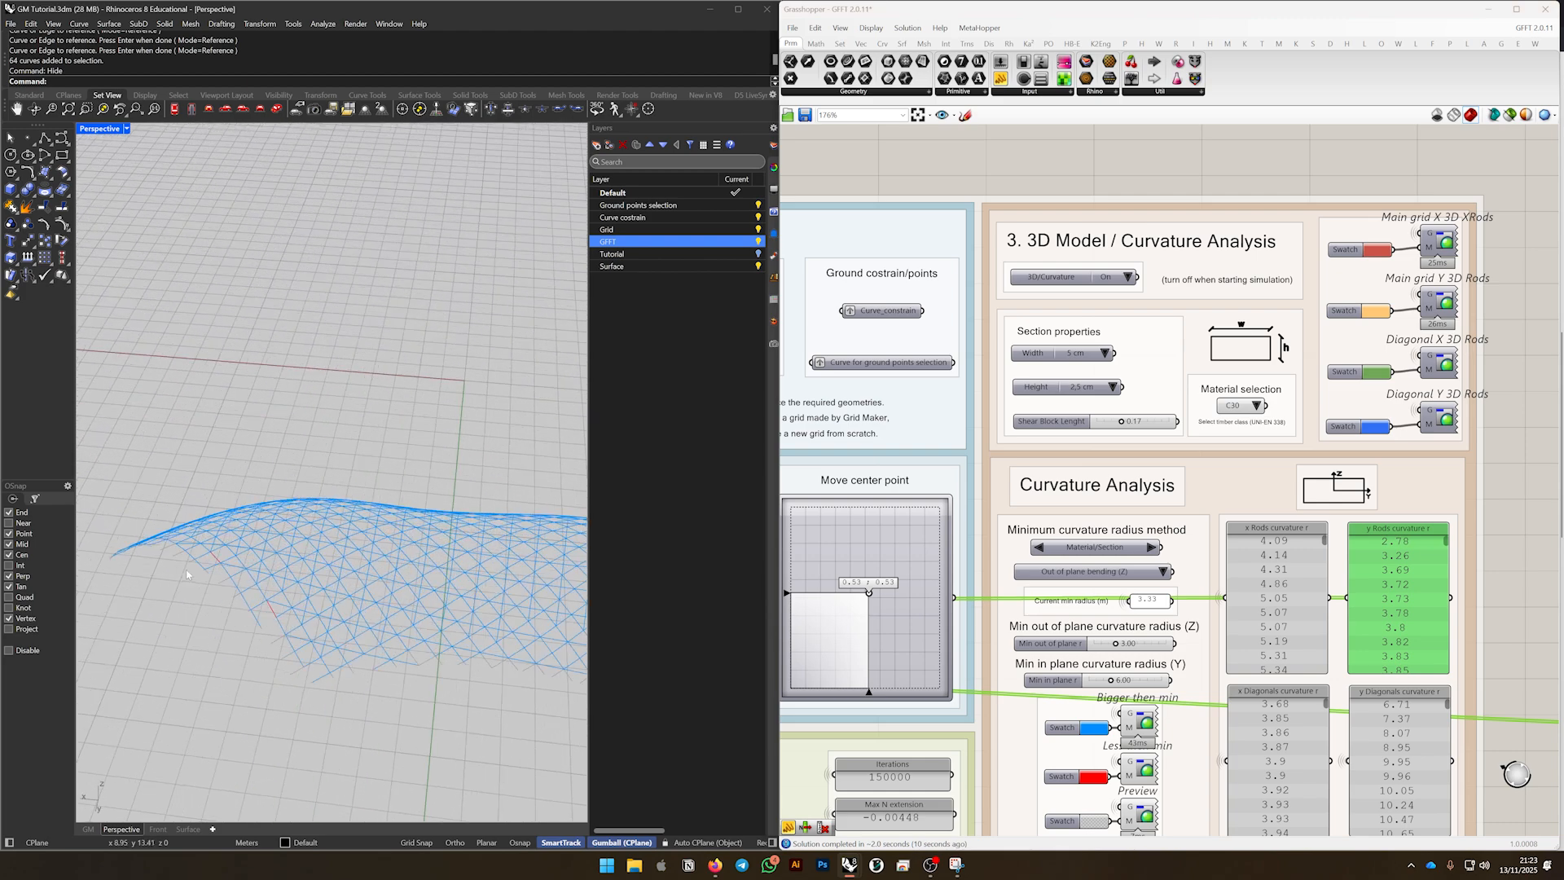
pyautogui.scroll(4, 186, 575)
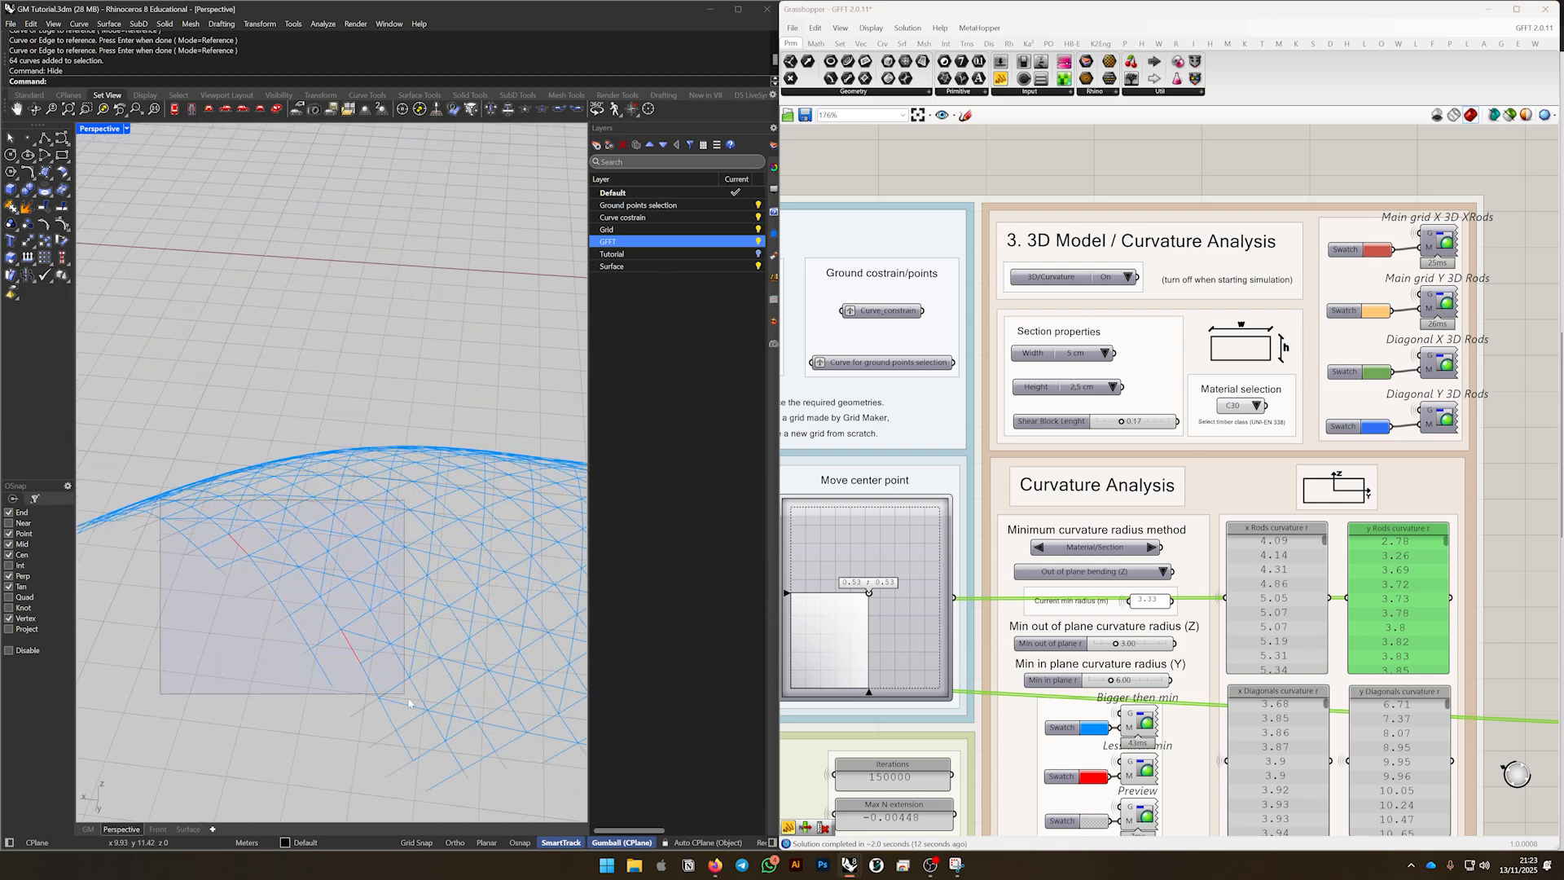
pyautogui.moveTo(408, 697); pyautogui.dragTo(401, 663, button='right')
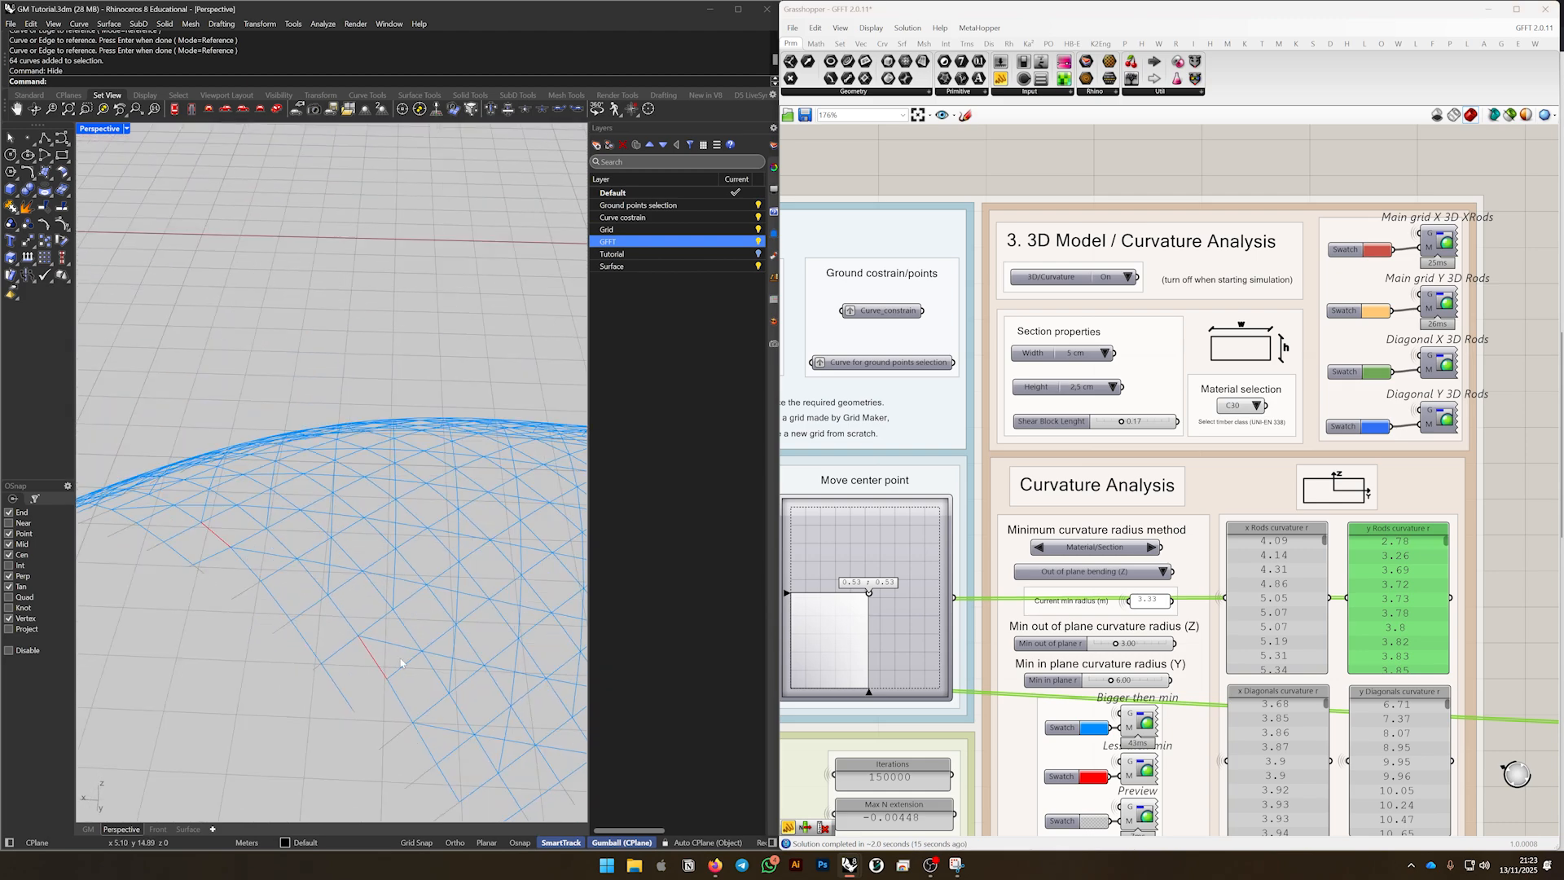
pyautogui.click(1511, 539)
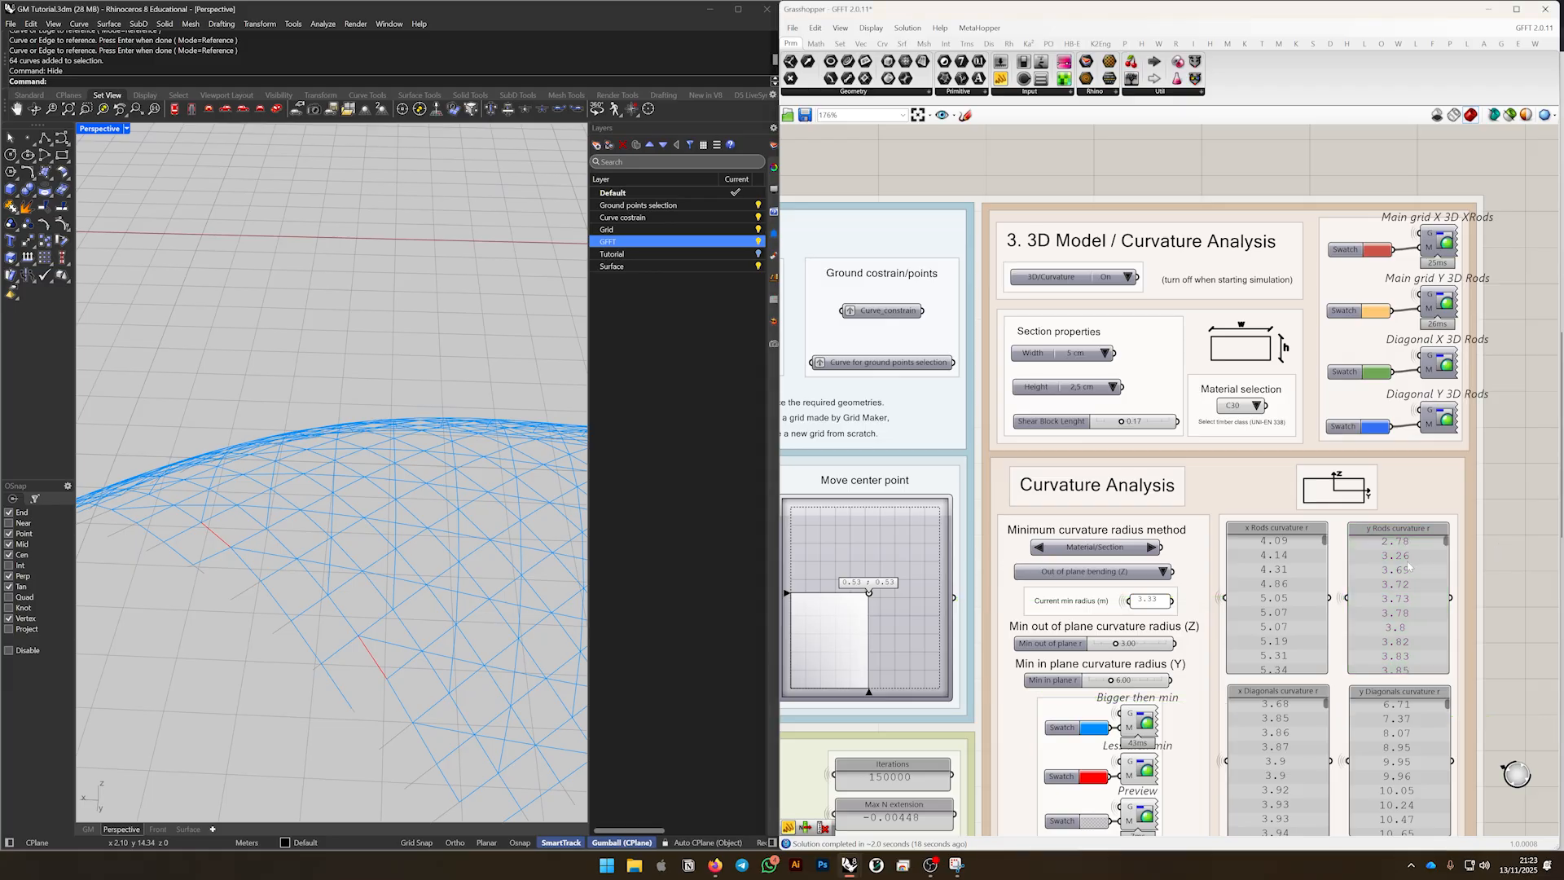
pyautogui.moveTo(391, 489); pyautogui.dragTo(465, 535, button='right')
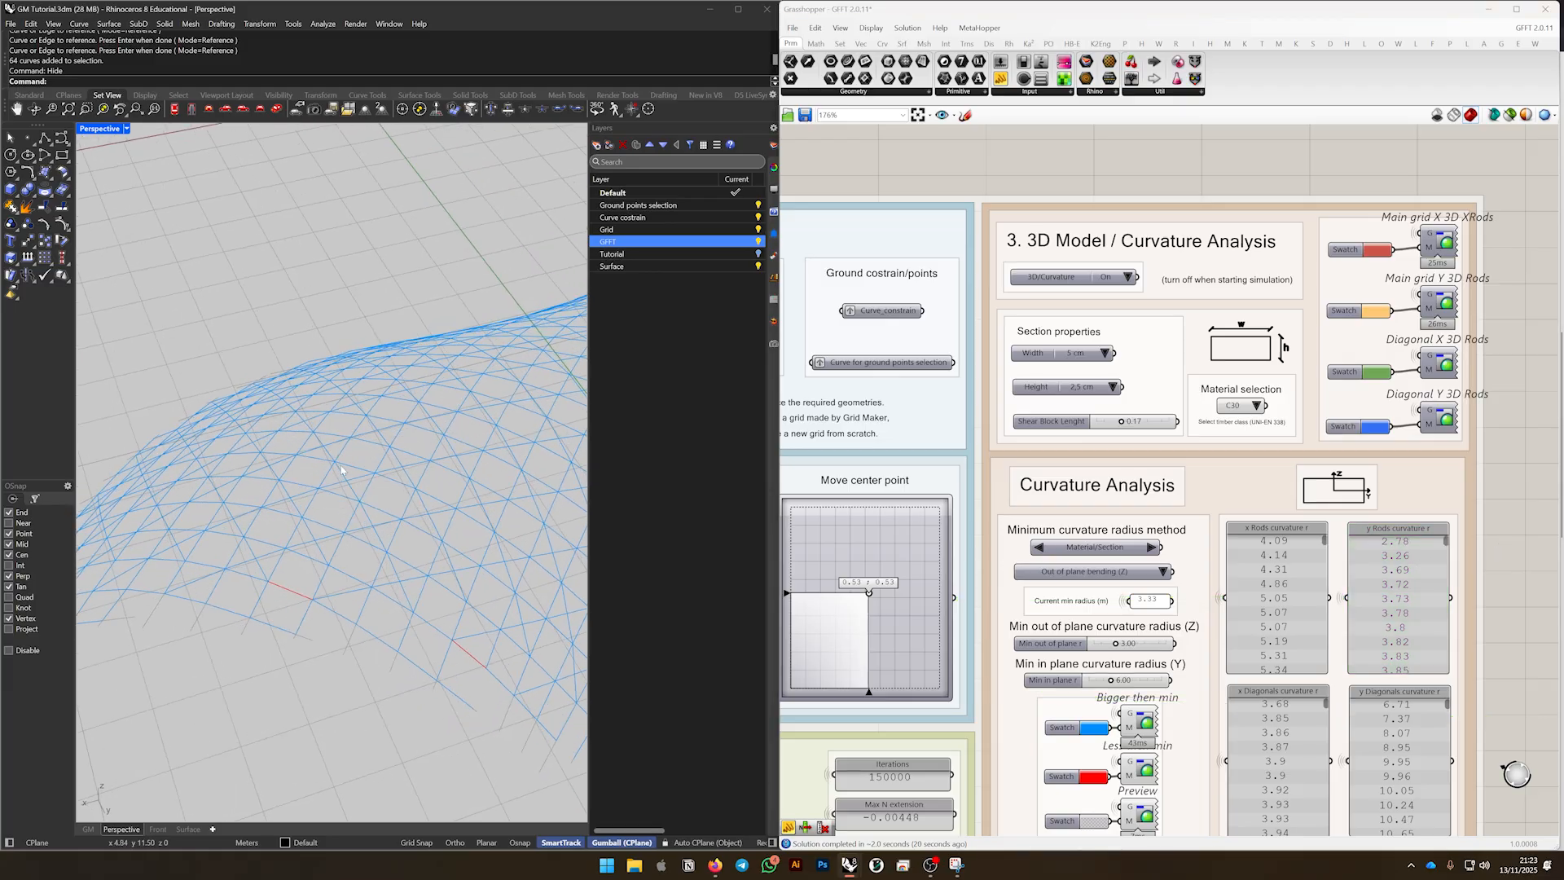
# Set the rod section height to 2,0 cm and inspect the gridshell for rods below the minimum radius
pyautogui.click(1114, 387)
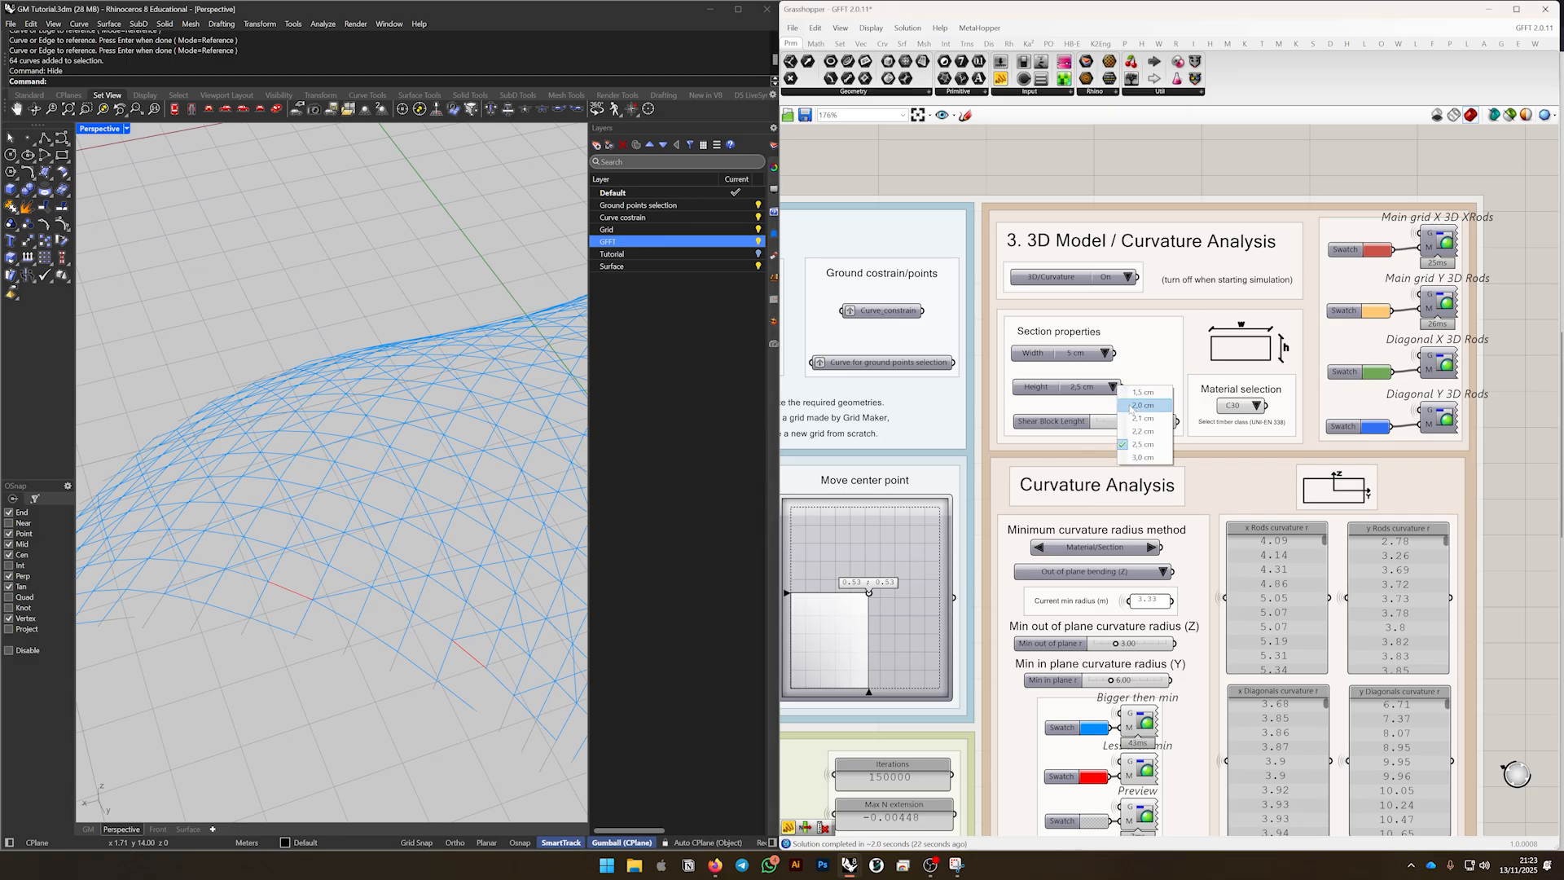
pyautogui.click(1138, 410)
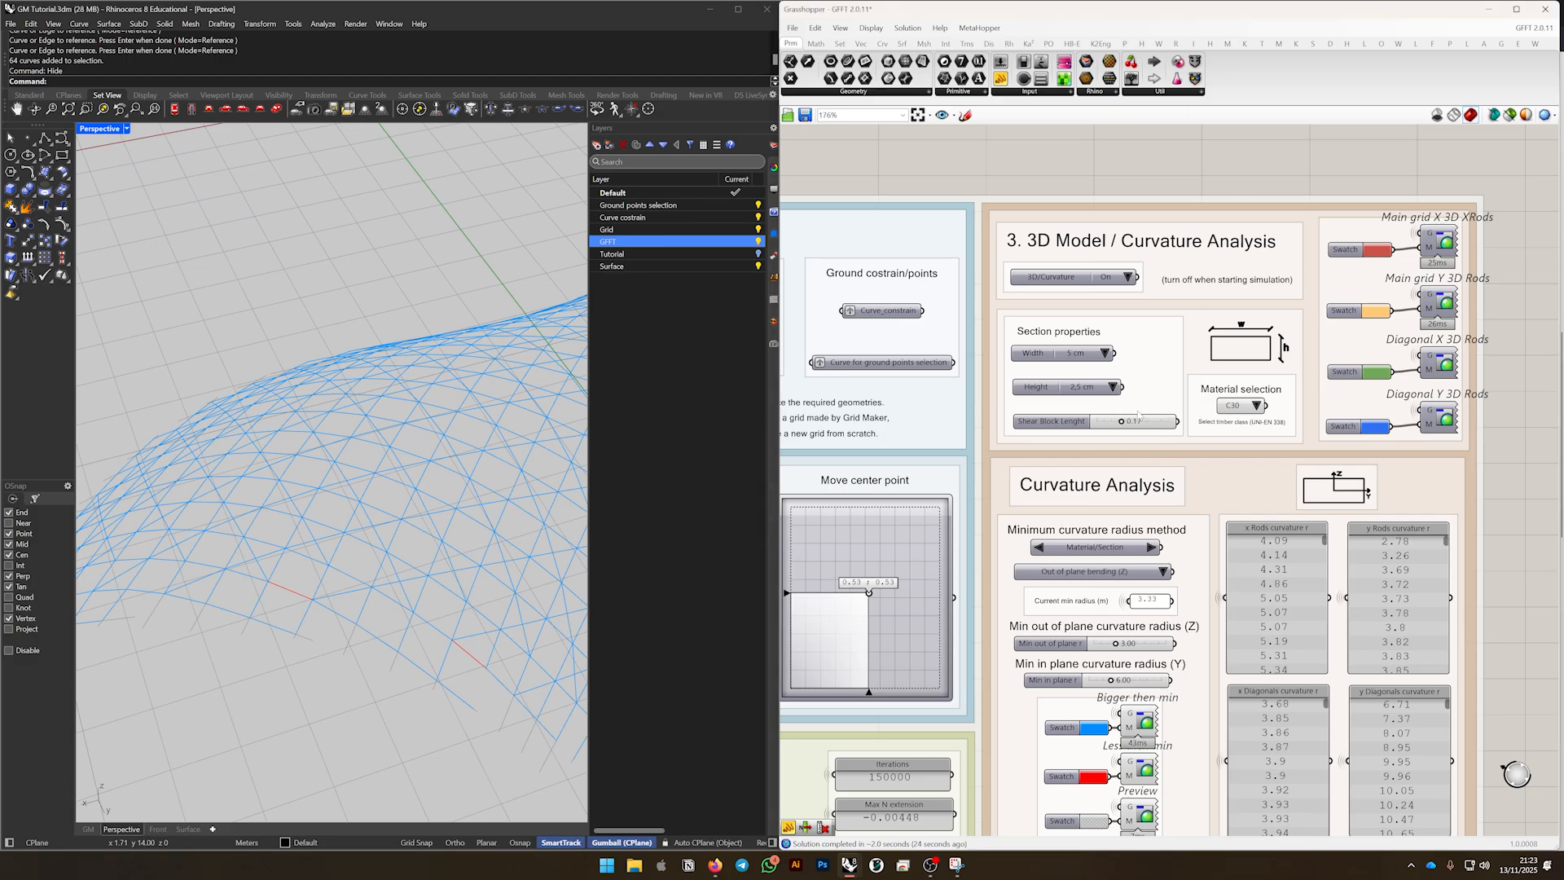
pyautogui.scroll(-2, 377, 515)
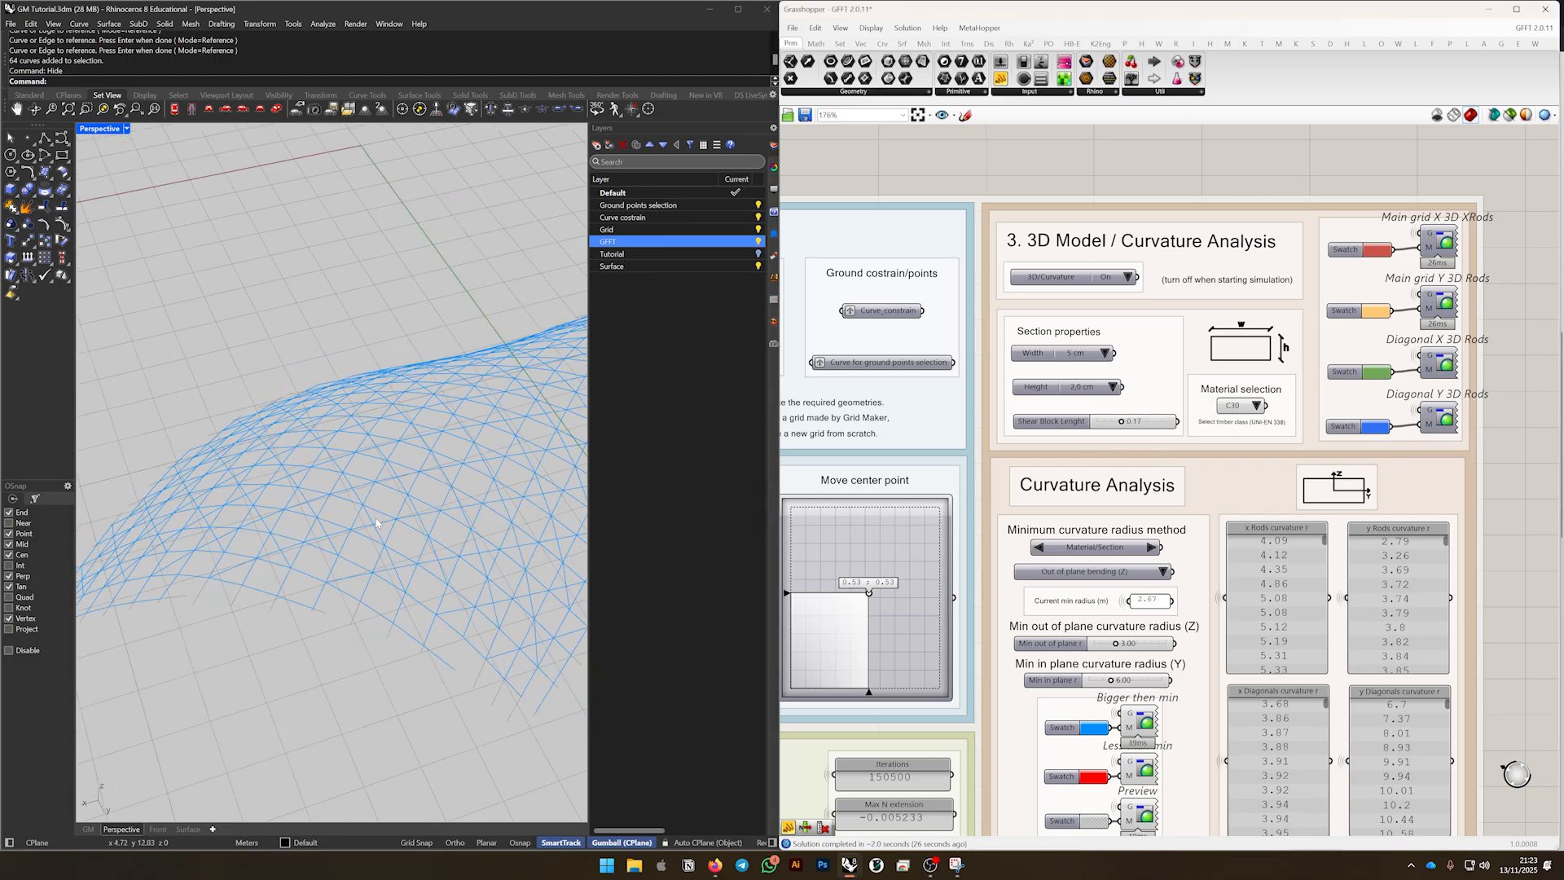
pyautogui.moveTo(460, 556); pyautogui.dragTo(546, 408, button='right')
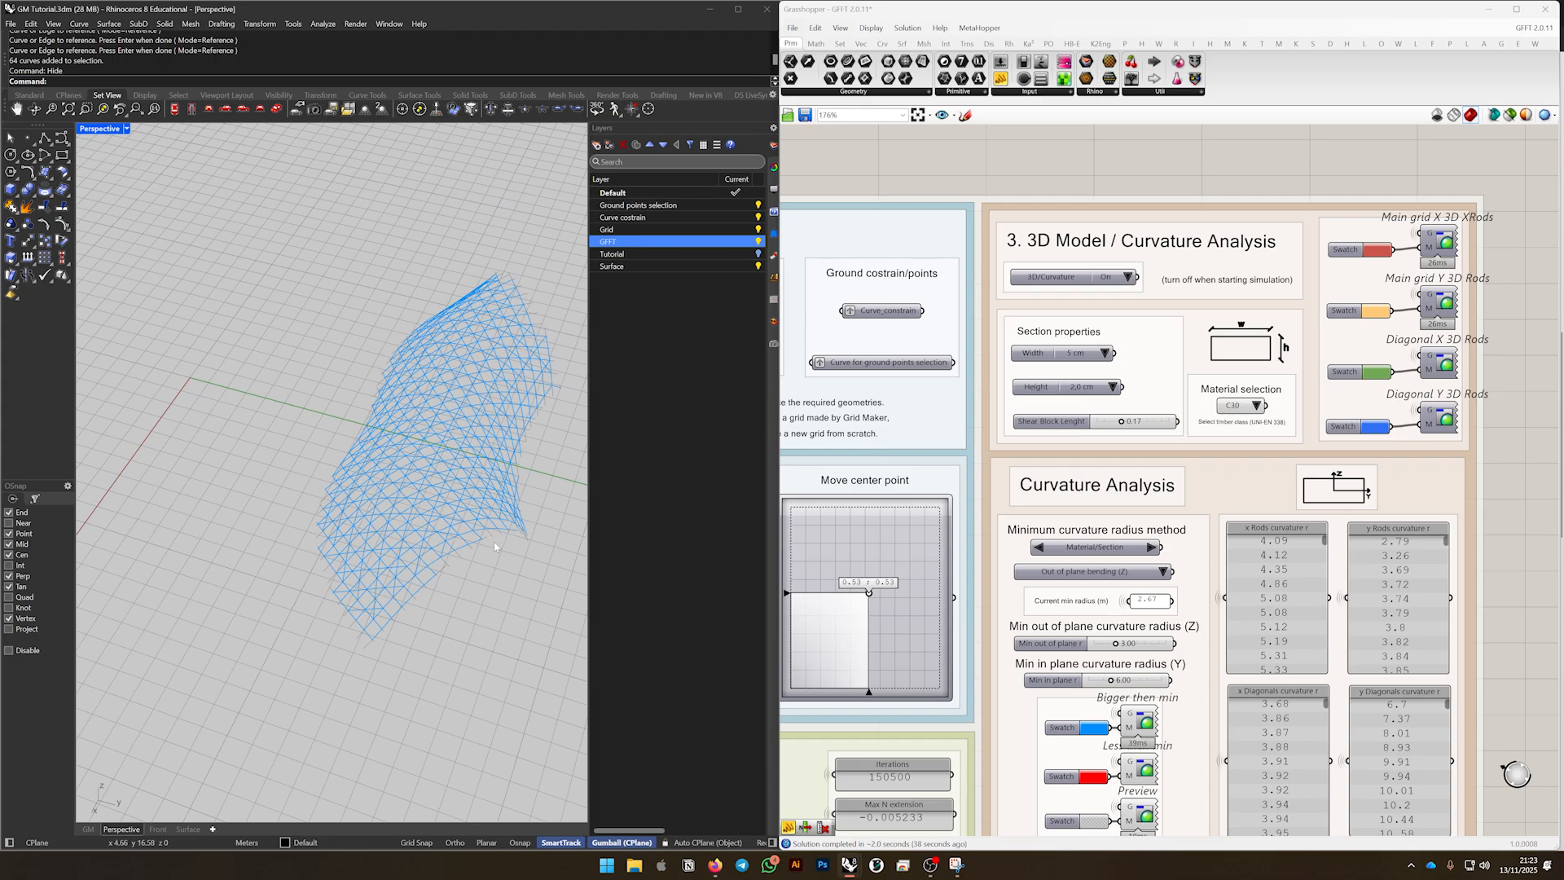
# Change the rod section height back to 2,5 cm and view the gridshell's out-of-plane curvature result
pyautogui.scroll(-3, 1069, 528)
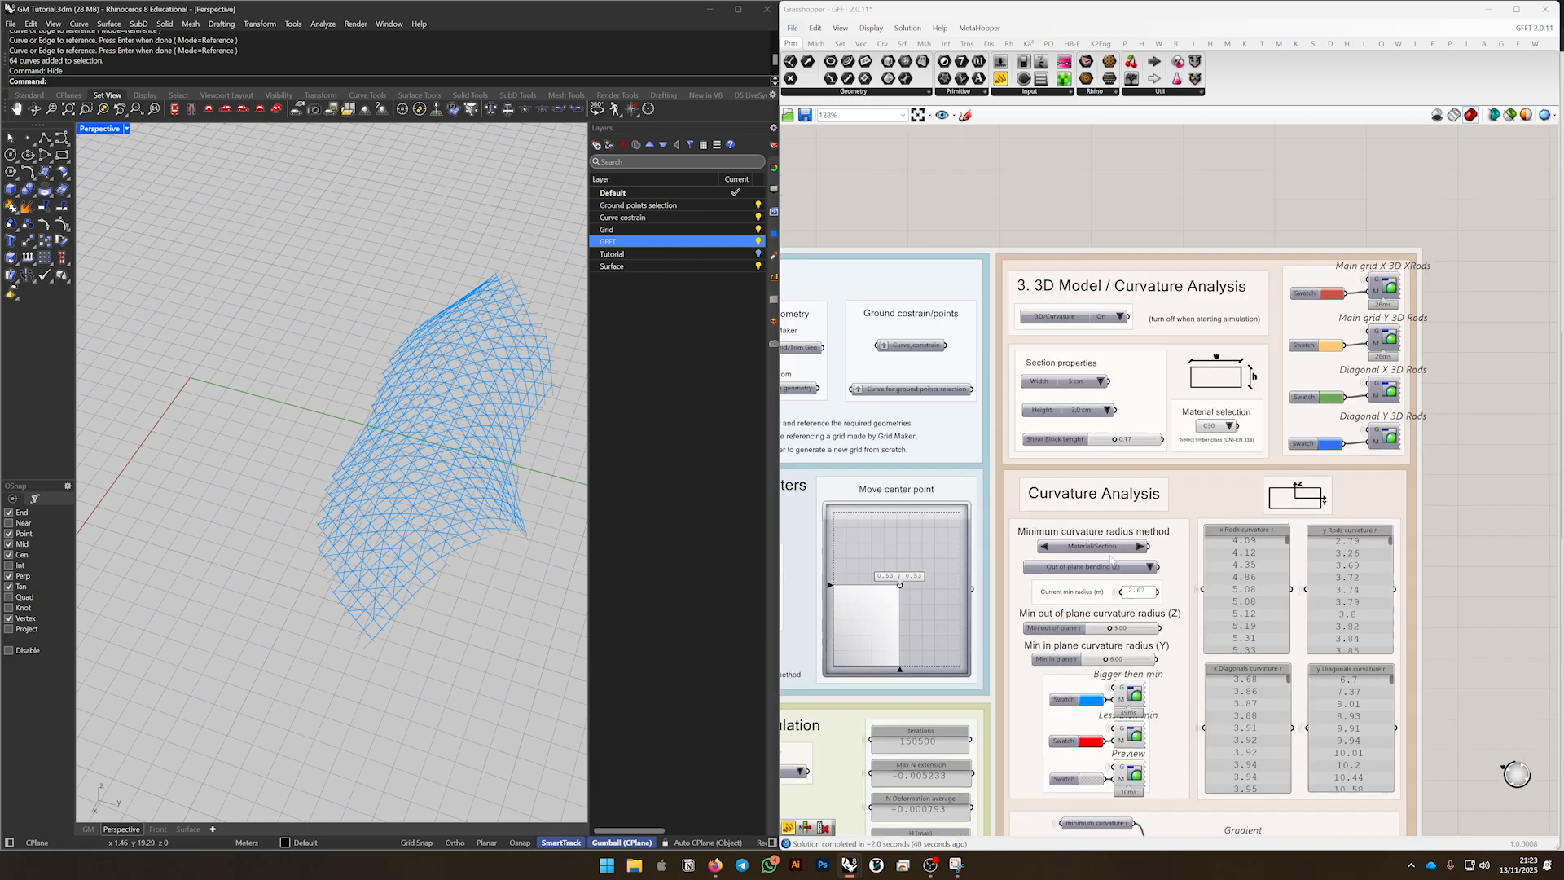
pyautogui.moveTo(1069, 528); pyautogui.dragTo(1083, 379, button='right')
pyautogui.scroll(3, 1139, 537)
pyautogui.scroll(1, 1139, 540)
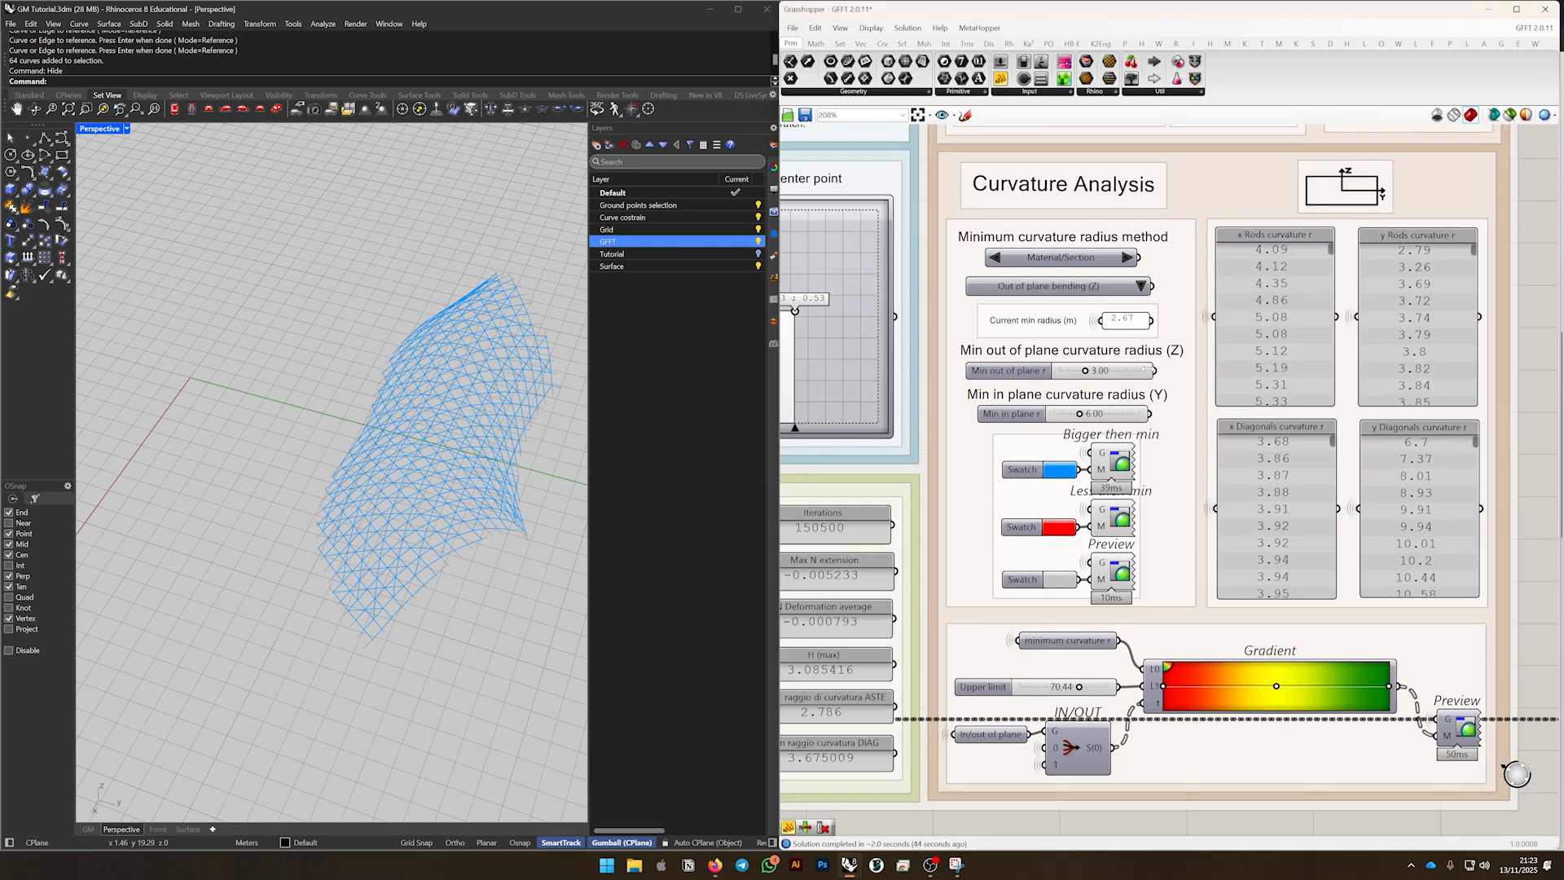
pyautogui.scroll(-2, 1181, 301)
pyautogui.scroll(2, 1102, 303)
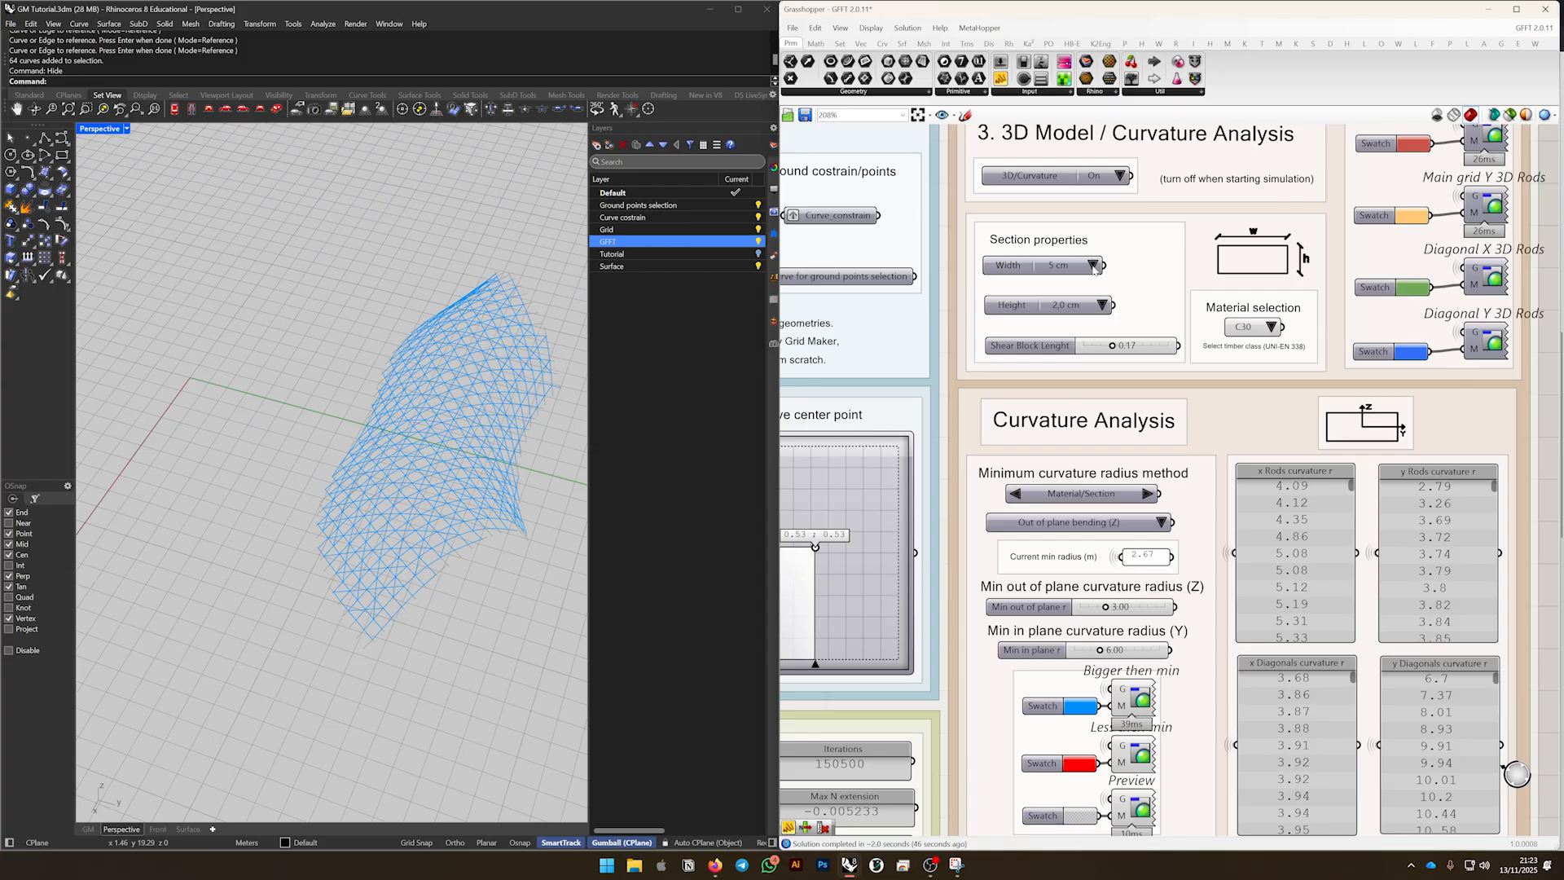
pyautogui.click(1105, 305)
pyautogui.click(1126, 358)
pyautogui.moveTo(509, 455); pyautogui.dragTo(428, 570, button='right')
pyautogui.scroll(-4, 356, 505)
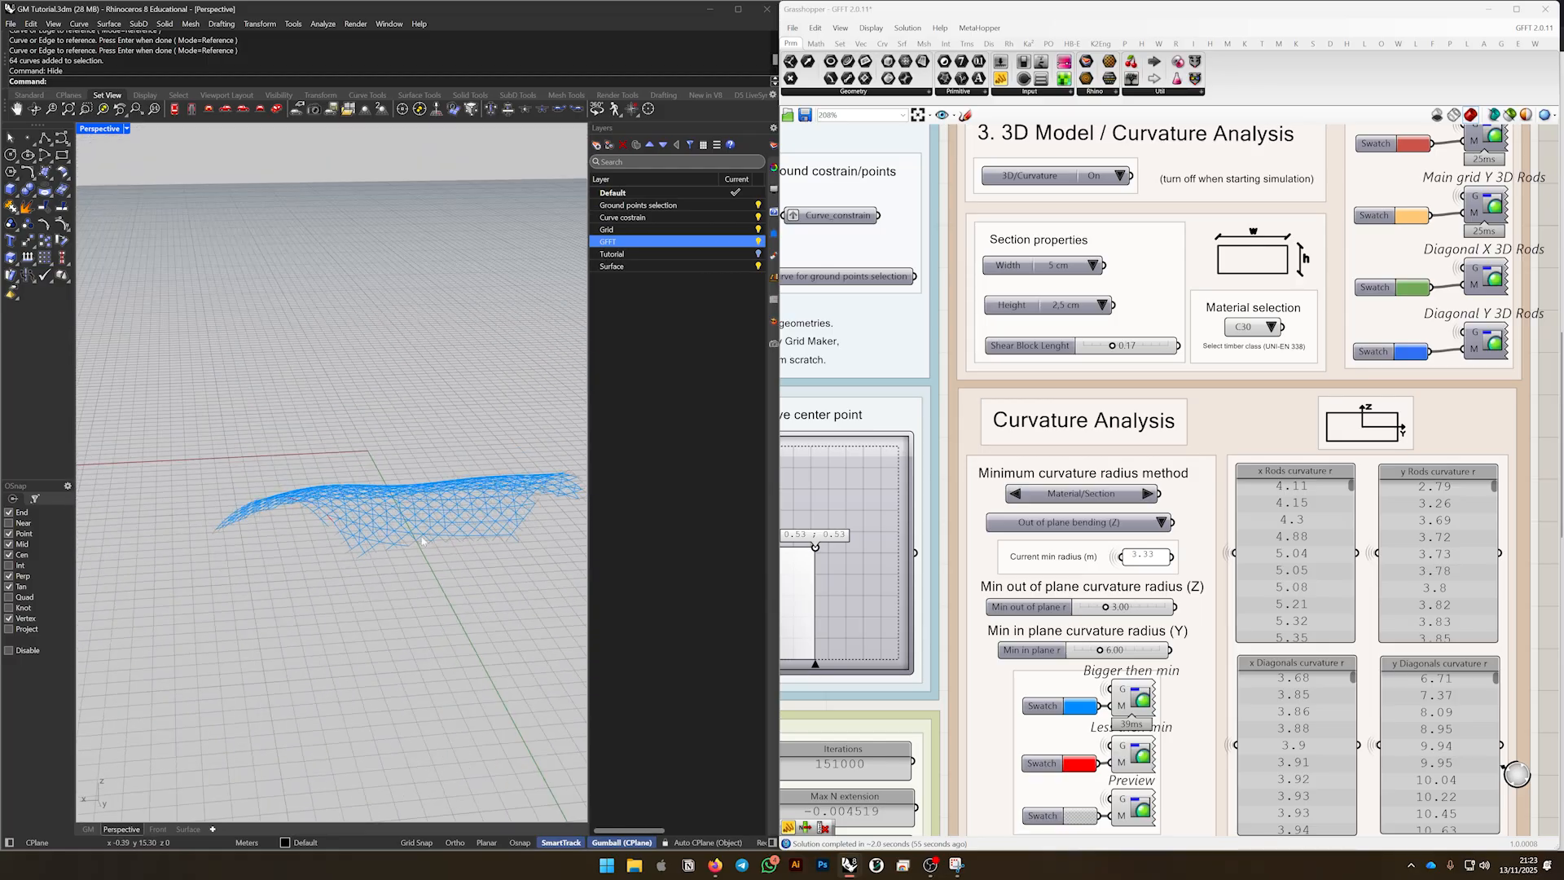
# Turn off the preview of the Bigger then min, Less then min and Preview components in the Curvature Analysis group
pyautogui.scroll(-3, 1201, 554)
pyautogui.moveTo(1422, 522); pyautogui.dragTo(1351, 412, button='right')
pyautogui.scroll(2, 1348, 411)
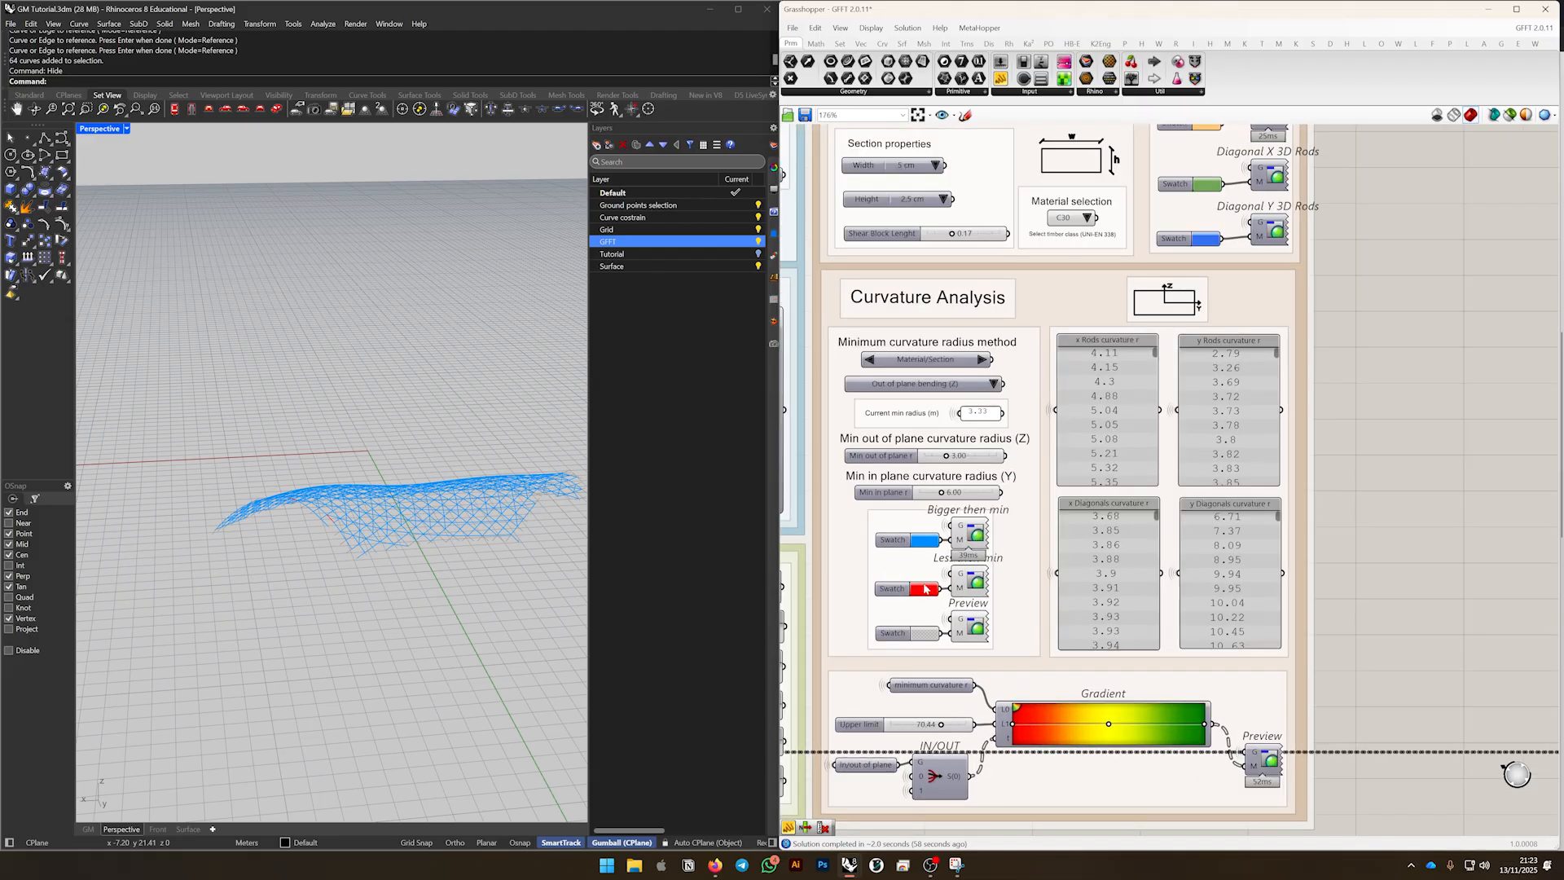
pyautogui.click(962, 543)
pyautogui.keyDown('shift'); pyautogui.click(969, 583); pyautogui.keyUp('shift')
pyautogui.keyDown('shift'); pyautogui.click(970, 628); pyautogui.keyUp('shift')
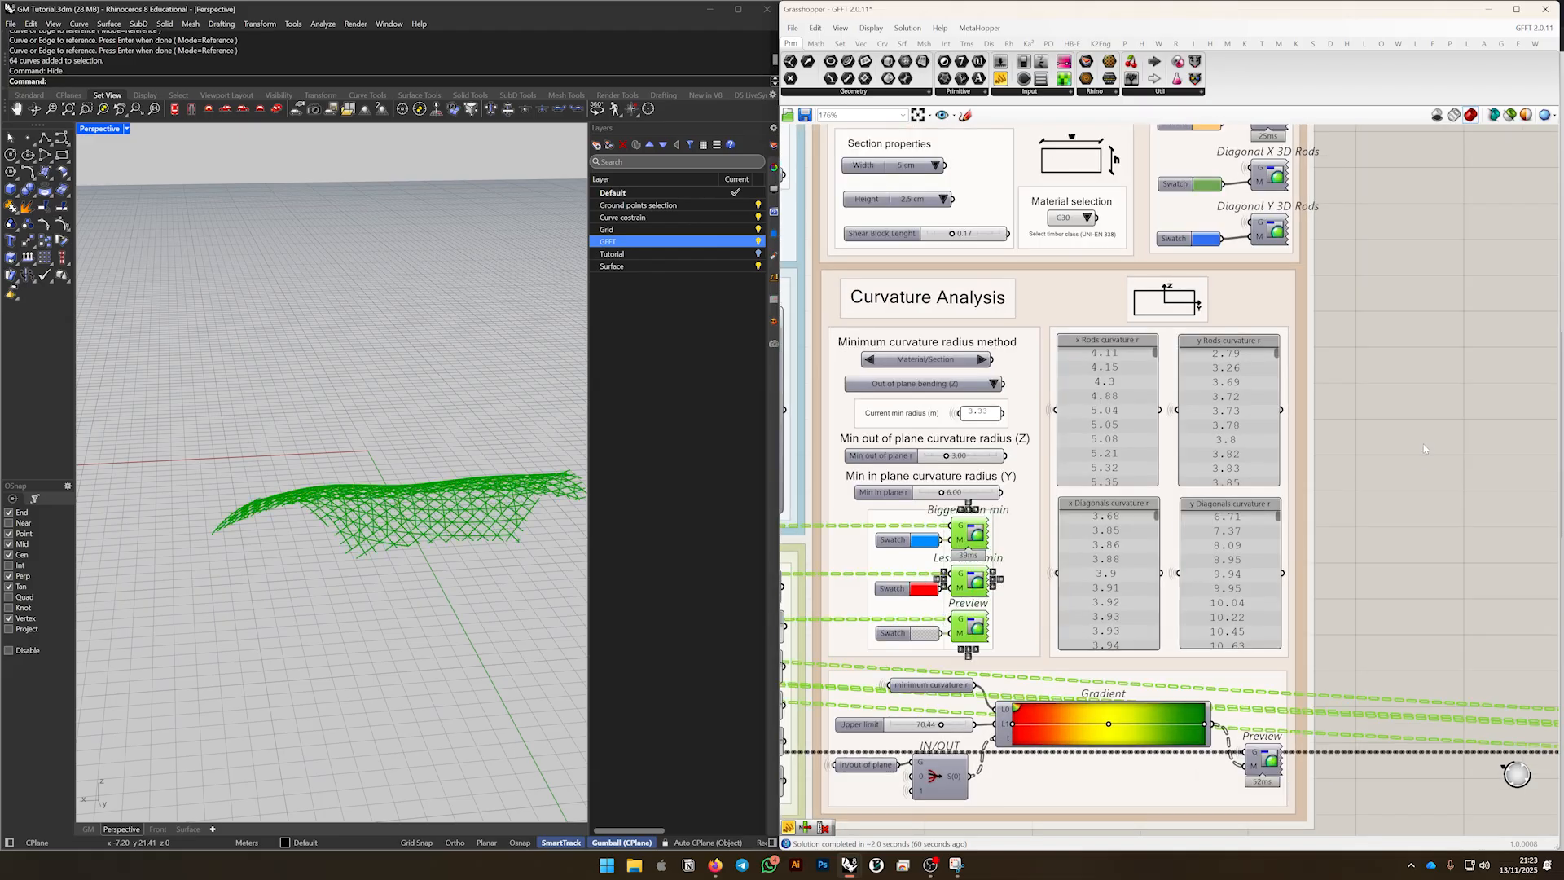
pyautogui.middleClick(1431, 453)
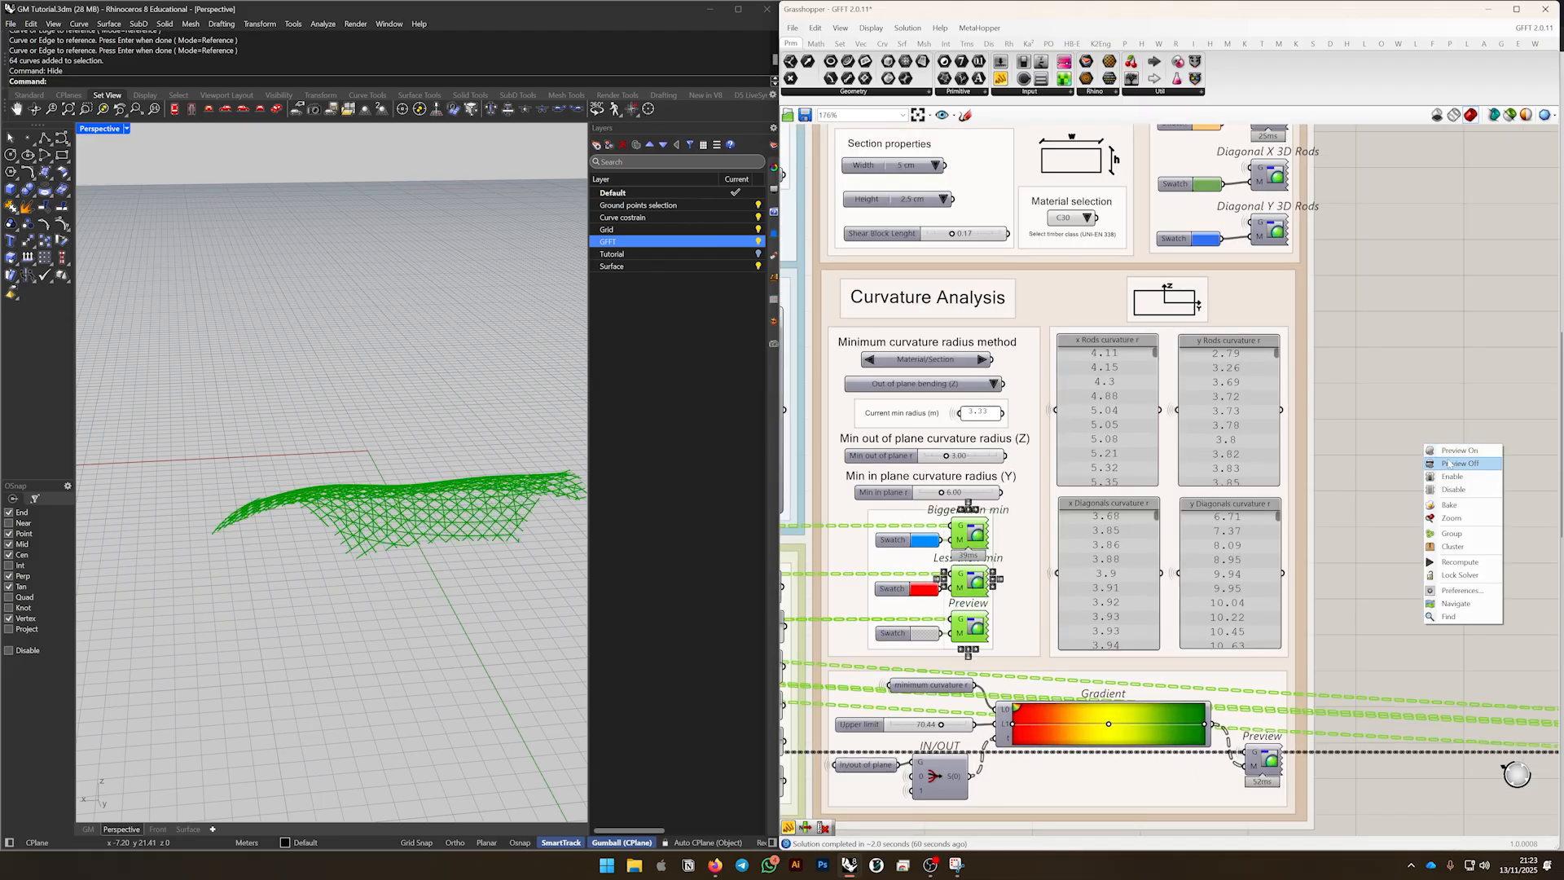
pyautogui.click(1449, 463)
# Turn on the preview of the Gradient section's preview component to colour the gridshell by curvature radius
pyautogui.scroll(-2, 1271, 668)
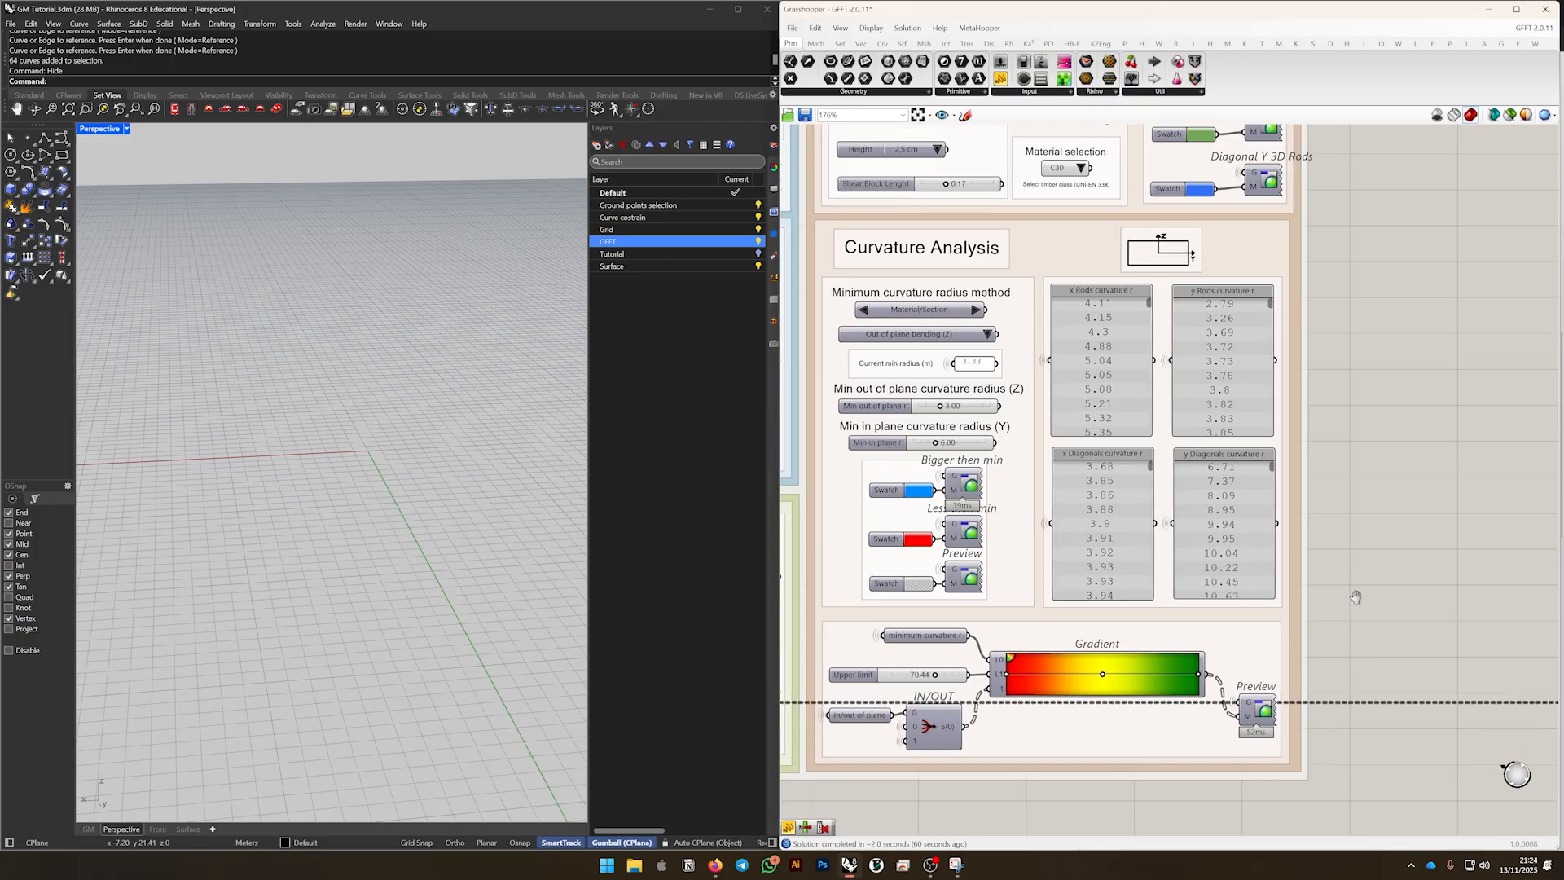
pyautogui.click(1258, 668)
pyautogui.rightClick(1334, 550)
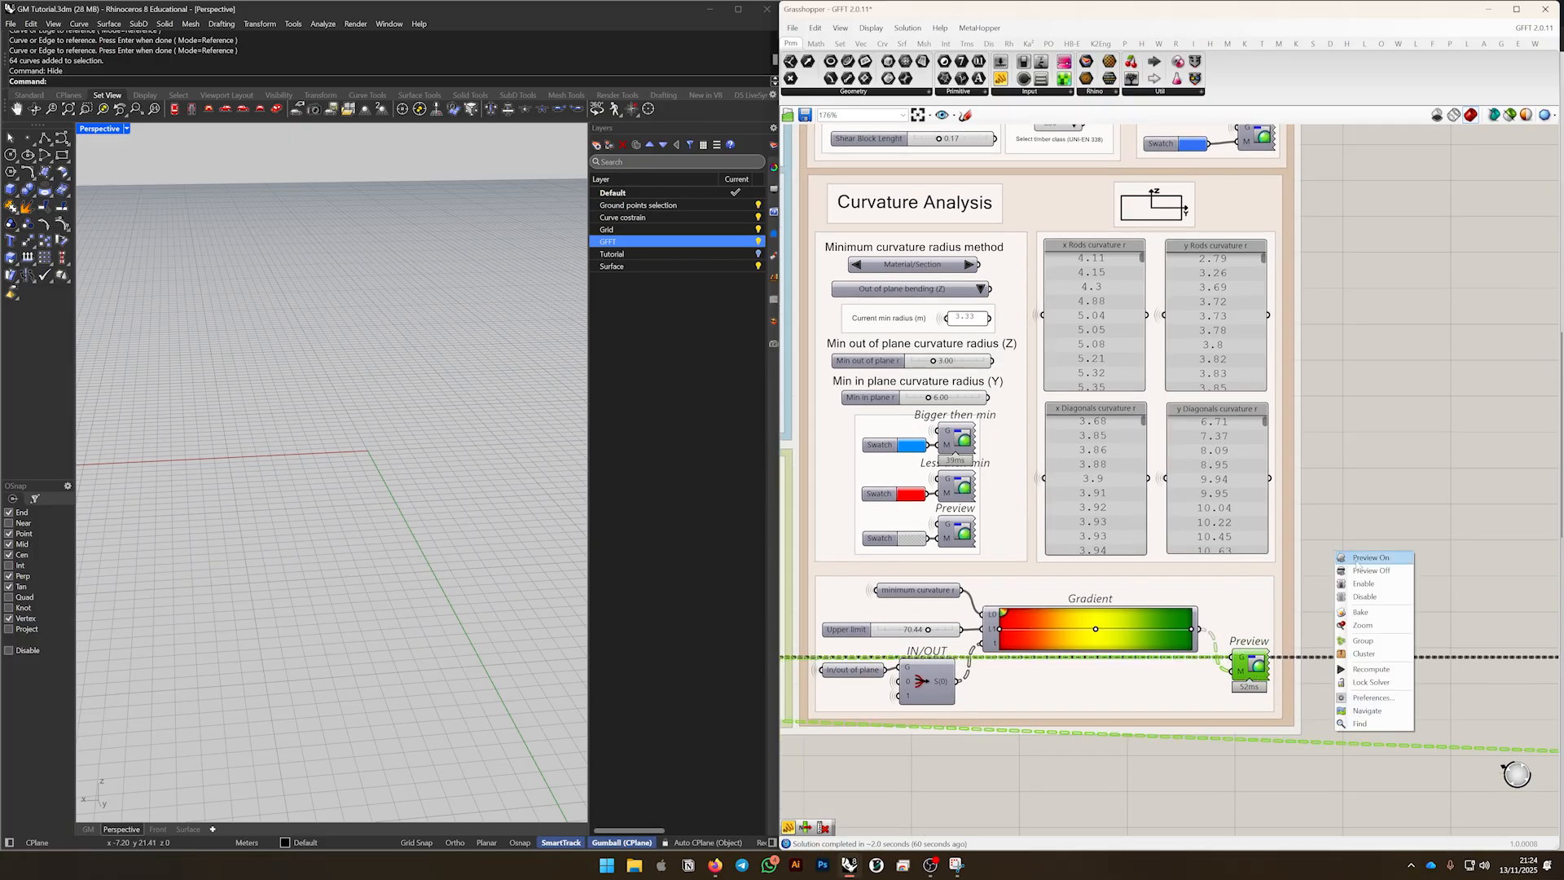
pyautogui.click(1339, 607)
pyautogui.click(1406, 579)
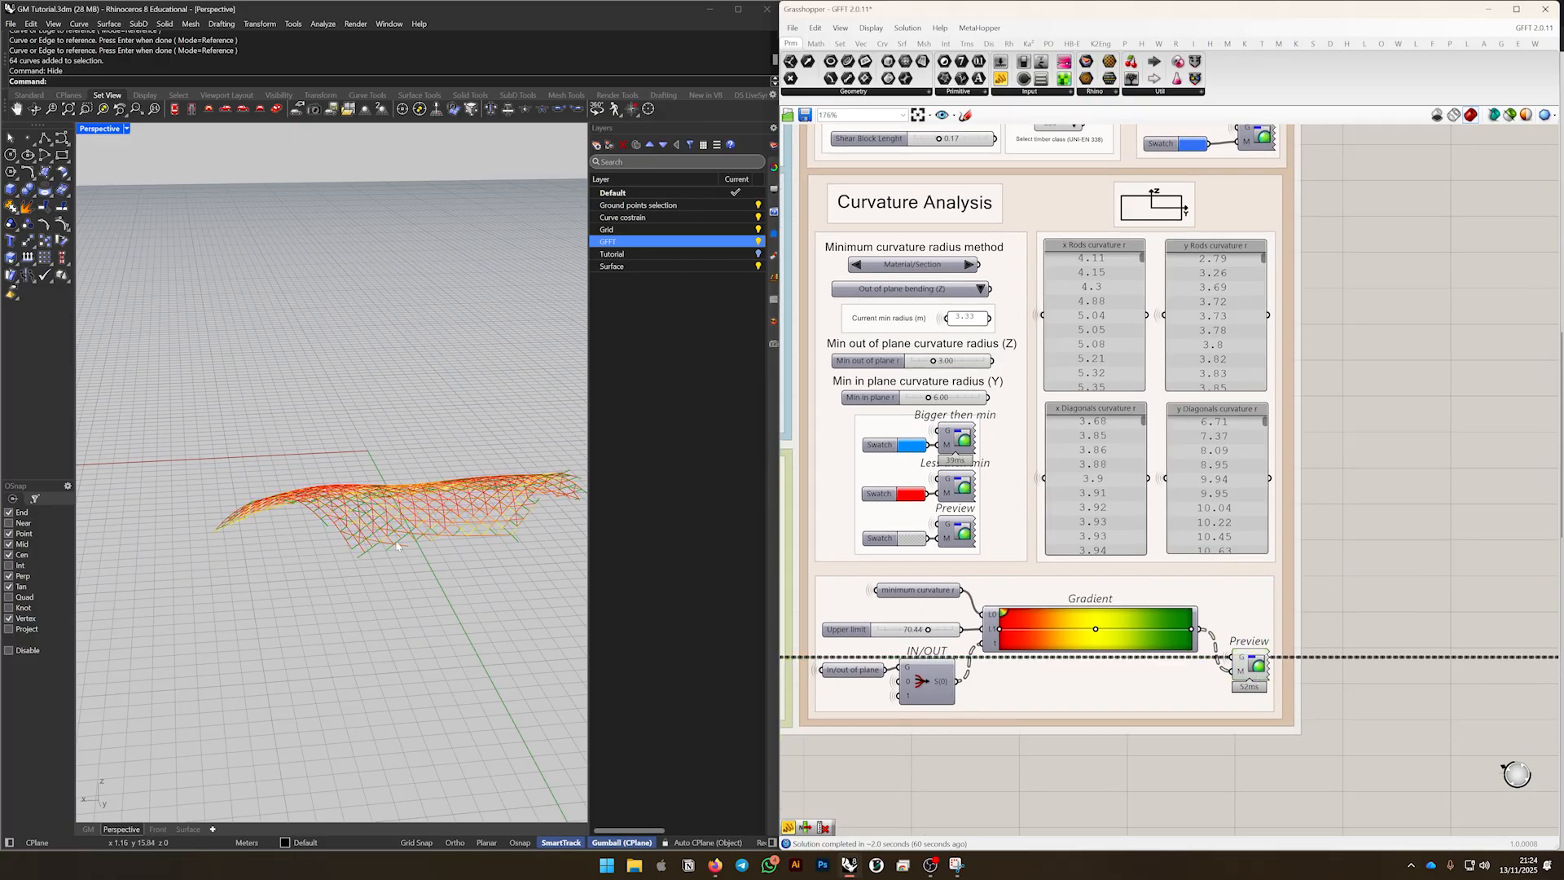
# Lower the gradient's upper limit in stages to about 14.03 and inspect the out-of-plane curvature colours across the gridshell
pyautogui.moveTo(928, 630); pyautogui.dragTo(885, 630)
pyautogui.moveTo(350, 423); pyautogui.dragTo(407, 530, button='right')
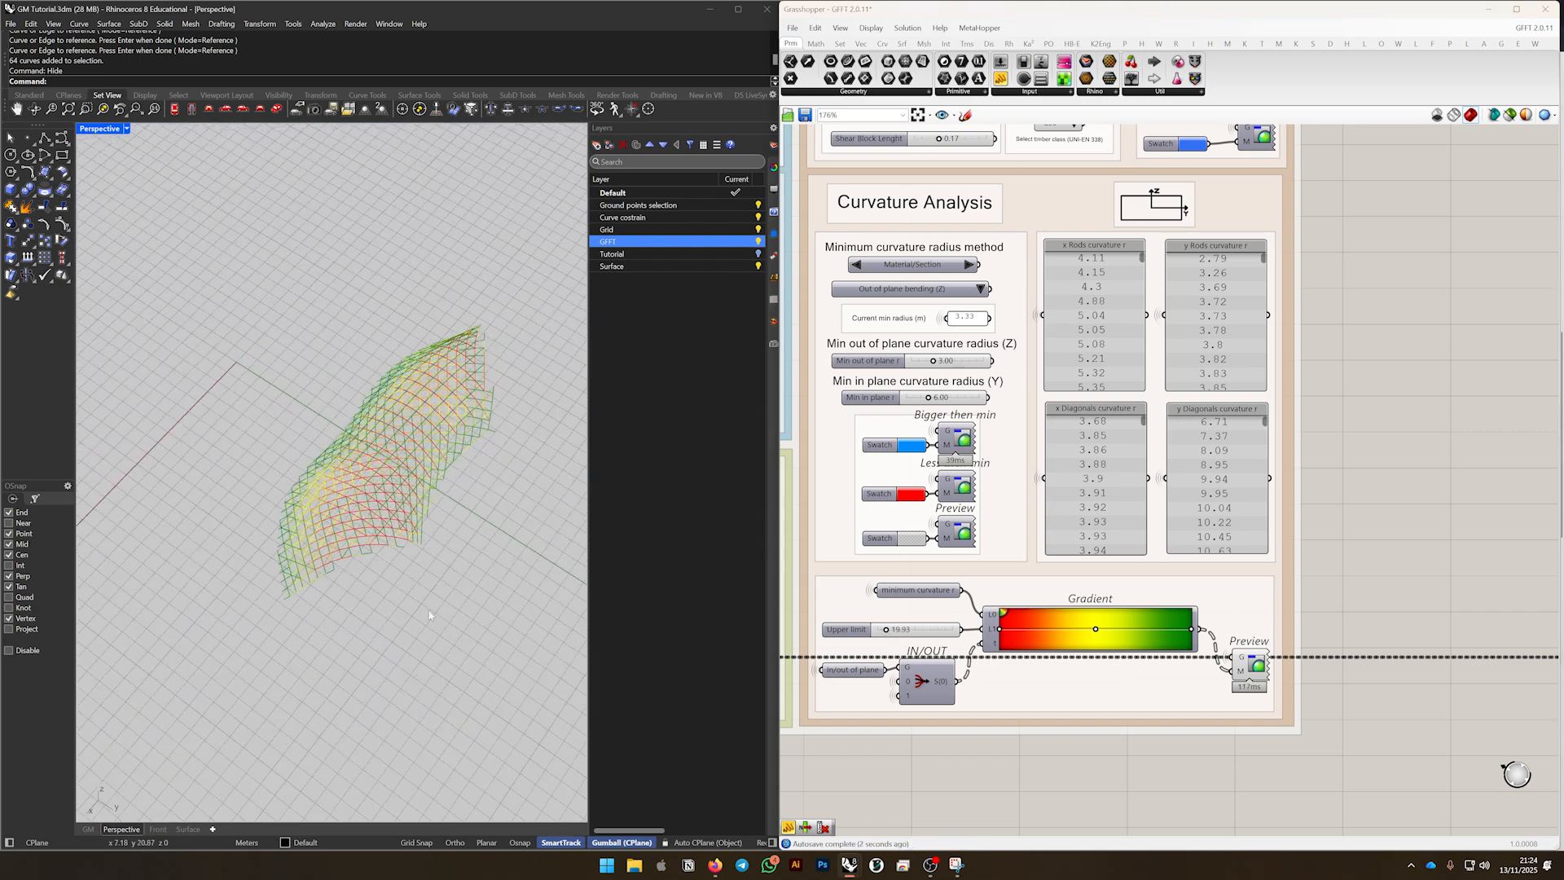
pyautogui.moveTo(310, 502); pyautogui.dragTo(317, 466, button='right')
pyautogui.scroll(4, 367, 505)
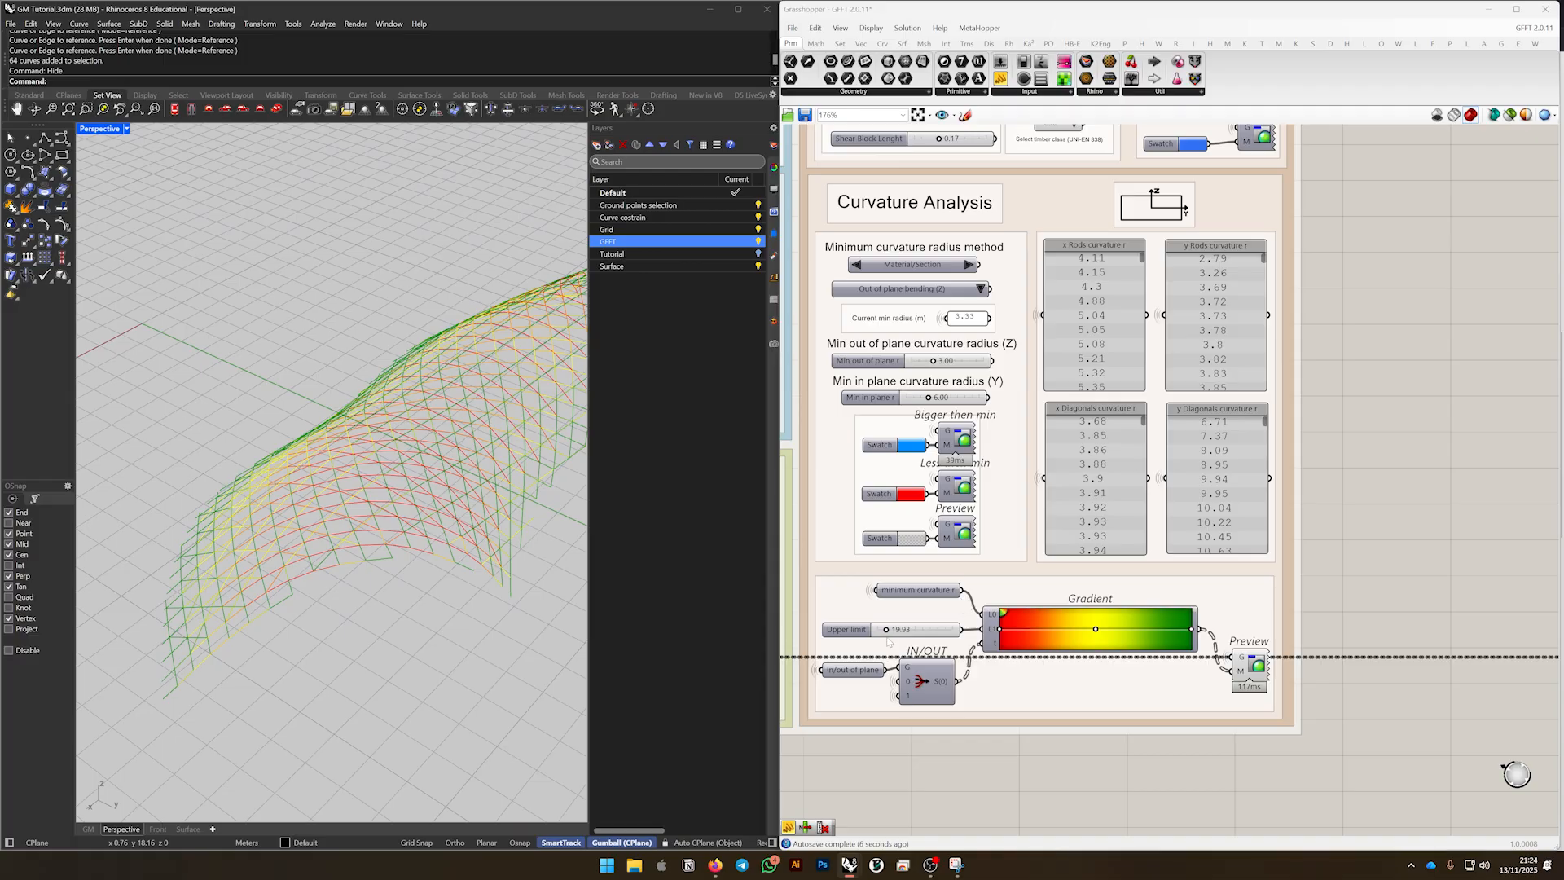
pyautogui.moveTo(885, 630); pyautogui.dragTo(879, 632)
pyautogui.moveTo(293, 466); pyautogui.dragTo(489, 505, button='right')
pyautogui.moveTo(874, 635); pyautogui.dragTo(882, 635)
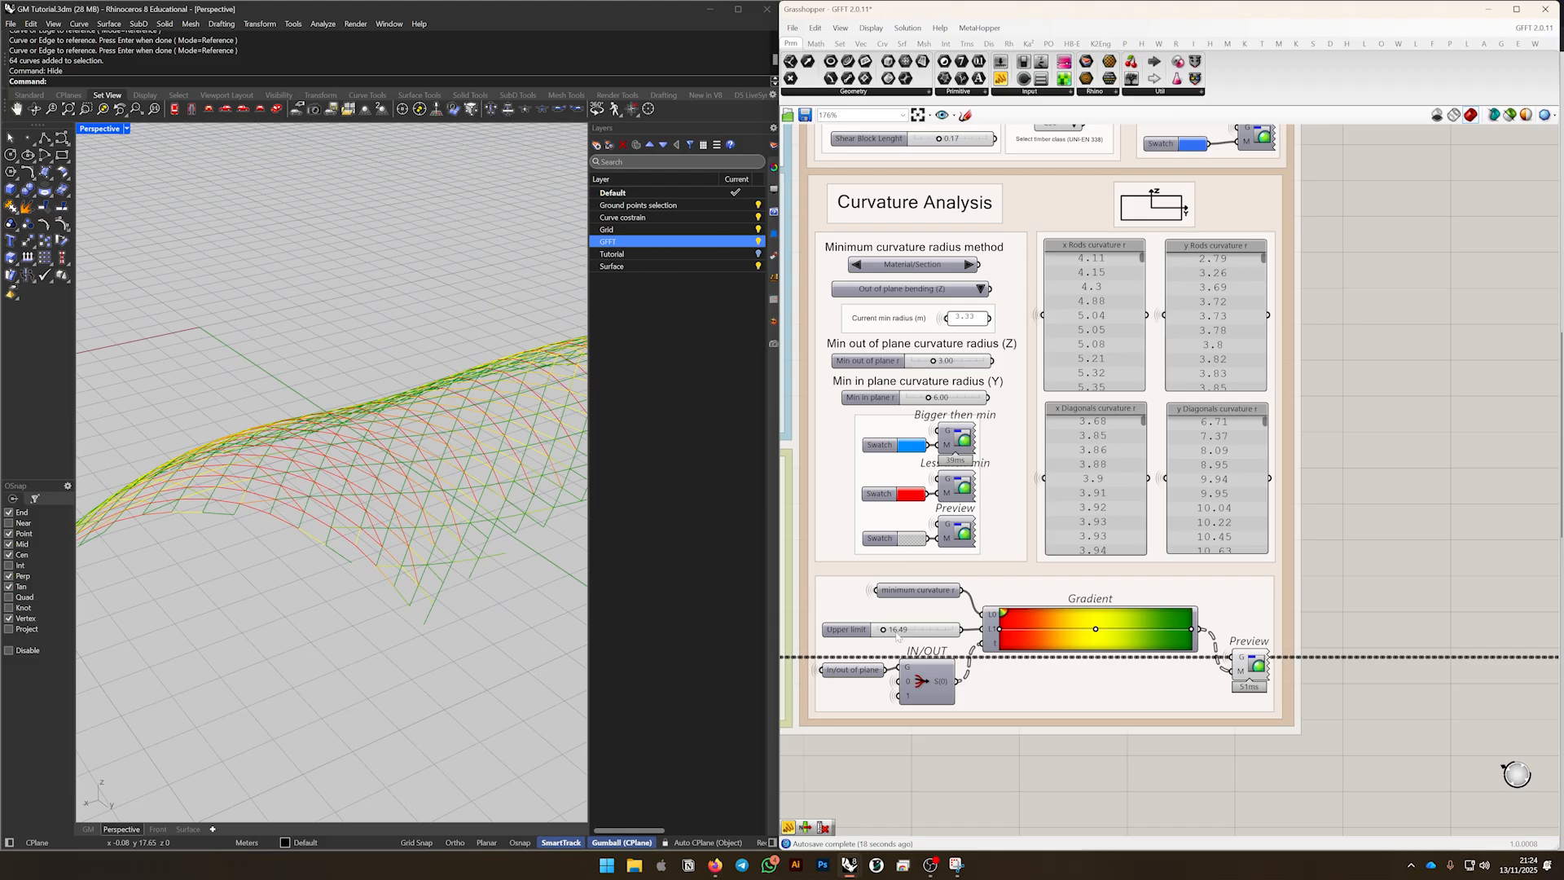
pyautogui.moveTo(326, 488); pyautogui.dragTo(346, 530, button='right')
pyautogui.scroll(-6, 326, 538)
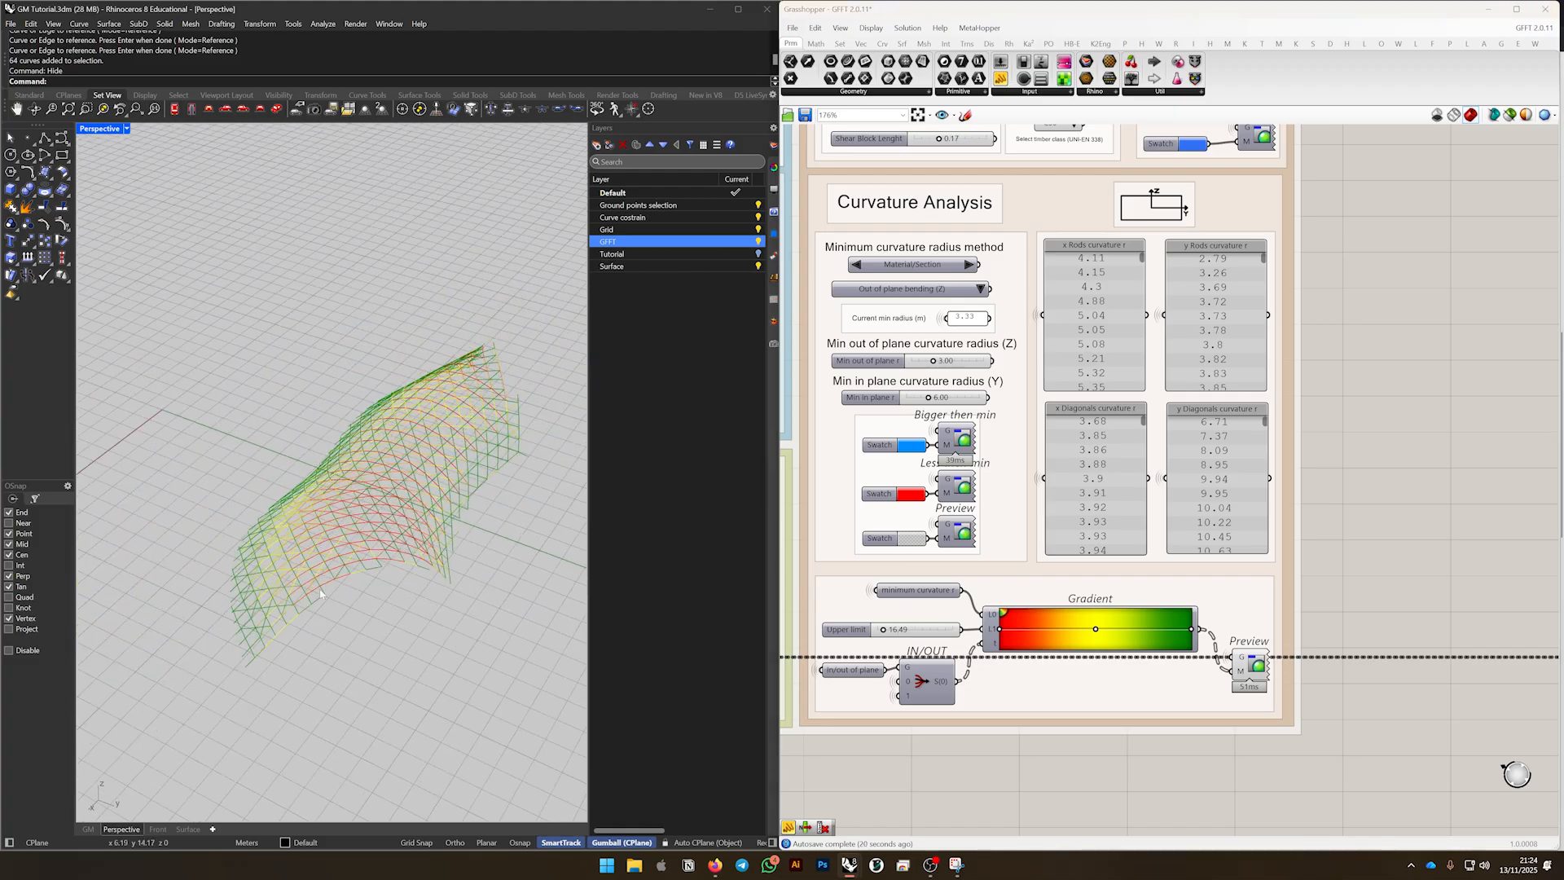
pyautogui.moveTo(253, 546); pyautogui.dragTo(299, 579, button='right')
pyautogui.scroll(3, 299, 579)
pyautogui.moveTo(885, 637); pyautogui.dragTo(885, 631)
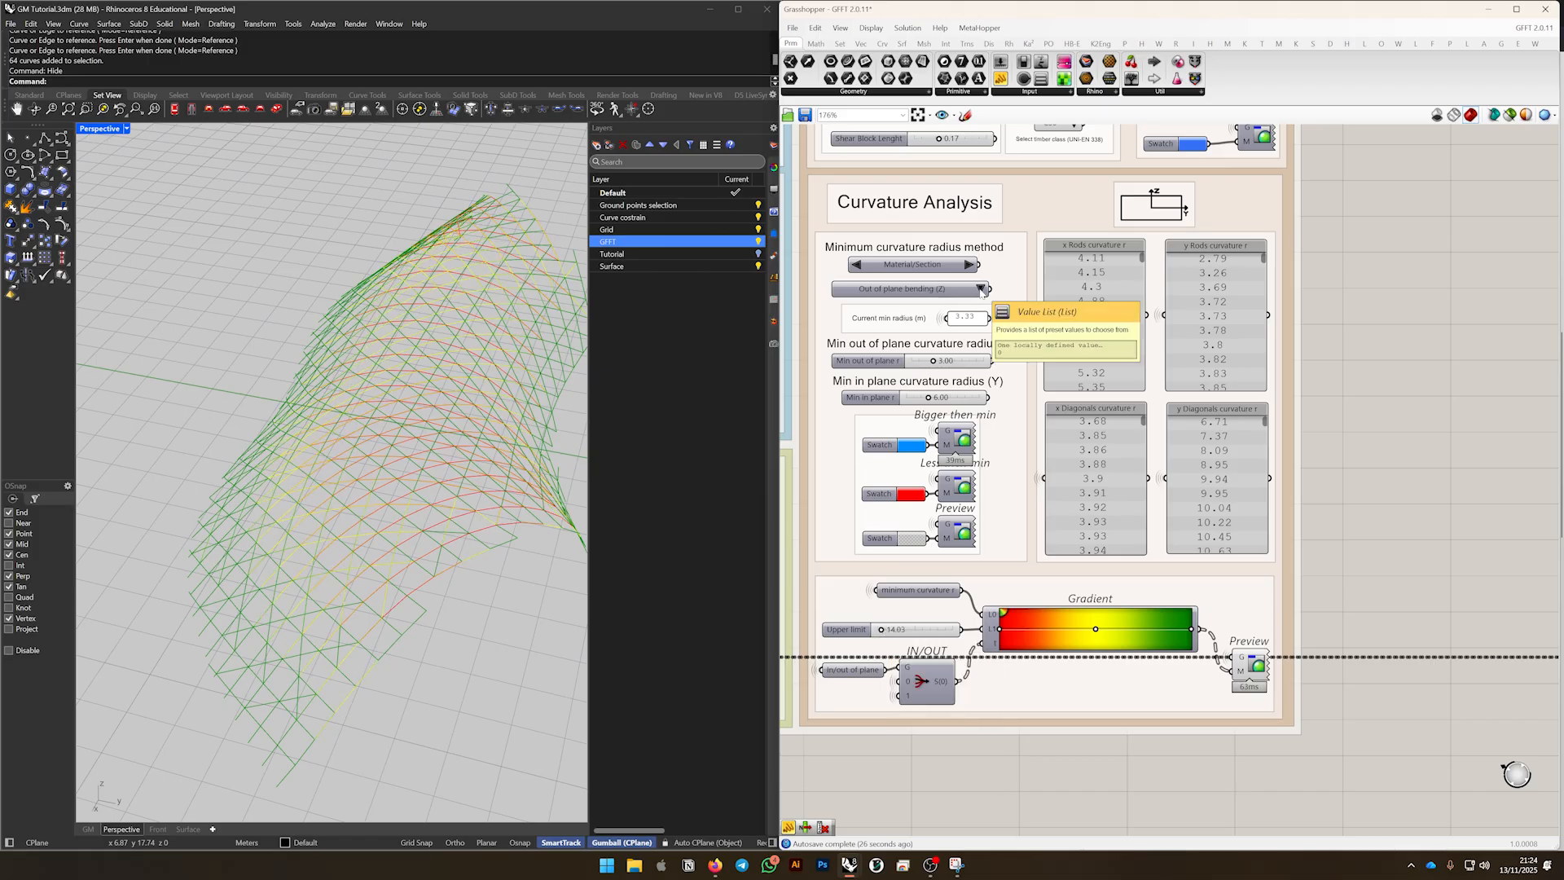
# Switch the analysis to In plane bending (Y), set the gradient's upper limit to about 49.34 and inspect the gridshell's colours
pyautogui.click(981, 289)
pyautogui.click(999, 313)
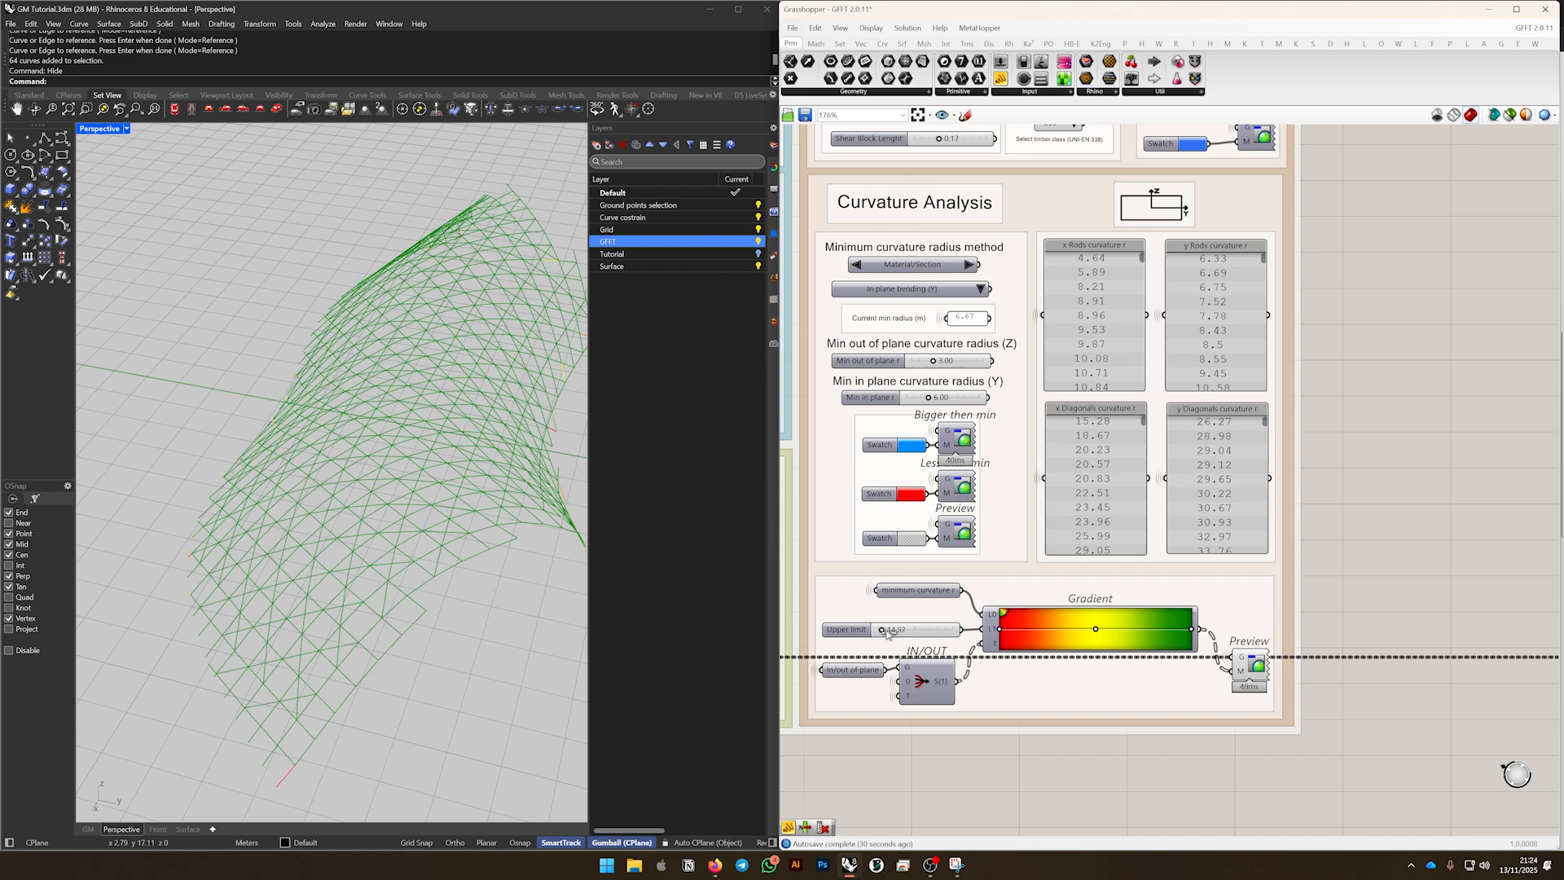
pyautogui.moveTo(889, 634); pyautogui.dragTo(913, 637)
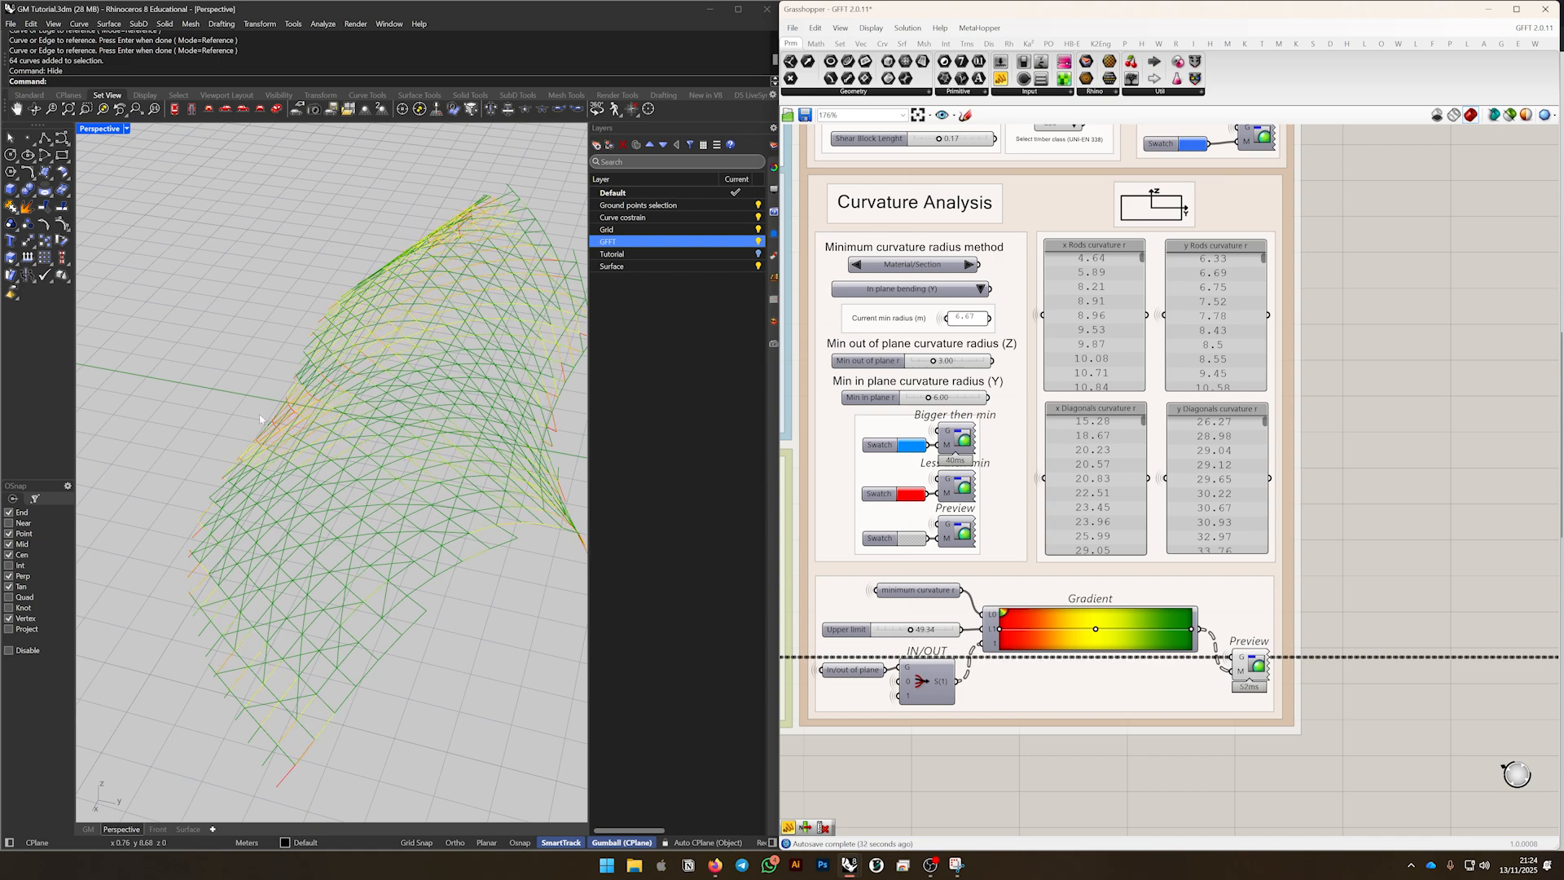
pyautogui.moveTo(155, 448); pyautogui.dragTo(256, 438, button='right')
pyautogui.scroll(-3, 236, 432)
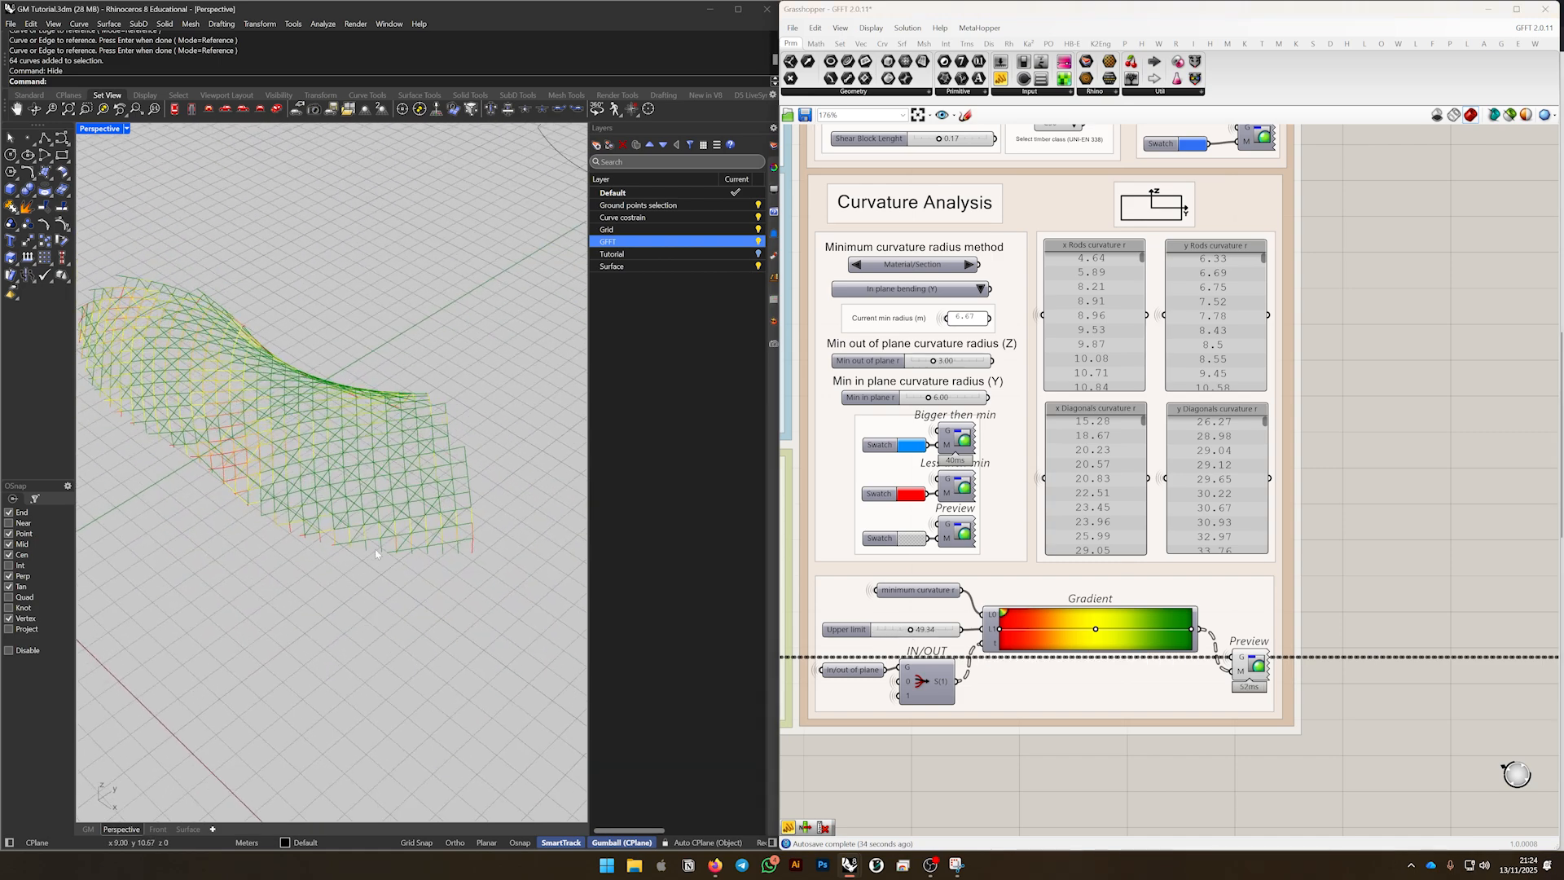
pyautogui.moveTo(376, 554); pyautogui.dragTo(392, 507, button='right')
pyautogui.keyDown('shift'); pyautogui.moveTo(509, 471); pyautogui.dragTo(446, 537, button='right'); pyautogui.keyUp('shift')
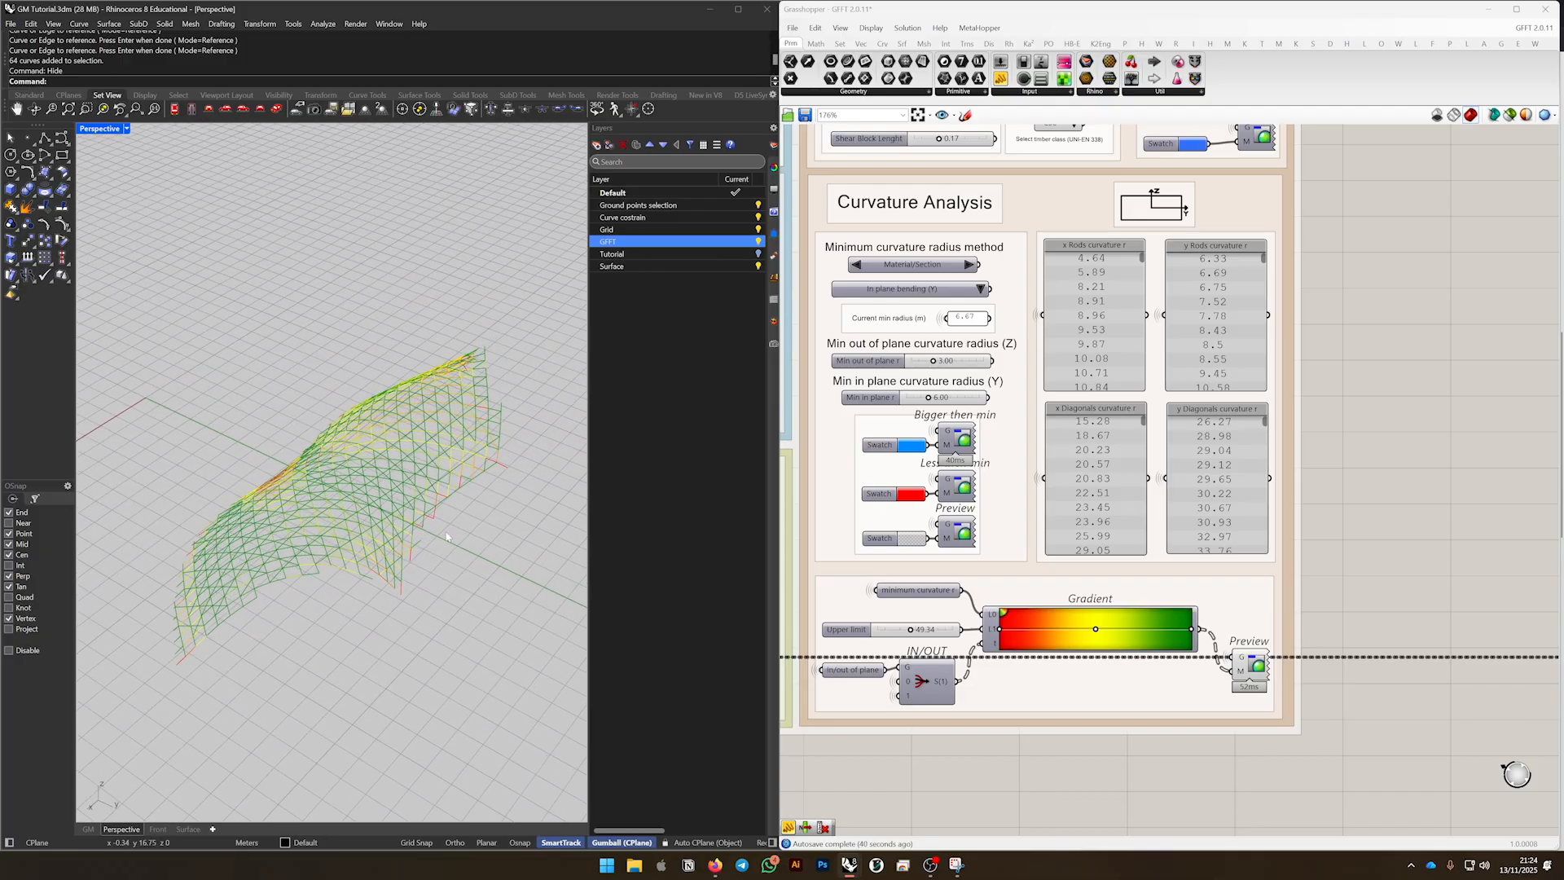
# Turn off the preview of the Gradient section's curvature preview component
pyautogui.click(1240, 669)
pyautogui.rightClick(1397, 458)
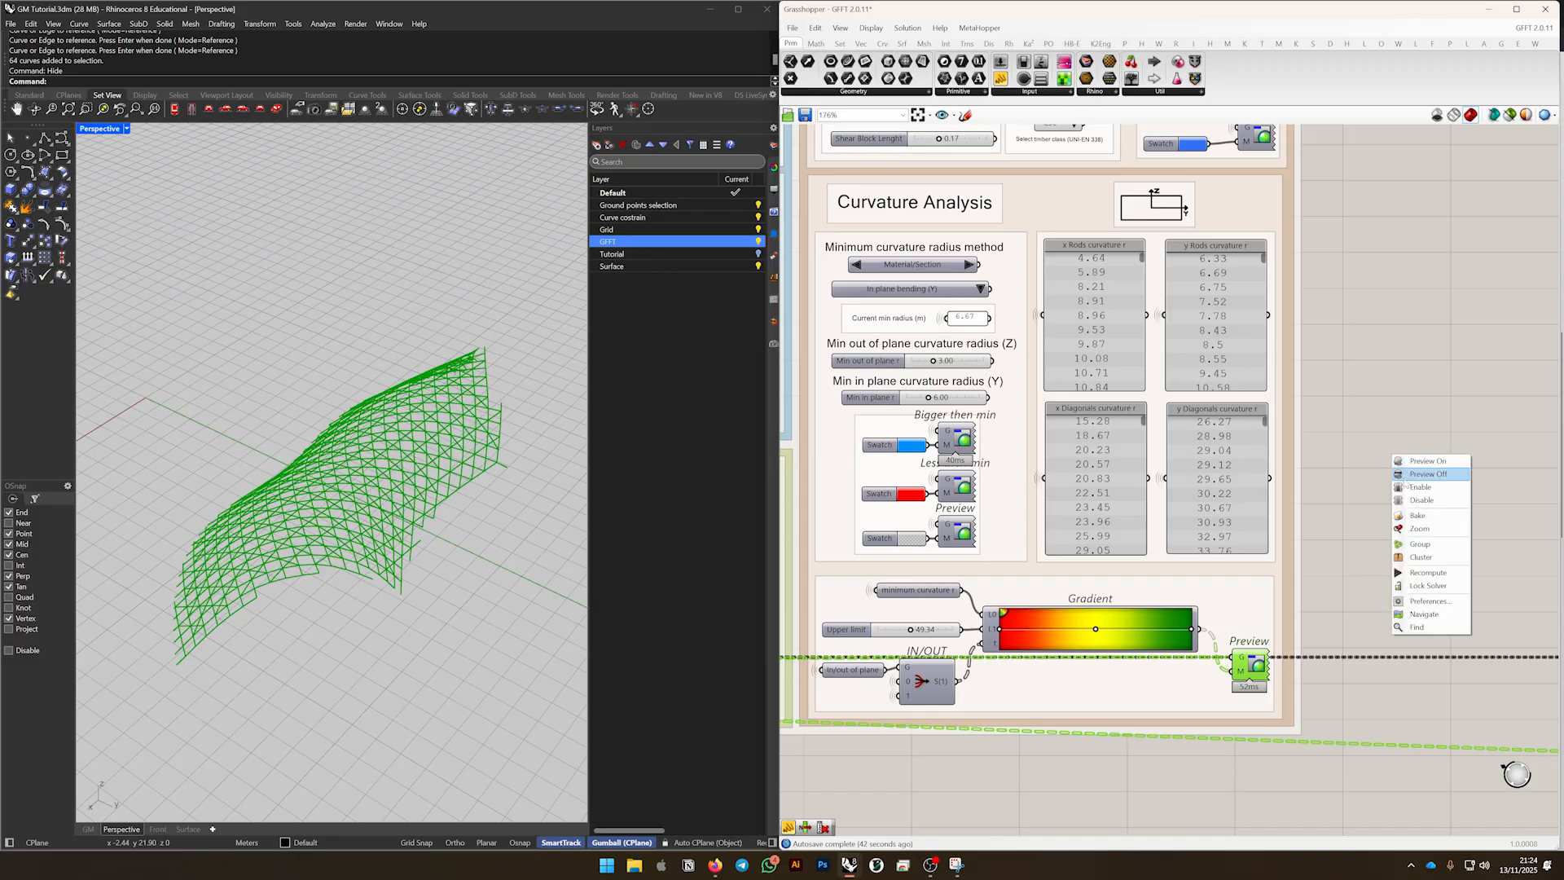
pyautogui.click(1403, 464)
pyautogui.click(1402, 458)
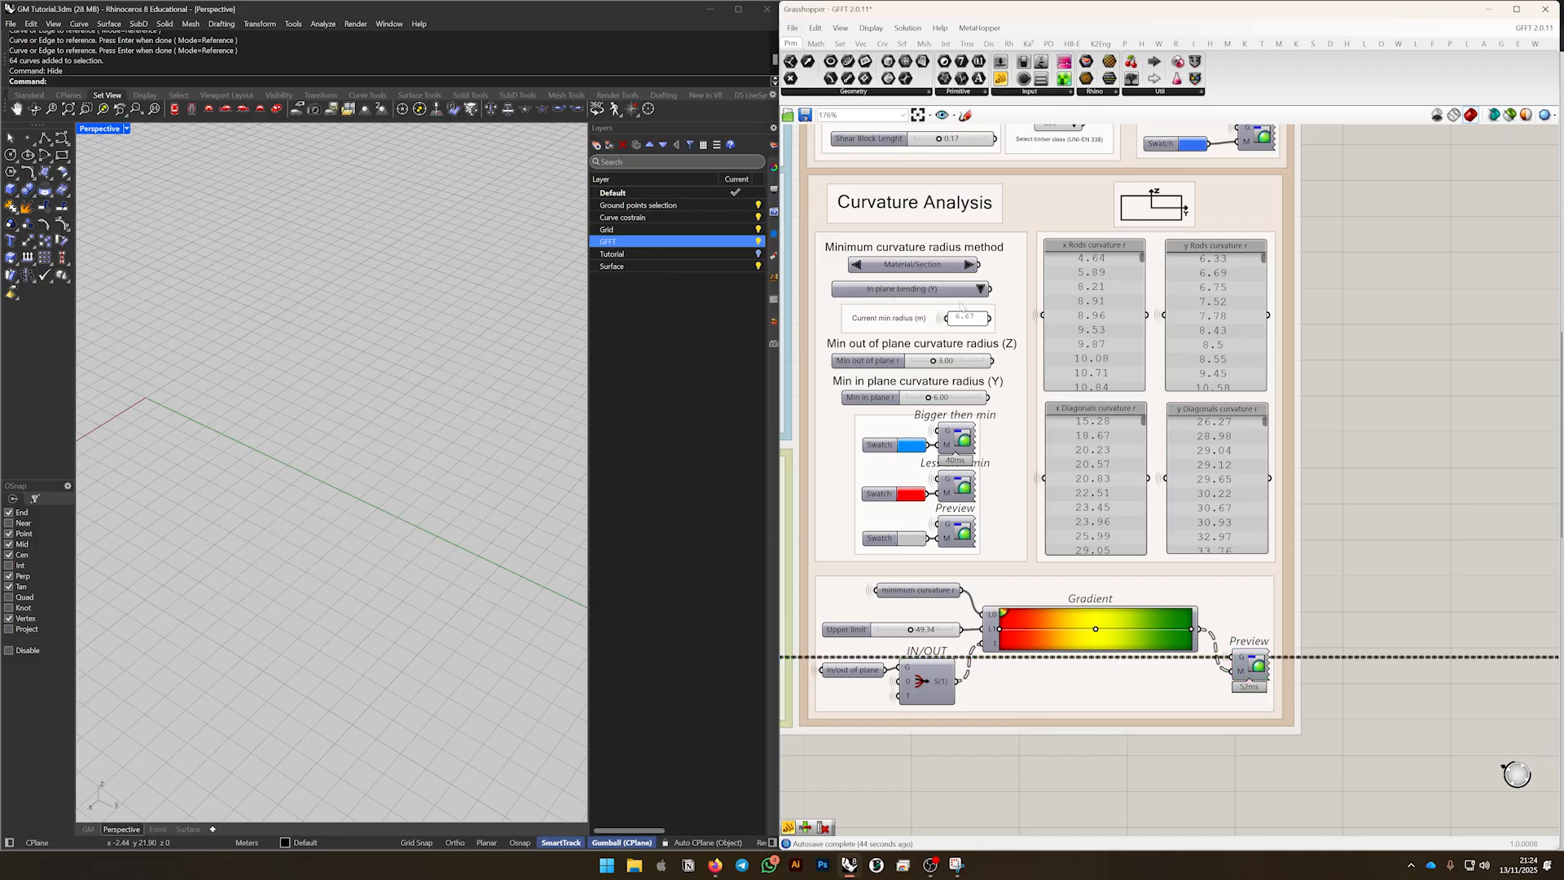
# Turn on the preview of the four Main grid and Diagonal 3D Rods components
pyautogui.scroll(-4, 1100, 538)
pyautogui.moveTo(1093, 506); pyautogui.dragTo(1088, 539, button='right')
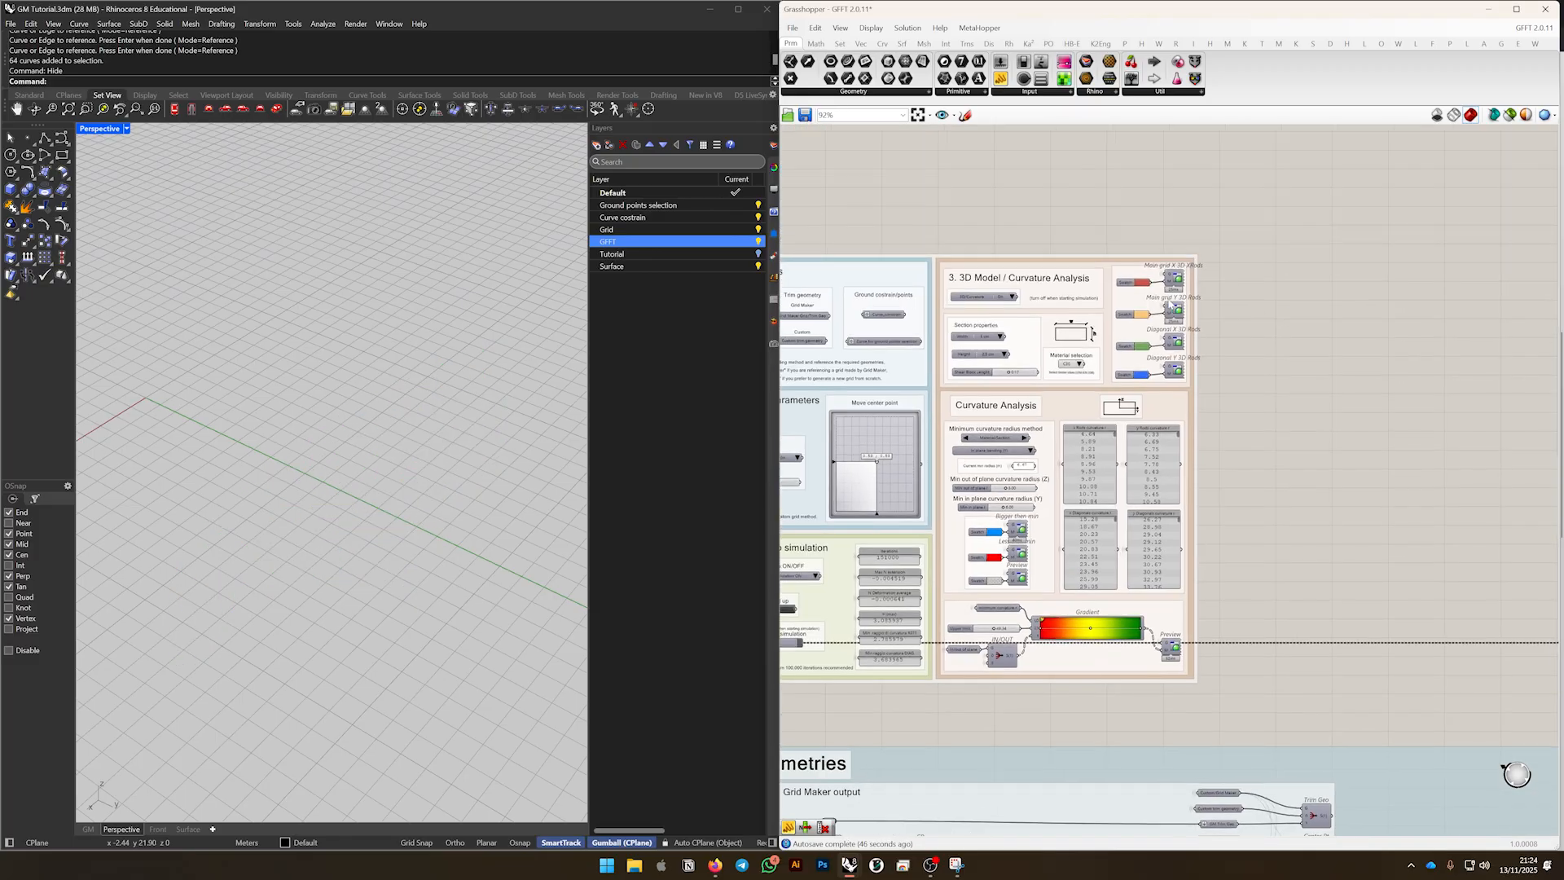
pyautogui.scroll(3, 1163, 290)
pyautogui.moveTo(1154, 202); pyautogui.dragTo(1236, 440)
pyautogui.rightClick(1307, 337)
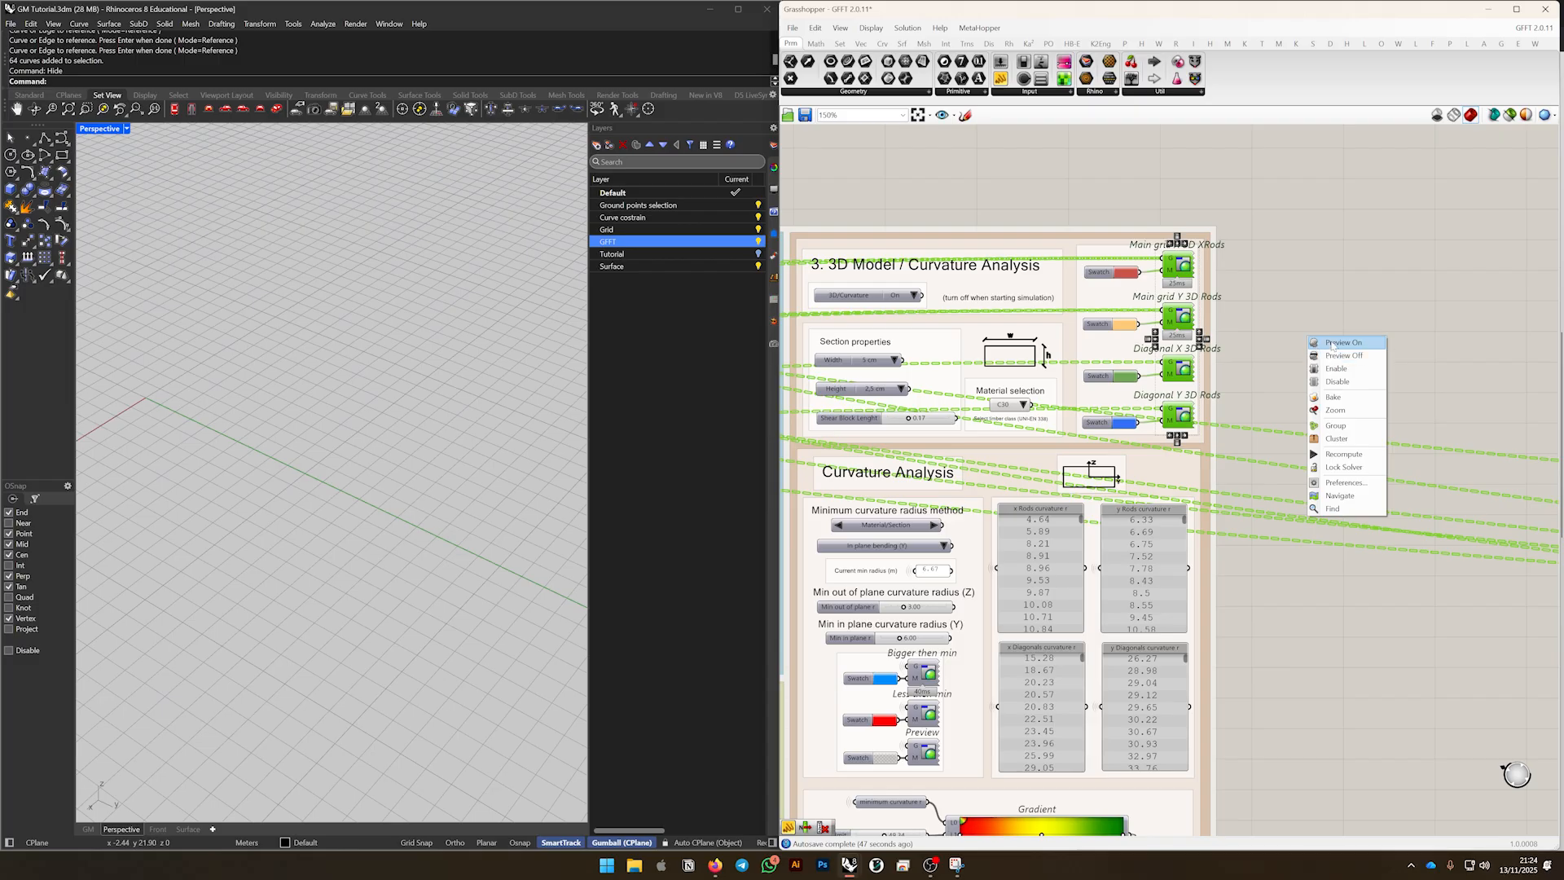
pyautogui.click(1307, 366)
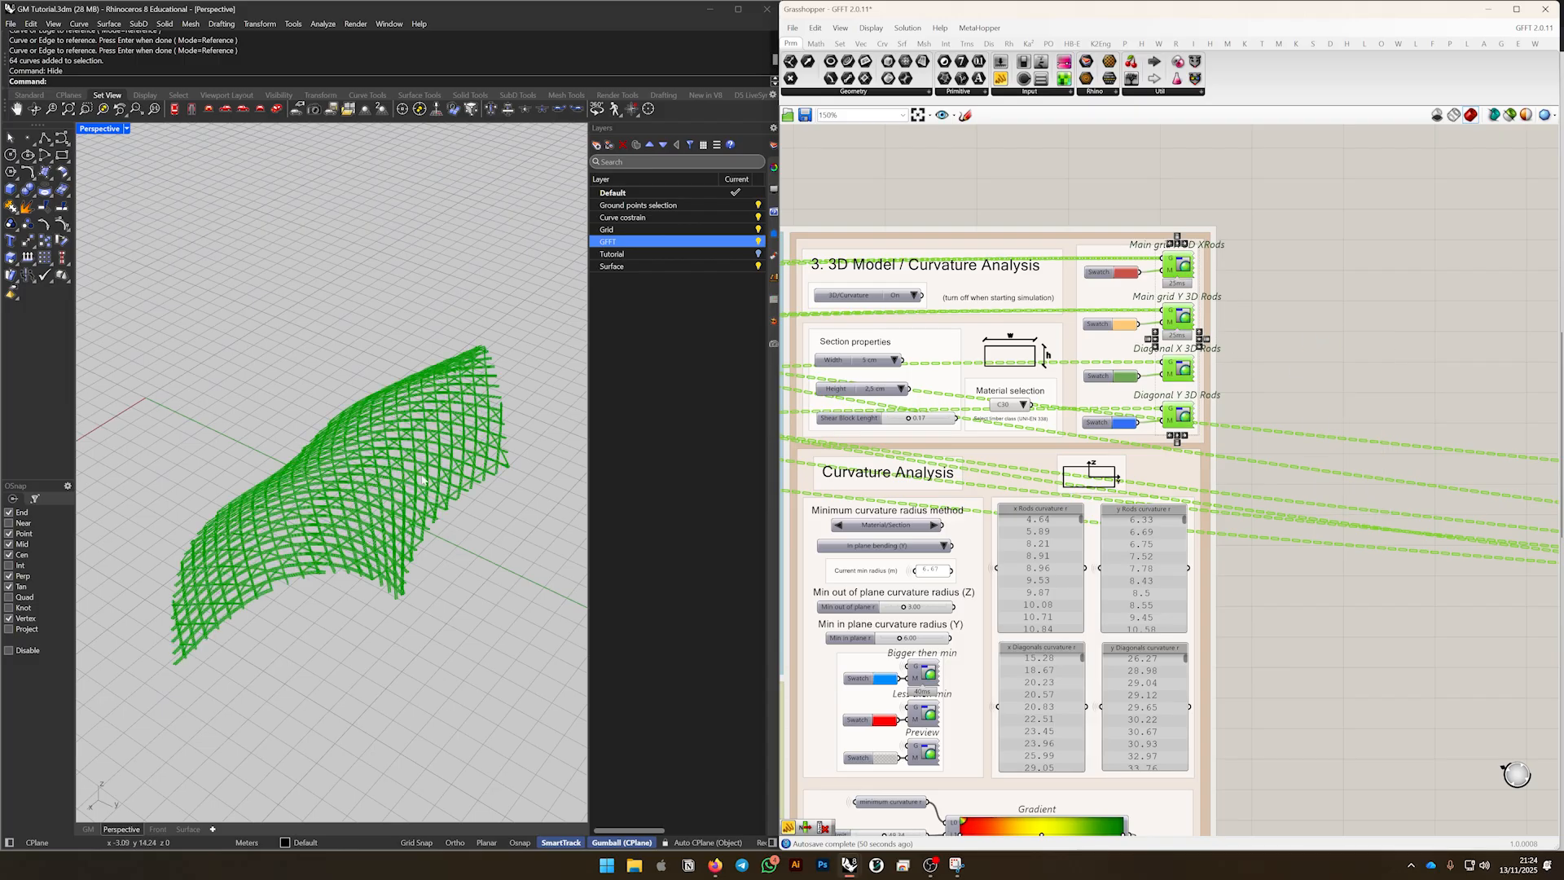
# Bake the Main grid X, Main grid Y, Diagonal X and Diagonal Y 3D rods into Rhino
pyautogui.scroll(-4, 416, 460)
pyautogui.click(914, 476)
pyautogui.moveTo(1139, 211); pyautogui.dragTo(1232, 464)
pyautogui.rightClick(1289, 254)
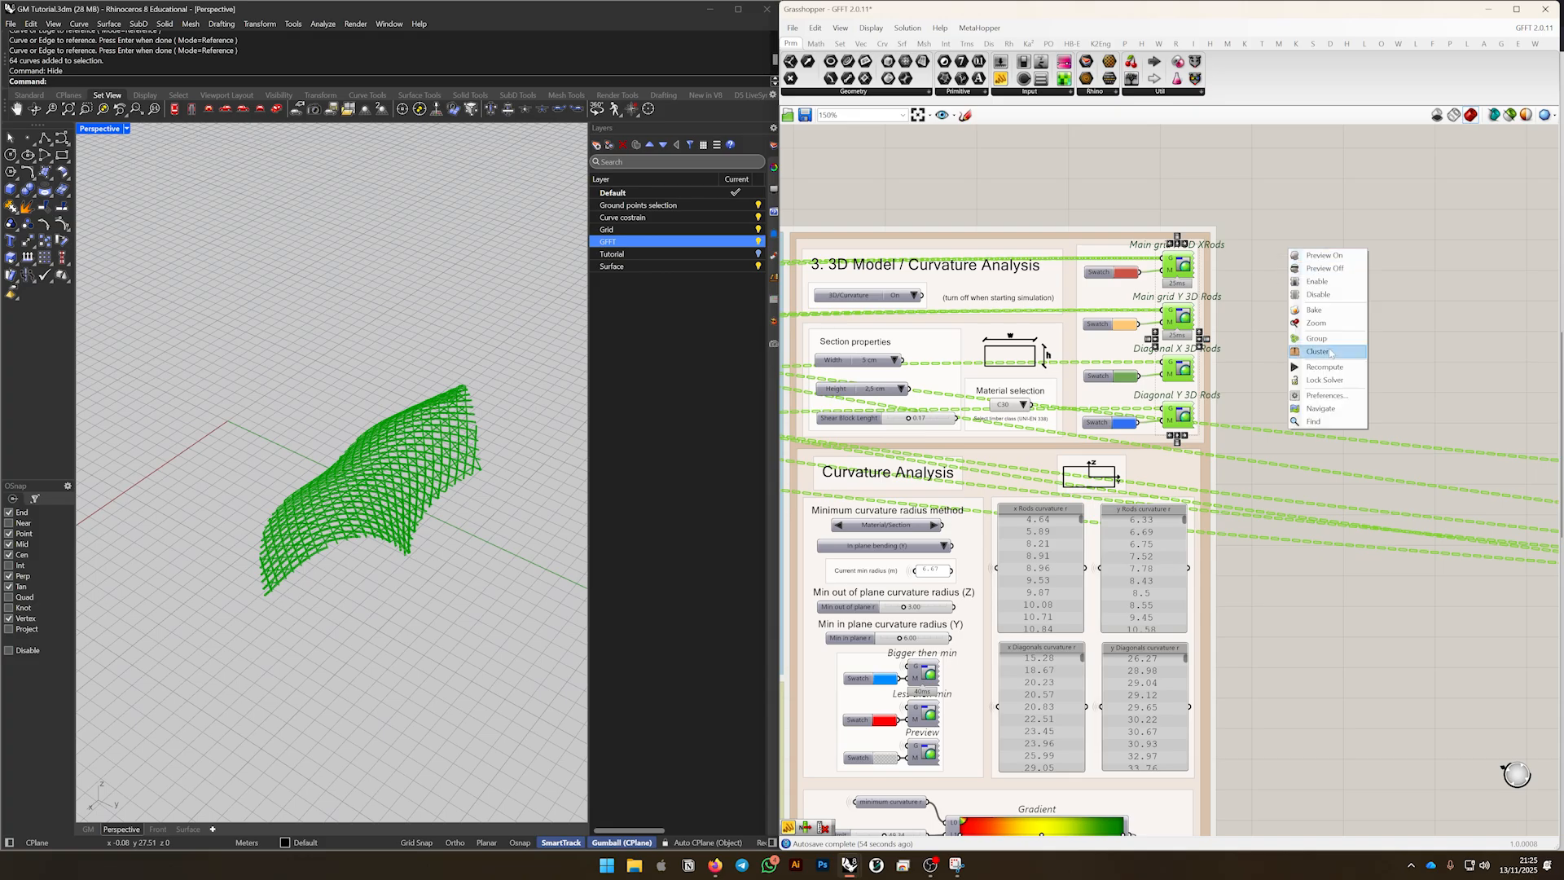
pyautogui.click(1316, 311)
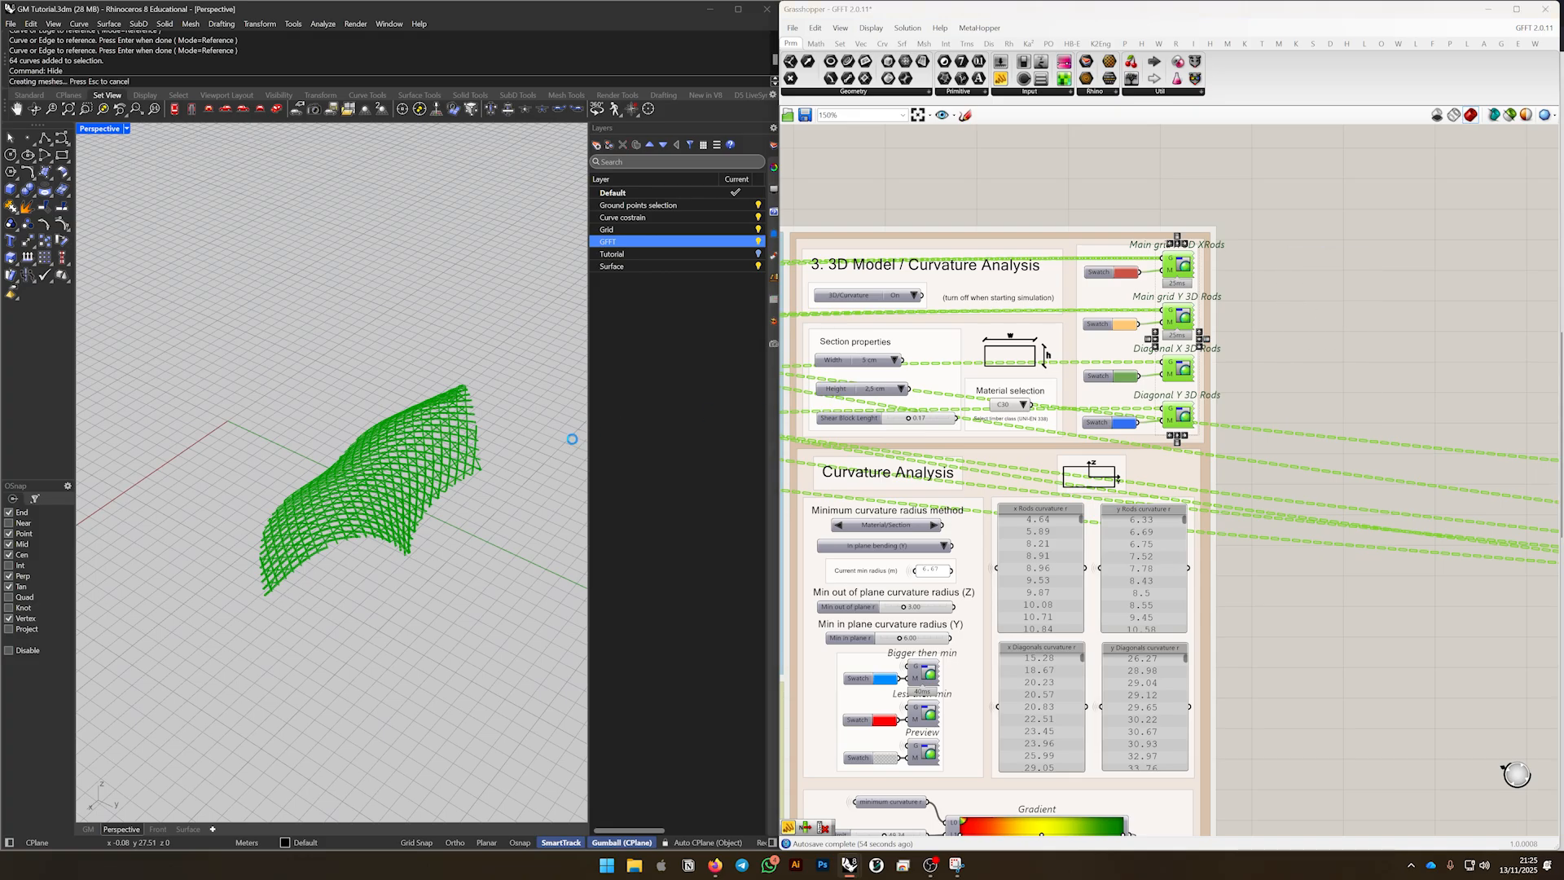
pyautogui.moveTo(536, 487); pyautogui.dragTo(460, 507, button='right')
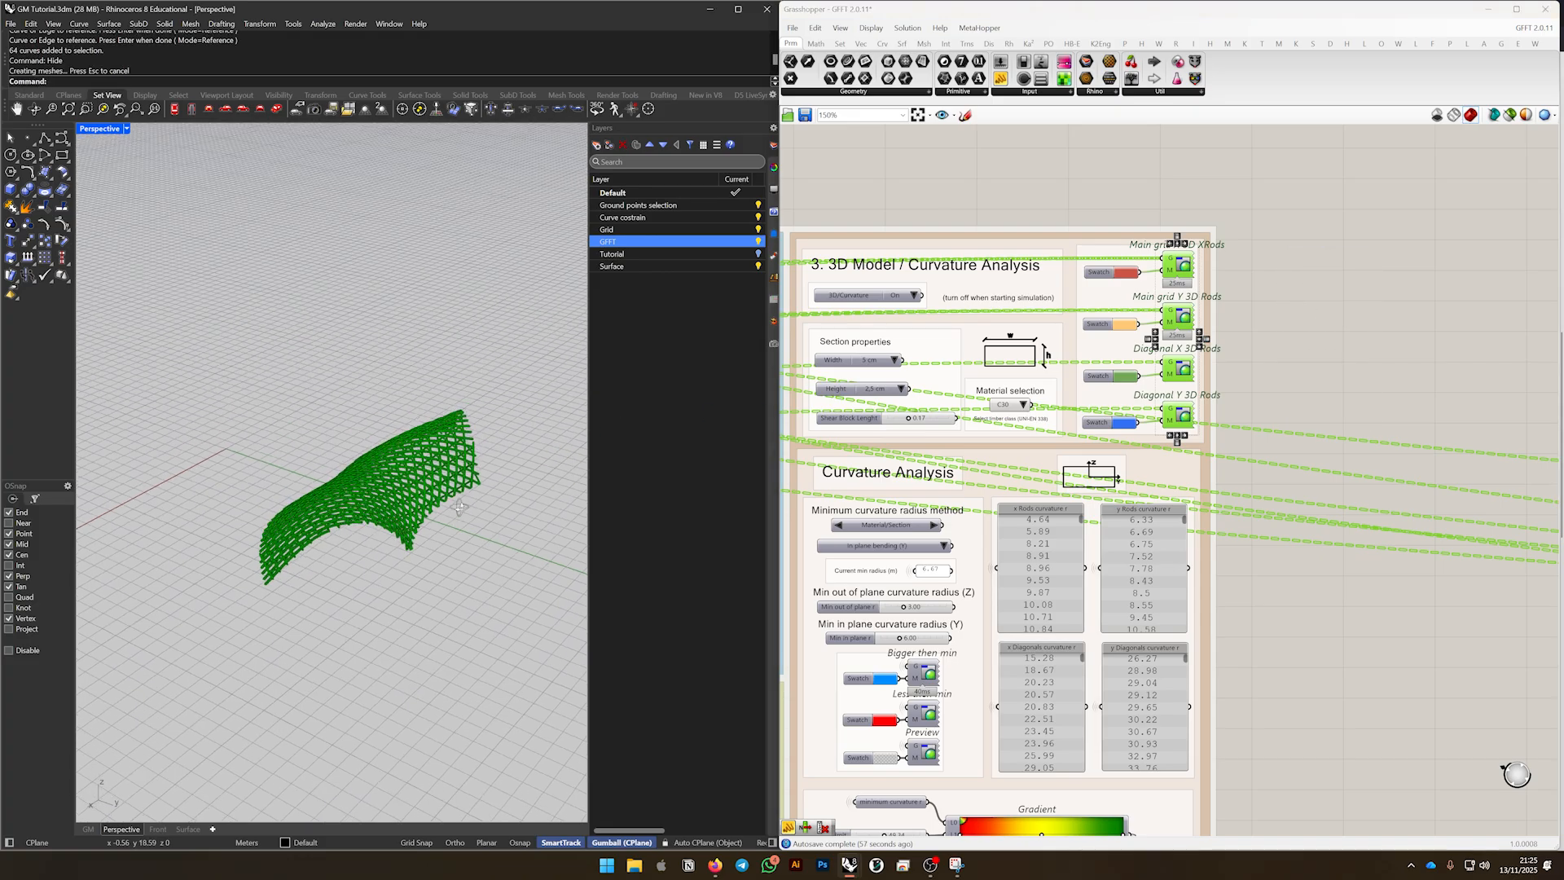
# Deselect the rod components and disable all Grasshopper preview geometry so only the baked rods are drawn
pyautogui.click(1267, 230)
pyautogui.scroll(5, 293, 554)
pyautogui.moveTo(294, 554); pyautogui.dragTo(419, 495, button='right')
pyautogui.scroll(5, 467, 464)
pyautogui.scroll(-2, 419, 495)
pyautogui.click(1438, 117)
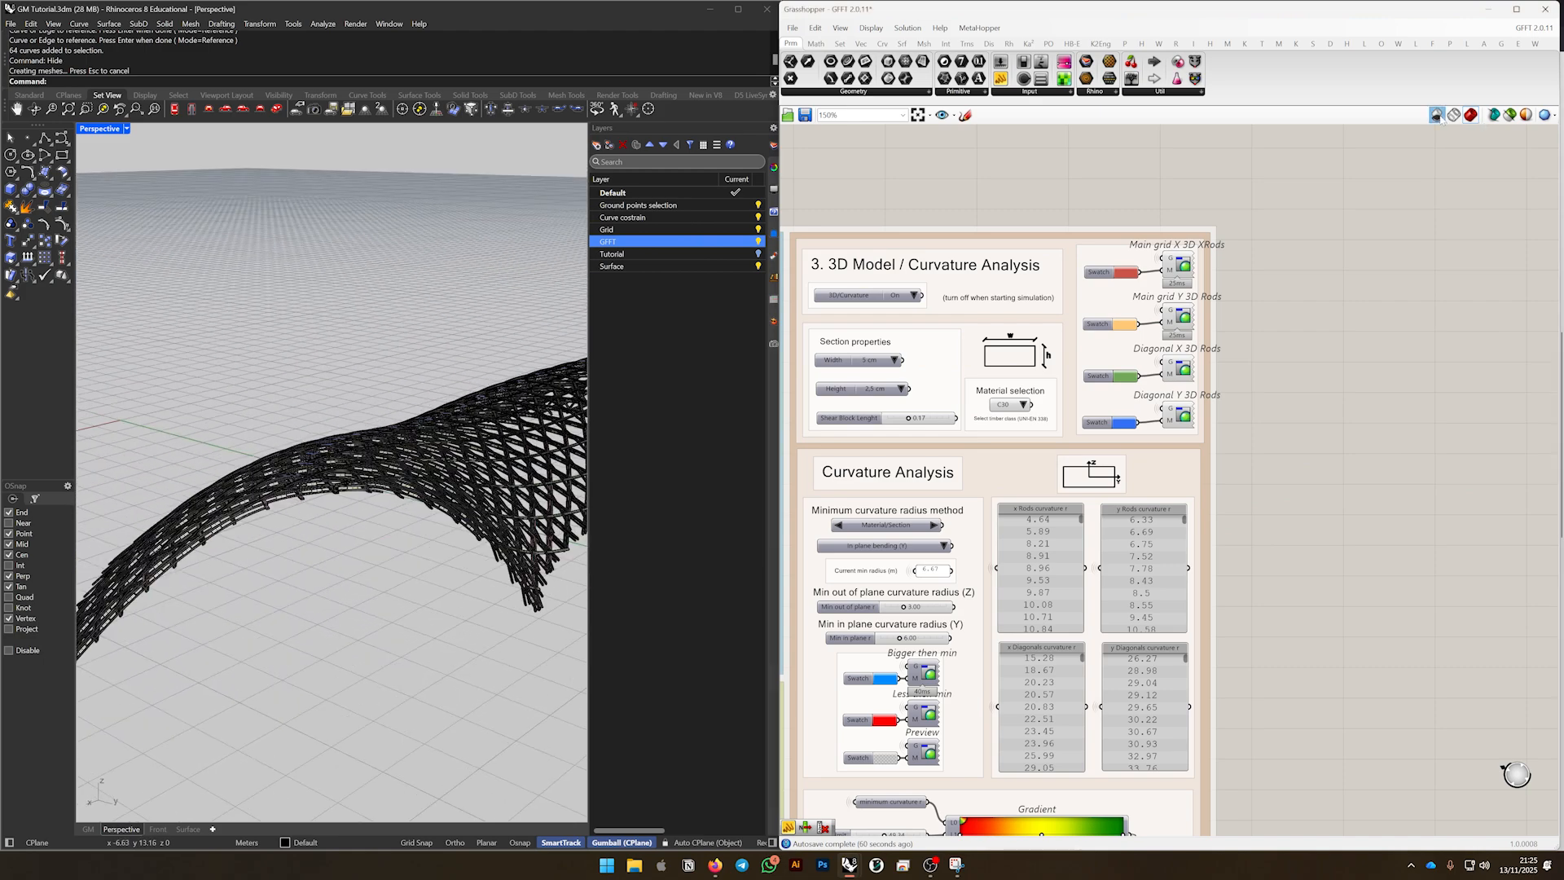
# Set the Perspective viewport to Rendered display mode and inspect the baked gridshell's coloured rods
pyautogui.click(127, 130)
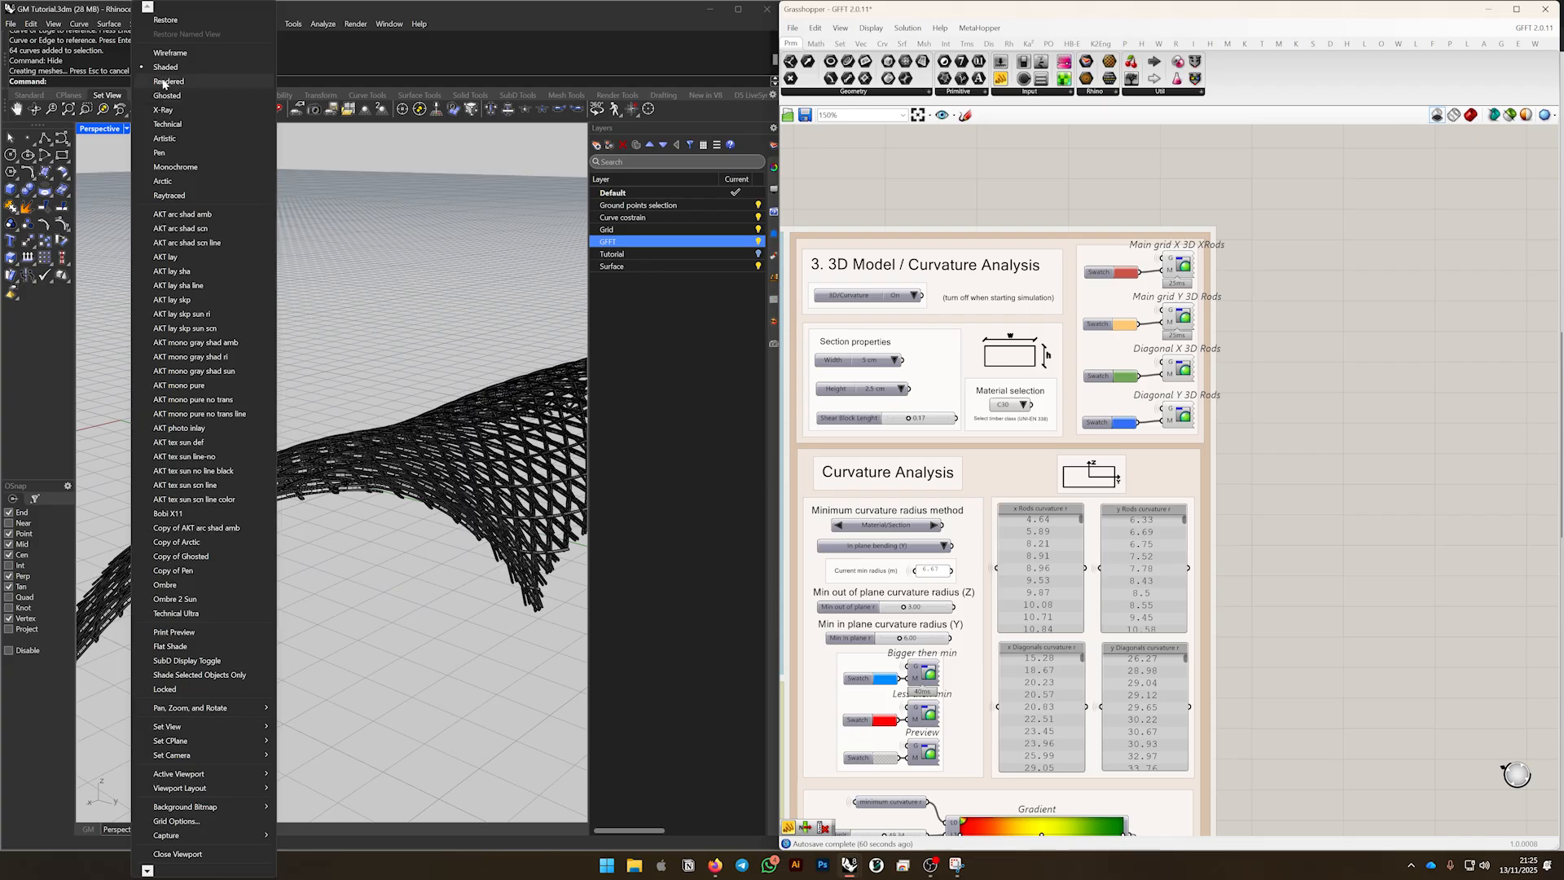
pyautogui.click(166, 83)
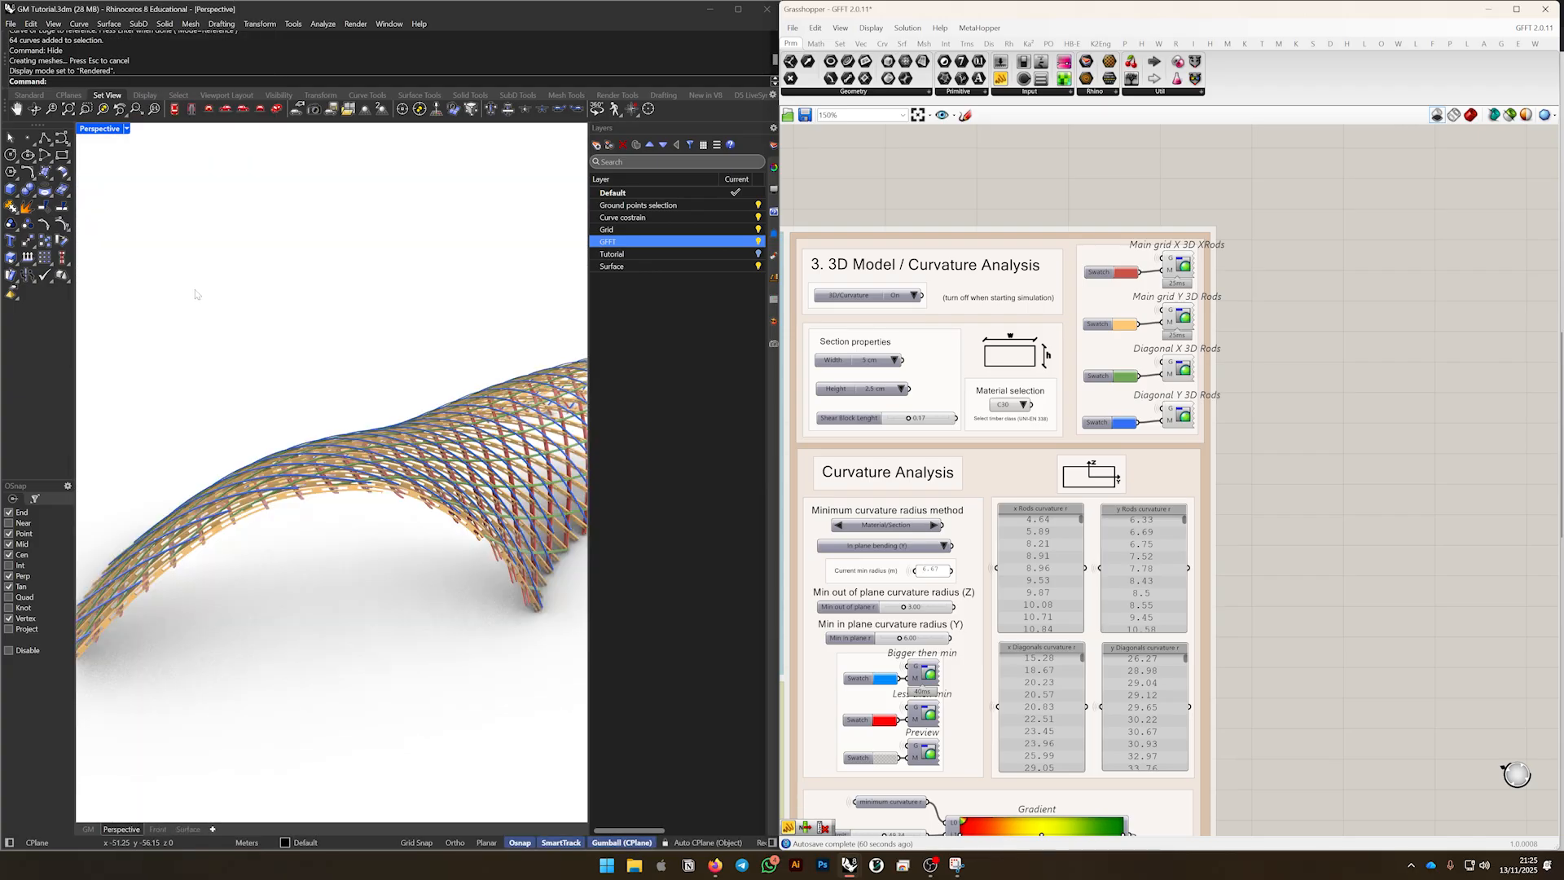
pyautogui.scroll(-4, 242, 440)
pyautogui.moveTo(269, 489); pyautogui.dragTo(463, 442, button='right')
pyautogui.scroll(8, 399, 496)
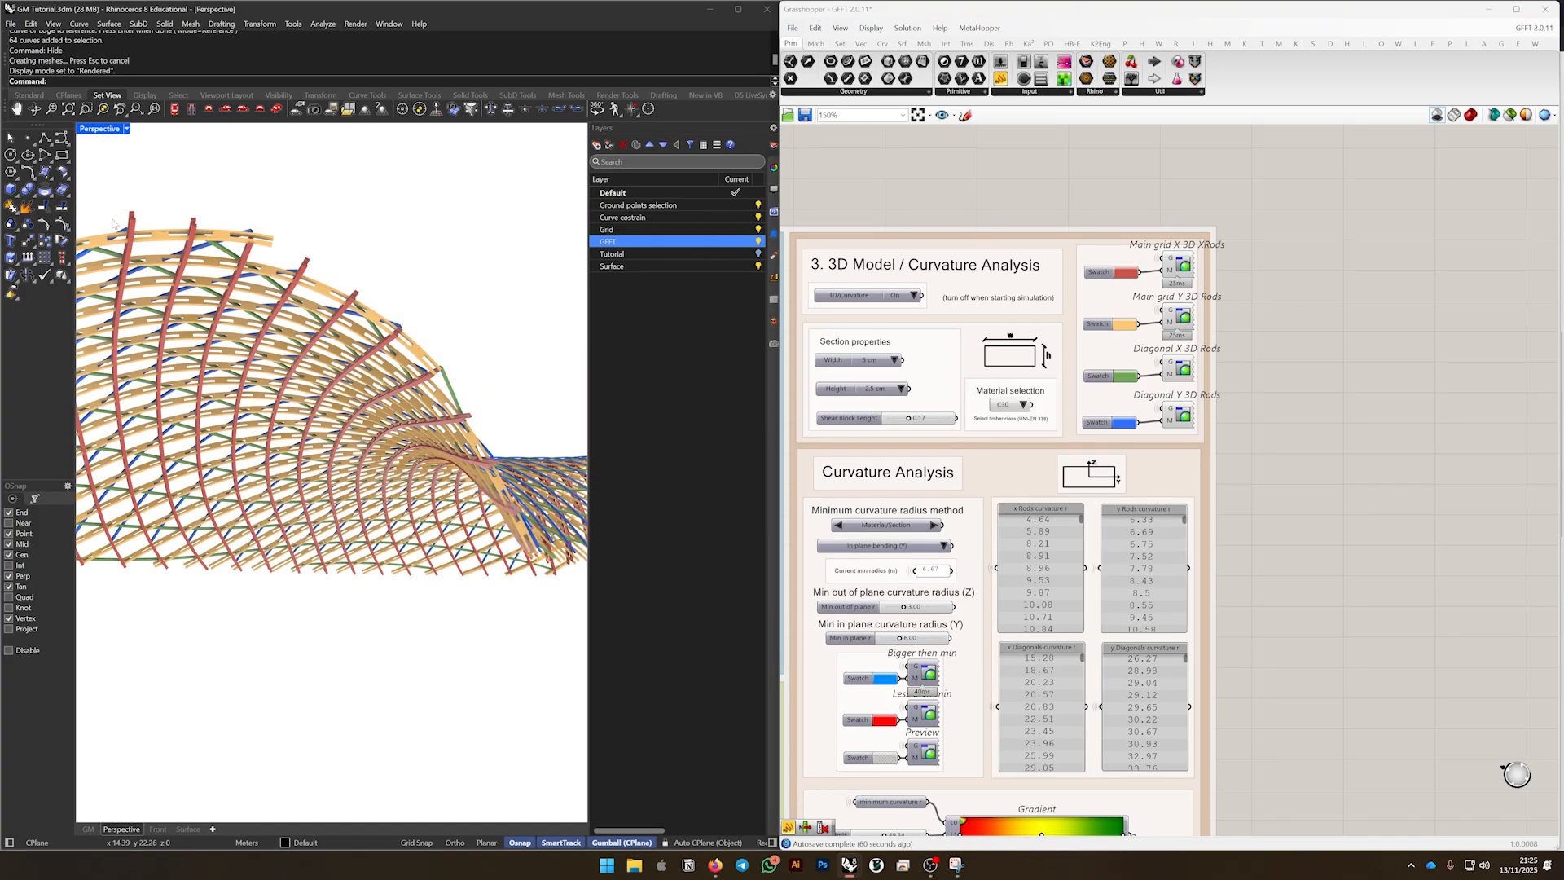
# Switch the Perspective viewport to Monochrome display mode and inspect the rods and shear blocks from inside the gridshell
pyautogui.click(123, 127)
pyautogui.click(216, 167)
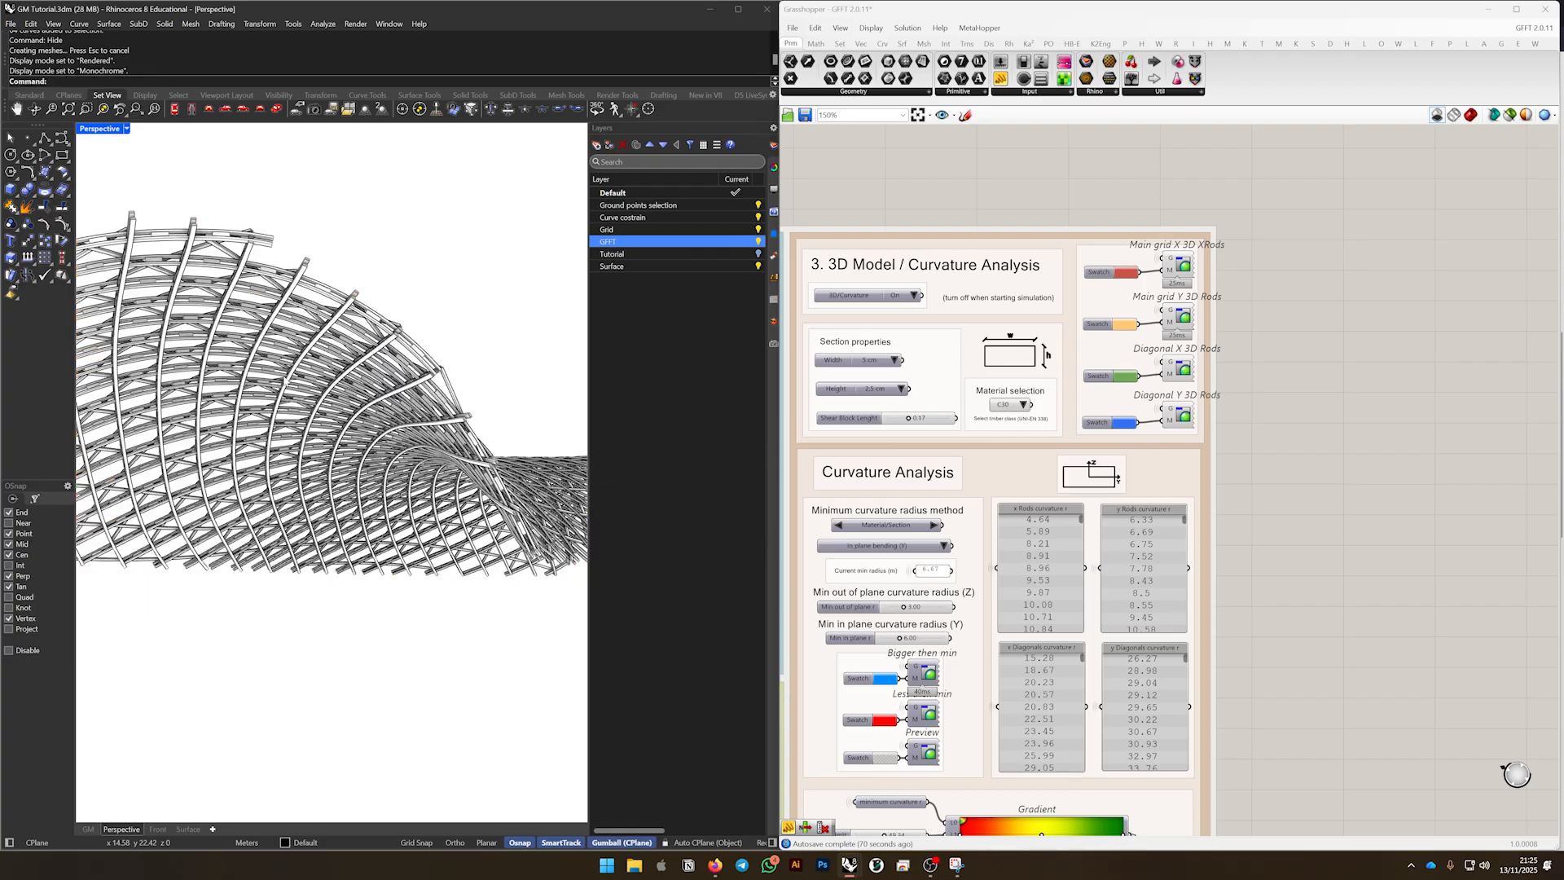
pyautogui.moveTo(285, 380); pyautogui.dragTo(444, 407, button='right')
pyautogui.scroll(5, 342, 432)
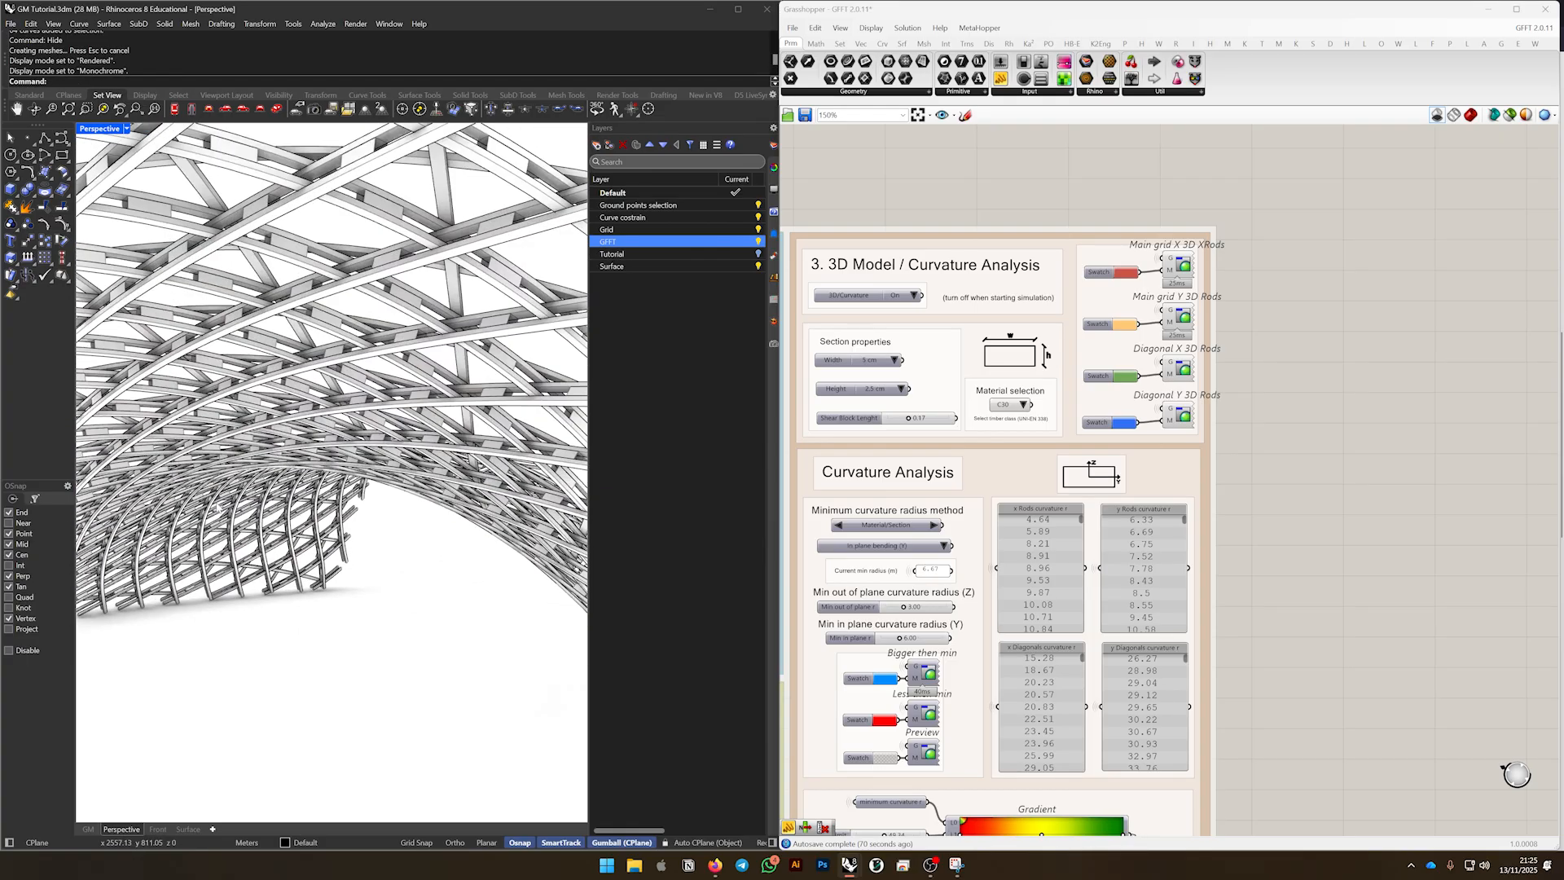
pyautogui.scroll(8, 367, 509)
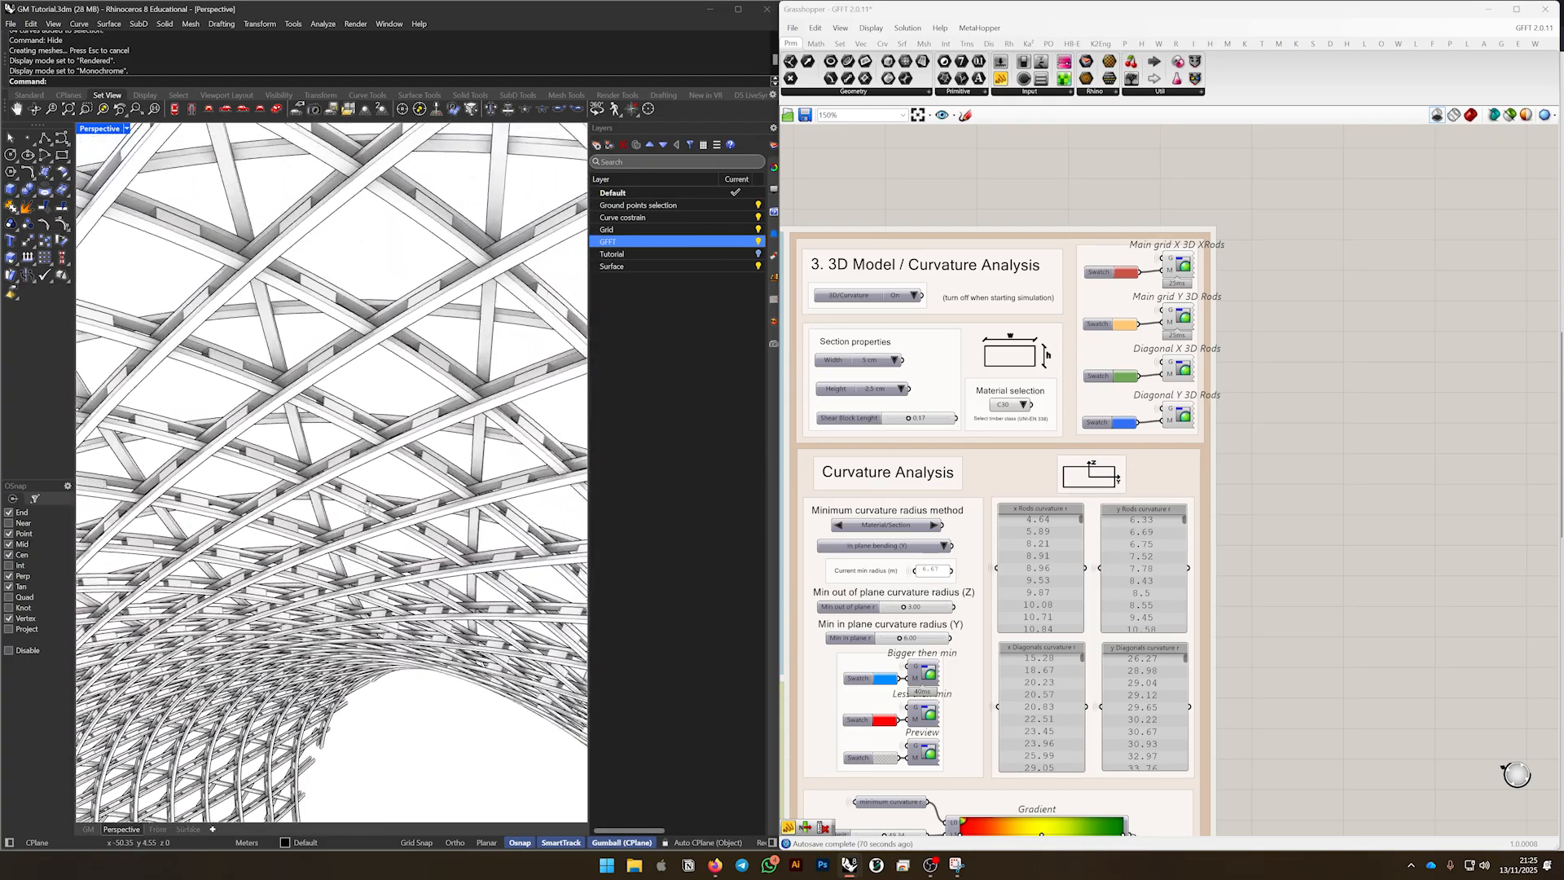
pyautogui.moveTo(367, 508)
pyautogui.mouseDown(button='right')
pyautogui.moveTo(354, 507)
pyautogui.moveTo(399, 485)
pyautogui.moveTo(350, 453)
pyautogui.moveTo(368, 522)
pyautogui.moveTo(363, 505)
pyautogui.mouseUp(button='right')
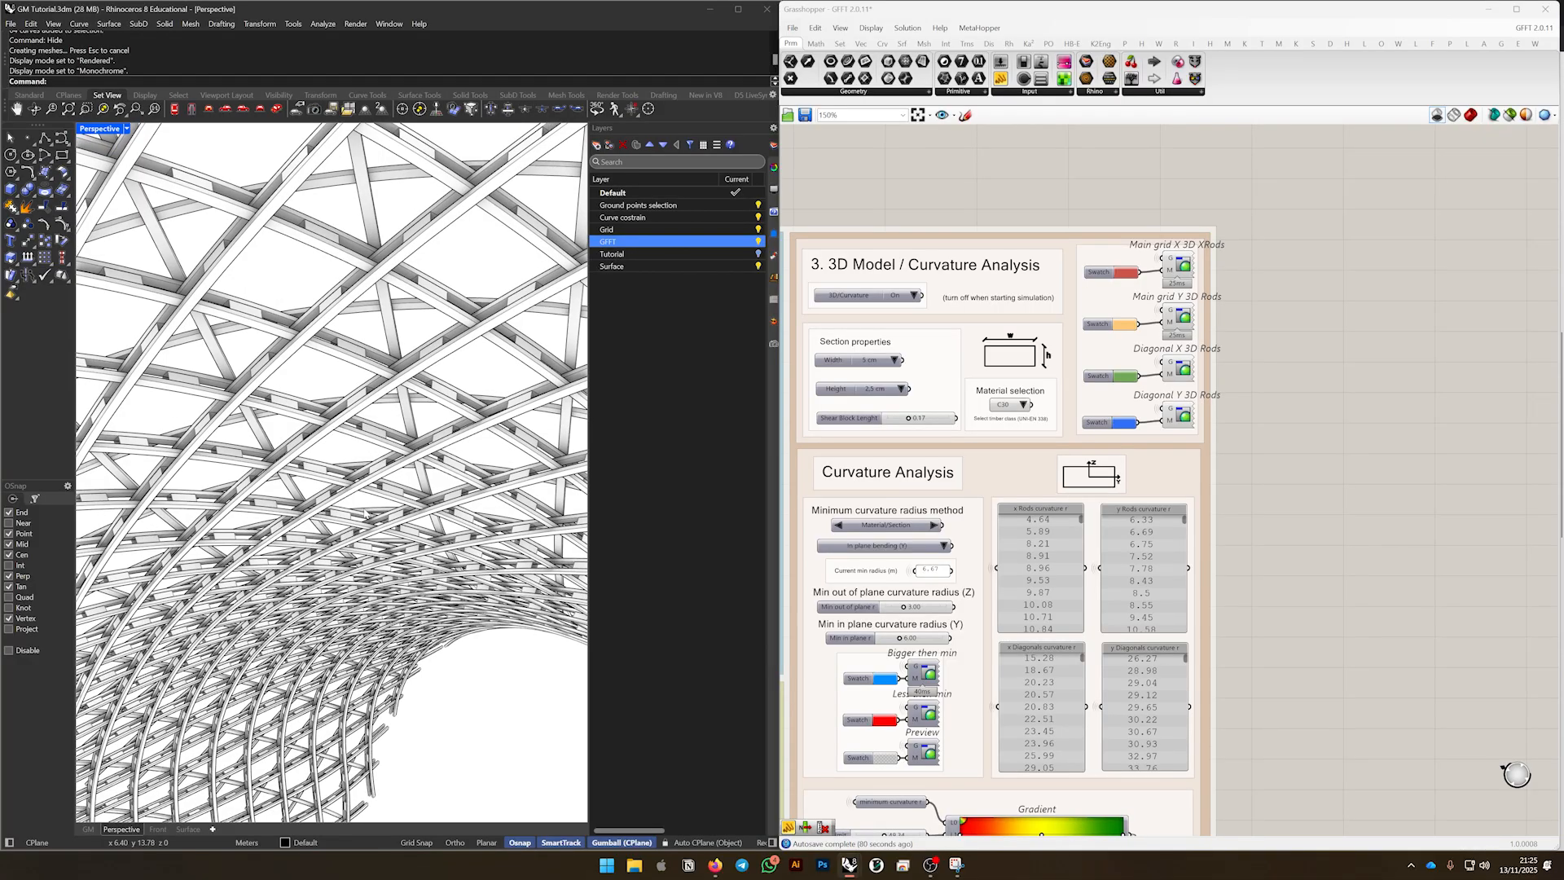
pyautogui.scroll(-5, 1305, 420)
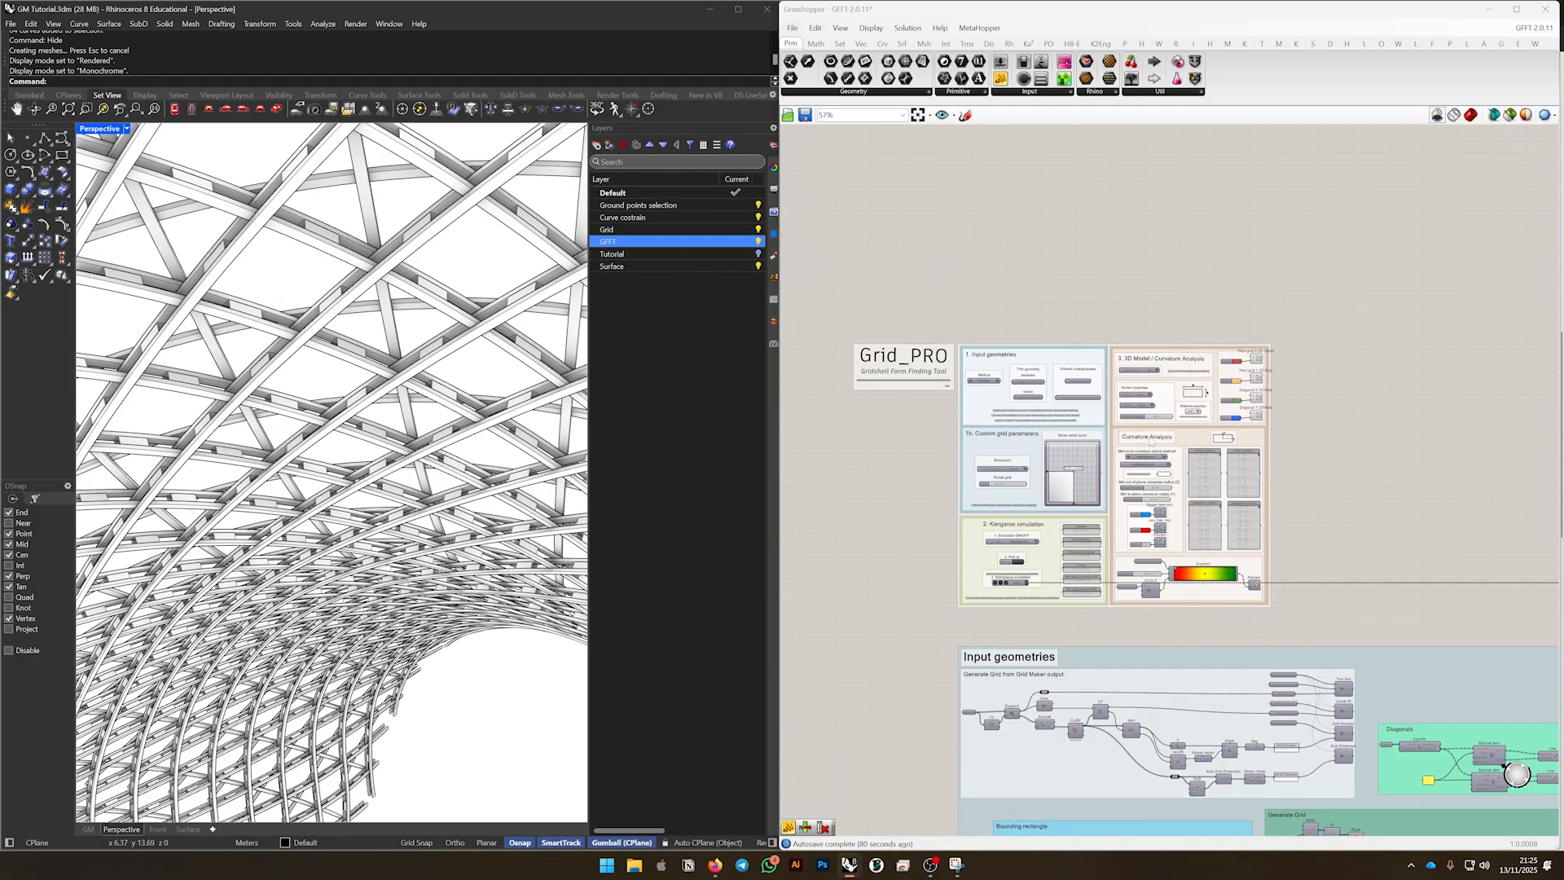